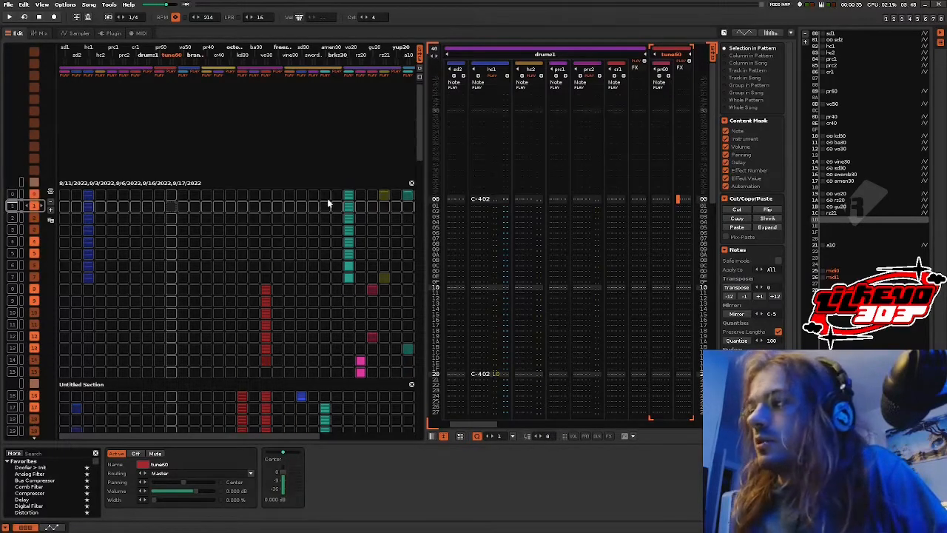
Step: Examine the song arrangement in the pattern matrix across its first three sections, from pattern 0 onward
scroll(259, 174, down, 6)
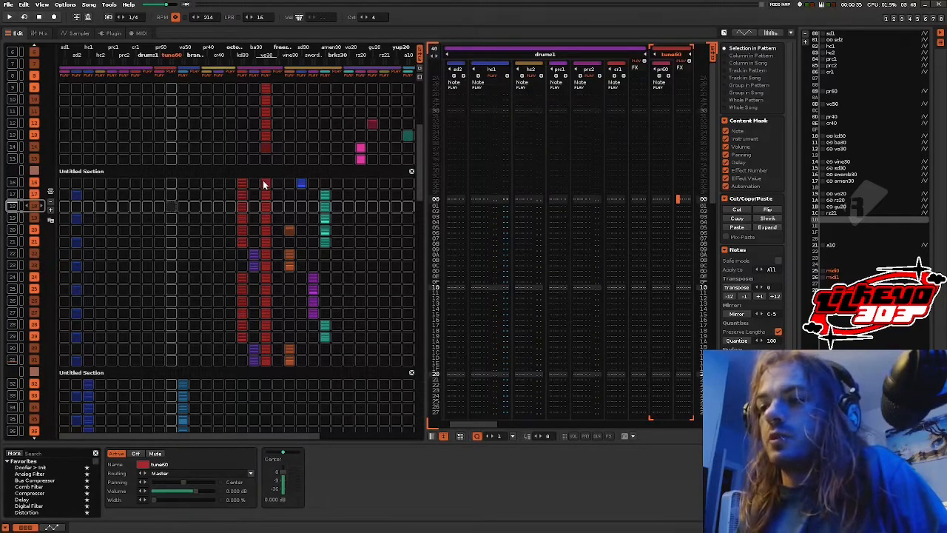
scroll(223, 185, up, 18)
scroll(192, 201, down, 8)
scroll(213, 213, up, 8)
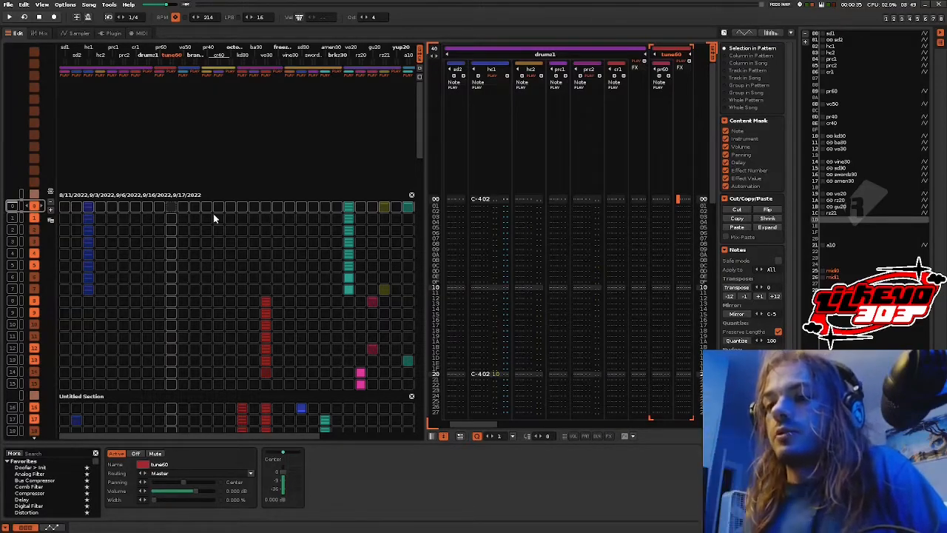
scroll(214, 215, down, 20)
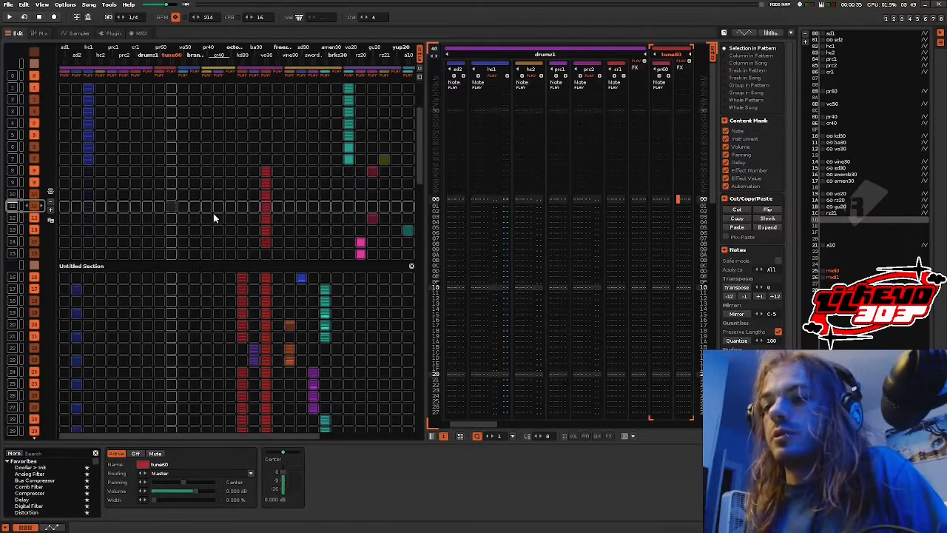
scroll(205, 202, up, 2)
scroll(203, 201, up, 2)
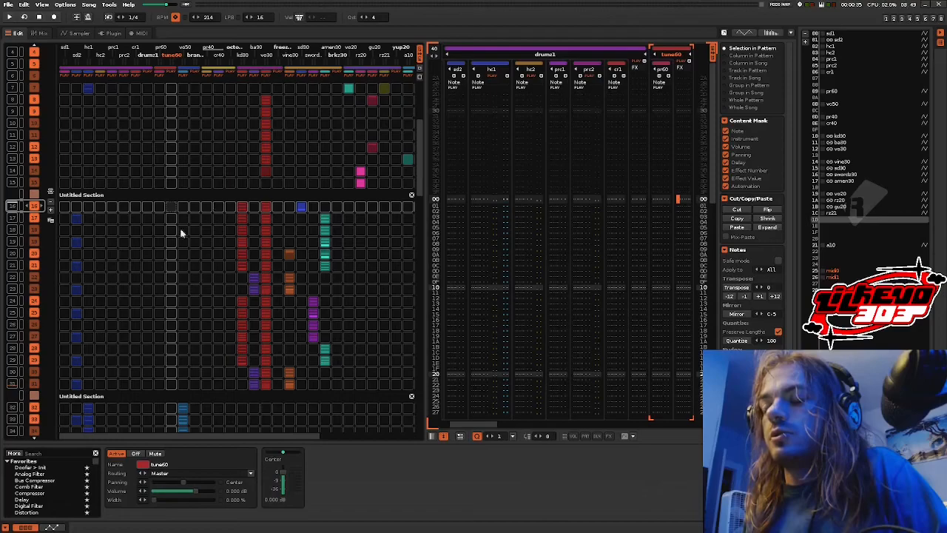
scroll(184, 211, down, 9)
scroll(144, 208, down, 2)
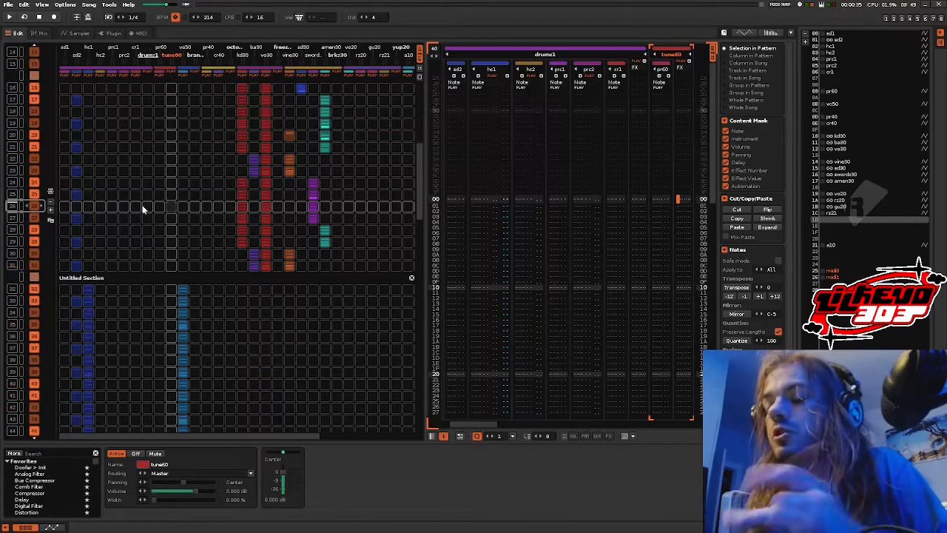
scroll(146, 193, up, 20)
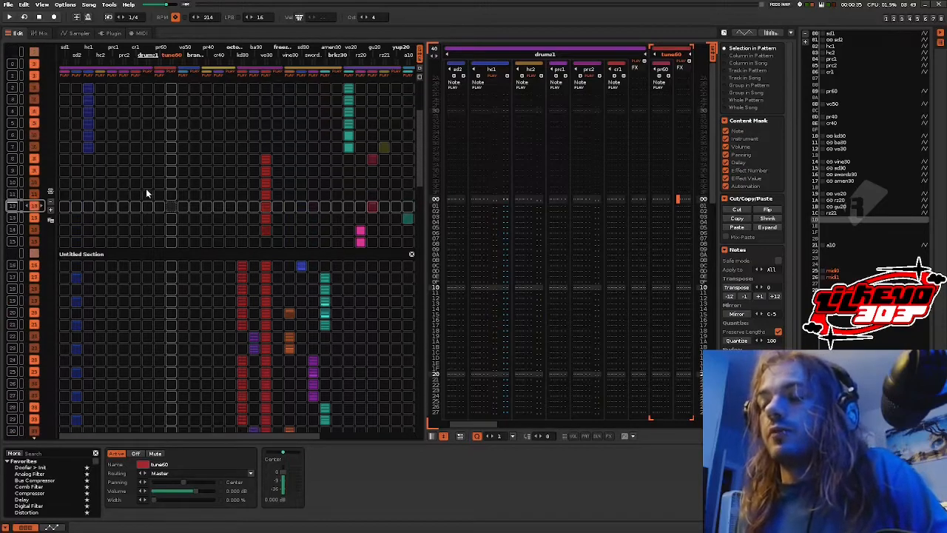
scroll(147, 185, down, 2)
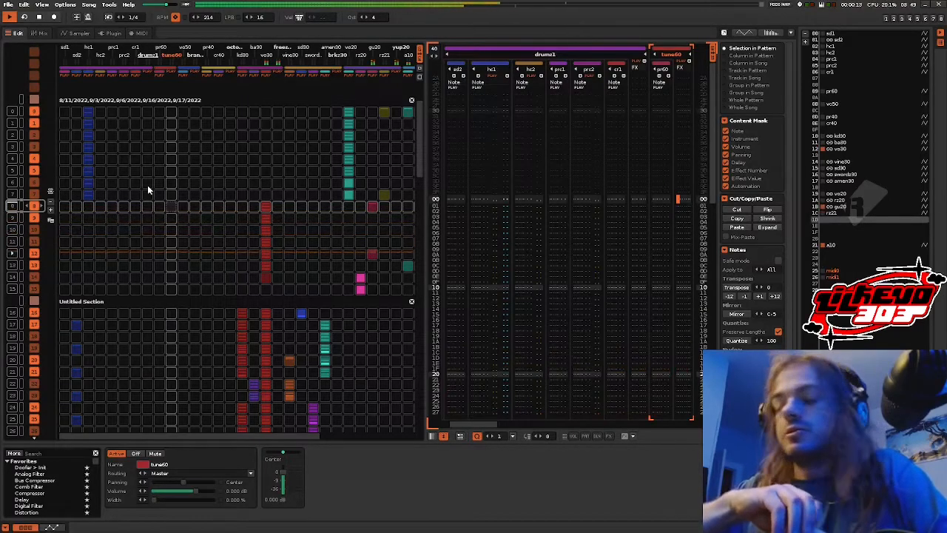
Step: Listen to the transition into the third section starting at pattern 32, and stop playback a few patterns in
scroll(153, 253, down, 20)
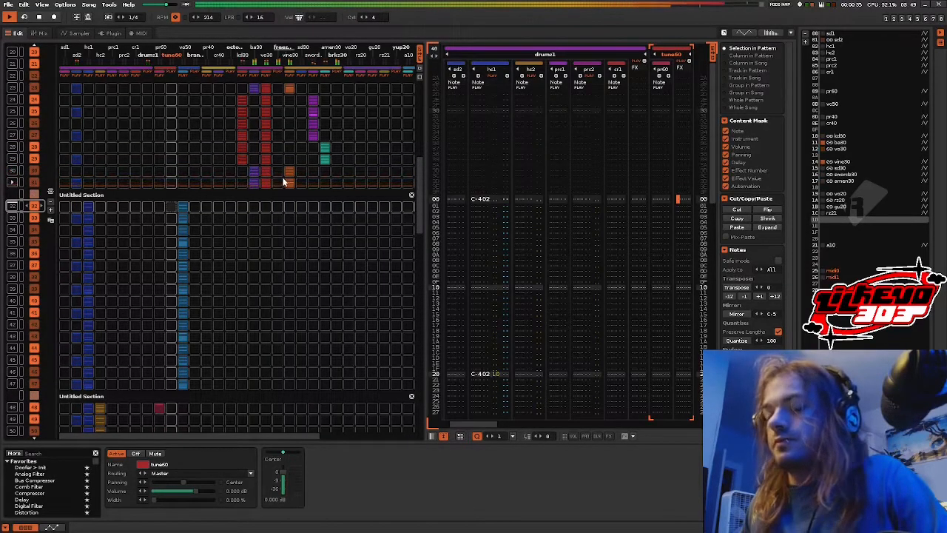
key(space)
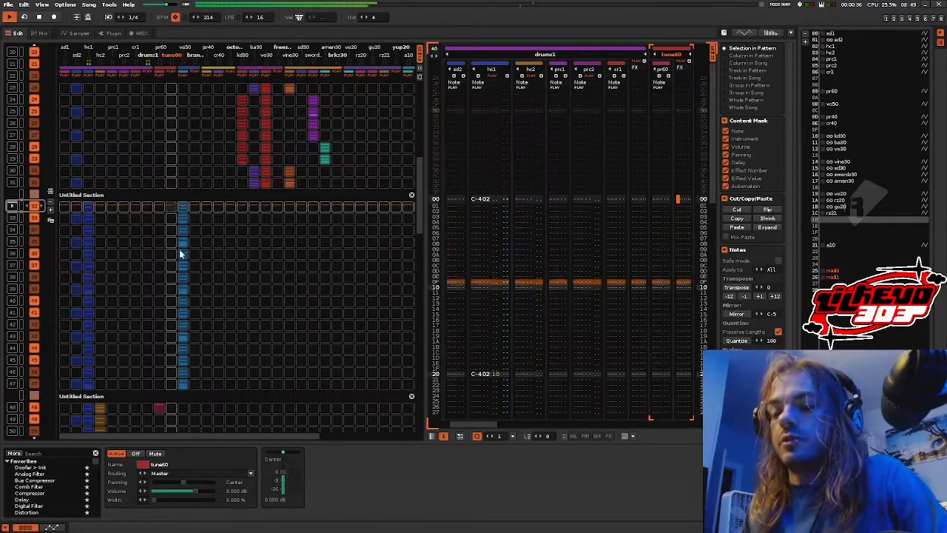
scroll(179, 250, down, 3)
scroll(43, 312, up, 1)
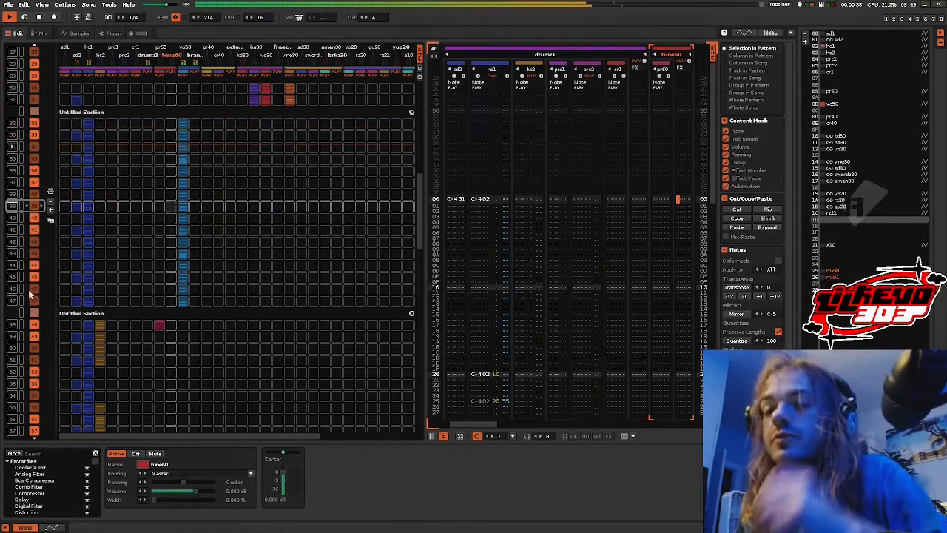
key(space)
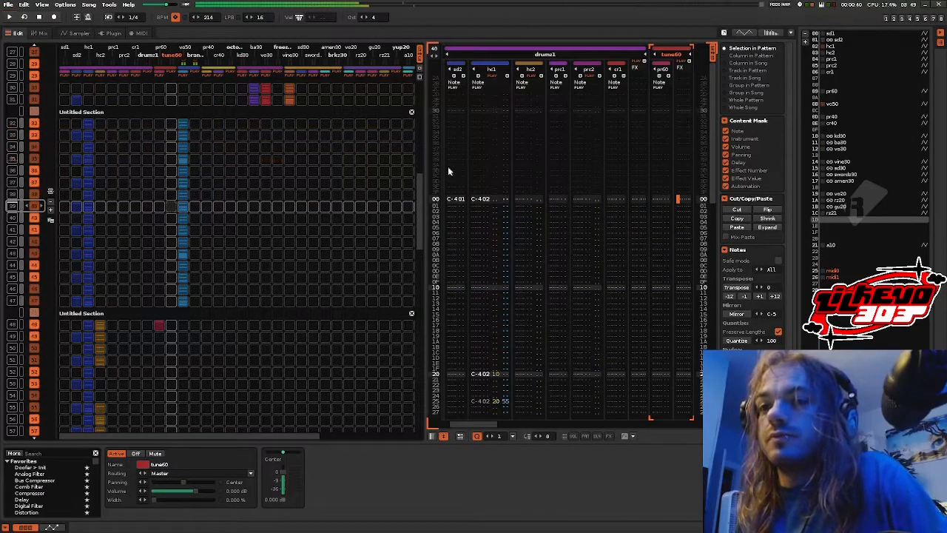
scroll(865, 132, up, 5)
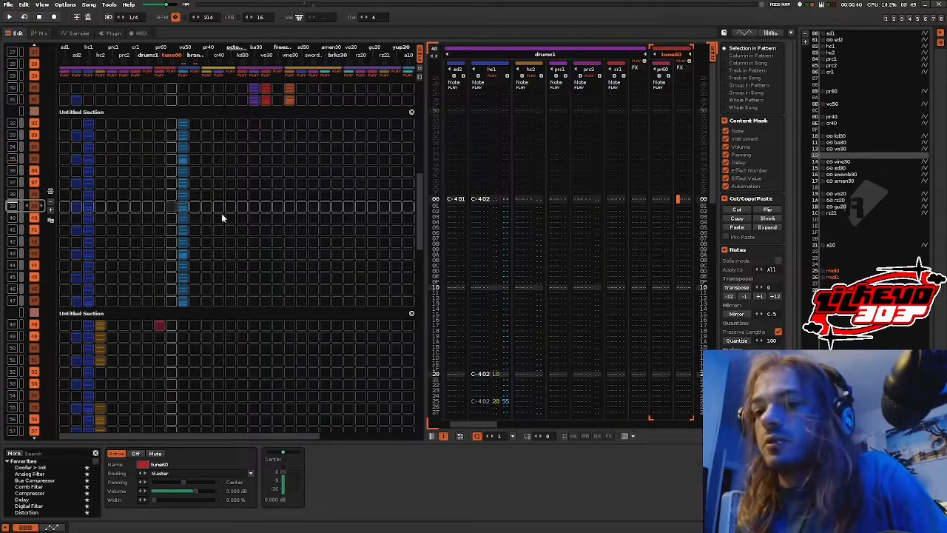
click(187, 182)
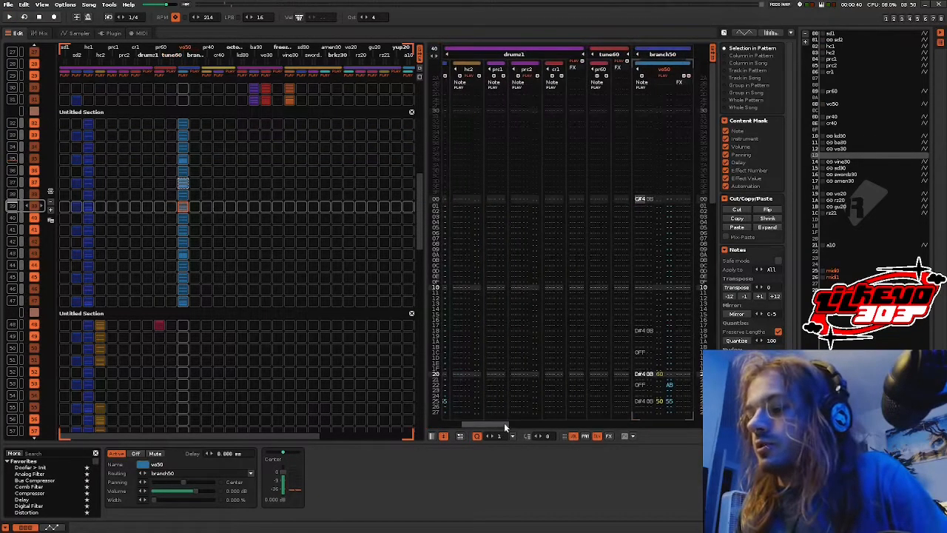
drag(506, 427, 528, 426)
click(489, 198)
key(ctrl+t)
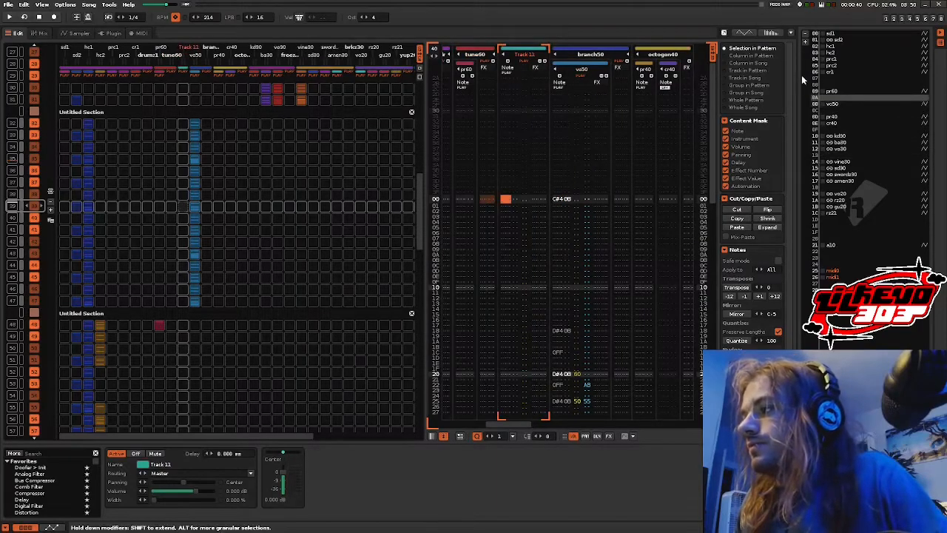
scroll(245, 195, up, 7)
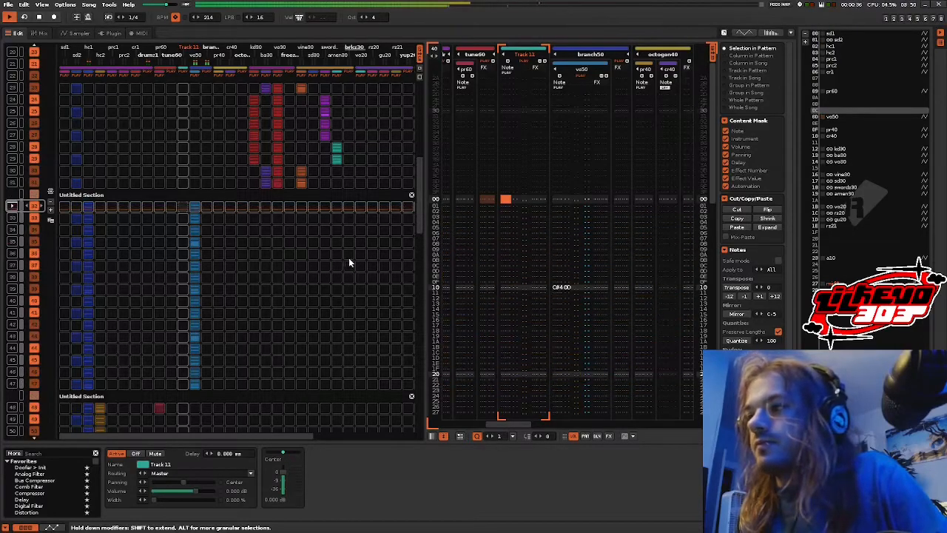
key(ctrl+z)
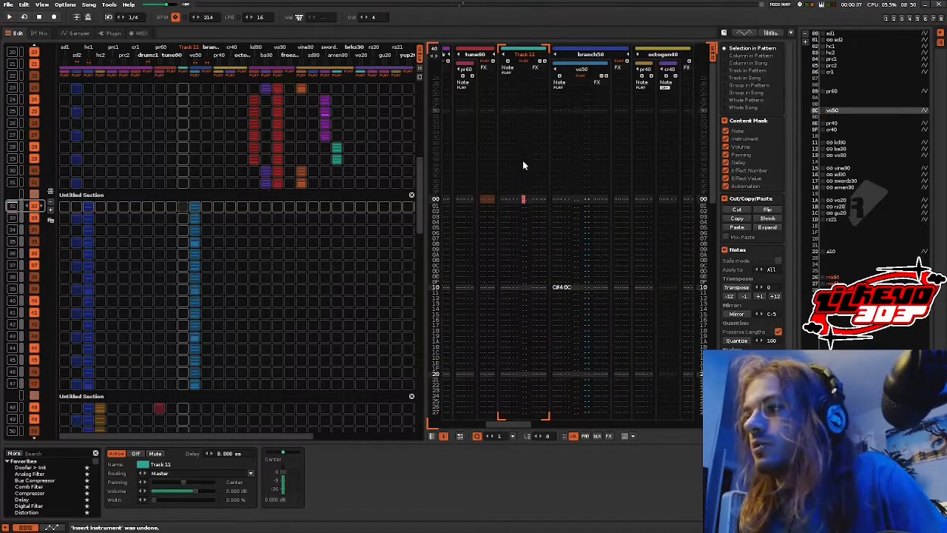
right_click(522, 164)
click(545, 238)
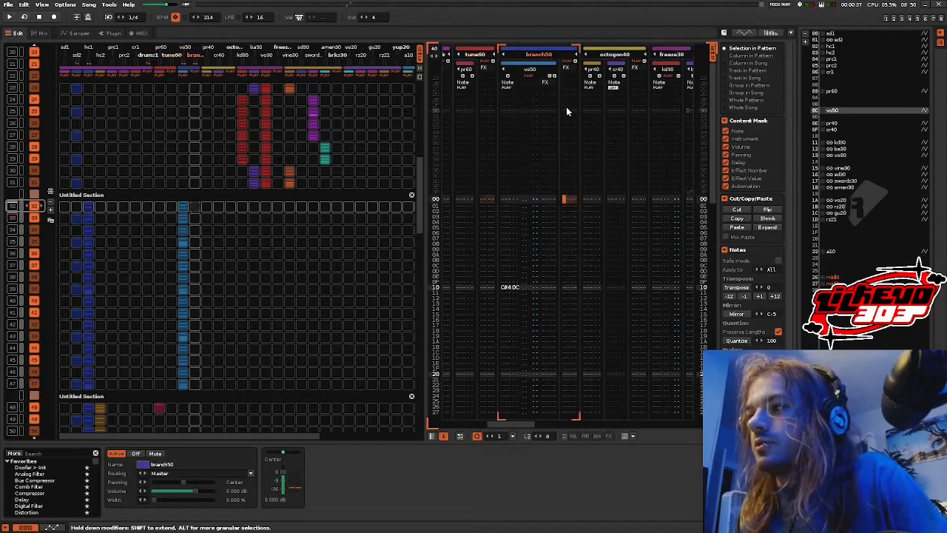
Step: Insert a new track after the branch50 group and add two empty instrument slots below vo50
key(ctrl+t)
click(805, 42)
click(805, 43)
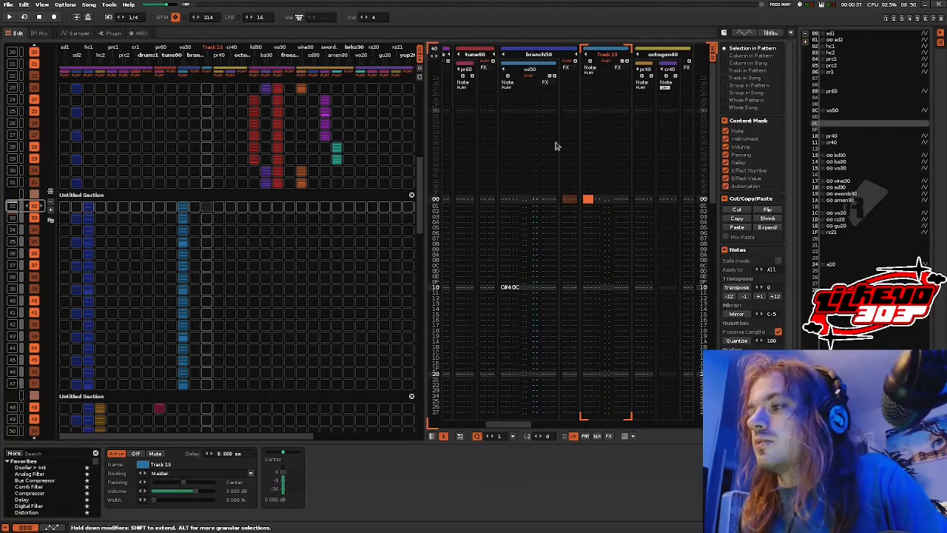
Step: Load the sliced break bmore3.xrni from the sample library into the empty instrument slot and audition it
click(68, 33)
drag(859, 414, 855, 206)
click(941, 251)
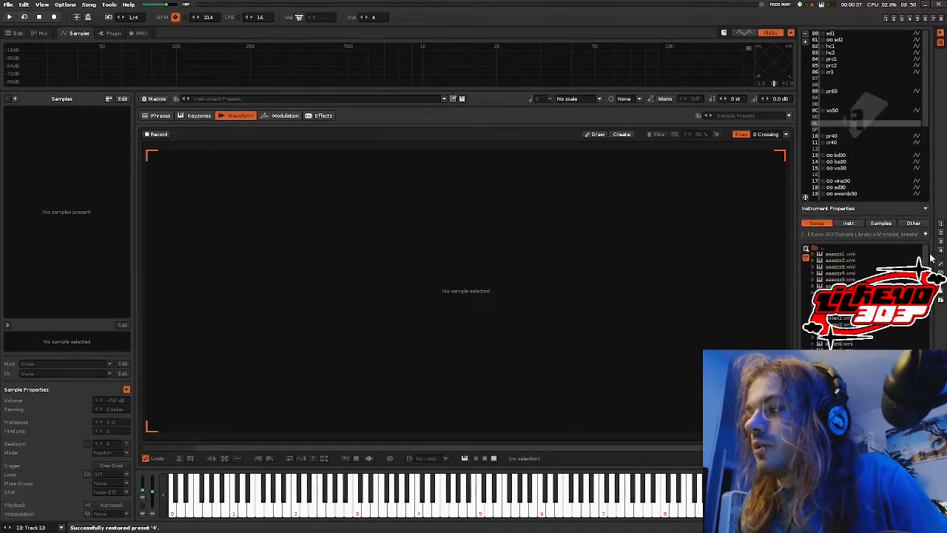
scroll(918, 332, up, 5)
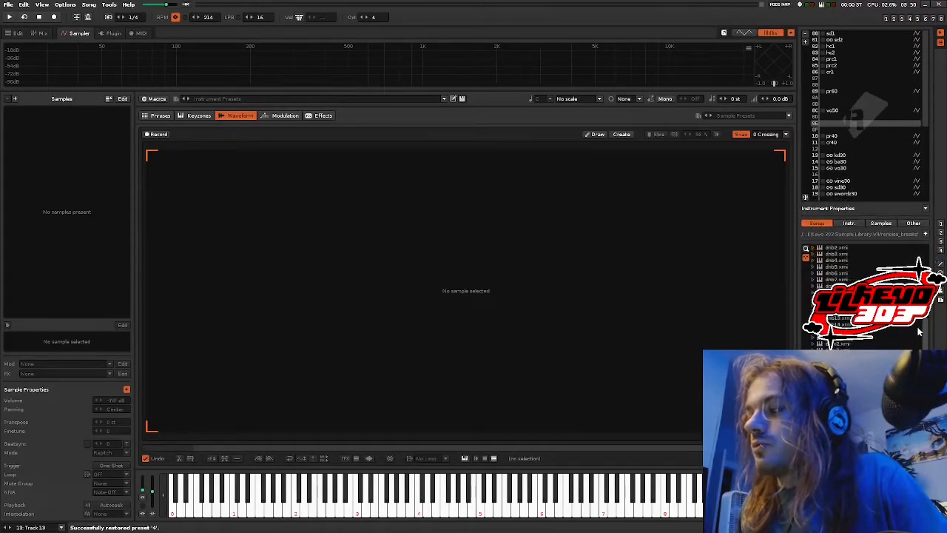
scroll(921, 321, up, 5)
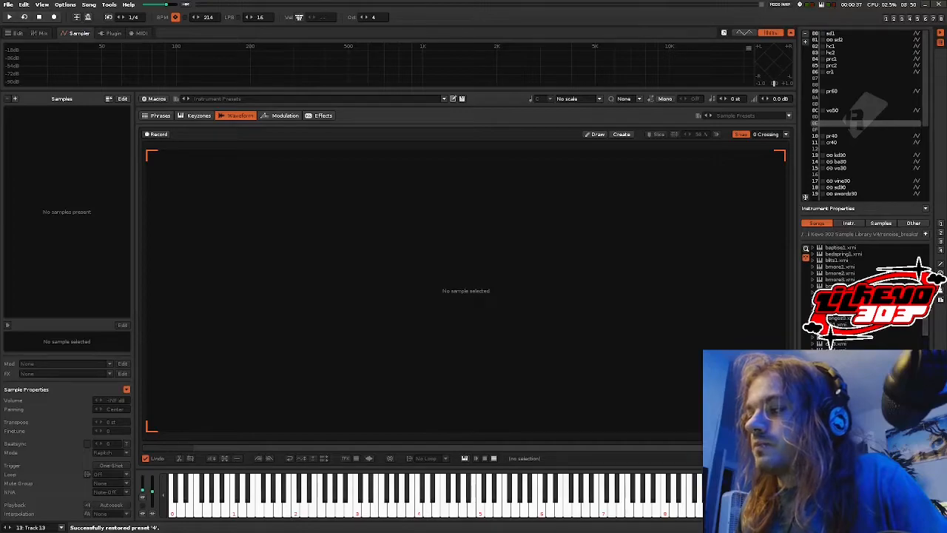
double_click(849, 279)
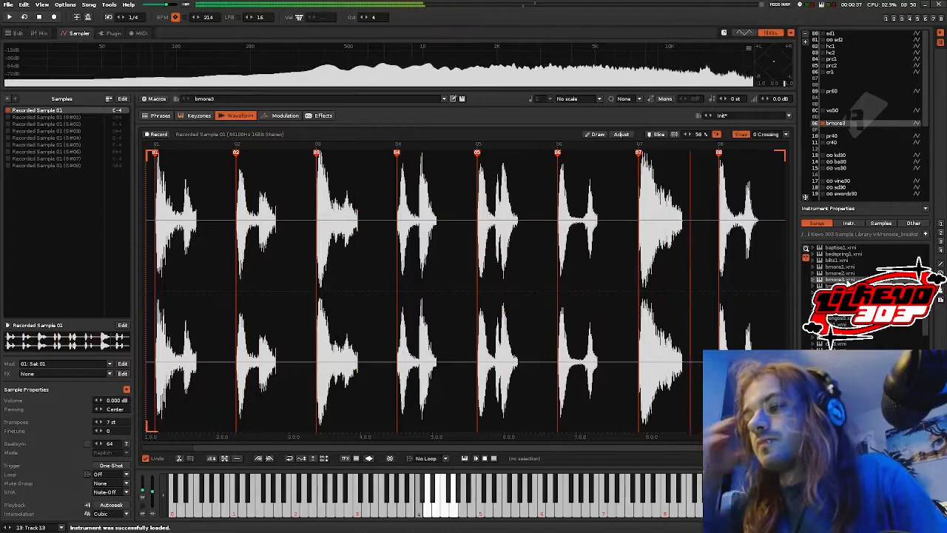
key(space)
key(space)
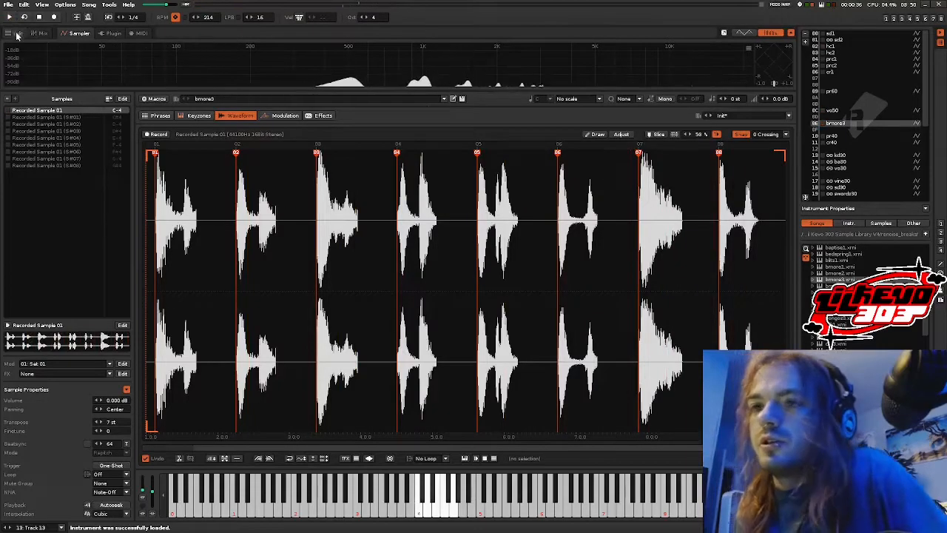
Step: Enter a sequence of bmore3 slice notes on Track 13 in pattern 32 and play it back
click(14, 33)
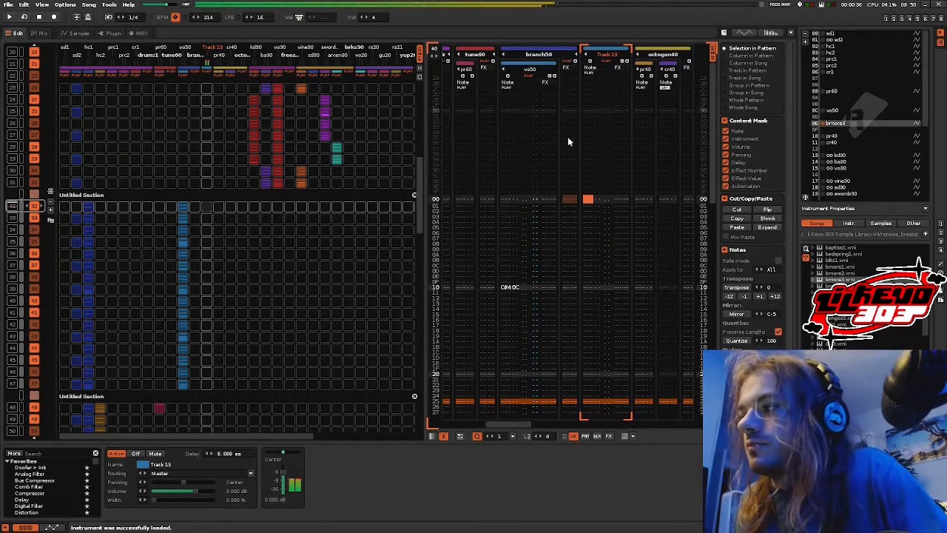
click(78, 34)
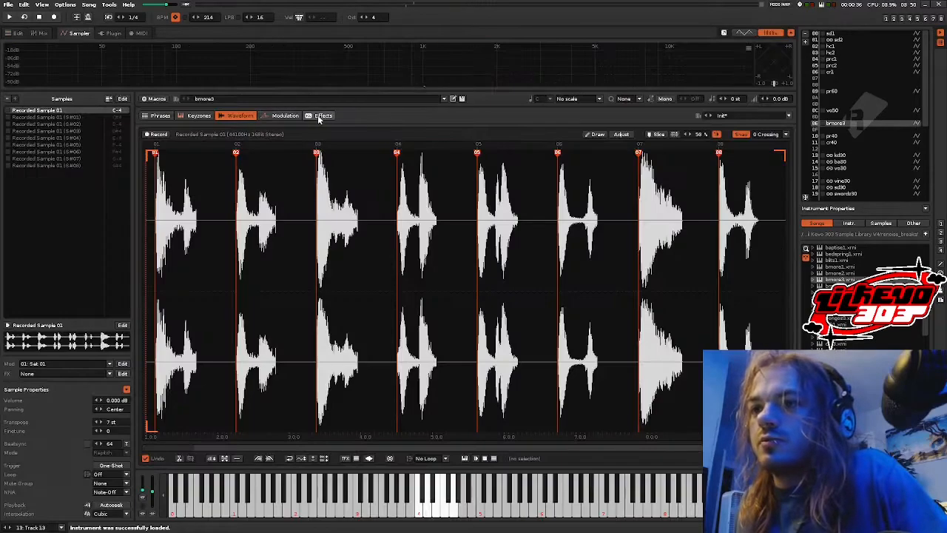
click(321, 117)
click(240, 116)
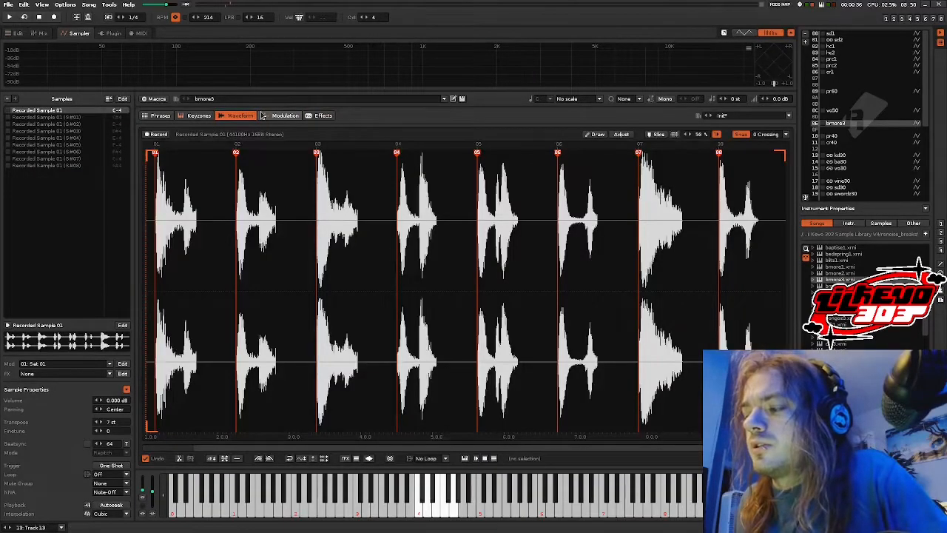
click(18, 33)
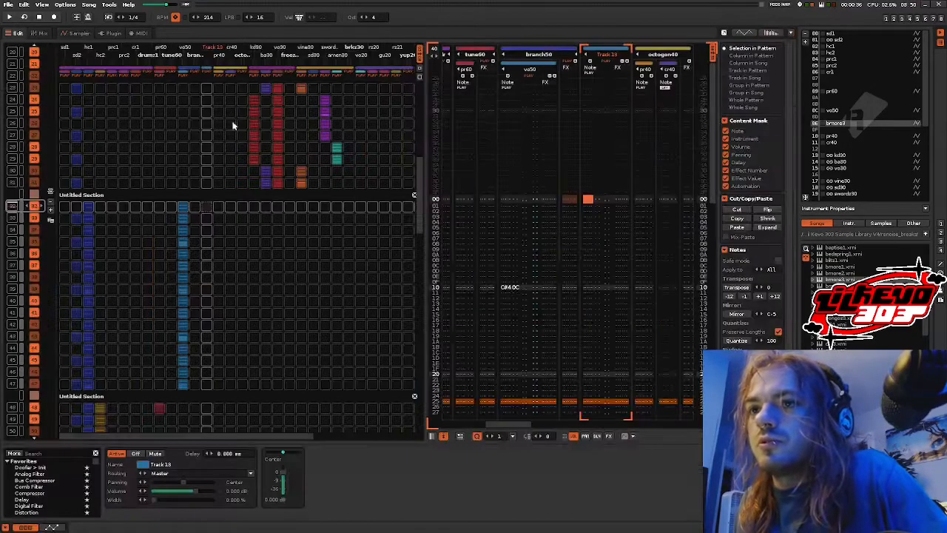
key(space)
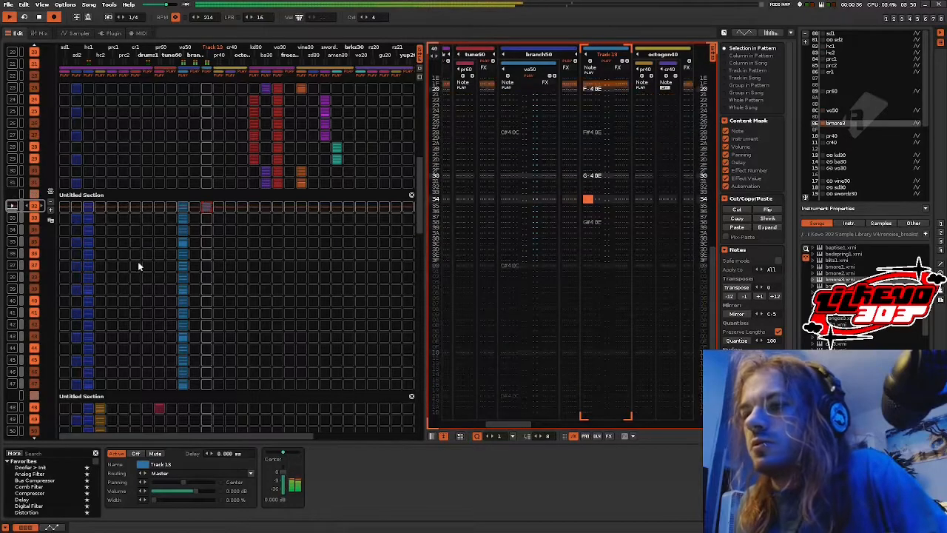
Step: Solo Track 13 in the mixer and play pattern 32
click(42, 33)
key(space)
drag(485, 436, 549, 437)
key(space)
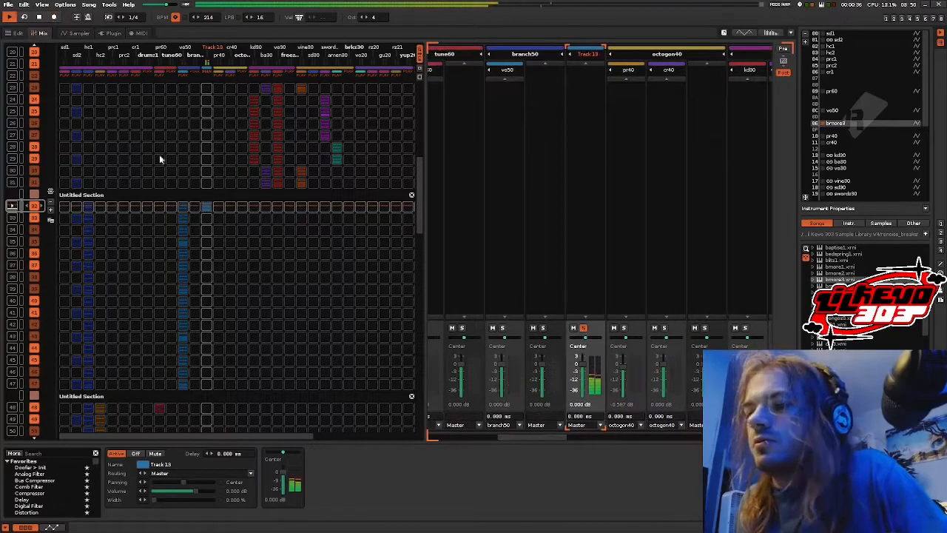
Step: Set all bmore3 samples to 1.780 dB volume, with a 7.2 st pitch modulation range and a slightly raised pitch input
click(78, 34)
shift+click(44, 166)
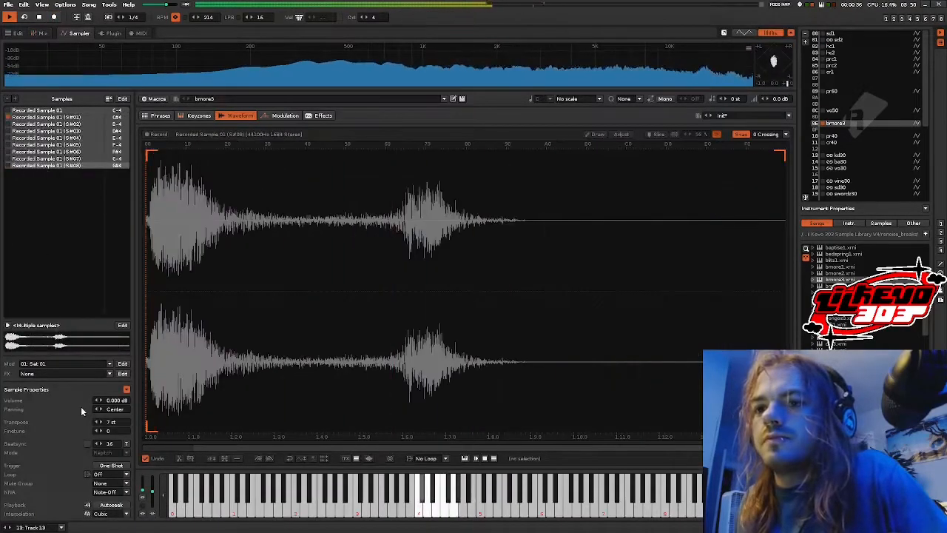
click(281, 115)
click(238, 418)
drag(348, 134, 347, 142)
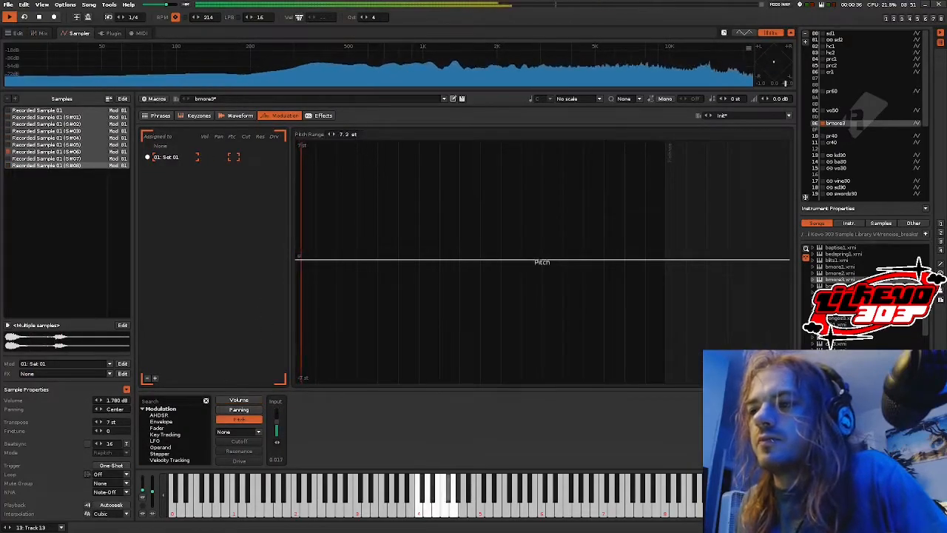
drag(277, 425, 276, 422)
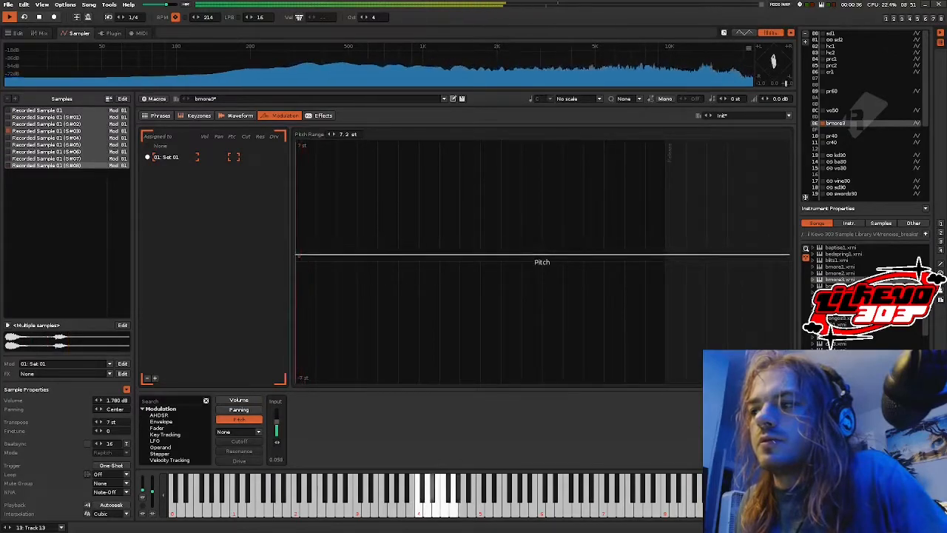
Step: Create an FX chain for all the selected bmore3 samples
click(323, 119)
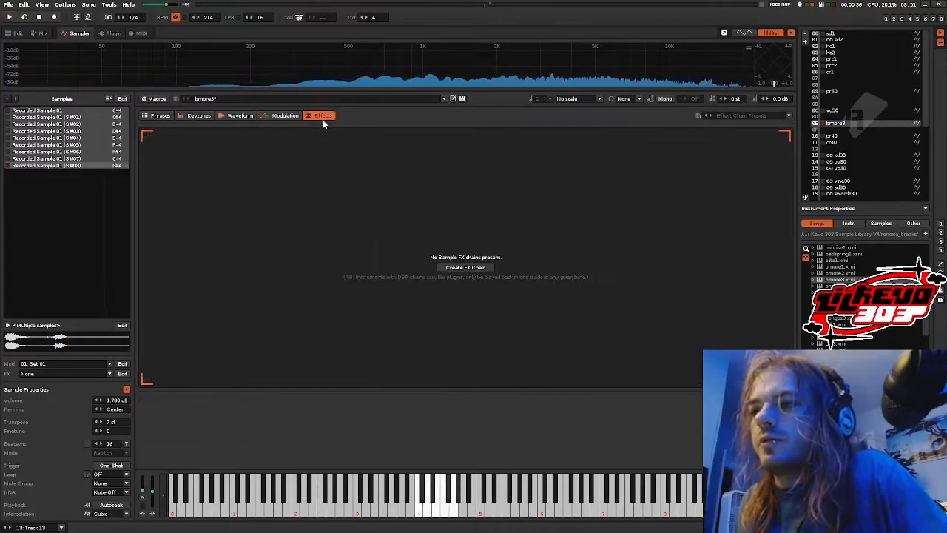
click(448, 268)
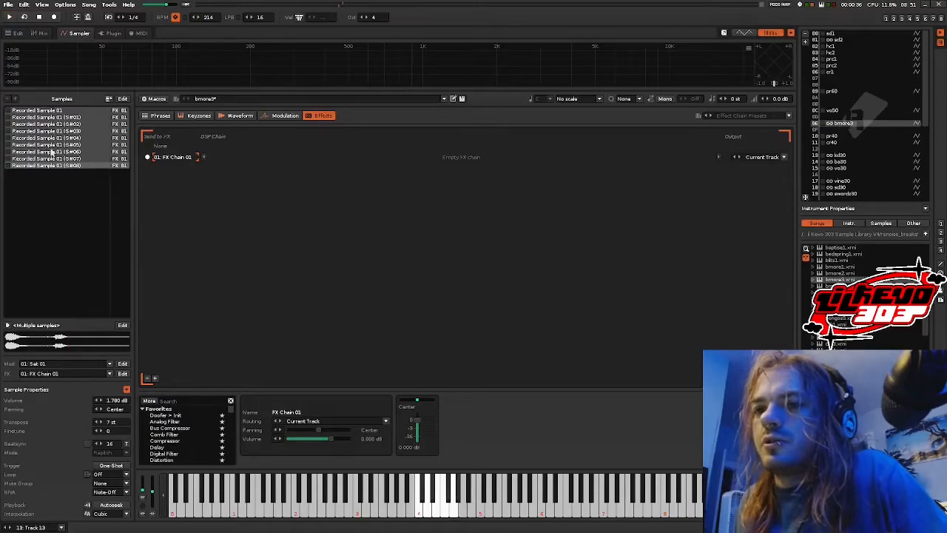
click(160, 116)
click(197, 116)
click(238, 116)
click(284, 116)
click(316, 116)
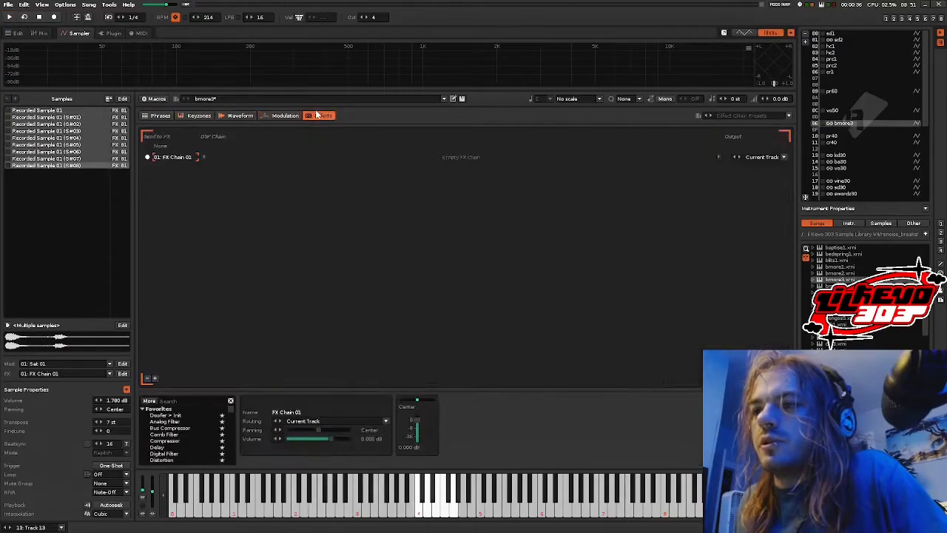
Step: Examine the waveforms of the full bmore3 sample and its individual slices
scroll(63, 130, up, 8)
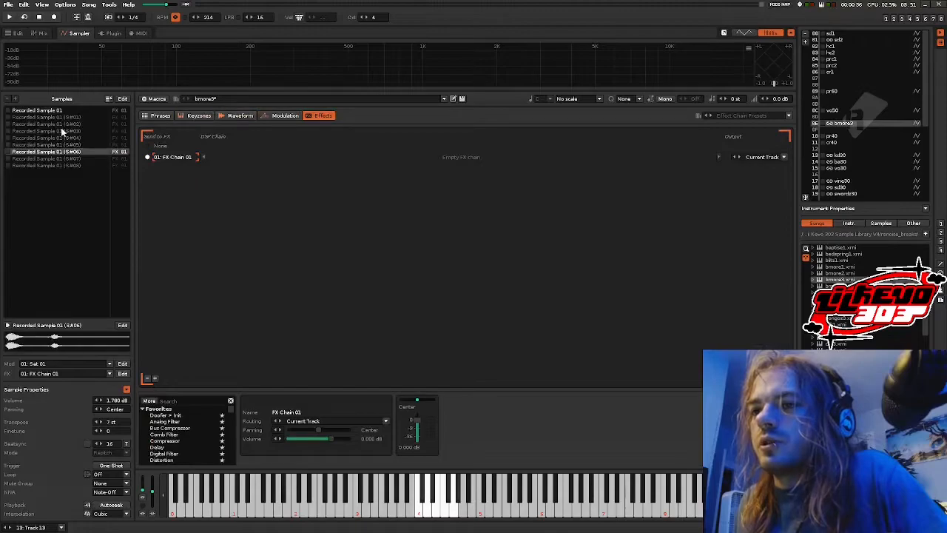
click(234, 115)
scroll(37, 126, down, 5)
scroll(37, 125, up, 5)
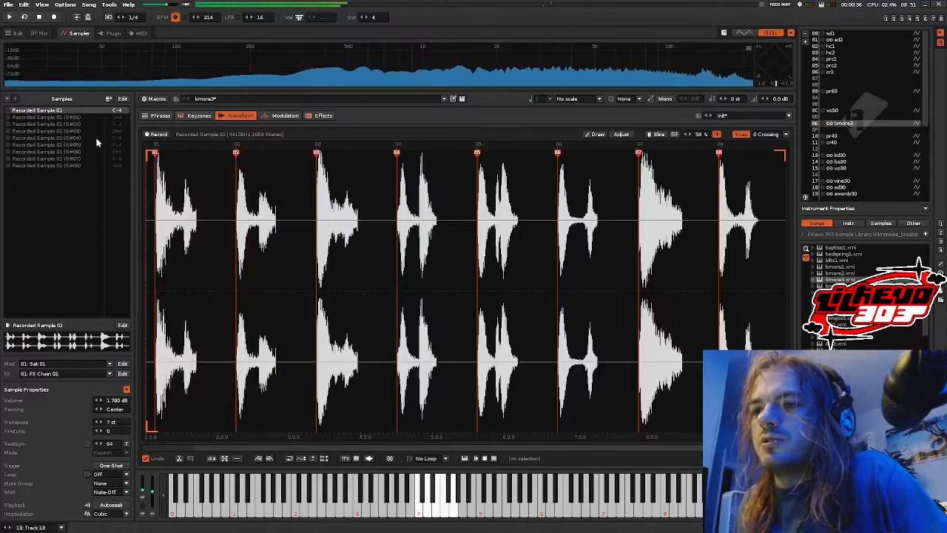
scroll(97, 142, down, 1)
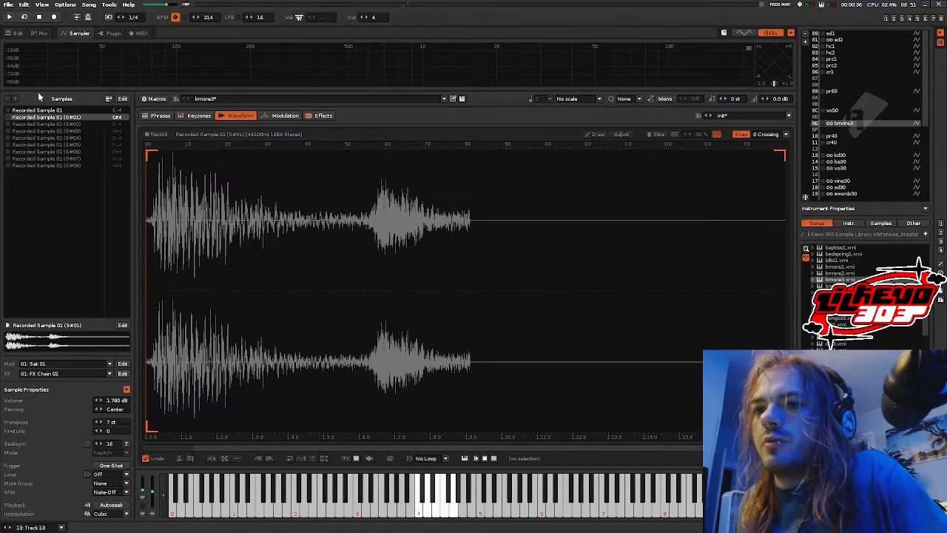
scroll(79, 127, up, 1)
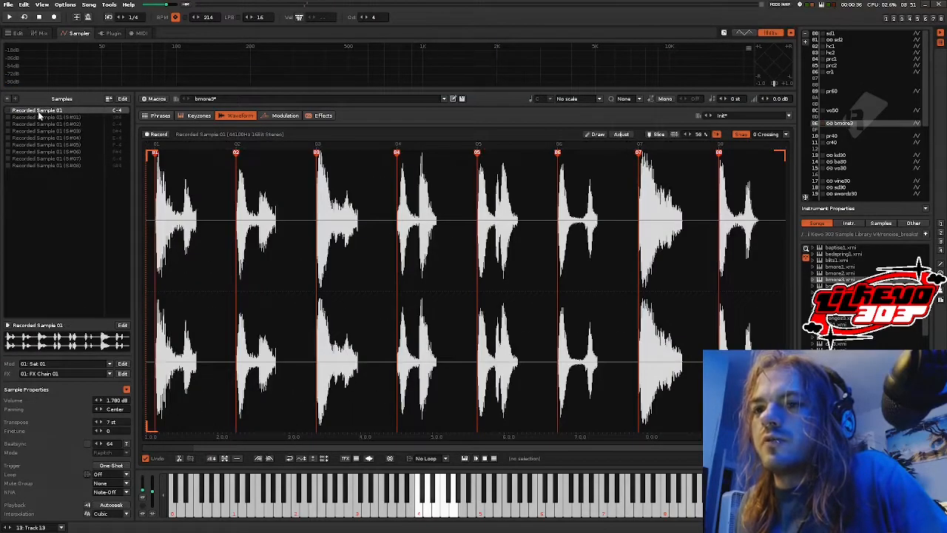
scroll(71, 126, down, 8)
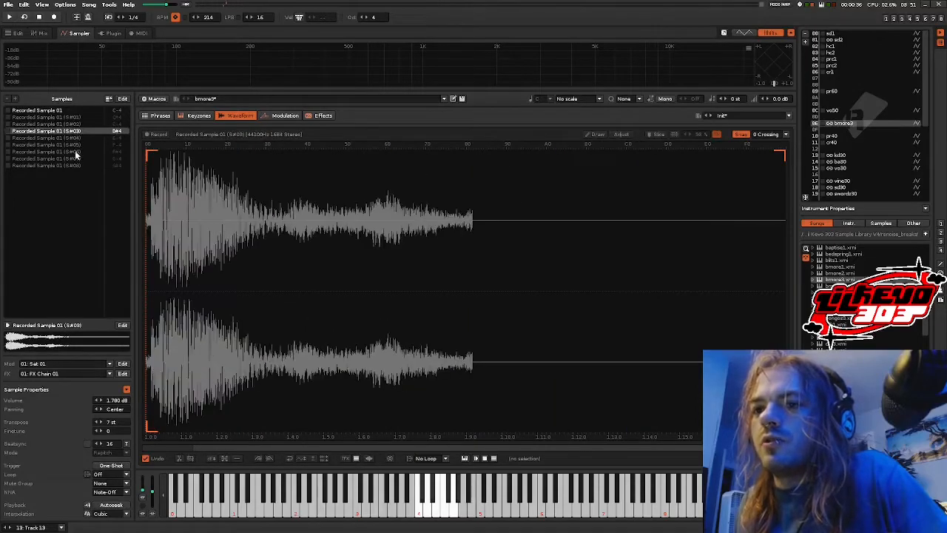
scroll(77, 154, up, 8)
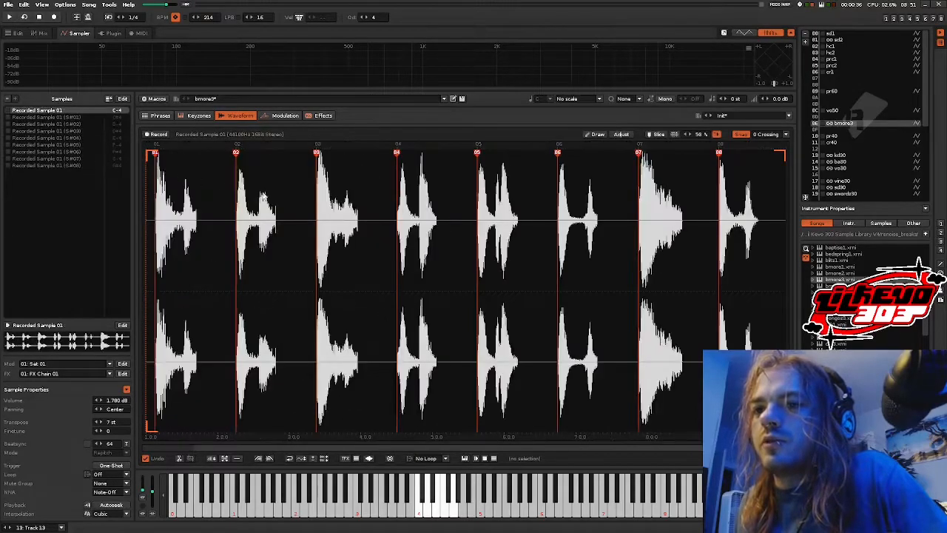
Step: Rename the first bmore3 FX chain as "a" and audition the break
click(310, 116)
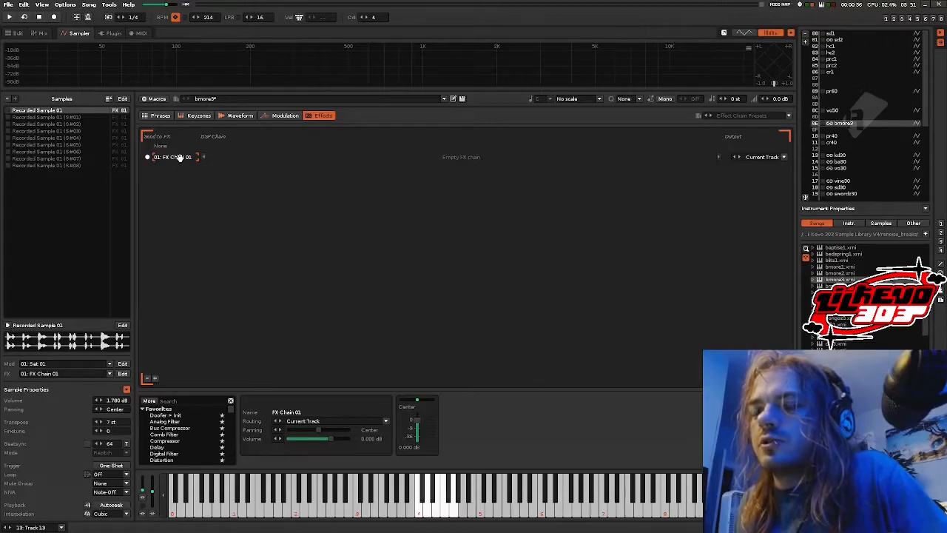
key(x)
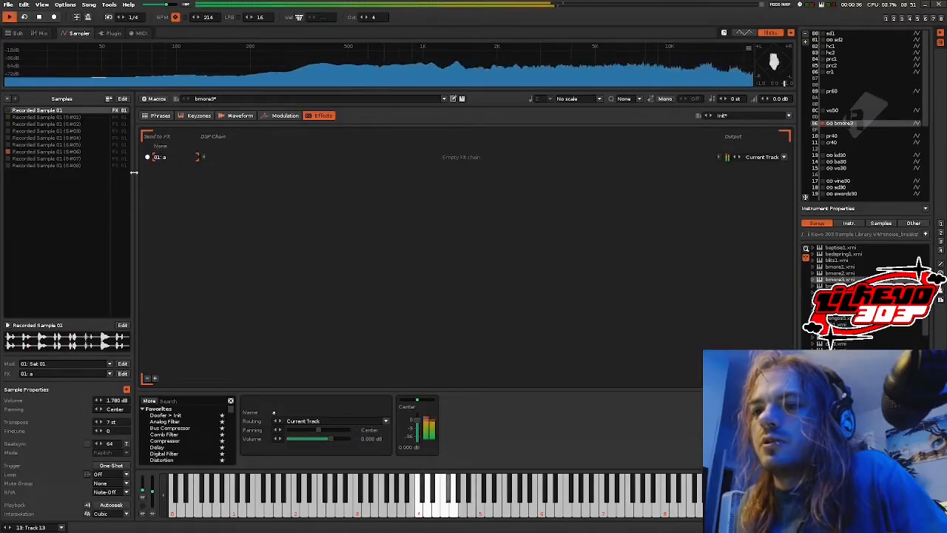
click(49, 119)
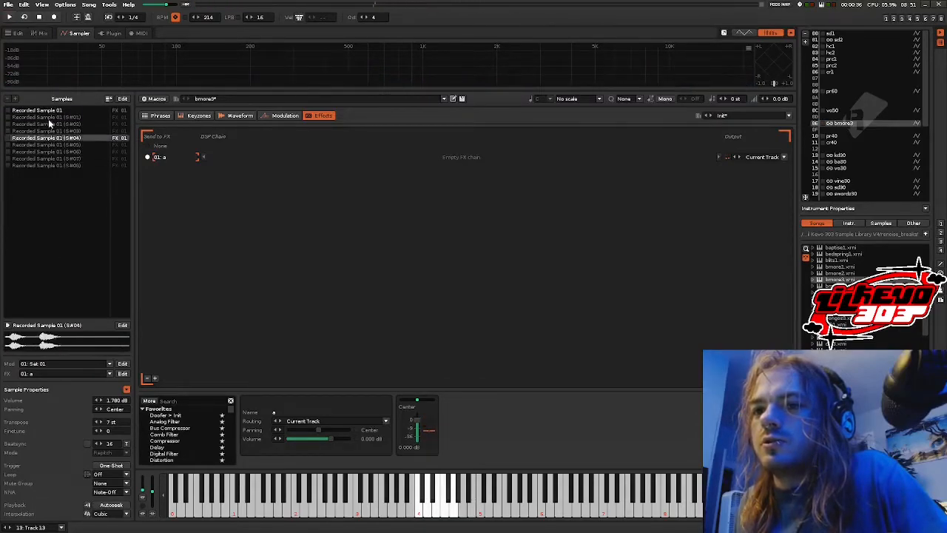
click(50, 124)
Step: Add a second FX chain named "b" and insert a Reverb in it
click(156, 379)
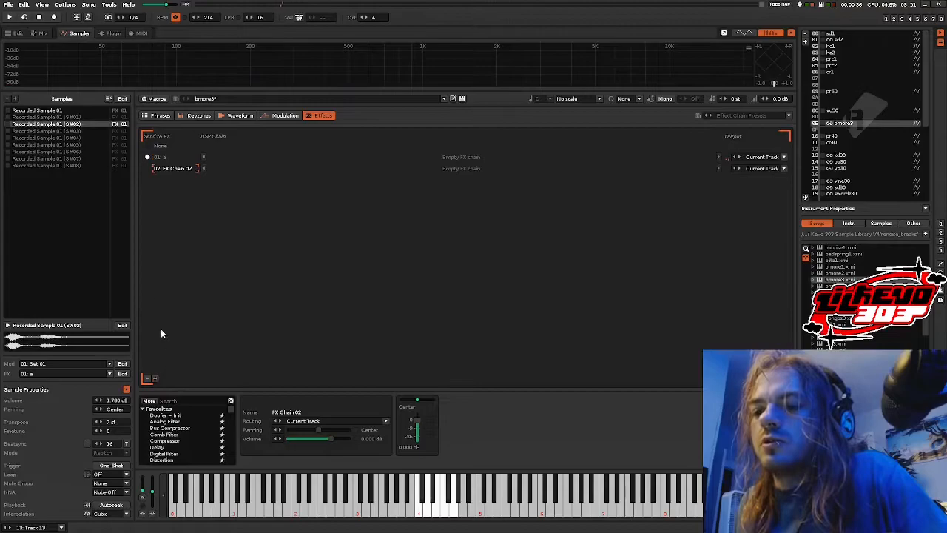
key(Return)
scroll(207, 437, down, 5)
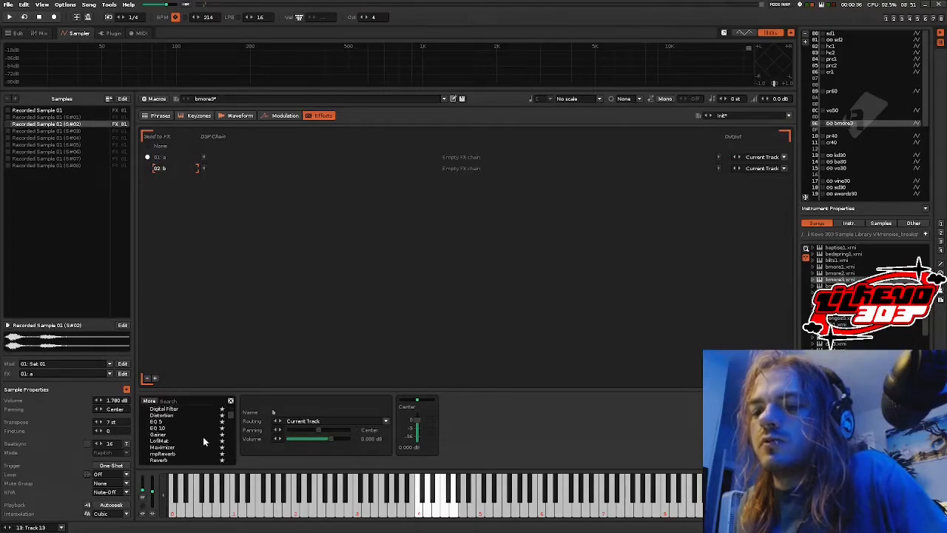
double_click(171, 435)
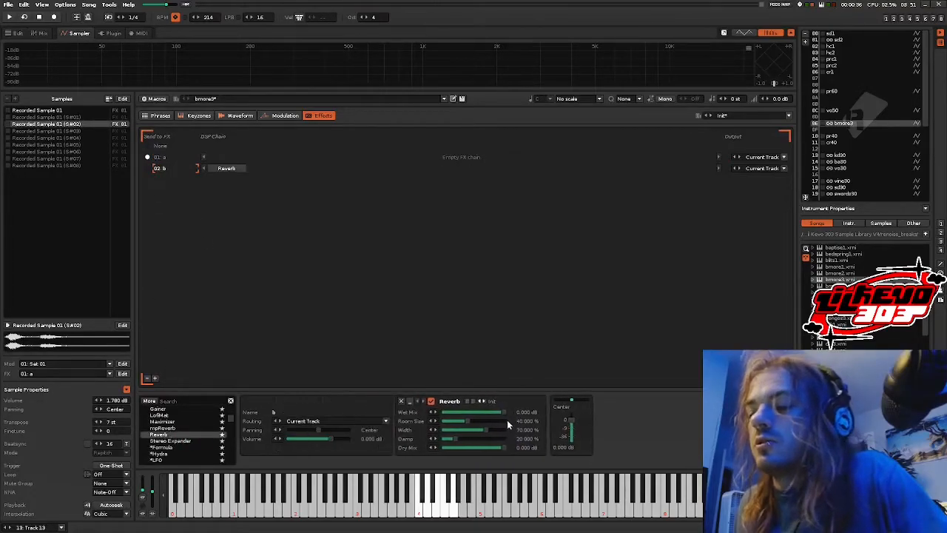
Step: Audition the bmore3 slices to choose which one gets the reverb
key(z)
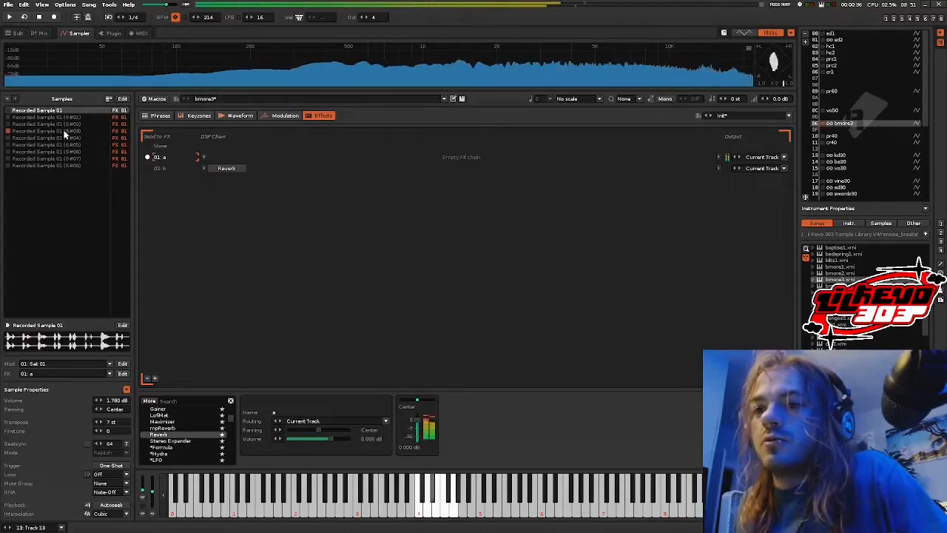
key(s)
click(62, 130)
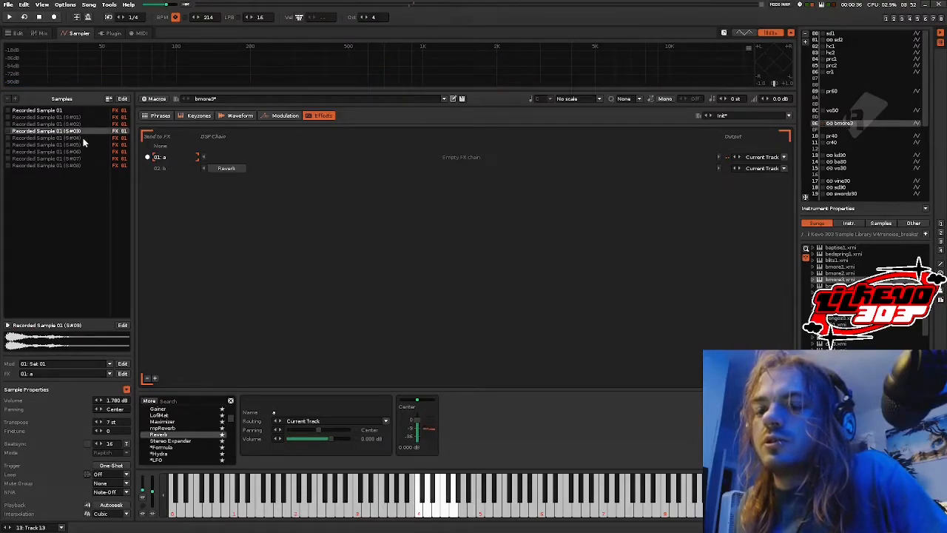
key(s)
key(c)
key(v)
key(h)
key(d)
key(z)
key(h)
key(s)
key(b)
key(s)
key(h)
Step: Route slice S#03 to FX chain b and play back the break with the other slices on chain a
click(91, 130)
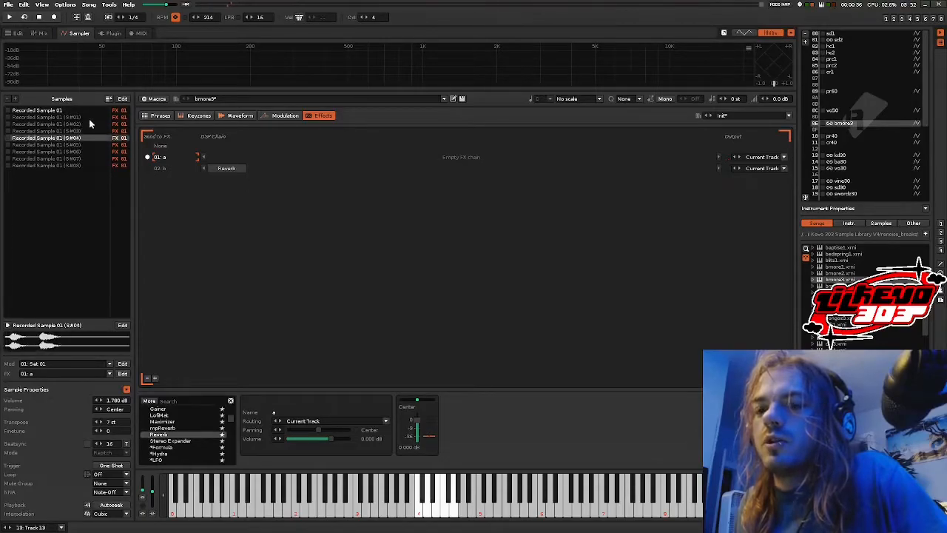
click(147, 168)
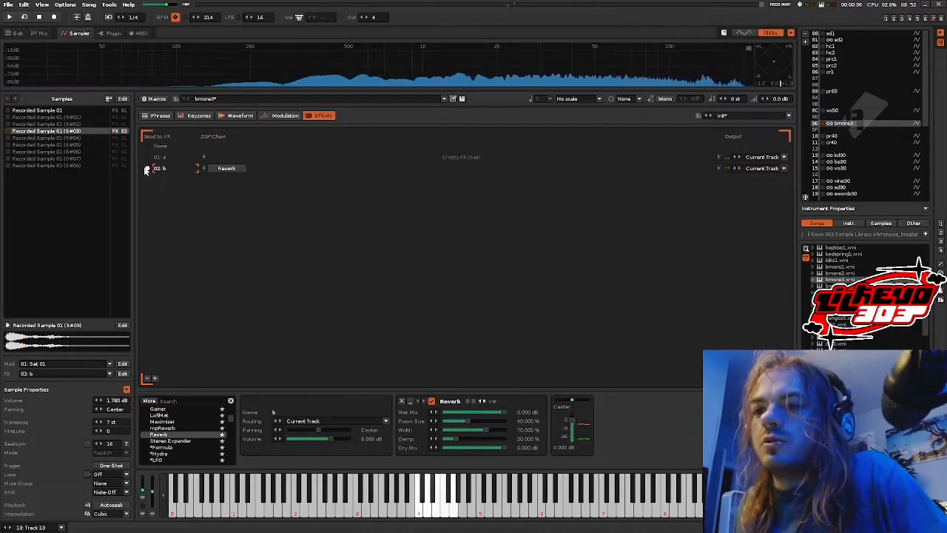
key(s)
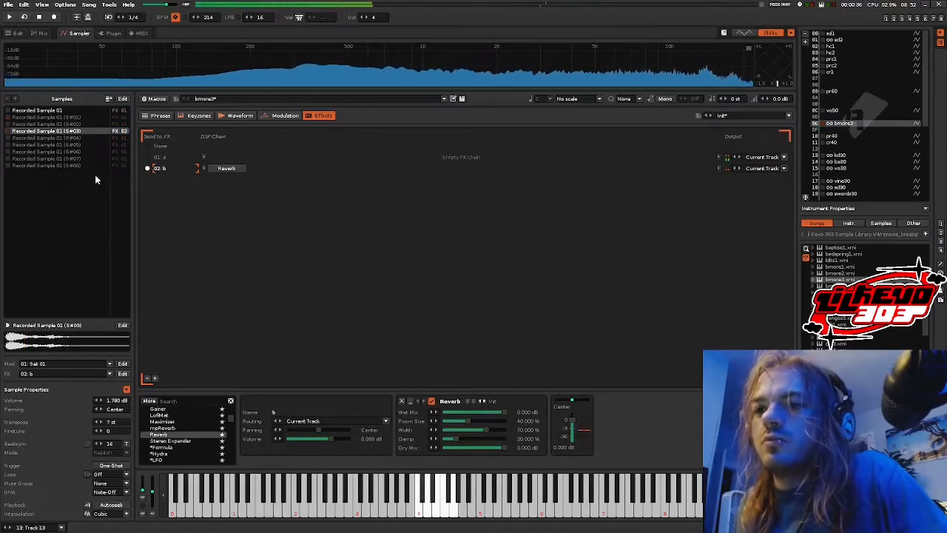
scroll(94, 176, up, 3)
scroll(93, 176, down, 5)
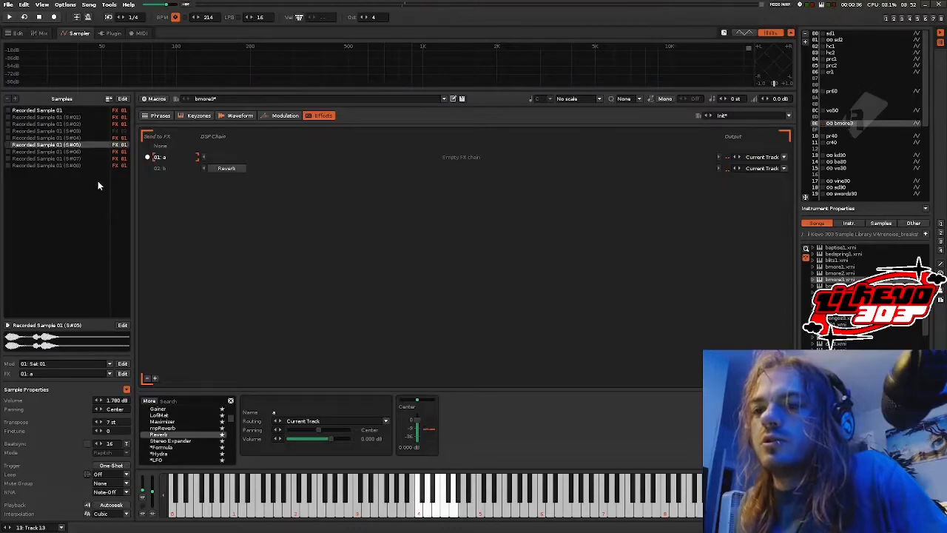
key(space)
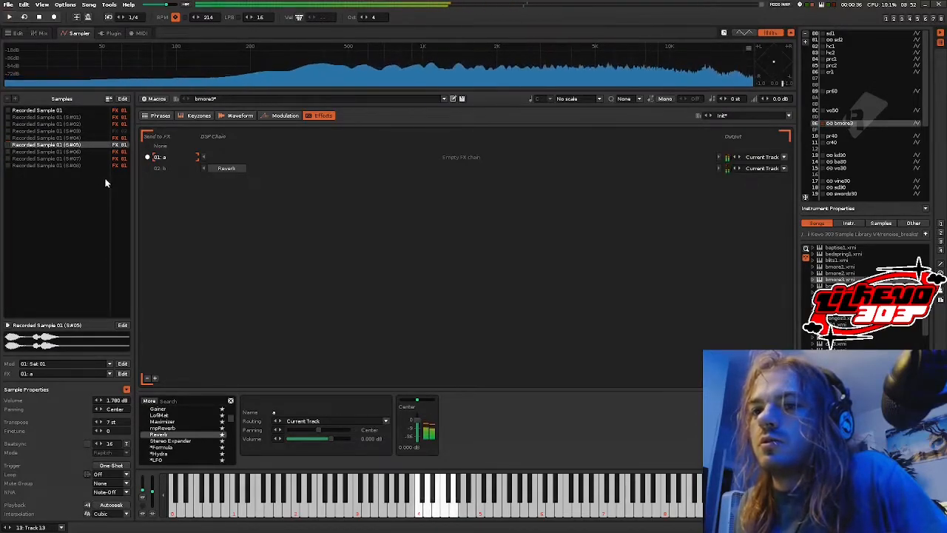
key(space)
scroll(106, 183, up, 2)
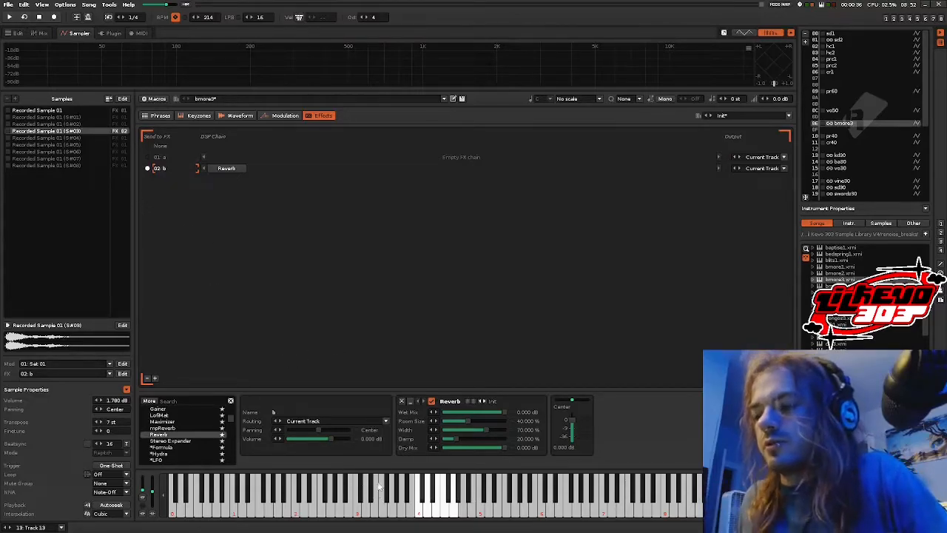
Step: Add a #Send device to FX chain a with receiver b, source kept and amount -16.28 dB
click(226, 159)
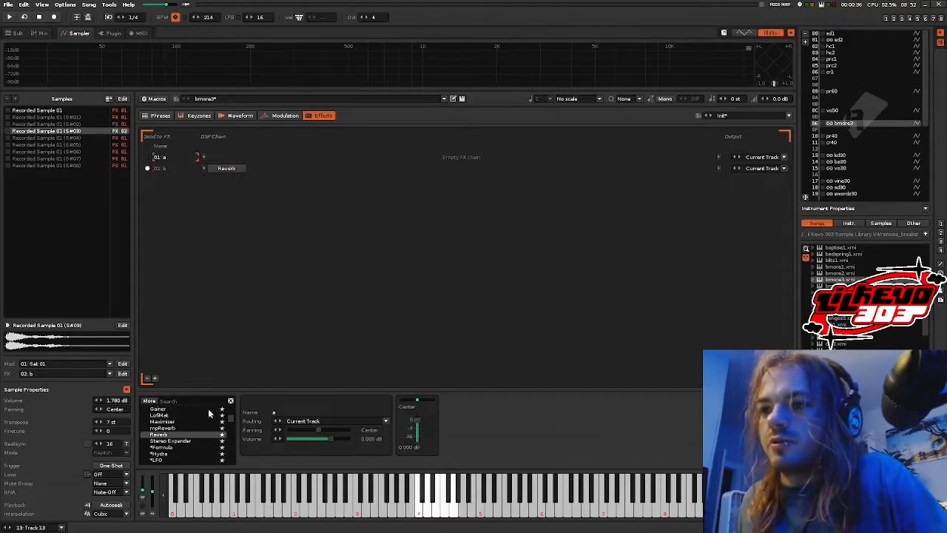
scroll(185, 429, up, 5)
drag(185, 422, 214, 159)
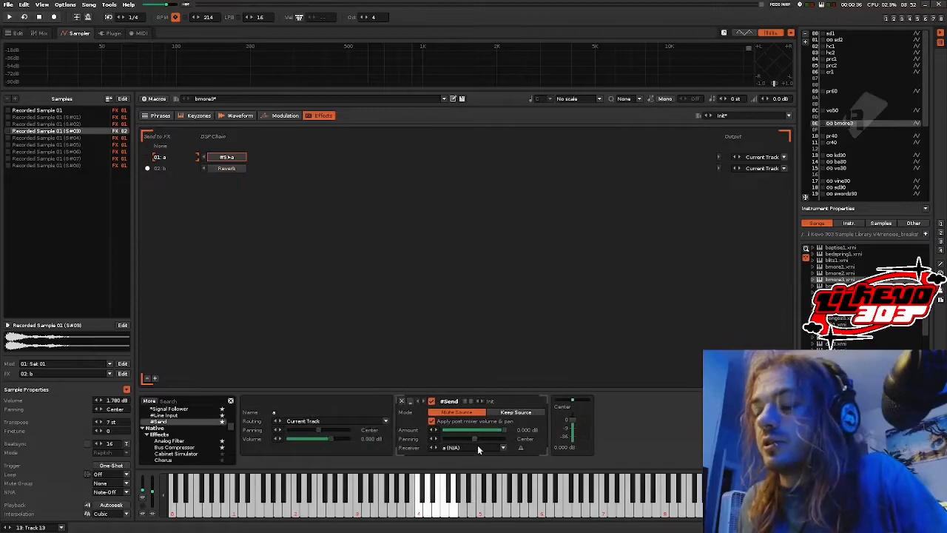
click(467, 439)
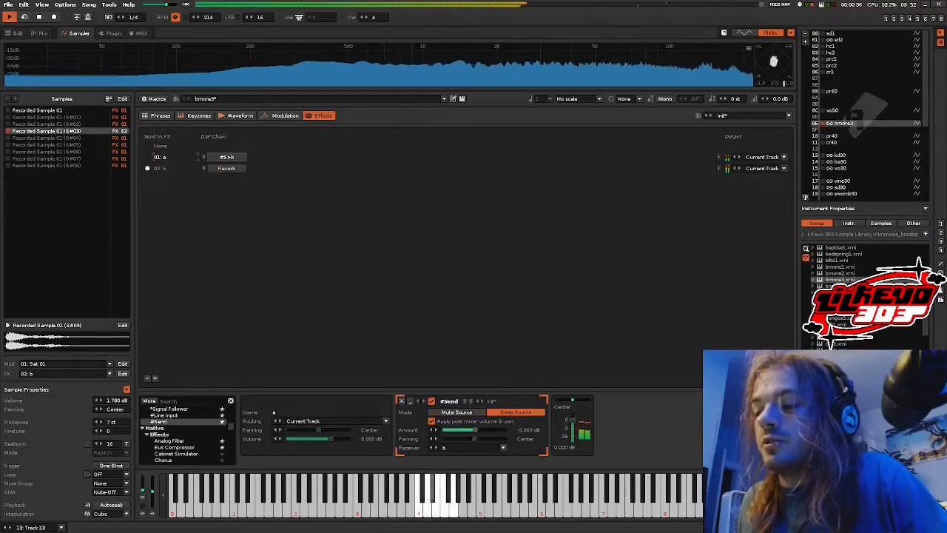
drag(448, 430, 453, 430)
Step: Audition the slices and compare their FX chain assignments with the send active
key(space)
scroll(81, 154, up, 3)
scroll(80, 155, down, 6)
scroll(79, 154, up, 2)
key(s)
key(d)
key(x)
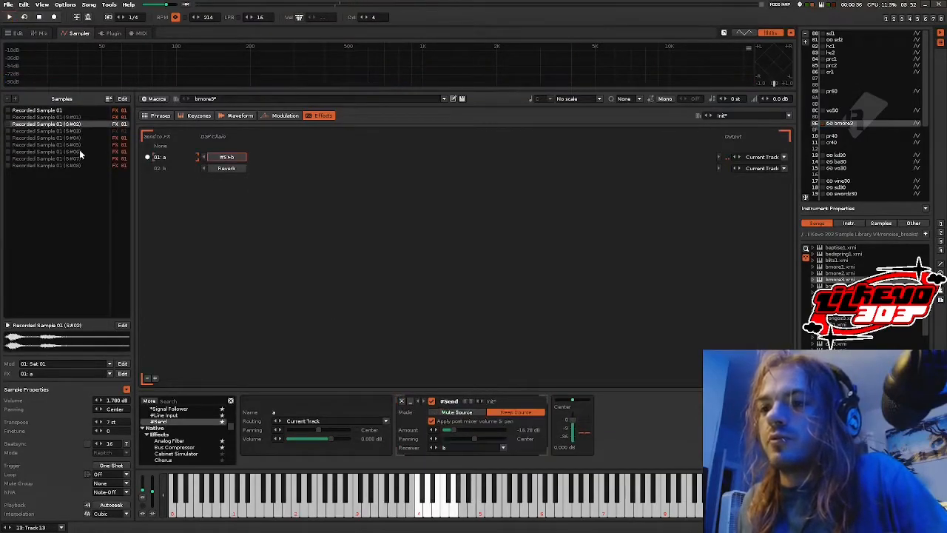
scroll(102, 154, down, 1)
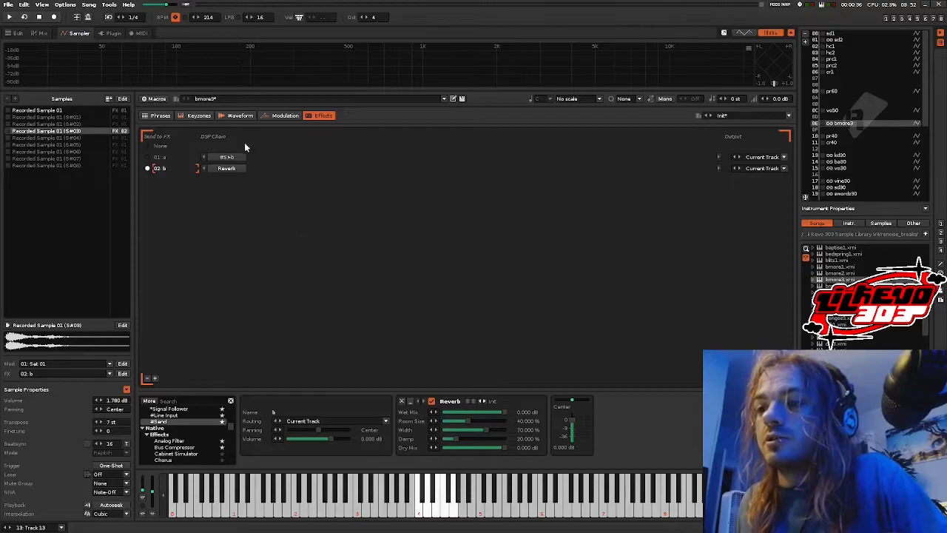
Step: Remove the #Send device from FX chain a
click(41, 34)
mouse_move(506, 437)
mouse_down()
mouse_move(729, 434)
mouse_move(508, 436)
mouse_up()
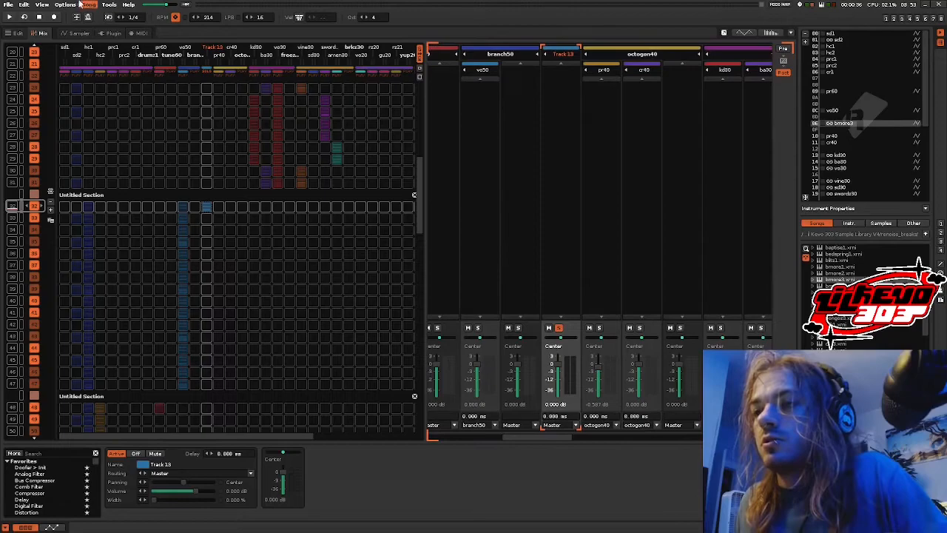
click(74, 32)
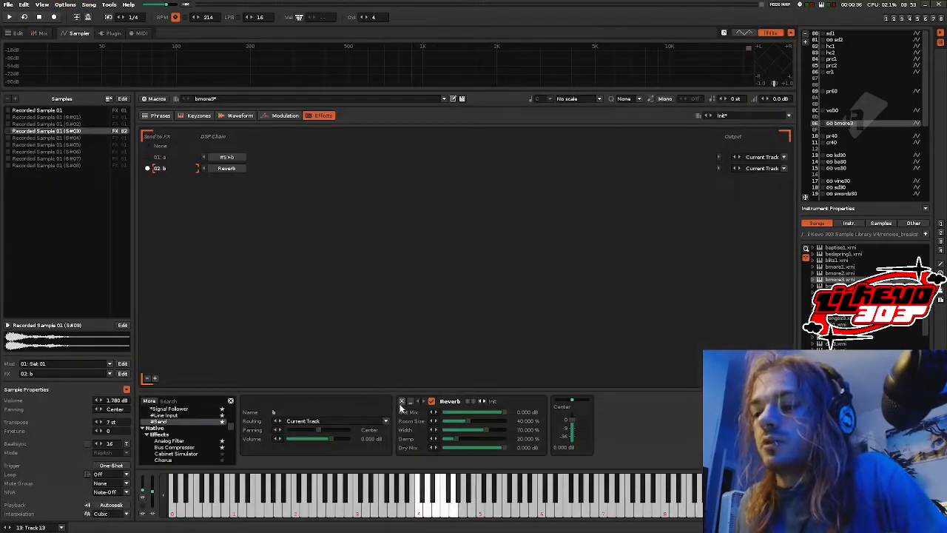
click(223, 159)
click(173, 171)
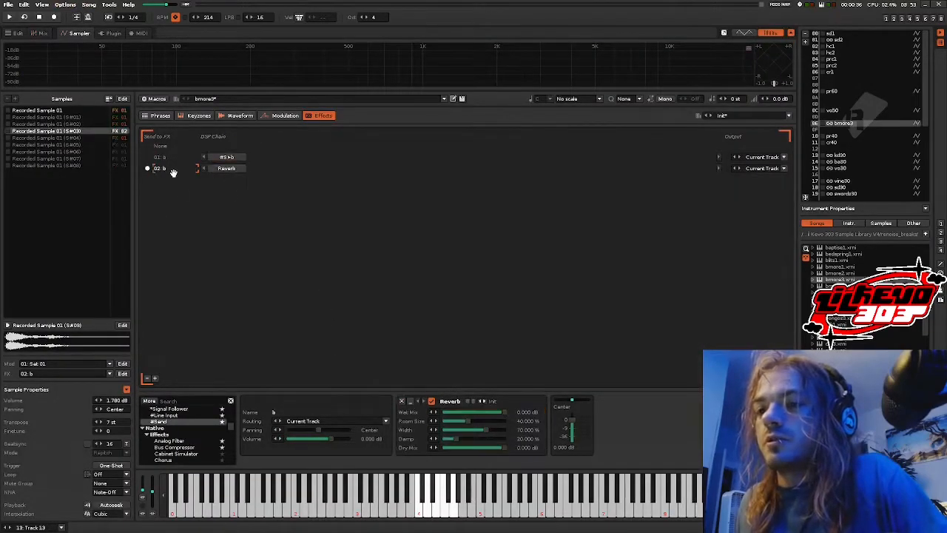
click(227, 158)
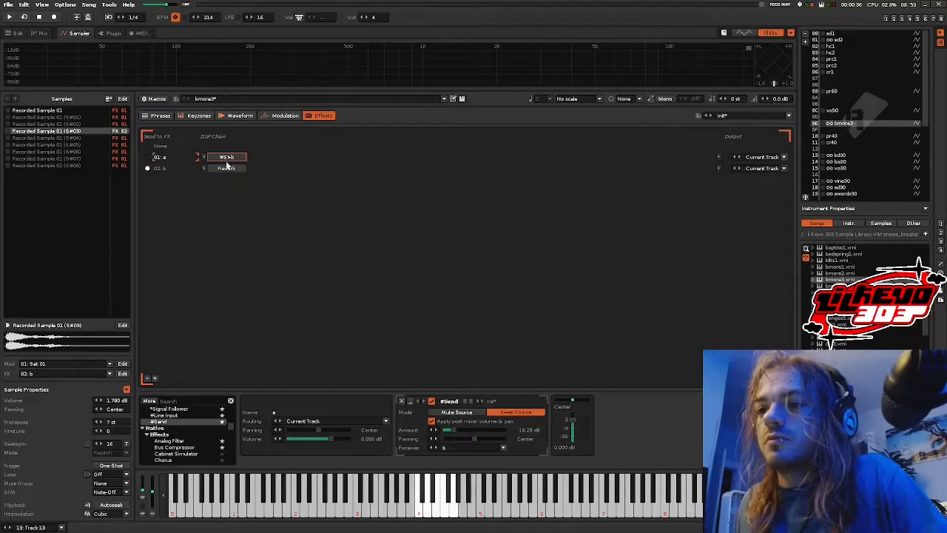
click(399, 401)
Step: Insert a Digital Filter in FX chain a as a Chebyshev 4n high-pass with cutoff 0.27 kHz while the break plays
key(space)
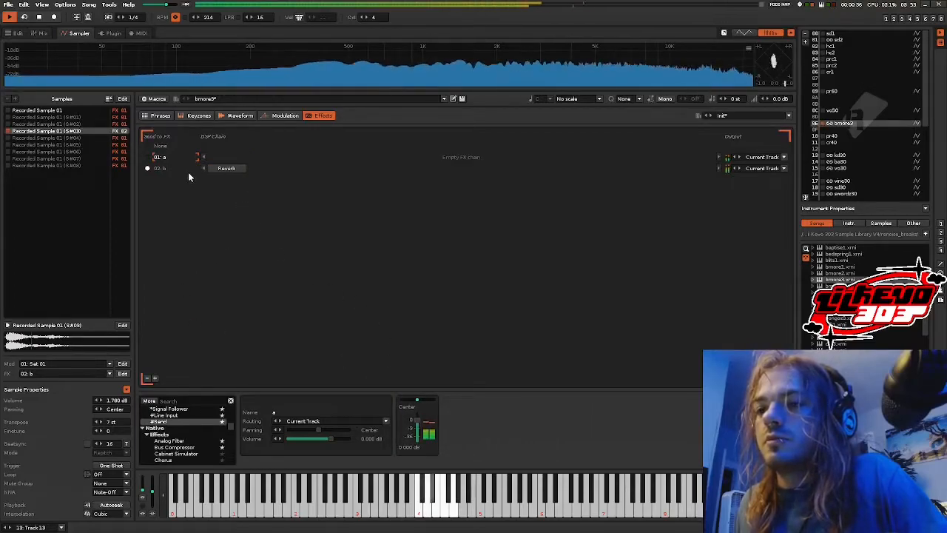
scroll(162, 429, down, 5)
scroll(167, 433, up, 2)
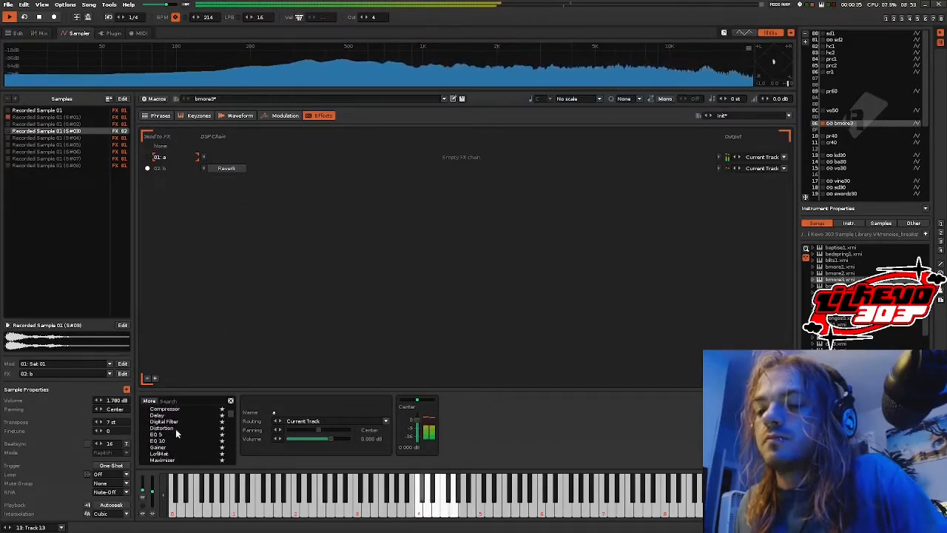
double_click(163, 421)
click(462, 412)
click(452, 392)
drag(505, 421, 454, 421)
key(space)
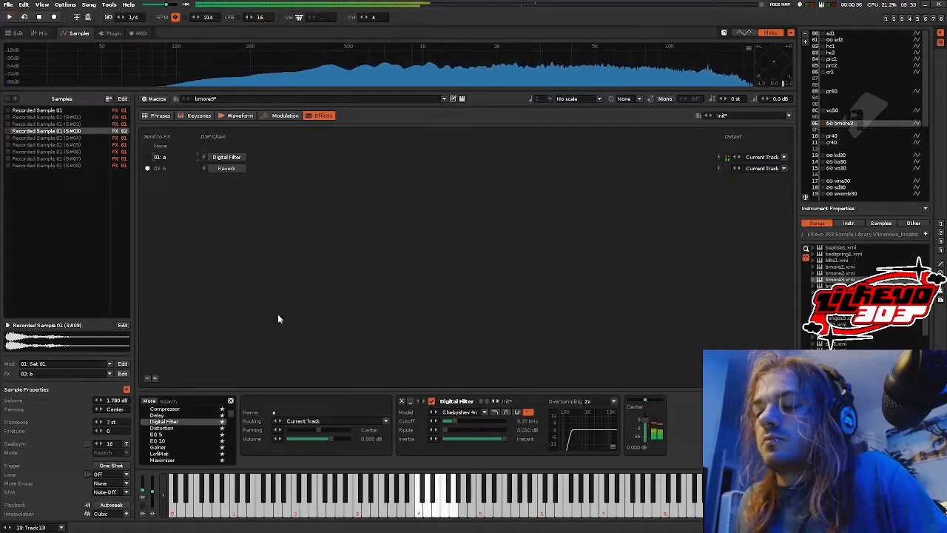
Step: Rename Track 13 as bmo50 in the mixer
click(42, 33)
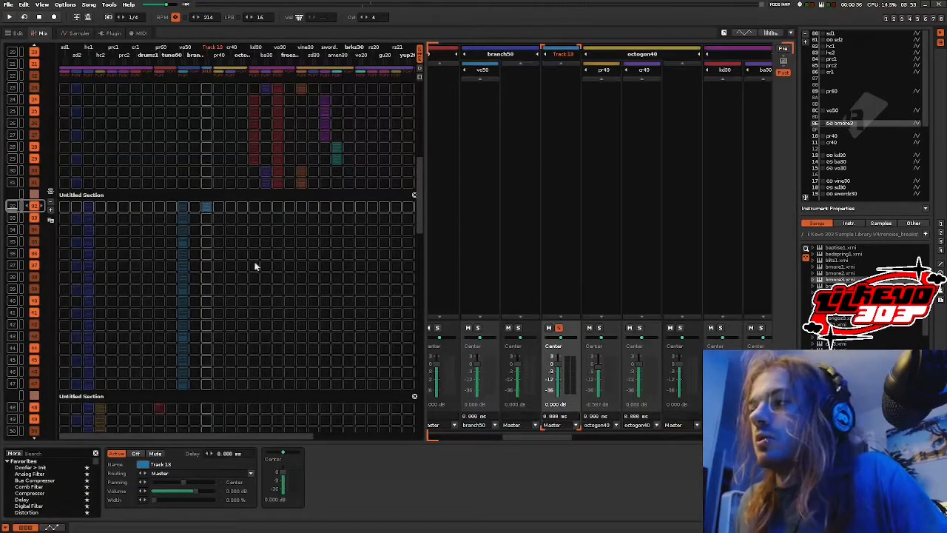
double_click(562, 57)
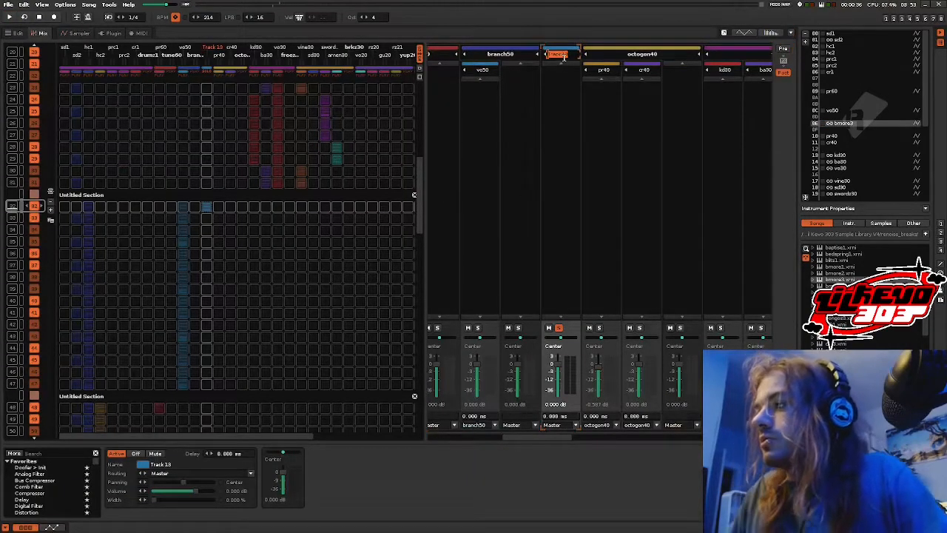
text(bmo50)
key(Return)
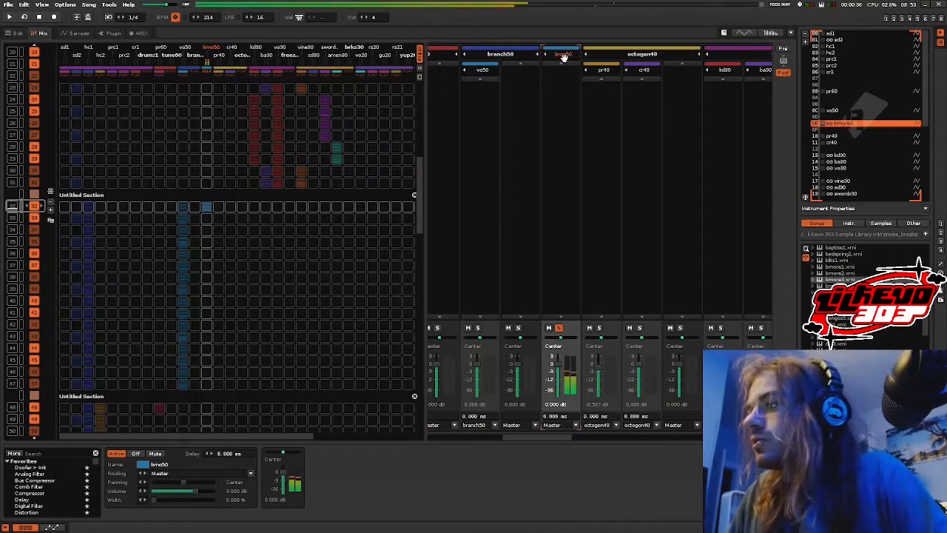
Step: Rename the bmore3 instrument as bmo50 and turn off solo on the bmo50 track
key(ctrl+i)
text(bmo50)
key(Return)
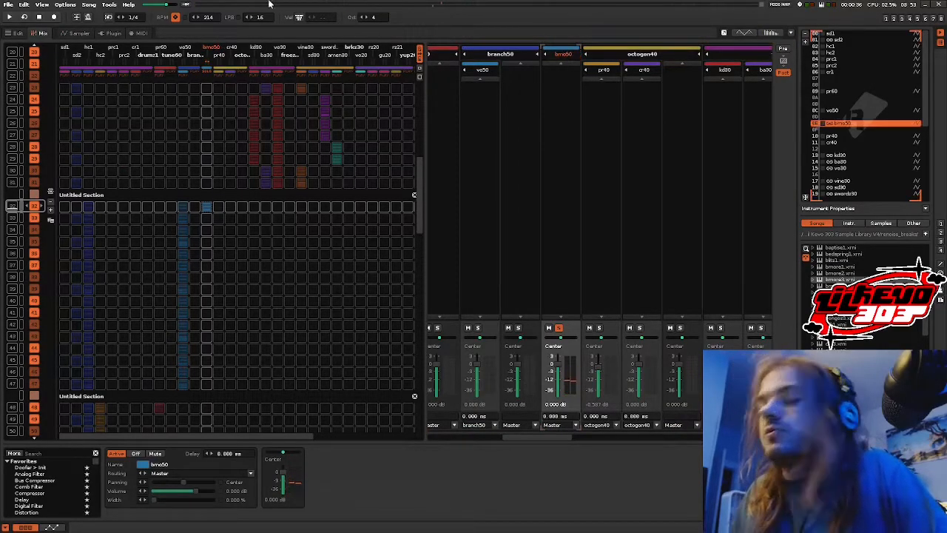
click(560, 329)
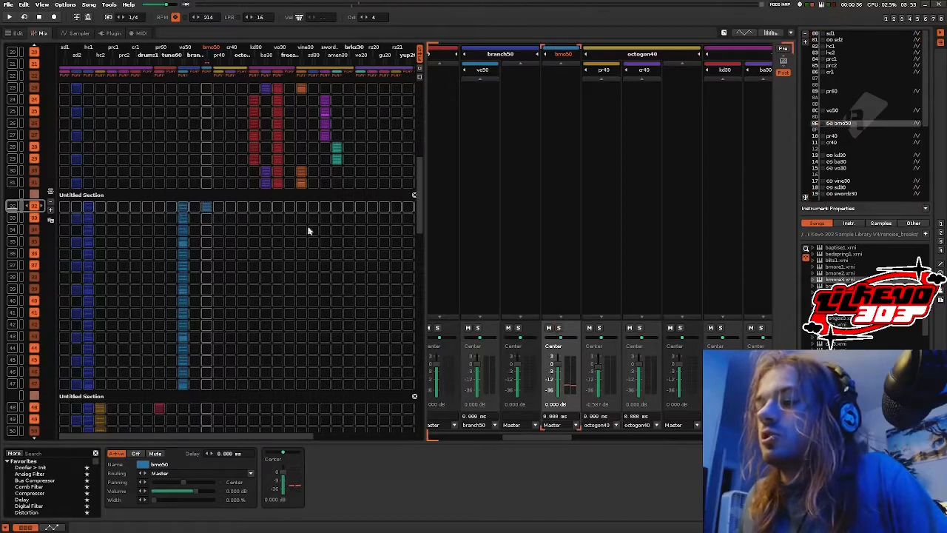
Step: Put the bmo50 track into a group named brkz50 in the pattern editor
click(17, 32)
right_click(578, 99)
click(595, 78)
click(597, 82)
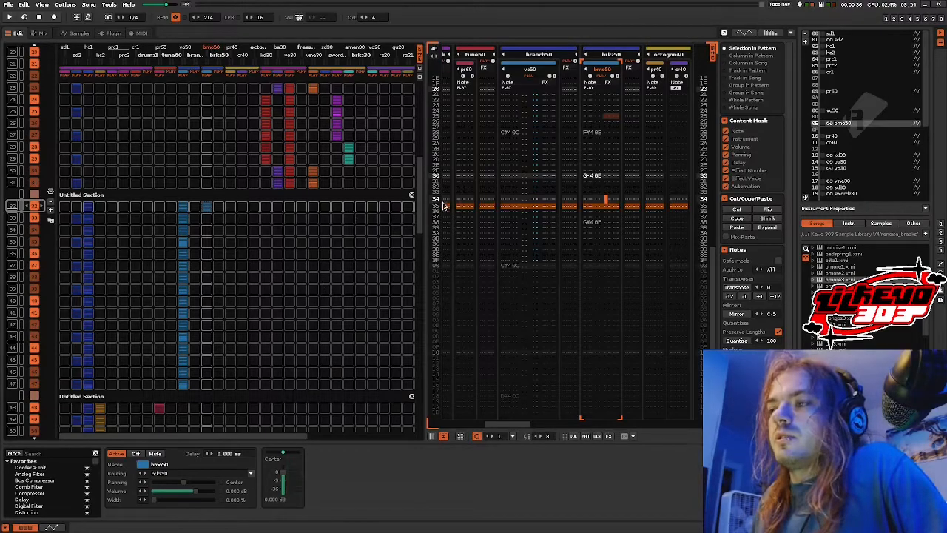
Step: Examine the numbered modulation tracks 3 to 20 in the pattern matrix, mixer and pattern editor
drag(226, 433, 432, 409)
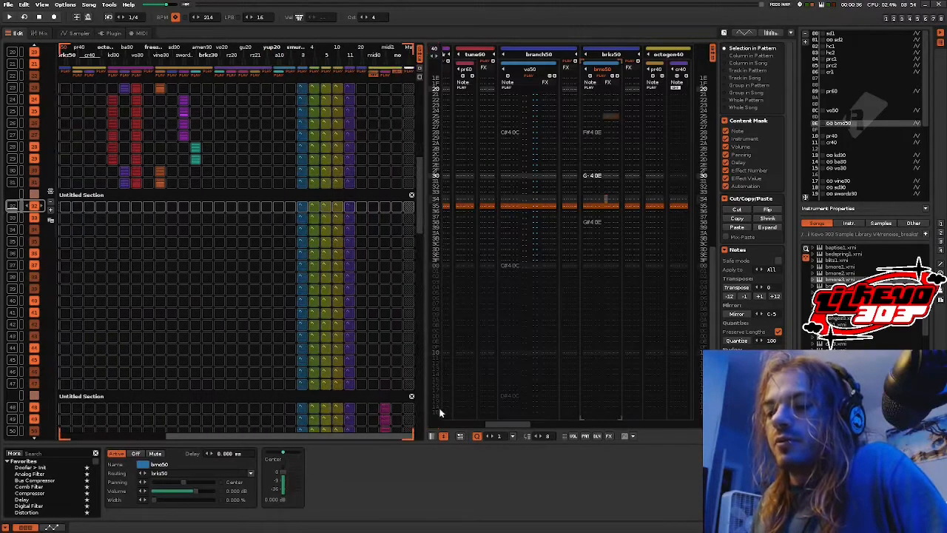
click(303, 206)
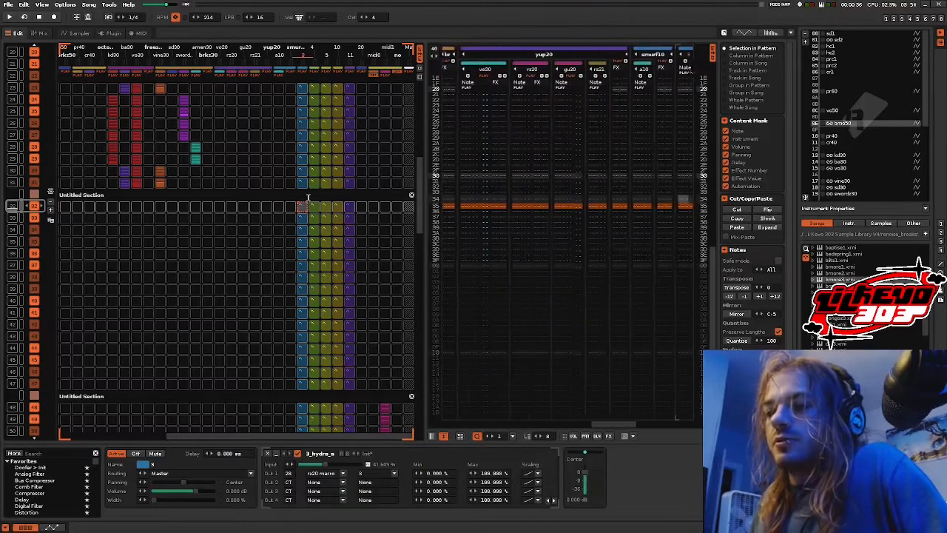
scroll(274, 195, up, 6)
scroll(274, 195, down, 10)
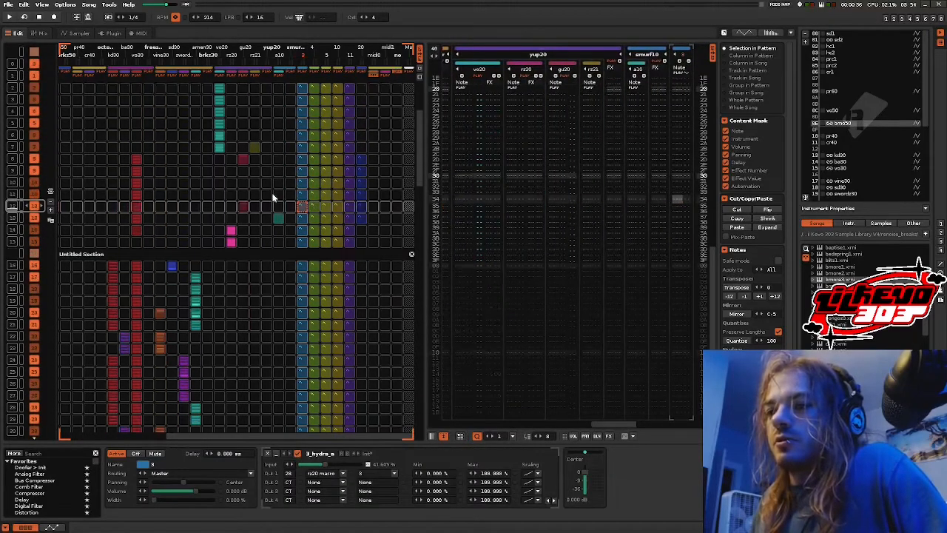
scroll(311, 211, up, 1)
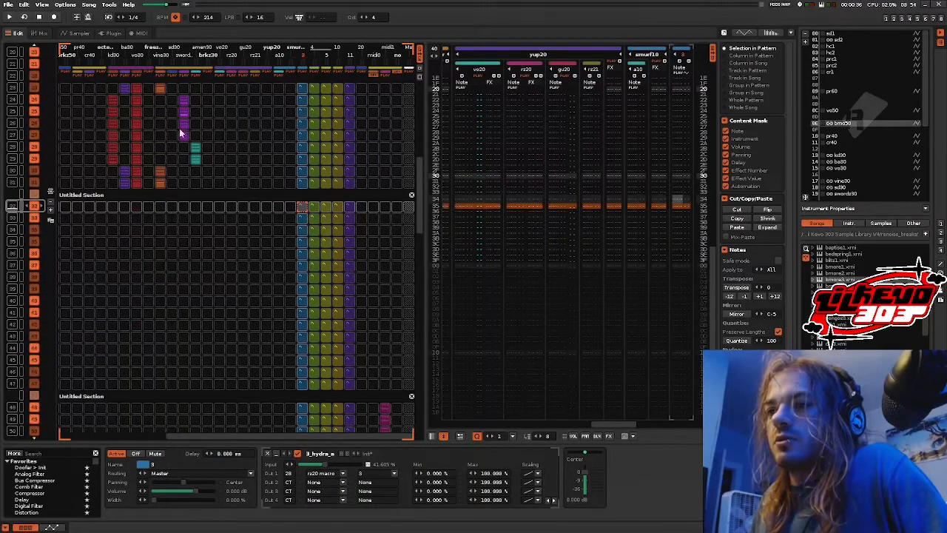
click(45, 33)
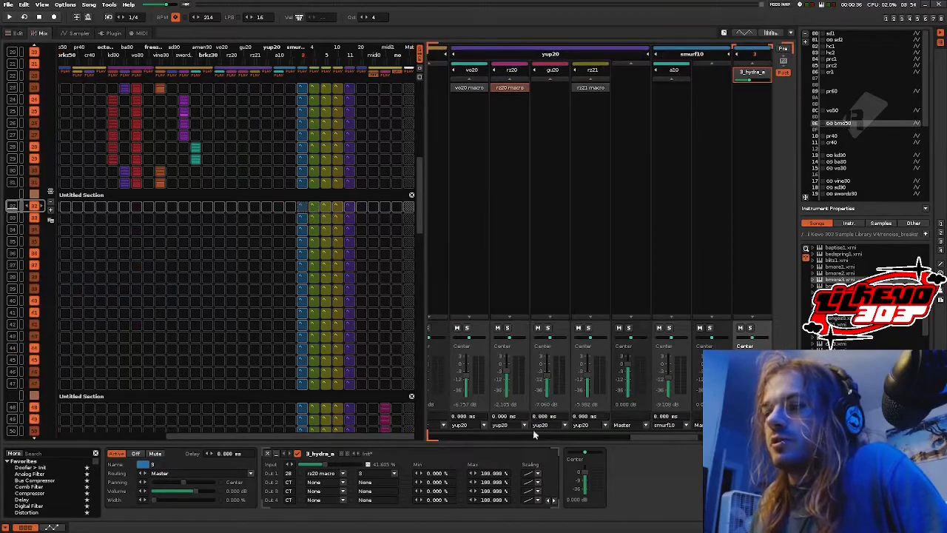
drag(630, 441, 694, 433)
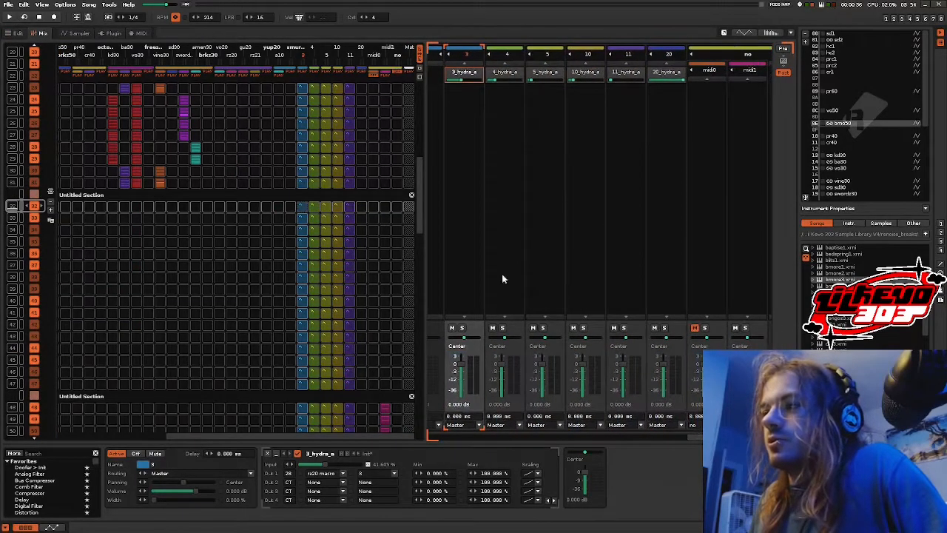
click(15, 33)
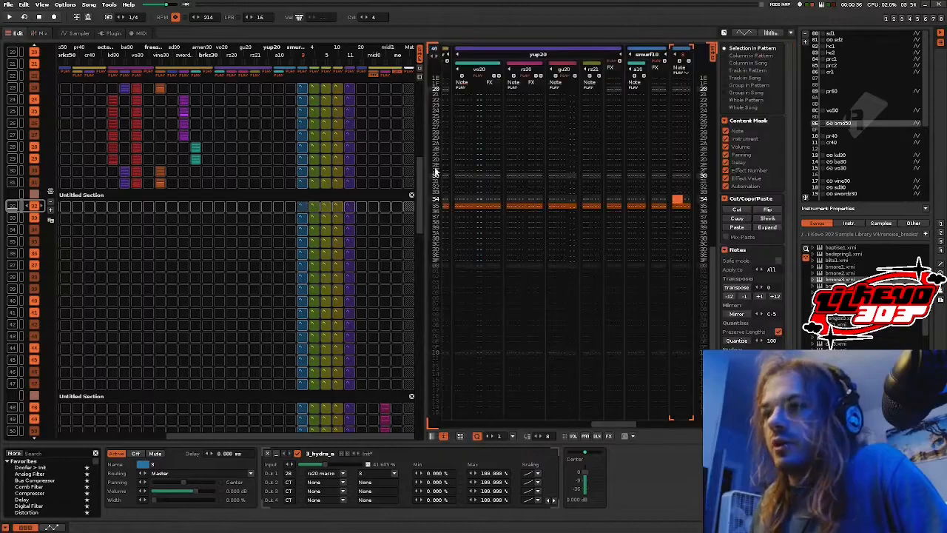
drag(603, 424, 628, 419)
click(474, 180)
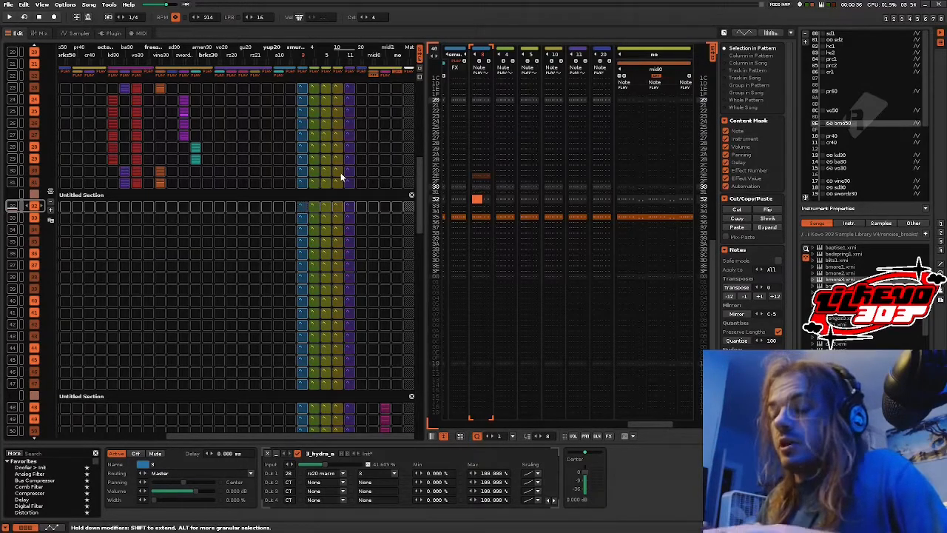
Step: Display the Input automation envelope of 3_hydra_a and widen its view to the full range
key(F3)
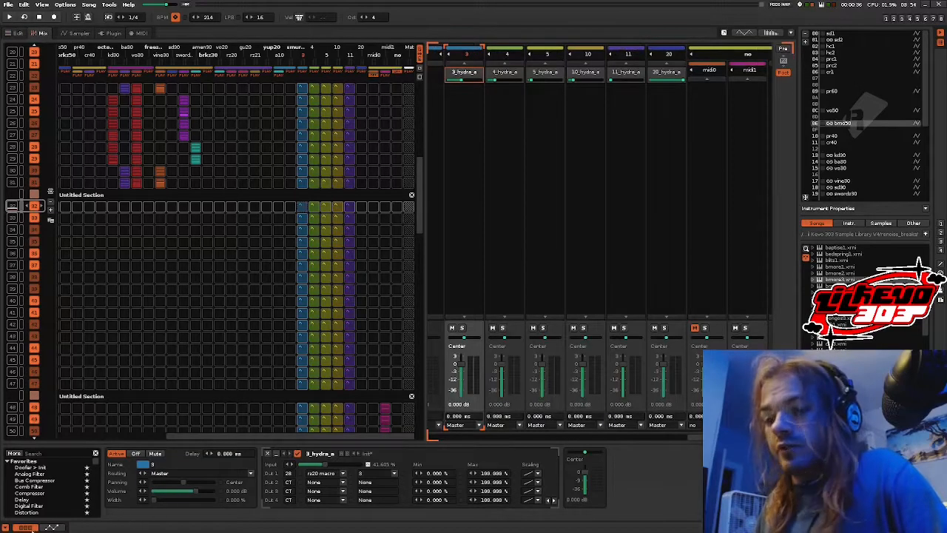
click(51, 528)
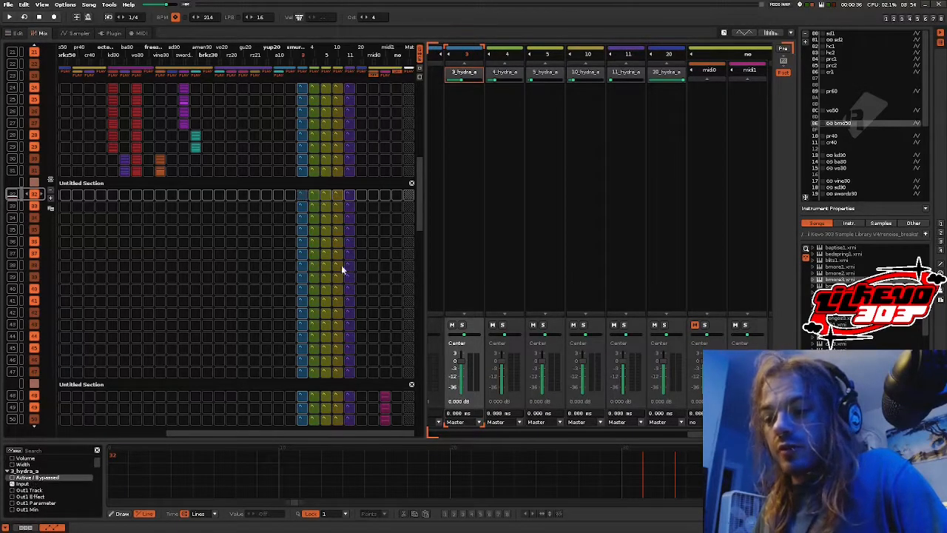
click(503, 195)
click(542, 184)
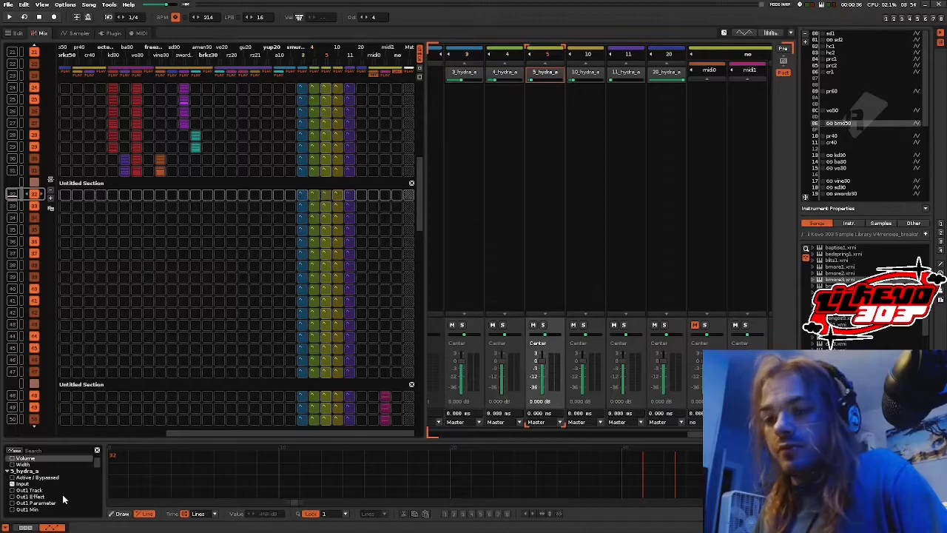
click(446, 246)
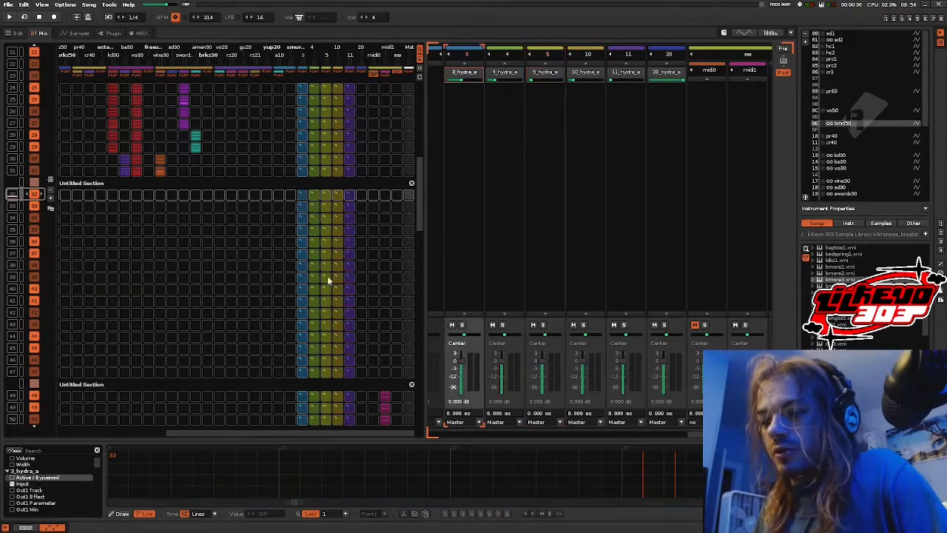
click(30, 483)
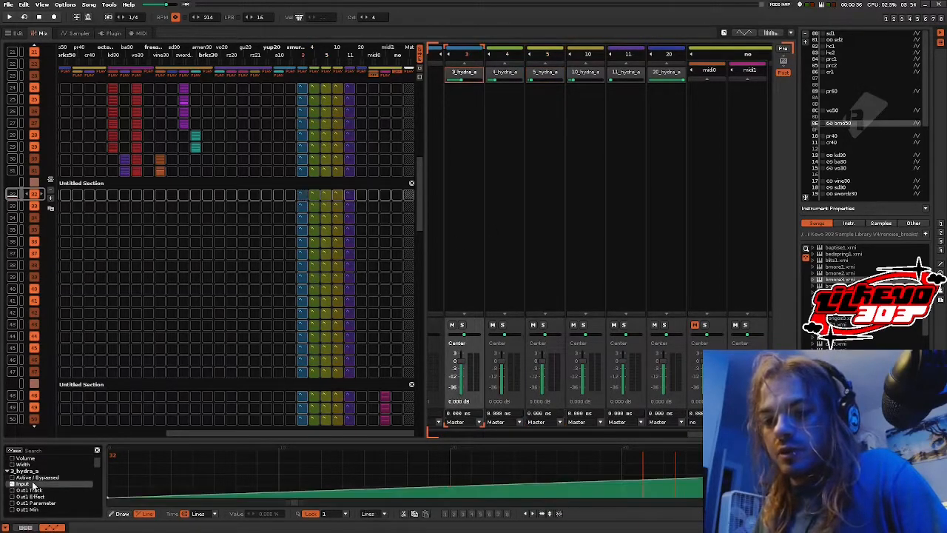
scroll(148, 485, down, 5)
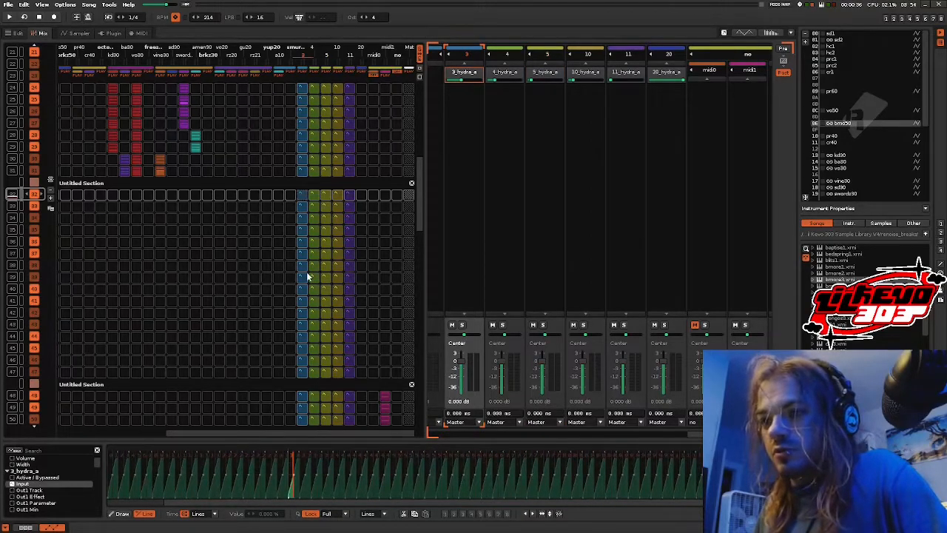
Step: Play the song from pattern 0 and inspect the Hydra device settings on tracks 3, 4 and 5
scroll(306, 272, up, 20)
scroll(288, 225, down, 1)
scroll(288, 225, up, 1)
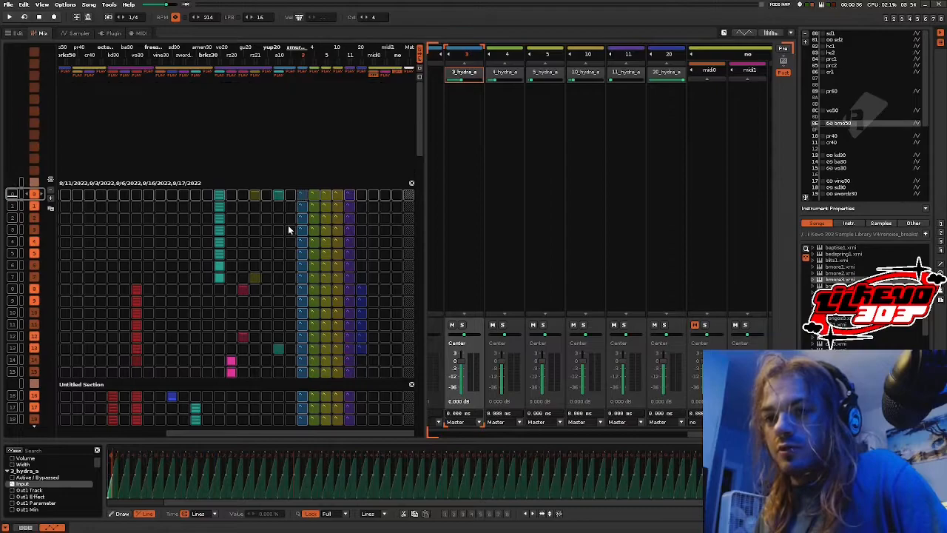
click(25, 526)
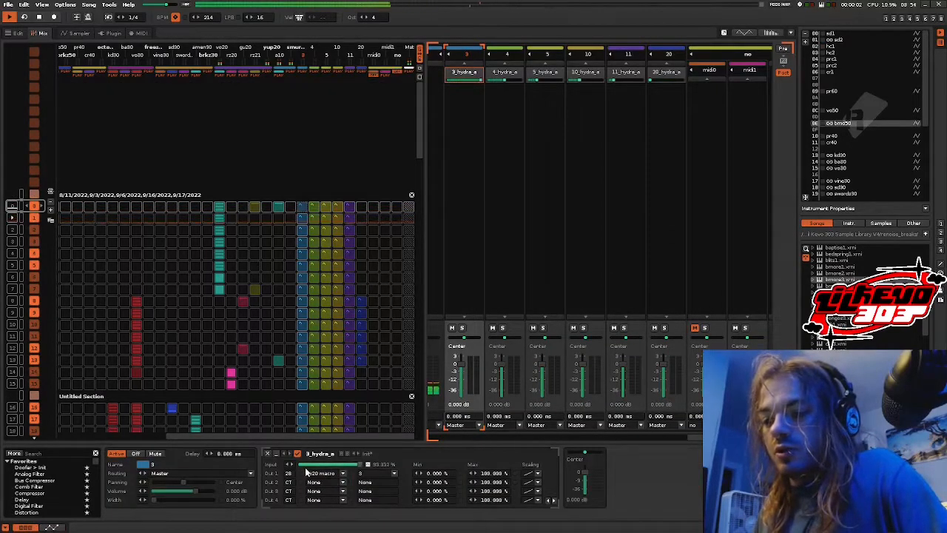
click(500, 109)
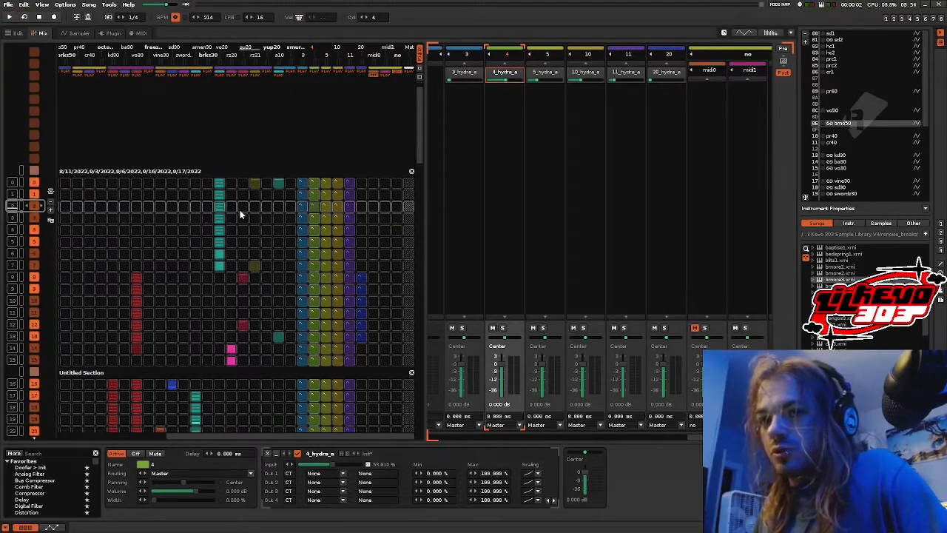
click(548, 161)
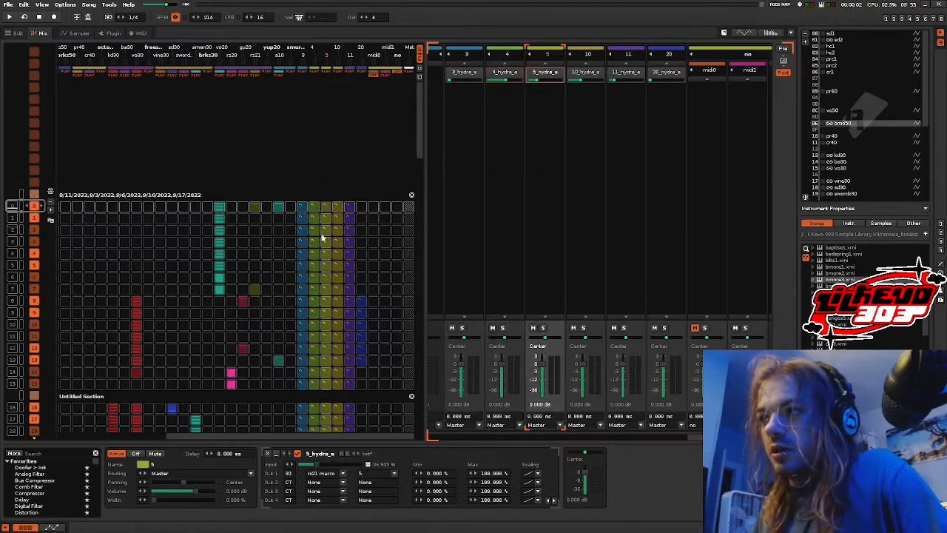
Step: Look over the arrangement of track blocks in the first two sections of the pattern matrix
scroll(220, 234, down, 6)
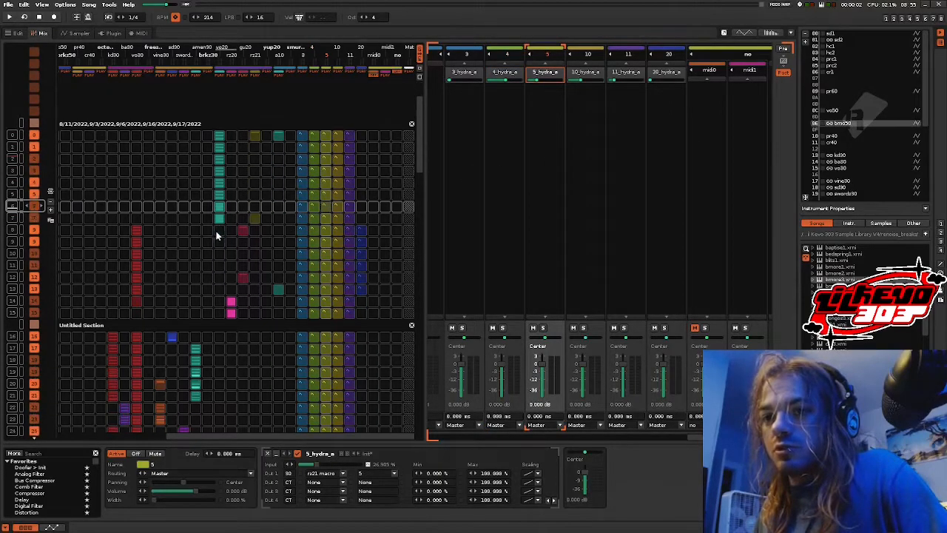
scroll(217, 236, up, 8)
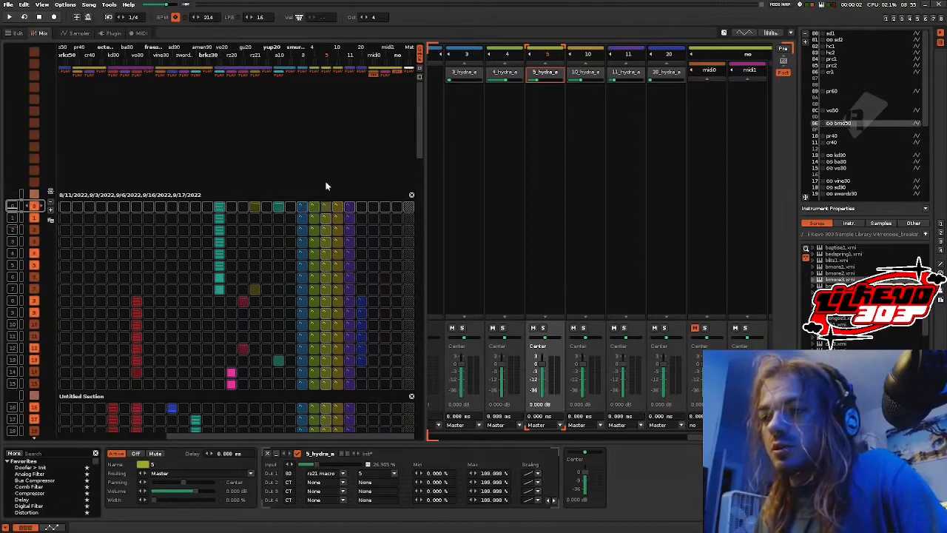
scroll(247, 269, down, 3)
scroll(247, 263, up, 2)
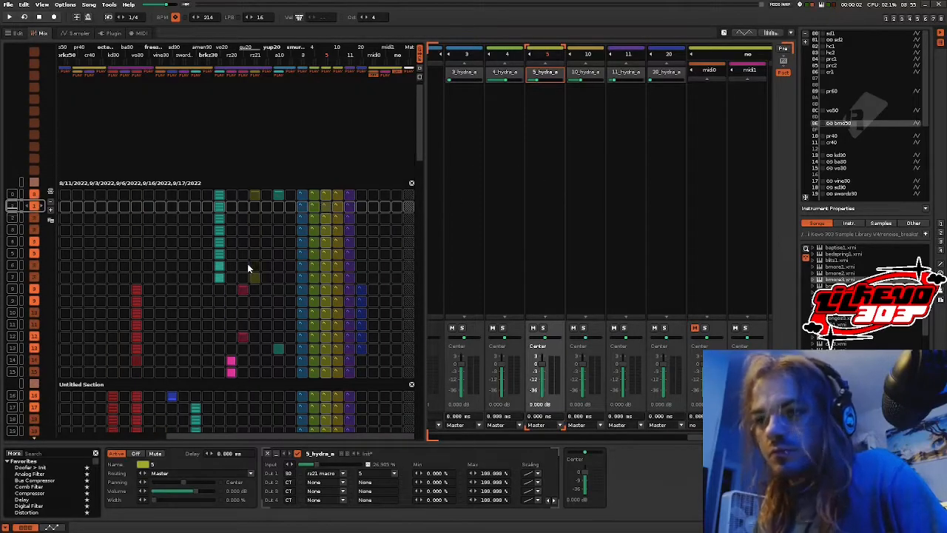
scroll(196, 265, down, 15)
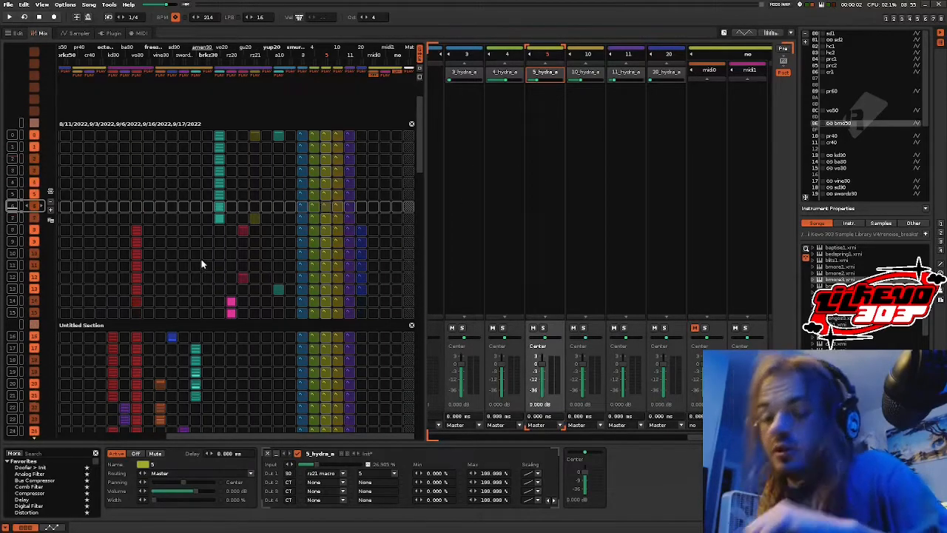
scroll(170, 255, up, 4)
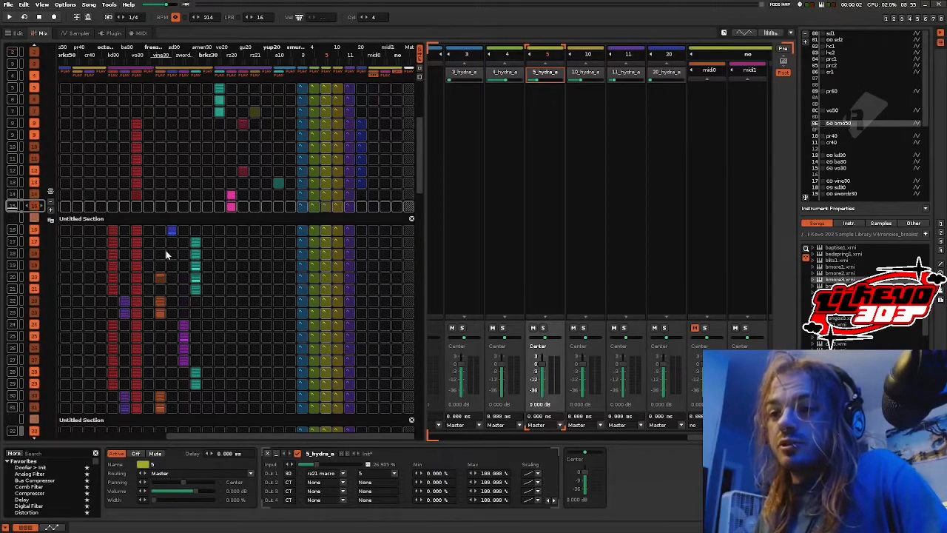
scroll(166, 252, down, 2)
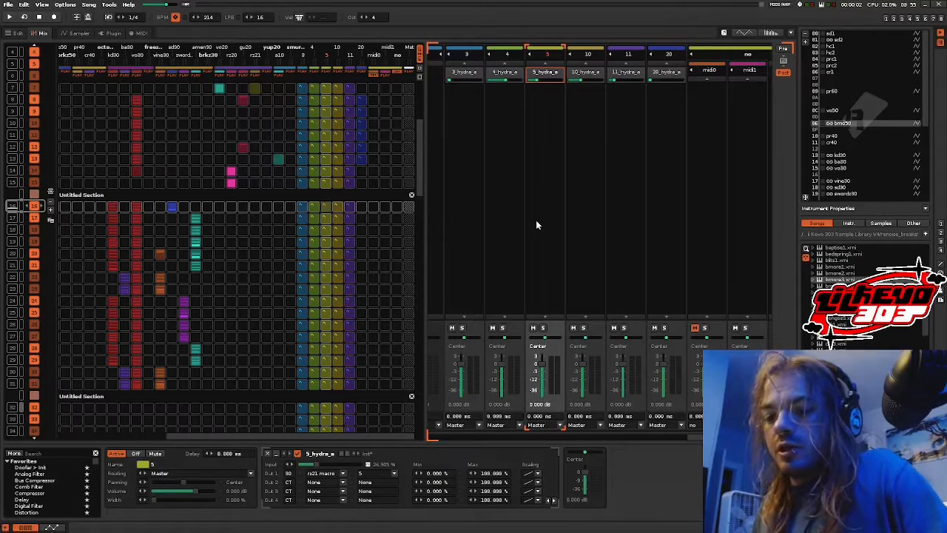
click(474, 140)
click(511, 139)
click(534, 139)
click(453, 138)
click(512, 140)
click(534, 140)
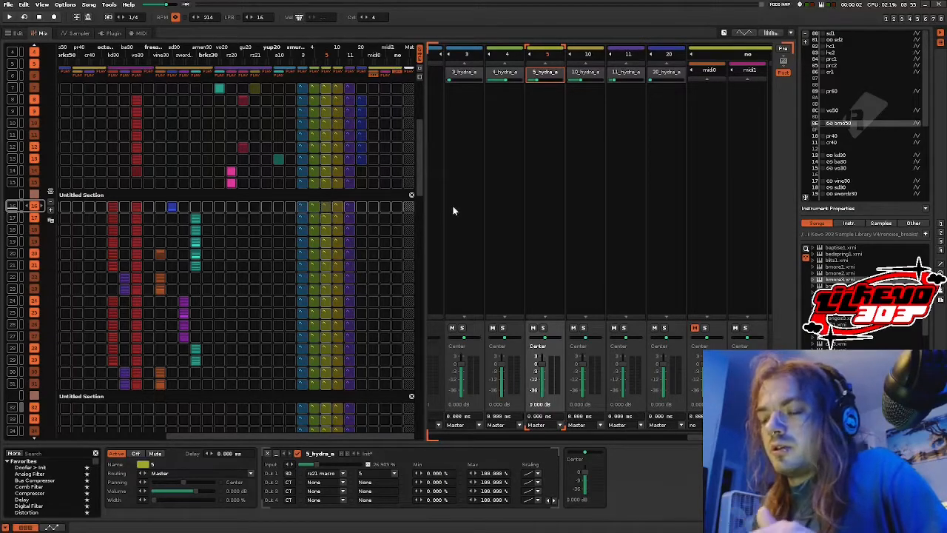
Step: Compare the Hydra device output assignments on tracks 10 and 3
scroll(394, 218, up, 3)
click(572, 174)
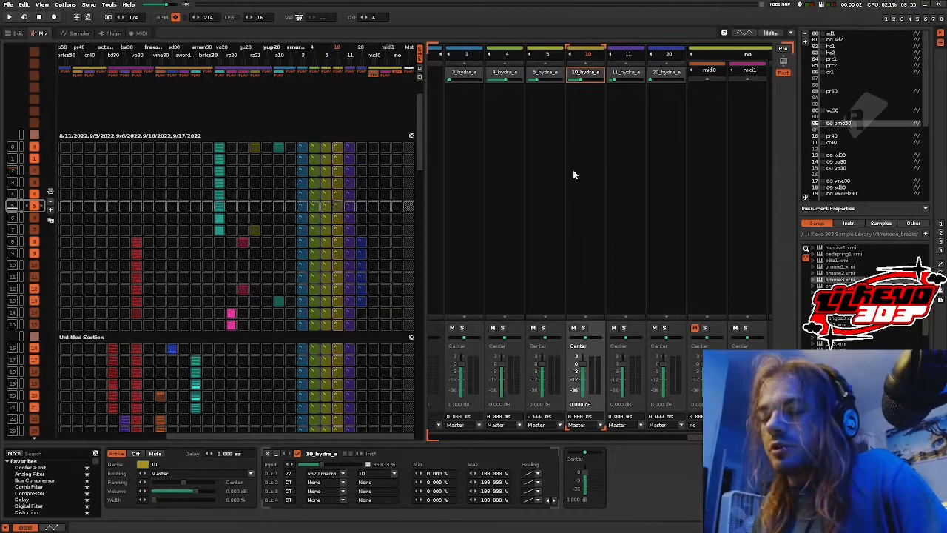
click(478, 143)
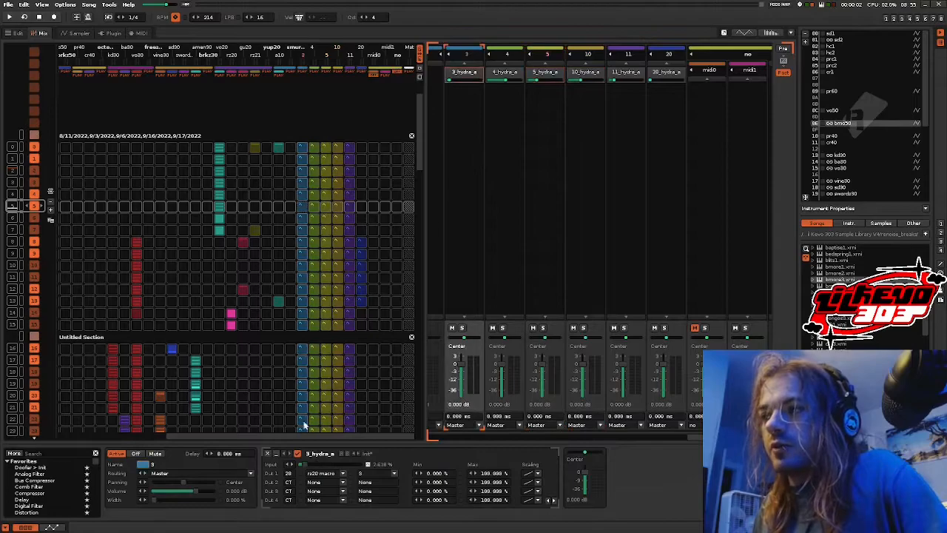
Step: Compare the Input automation envelopes of 3_hydra_a, 4_hydra_a, 5_hydra_a and 10_hydra_a at closer zoom
click(52, 526)
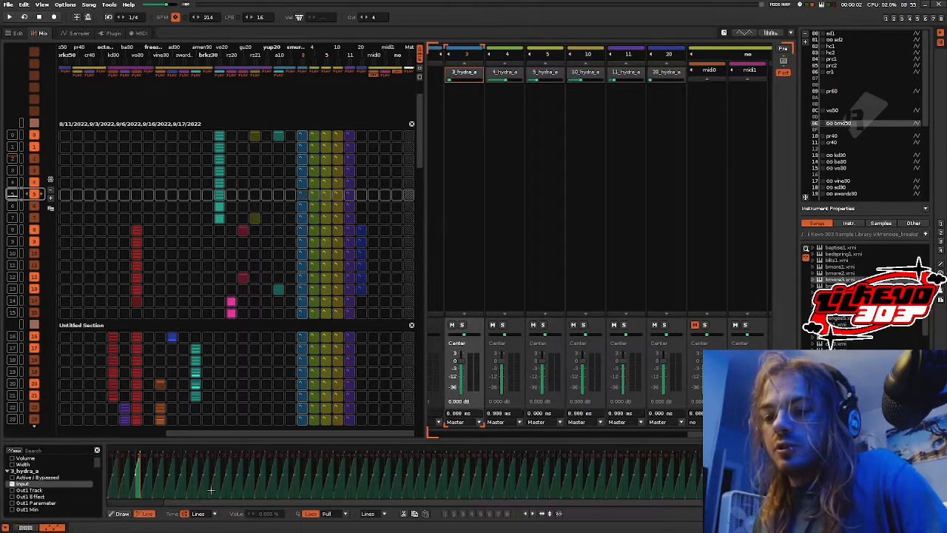
scroll(220, 476, up, 4)
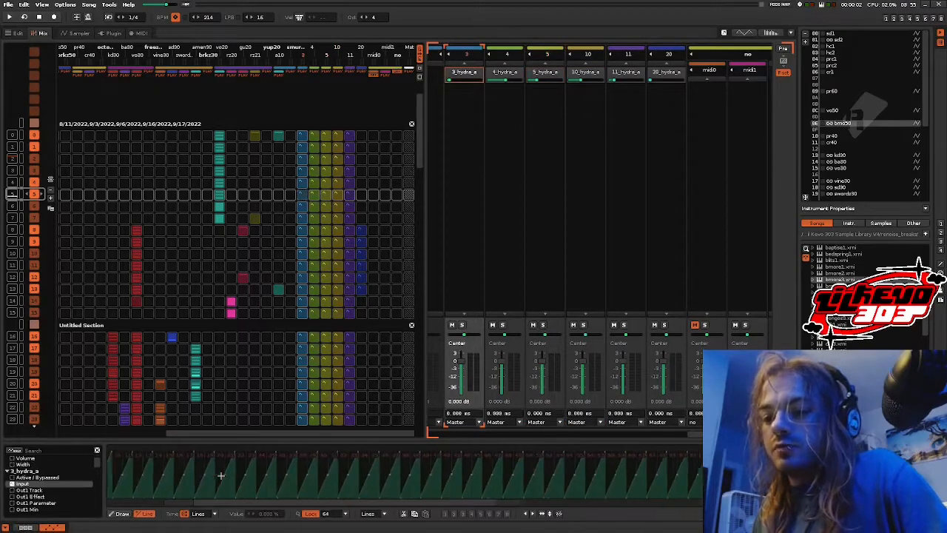
click(500, 241)
click(33, 489)
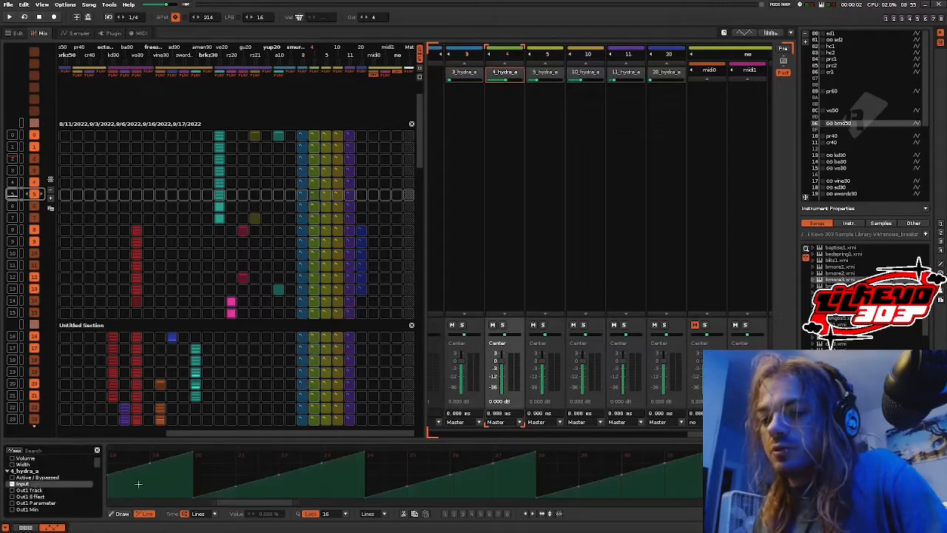
click(549, 143)
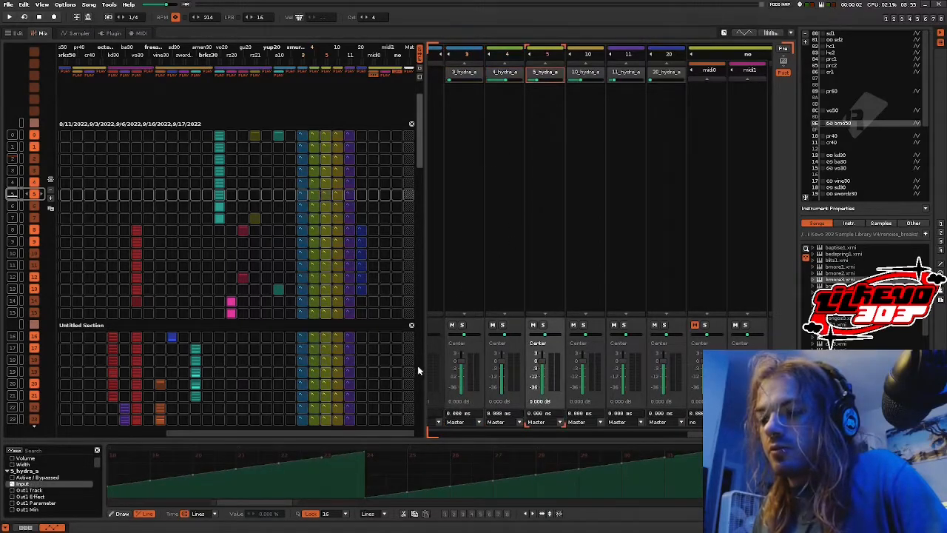
click(580, 142)
click(22, 483)
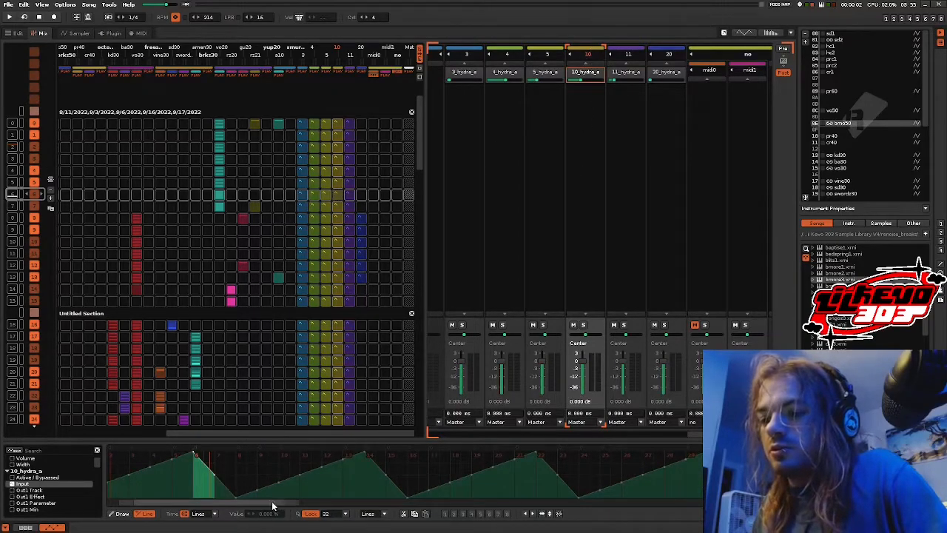
Step: Compare the 10_hydra_a Input envelope from its start with the track blocks in the first two sections
drag(153, 503, 61, 500)
scroll(253, 262, up, 6)
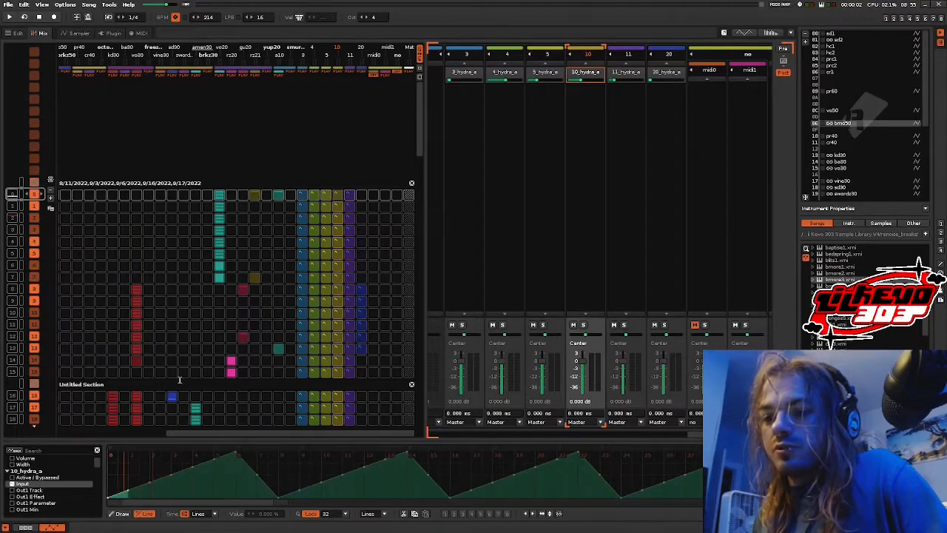
scroll(186, 256, down, 4)
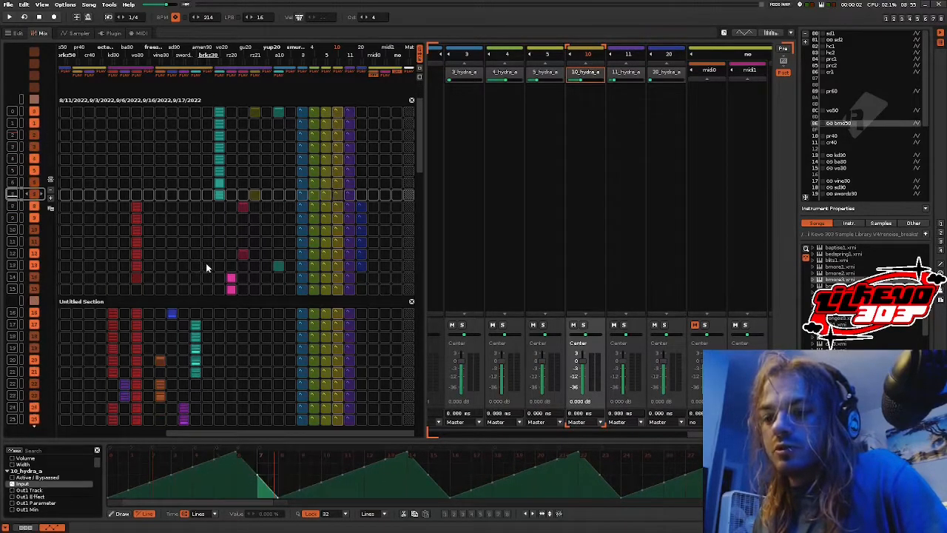
scroll(206, 266, down, 8)
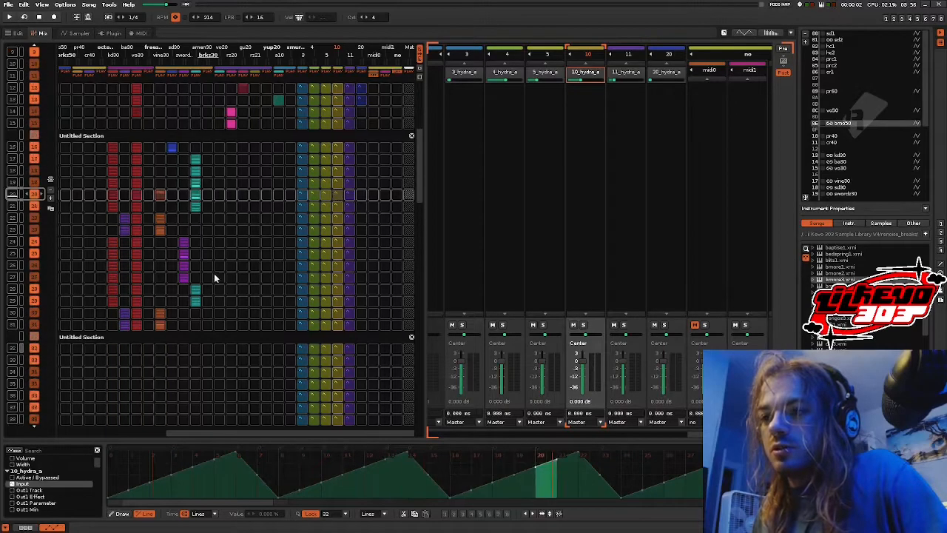
scroll(256, 303, down, 4)
Step: Look over the track blocks in the section starting at pattern 32 and undo the last pattern change in the sequencer
click(23, 527)
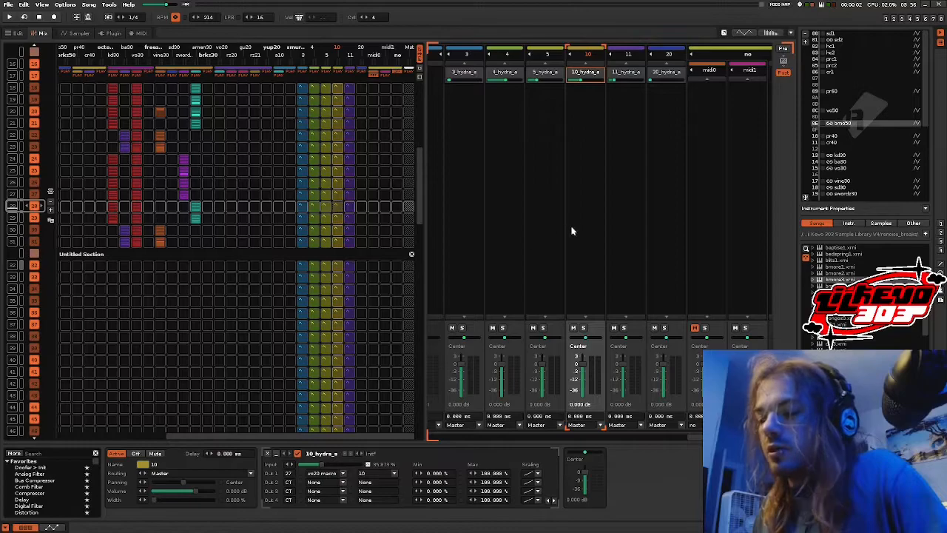
scroll(180, 306, up, 8)
scroll(250, 271, down, 16)
scroll(153, 257, up, 3)
scroll(205, 432, left, 6)
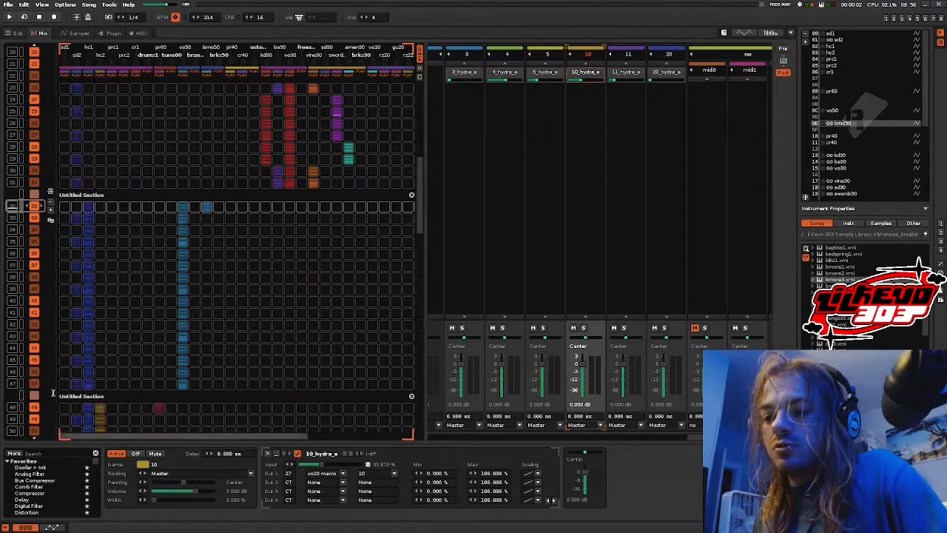
scroll(280, 433, right, 5)
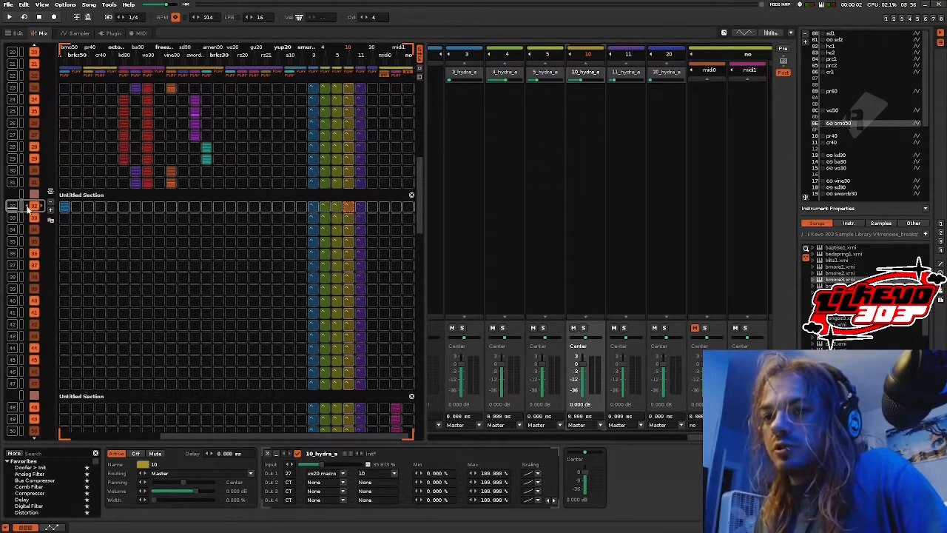
key(ctrl+z)
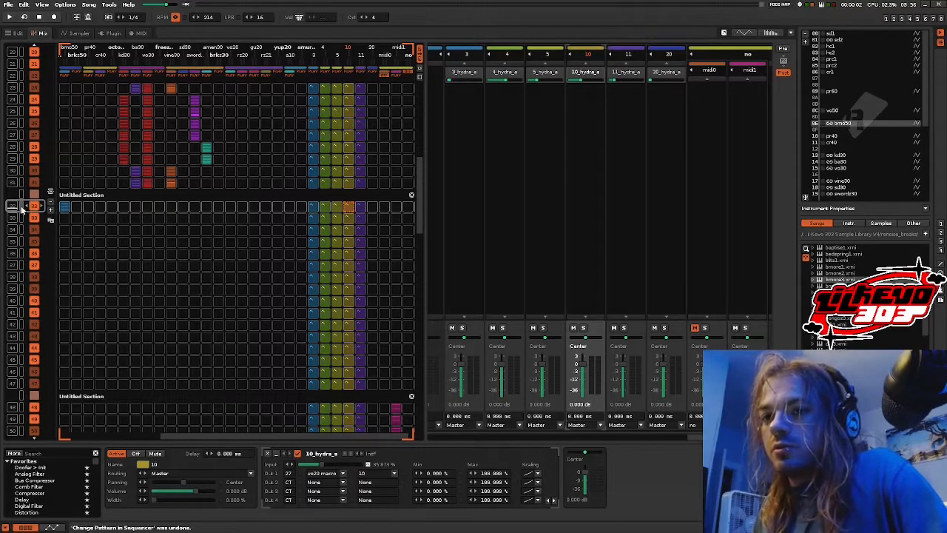
Step: Show the Input automation envelope of 11_hydra_a on track 11
click(357, 216)
scroll(261, 262, up, 6)
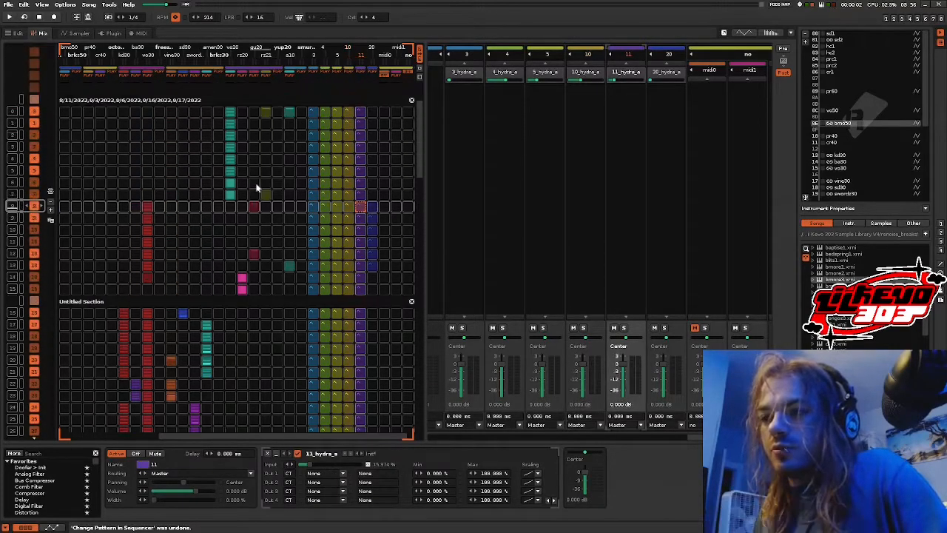
scroll(259, 186, up, 3)
scroll(246, 314, down, 3)
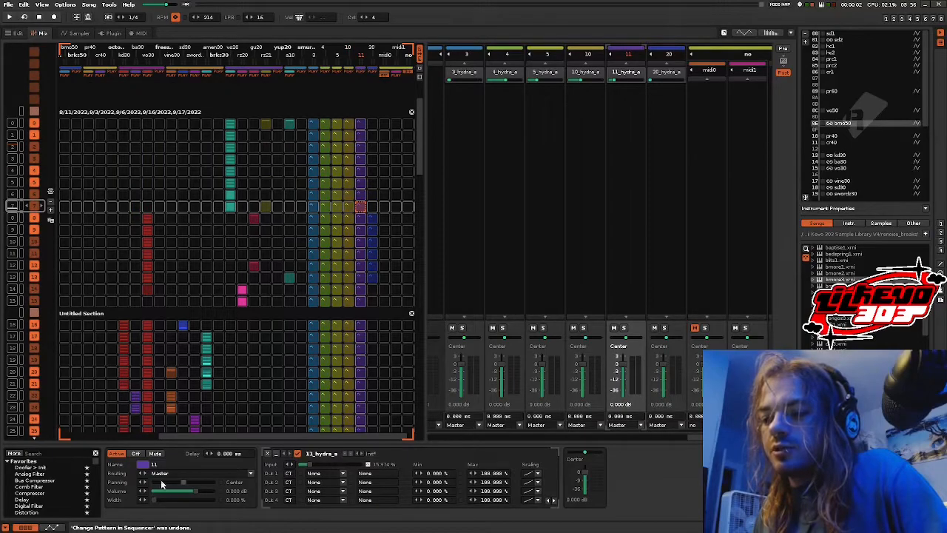
click(46, 526)
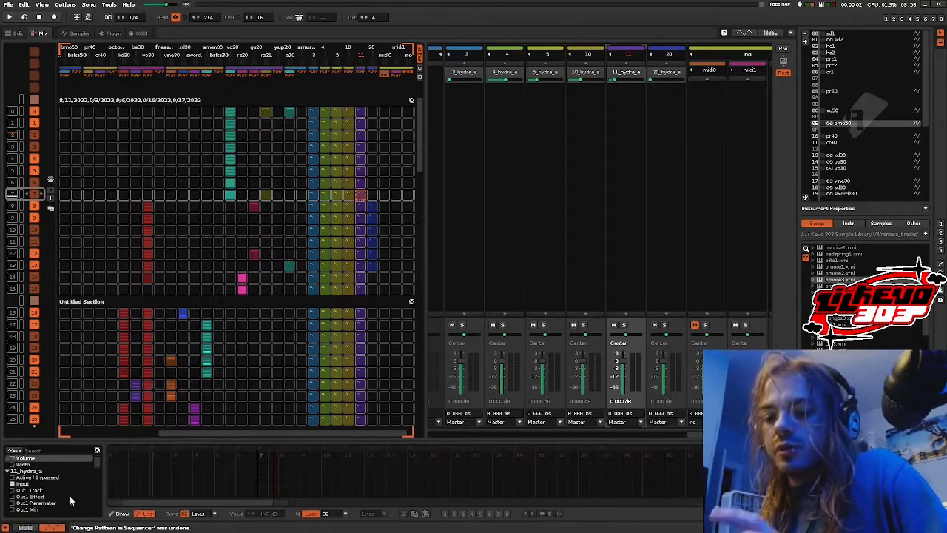
click(41, 484)
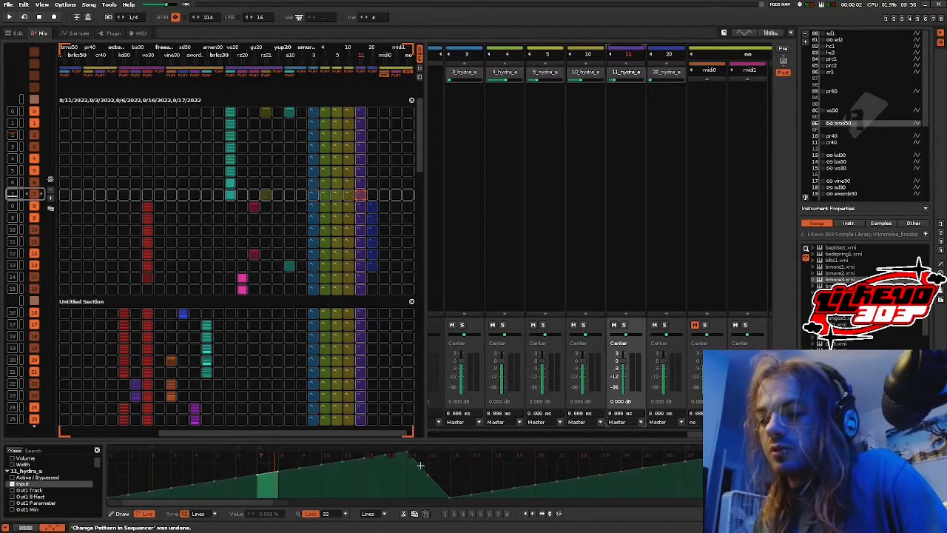
Step: Step back and forth through the first sections to examine how the 11_hydra_a envelope spans the patterns
scroll(324, 284, down, 10)
scroll(323, 279, up, 11)
scroll(322, 279, down, 10)
scroll(319, 279, up, 10)
scroll(307, 270, down, 12)
scroll(298, 261, up, 14)
scroll(300, 263, down, 6)
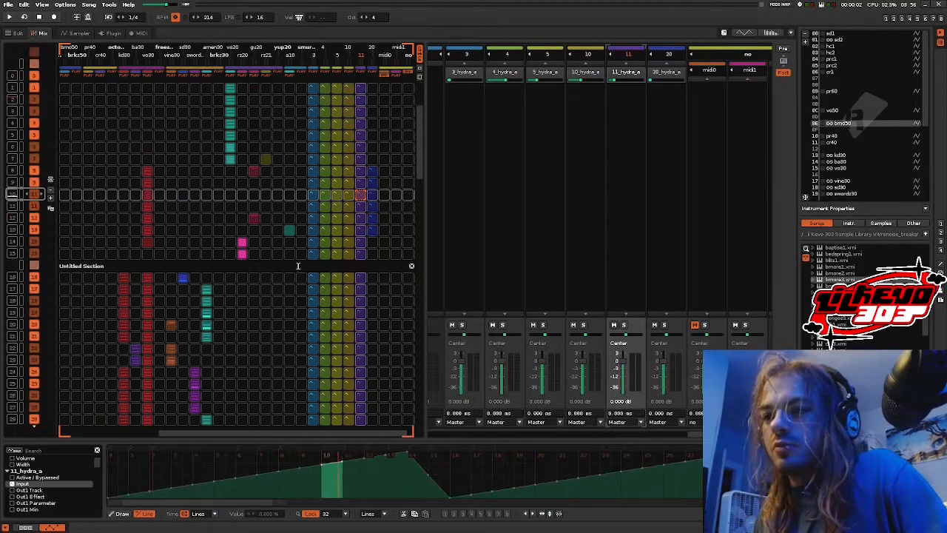
scroll(276, 252, up, 5)
scroll(318, 259, down, 6)
scroll(356, 265, up, 1)
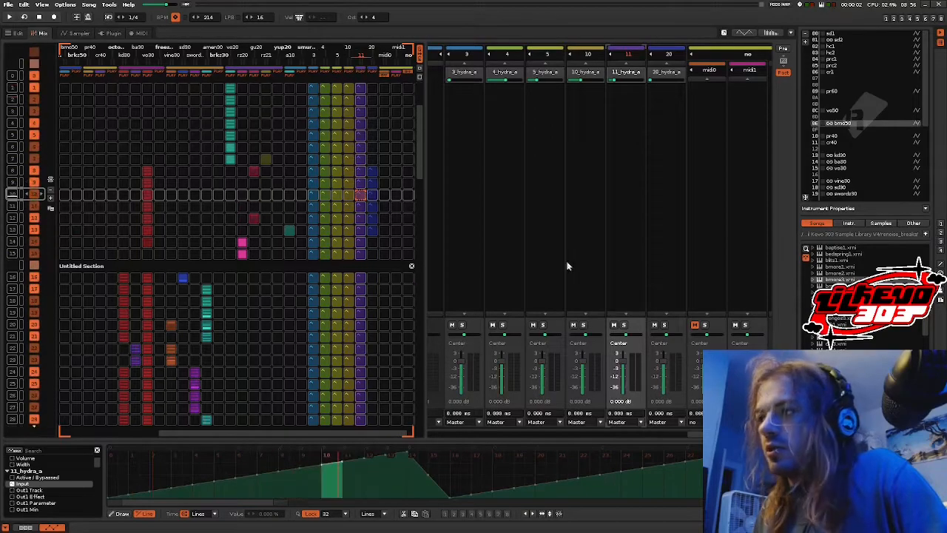
Step: Show the Input automation envelope of 20_hydra_a on track 20 alongside the first section
click(674, 190)
scroll(254, 261, up, 2)
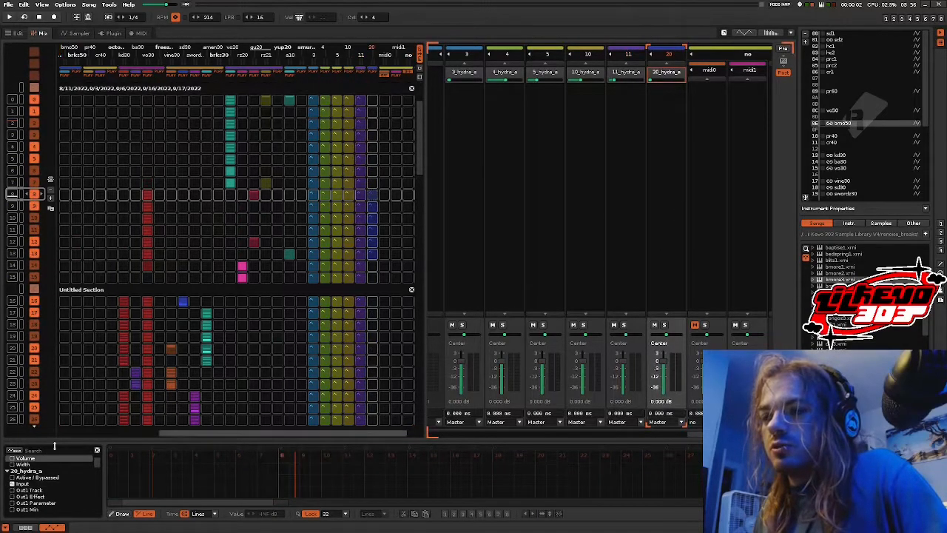
click(29, 484)
scroll(177, 233, up, 2)
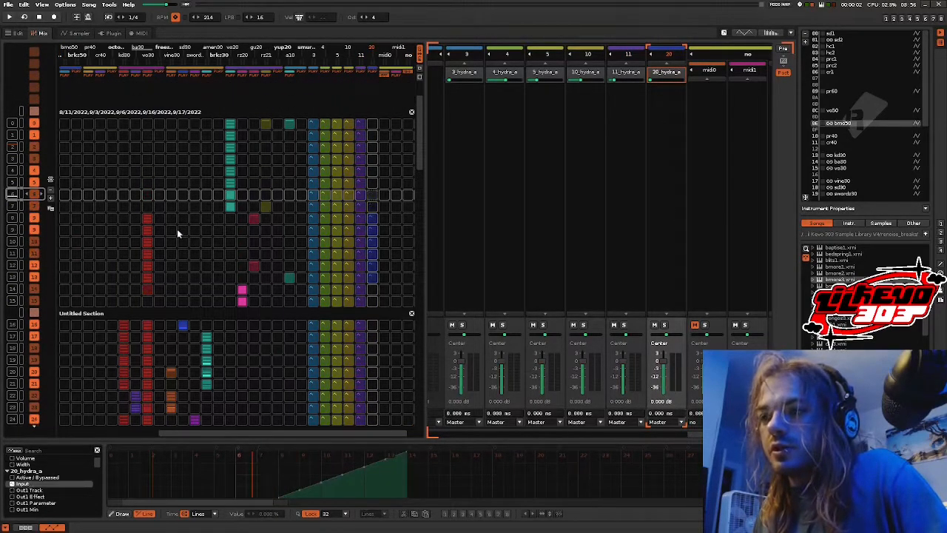
Step: Audition the gu20 track in solo from pattern 8, then unsolo it and stop playback
click(251, 217)
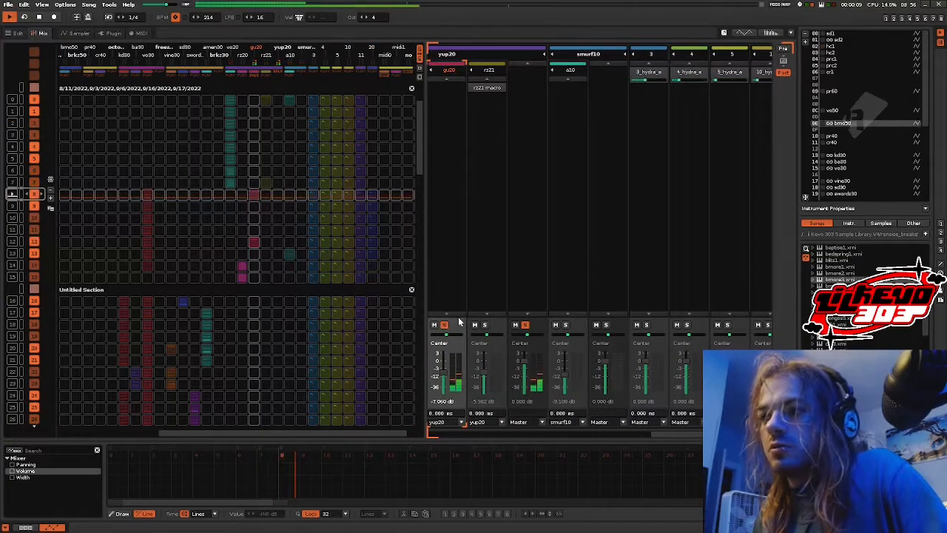
click(444, 325)
click(517, 278)
key(space)
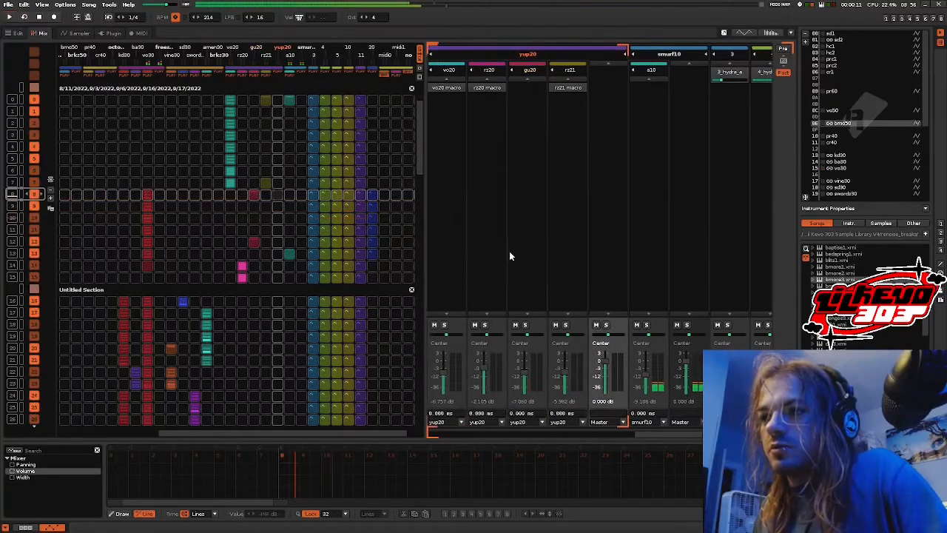
Step: Inspect the output assignment of the 20_hydra_a device on track 20
drag(643, 435, 703, 433)
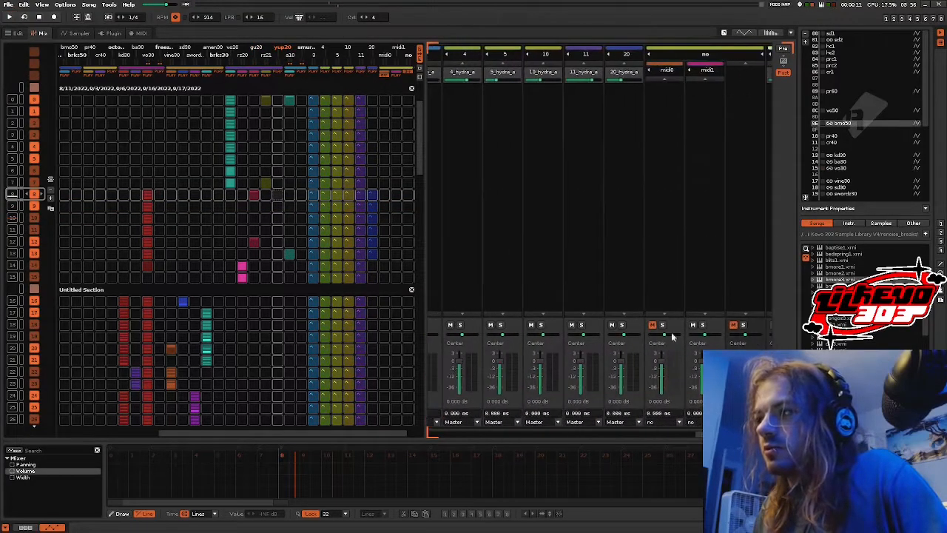
click(606, 176)
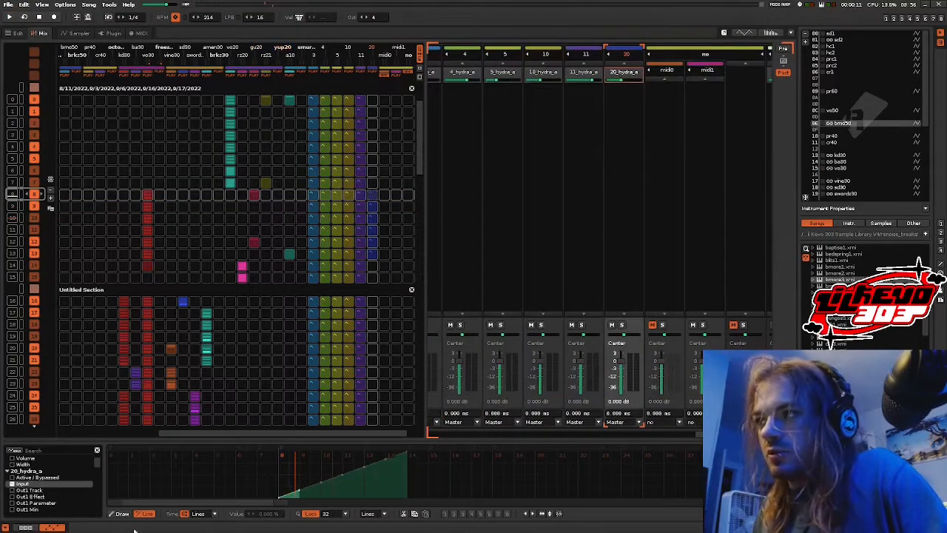
click(26, 527)
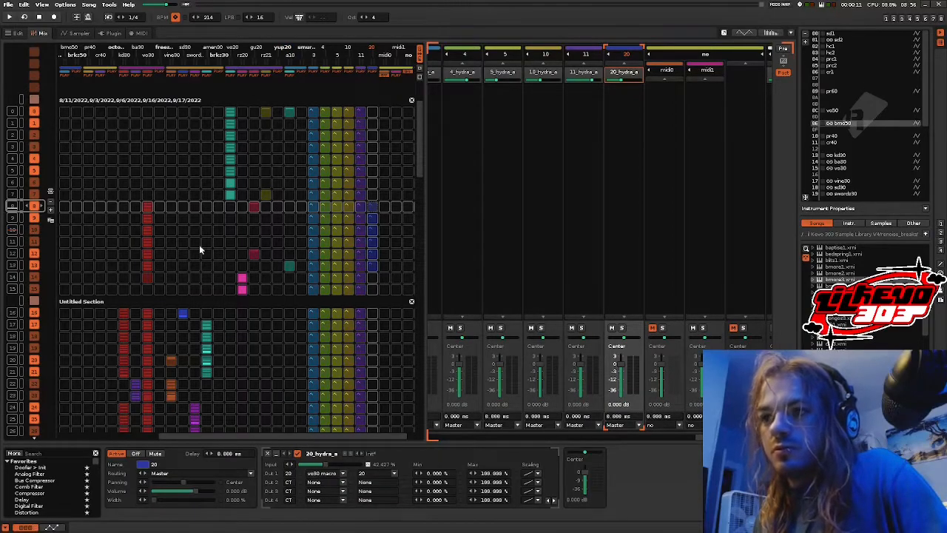
Step: Audition the vo30 track in solo from pattern 8 with its macro device shown, then unsolo it
click(147, 206)
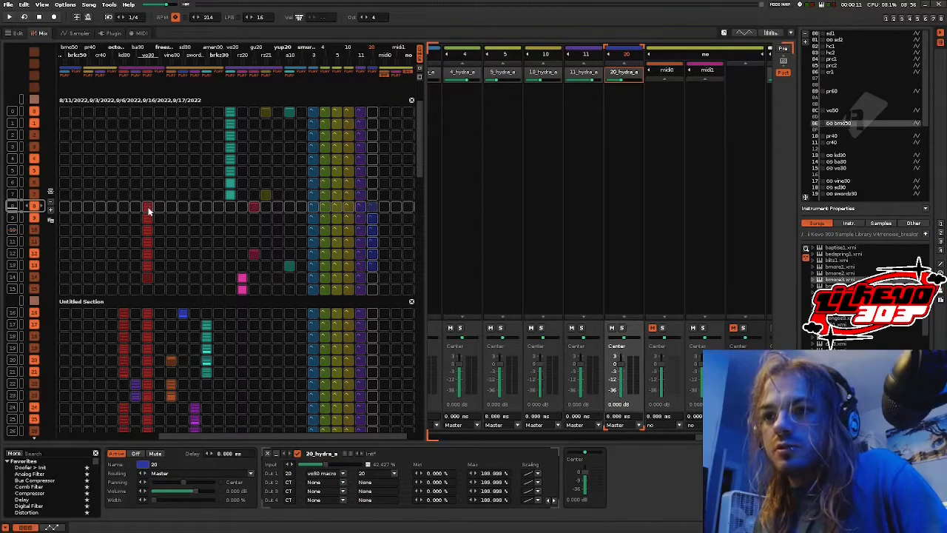
click(444, 328)
click(444, 328)
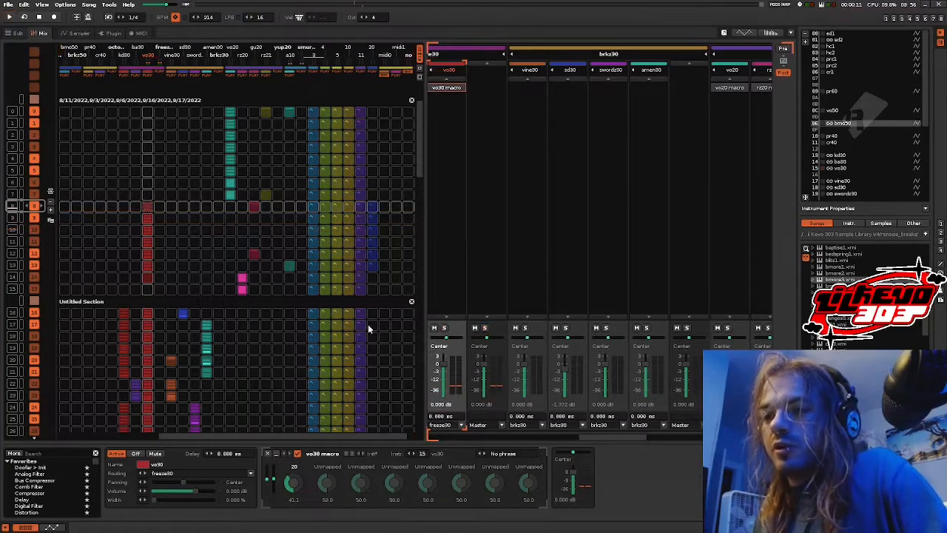
Step: Examine the arrangement from pattern 0 into the second section of the pattern matrix
drag(419, 168, 299, 149)
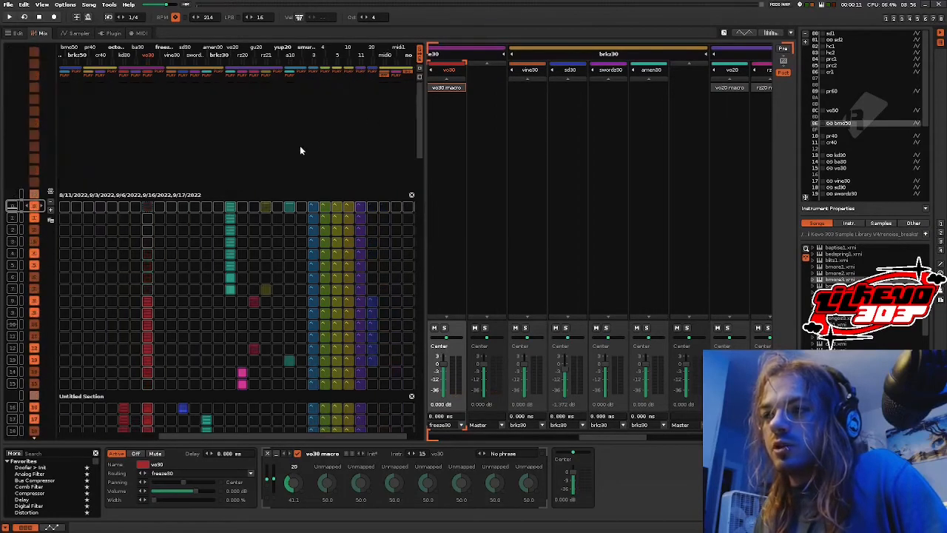
drag(419, 126, 392, 109)
scroll(314, 289, down, 3)
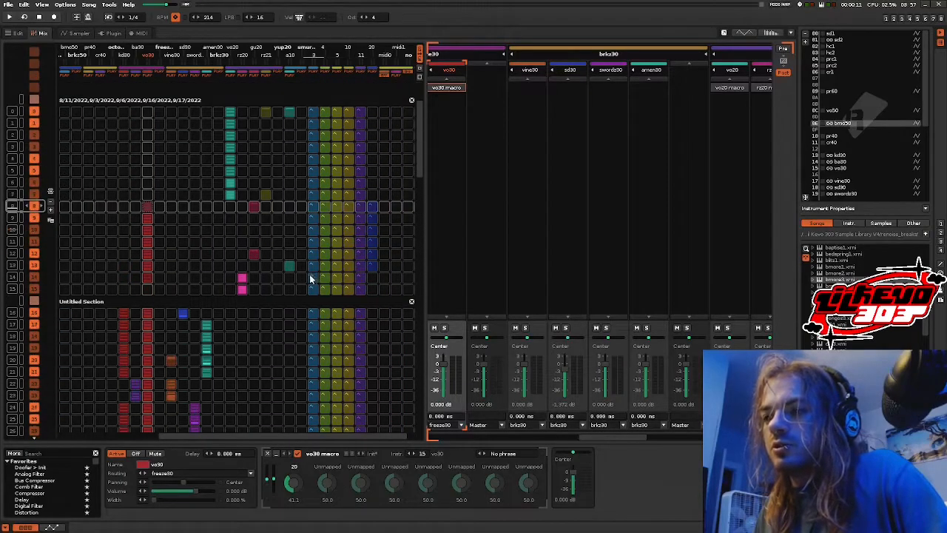
scroll(274, 234, down, 2)
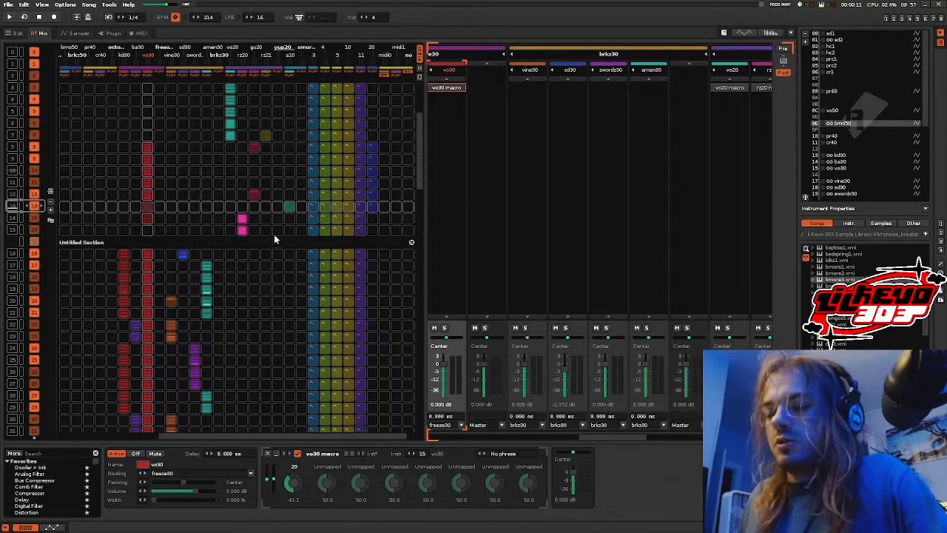
scroll(333, 222, up, 2)
Step: Compare the Hydra output assignments on tracks 11 and 20
scroll(591, 436, right, 5)
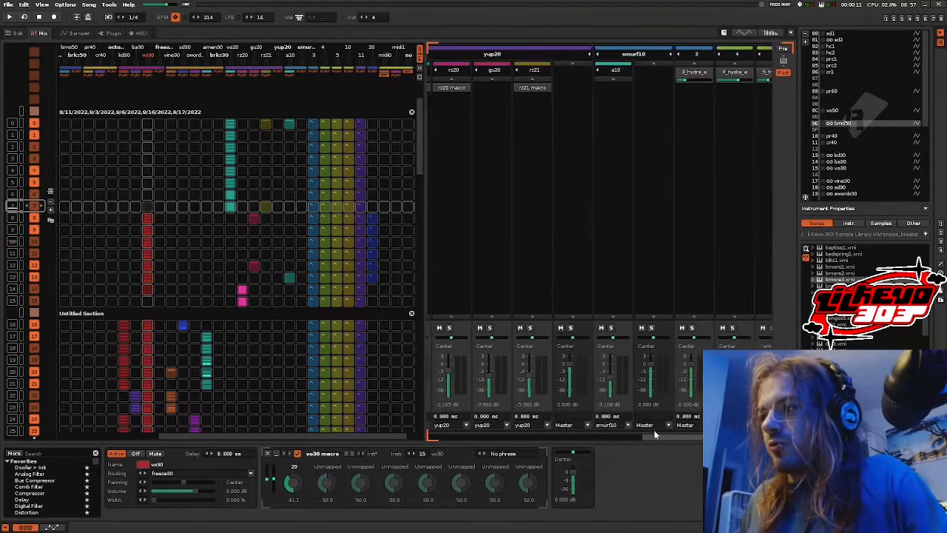
click(595, 146)
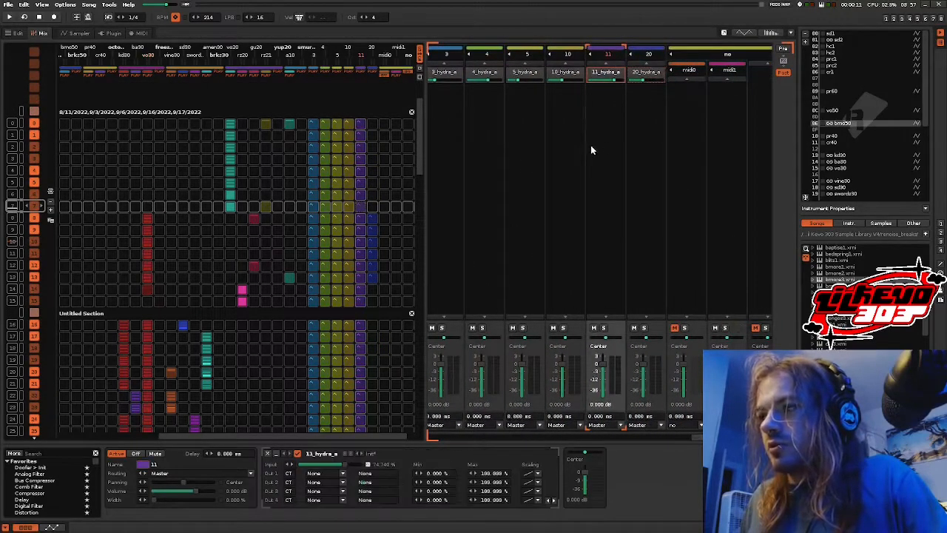
click(584, 146)
click(589, 148)
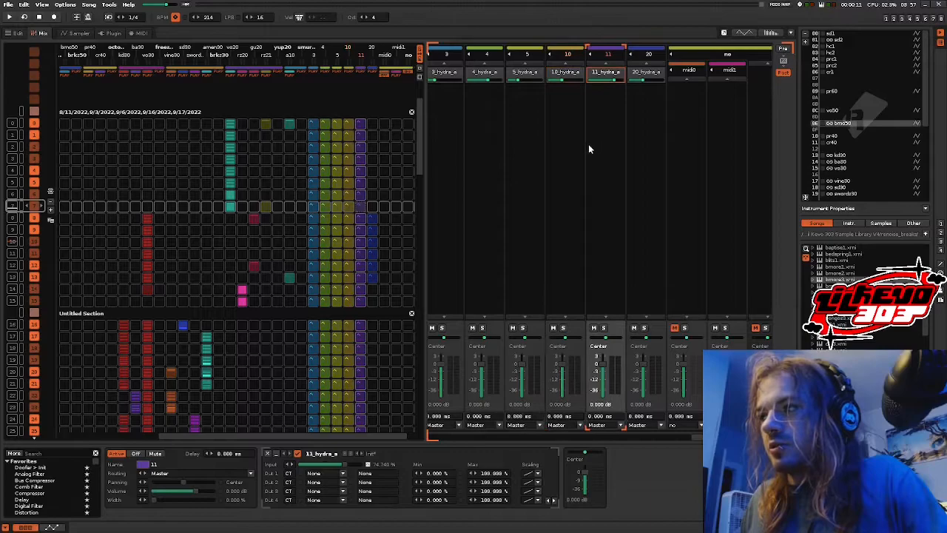
click(651, 148)
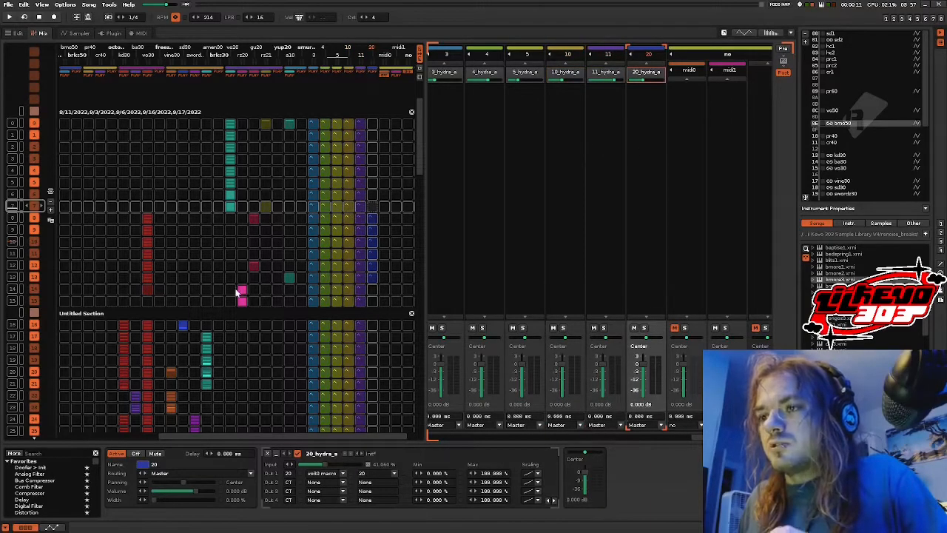
Step: Look over the blocks of the first tracks, from sd1 onward, in the section starting at pattern 16
scroll(251, 414, down, 3)
drag(261, 434, 133, 386)
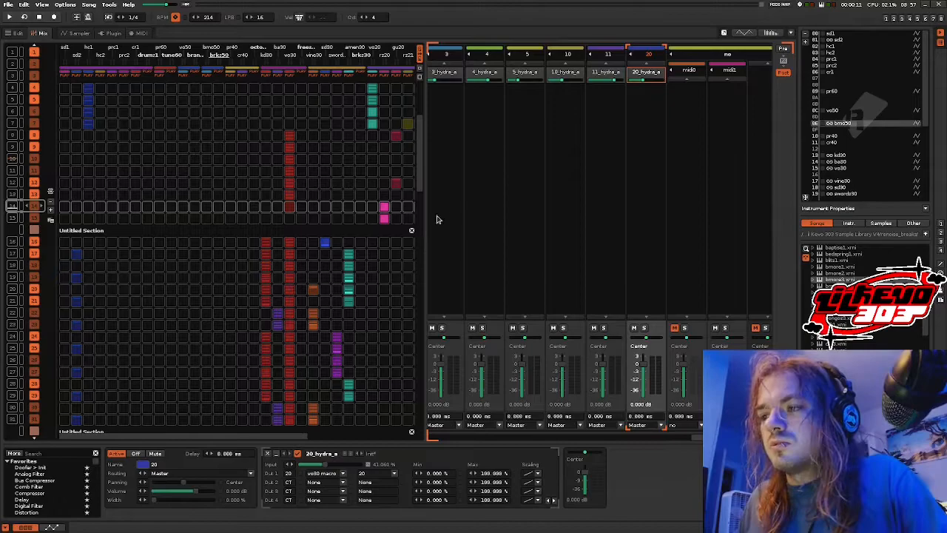
scroll(365, 253, down, 2)
scroll(355, 252, up, 1)
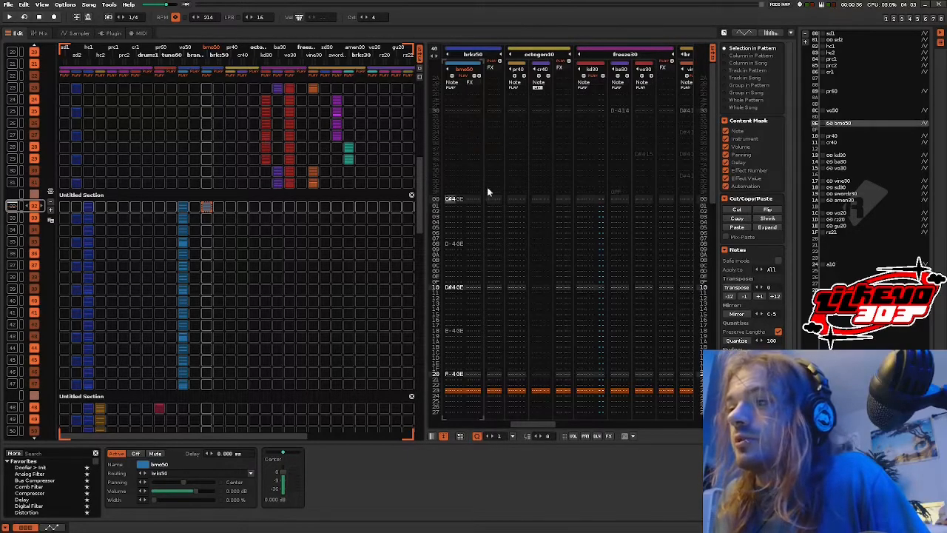
Step: Play pattern 32 with the vo50 and bmo50 tracks in view in the pattern editor
drag(534, 427, 511, 425)
key(space)
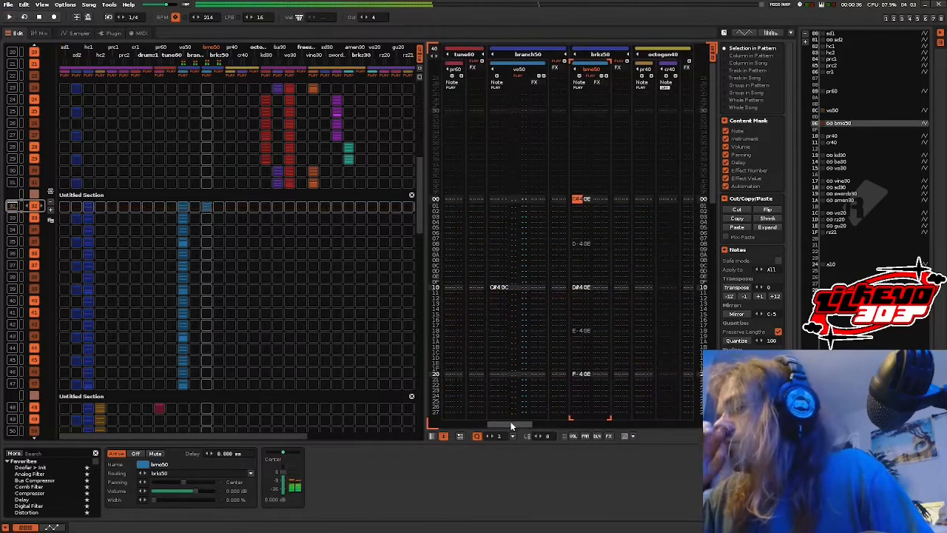
key(space)
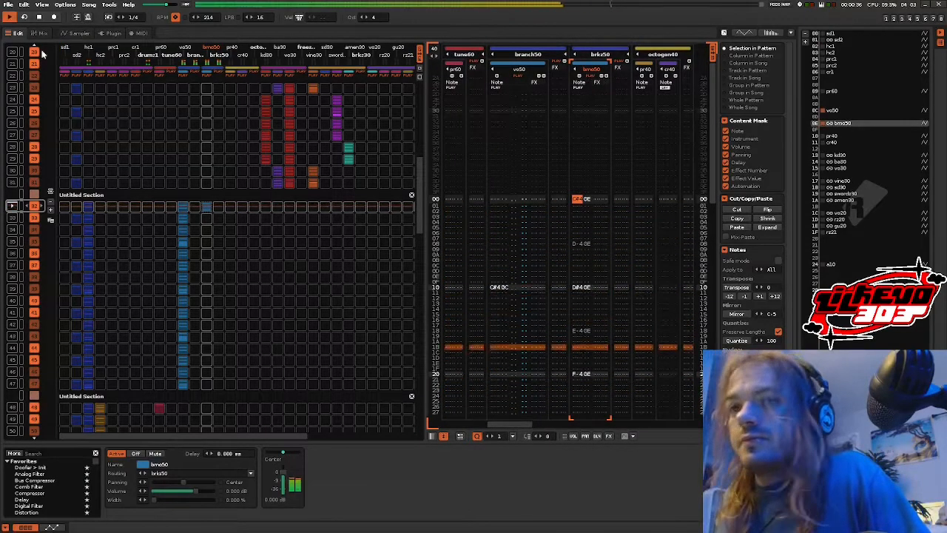
Step: Compare the bmo50 slice S#03 during playback with its effect send set to None and to chain 01: a
click(75, 33)
click(327, 116)
scroll(93, 173, up, 1)
scroll(101, 179, down, 1)
click(146, 378)
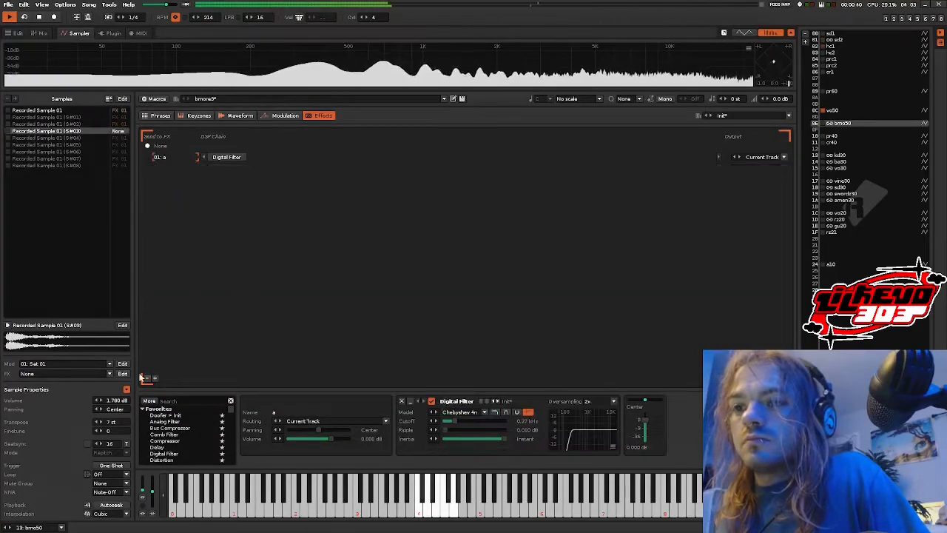
scroll(47, 218, up, 3)
scroll(47, 218, down, 3)
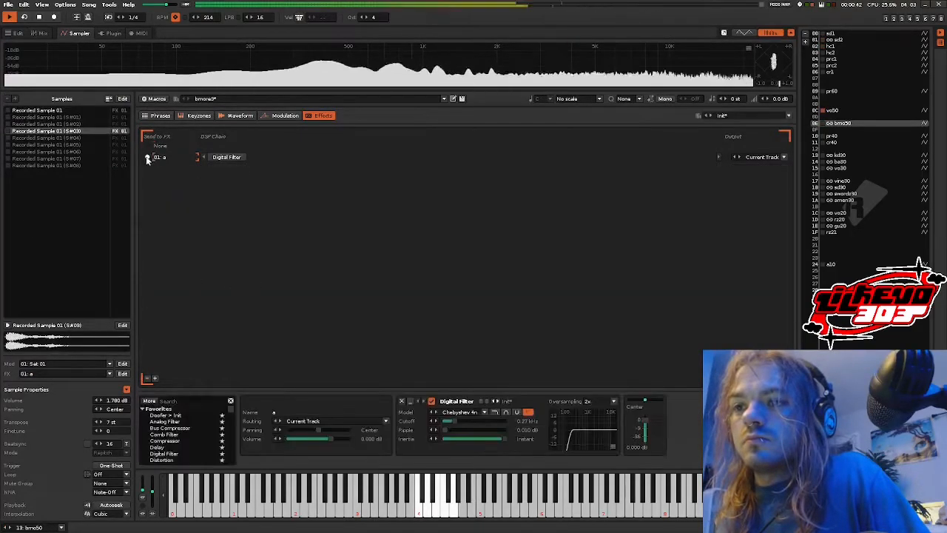
Step: Load the bass126hoov_e32 sample into the empty instrument slot directly above vo50 after auditioning the neighbouring bass samples
click(14, 34)
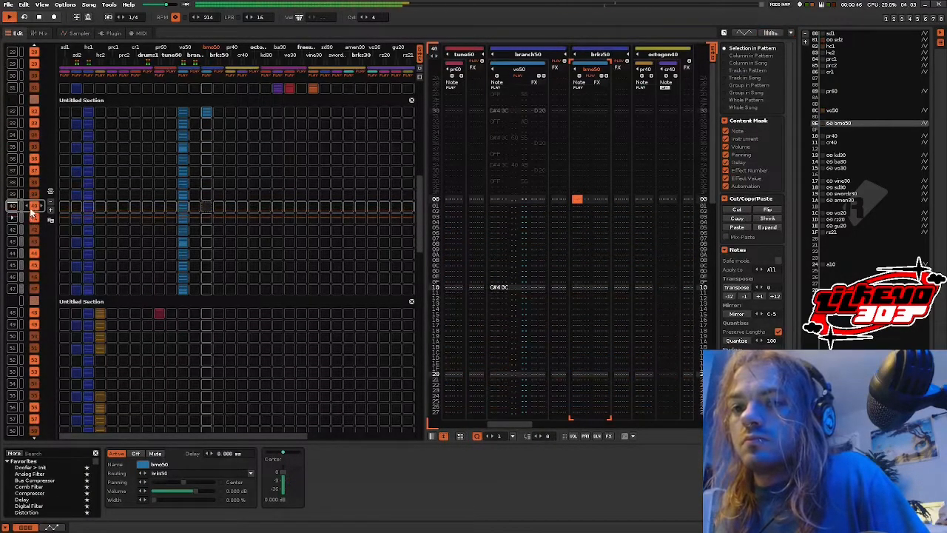
click(862, 104)
key(space)
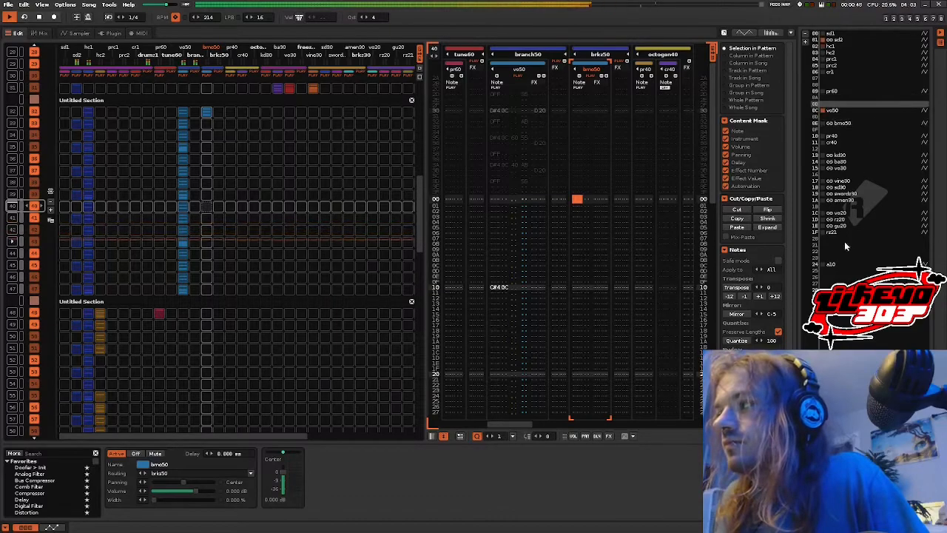
click(940, 527)
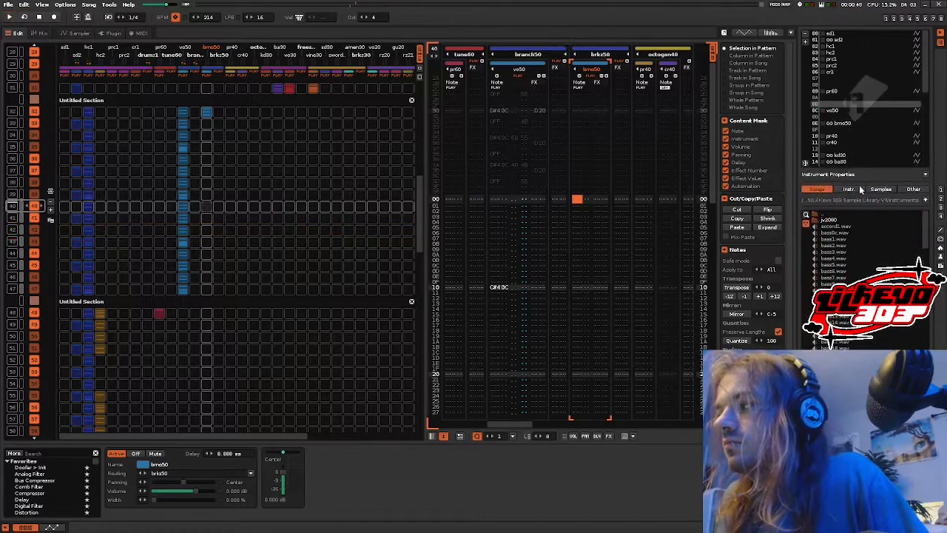
drag(925, 228, 923, 323)
click(891, 348)
click(891, 354)
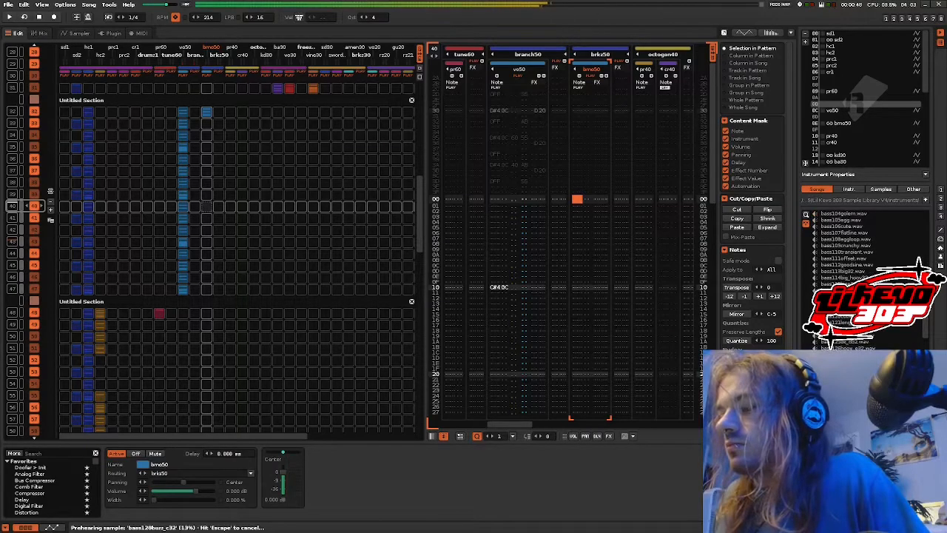
click(891, 354)
click(891, 348)
double_click(892, 349)
Step: Insert a new track after vo50 in the branch50 group and enter an E-4 note of instrument 0B on row 00 of pattern 40
key(space)
click(509, 138)
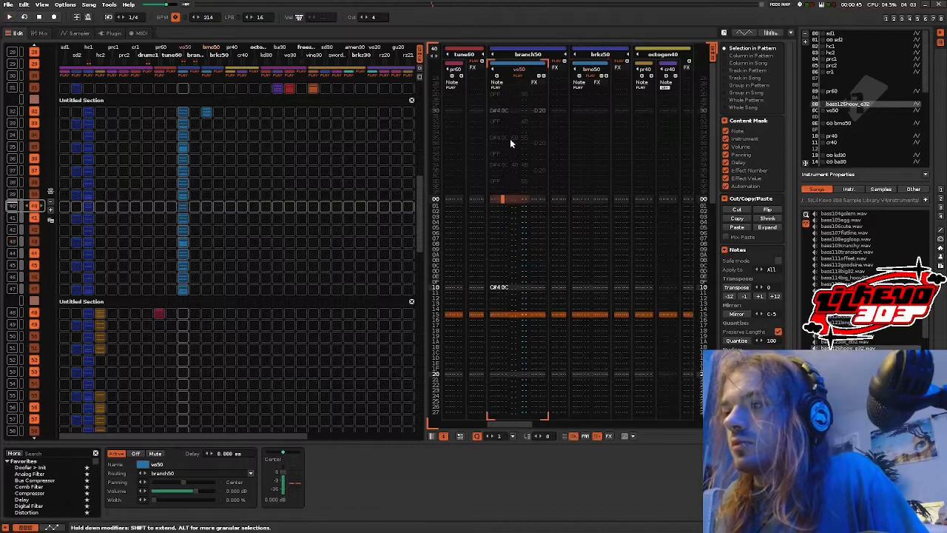
key(ctrl+t)
key(Escape)
scroll(559, 175, down, 13)
key(space)
key(space)
scroll(582, 165, up, 1)
key(space)
scroll(576, 160, up, 9)
Step: Rename the new track as ba50 and hide its effect and volume columns
double_click(584, 71)
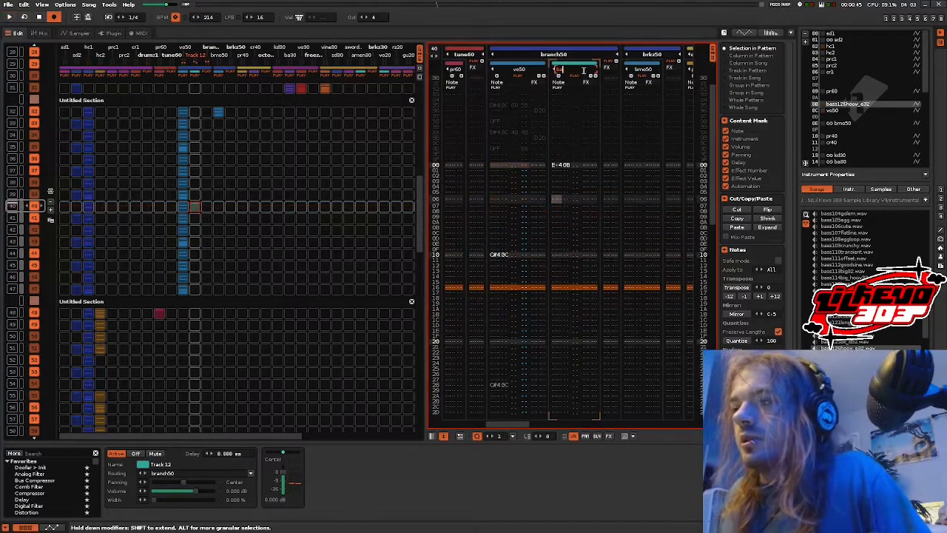
text(ba50)
key(Return)
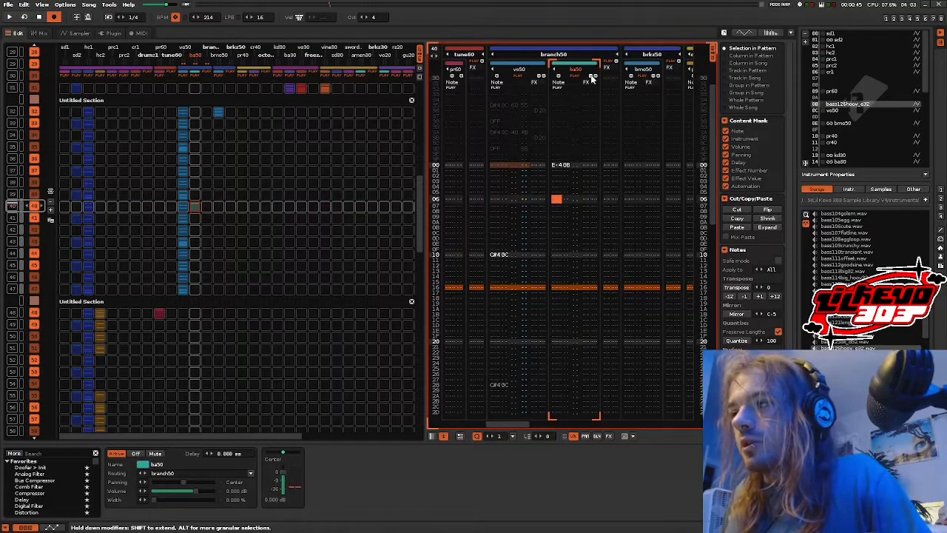
click(592, 77)
click(574, 436)
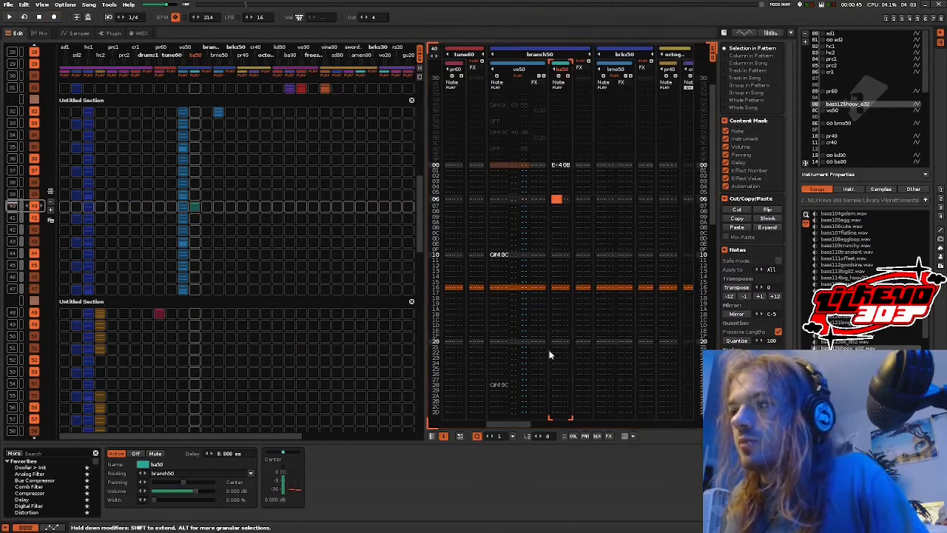
Step: Listen to pattern 40 with the ba50 note and show the bass instrument's macros in the sampler
key(space)
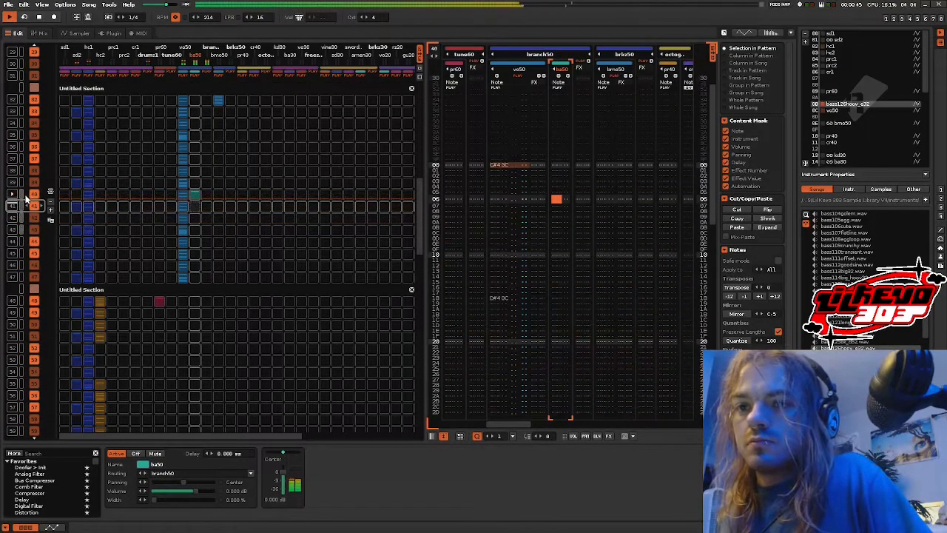
click(79, 33)
key(space)
click(153, 99)
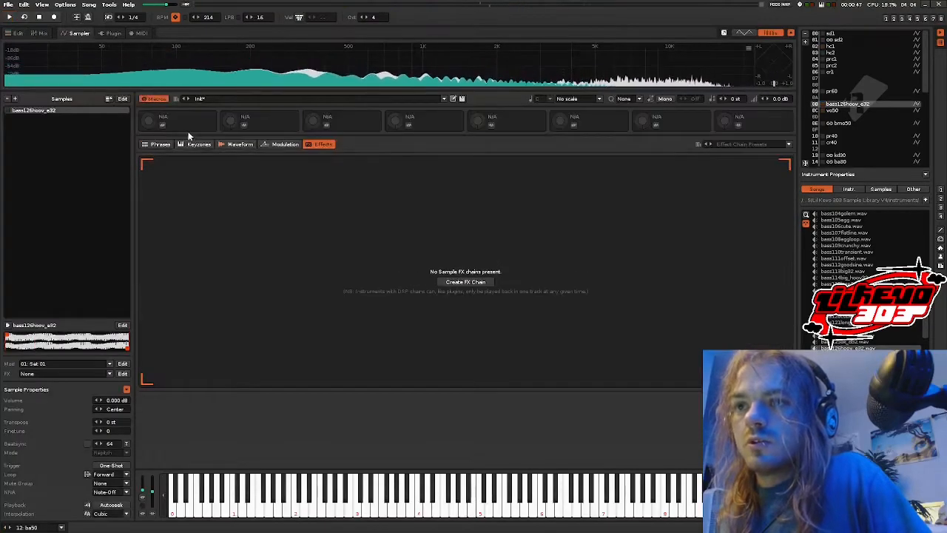
click(162, 125)
click(268, 145)
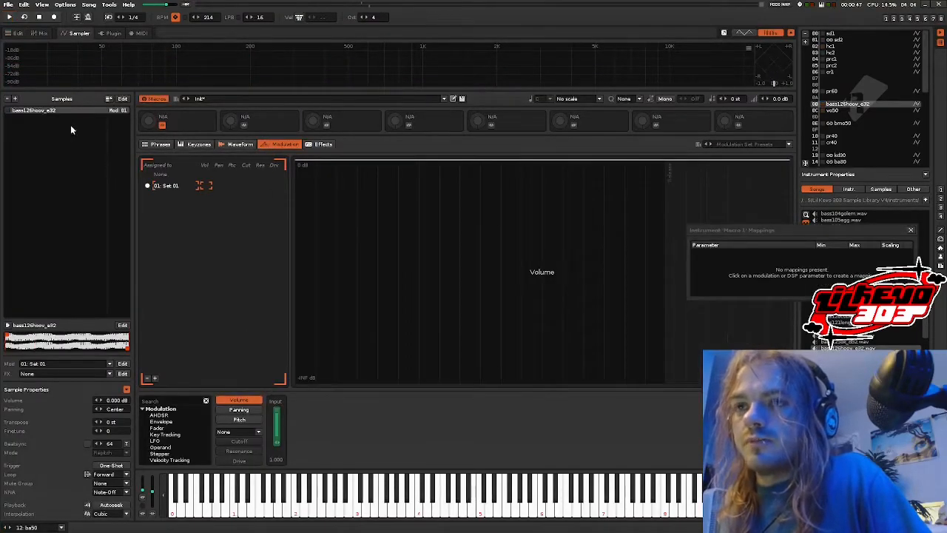
click(17, 33)
scroll(198, 219, up, 2)
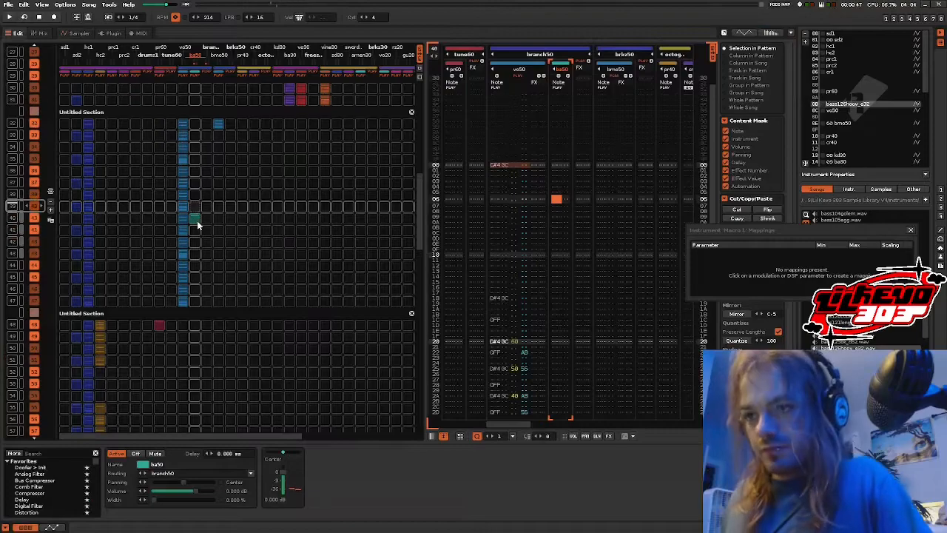
click(196, 221)
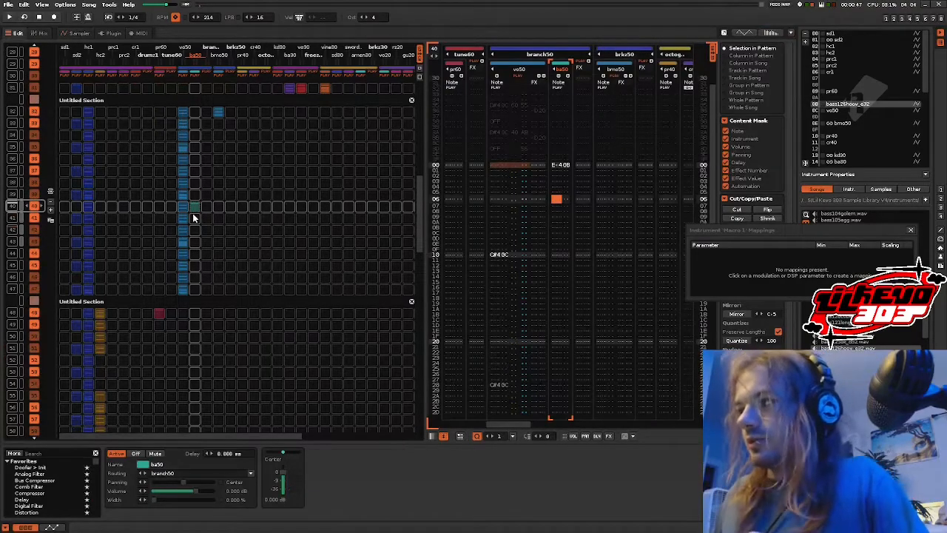
click(911, 233)
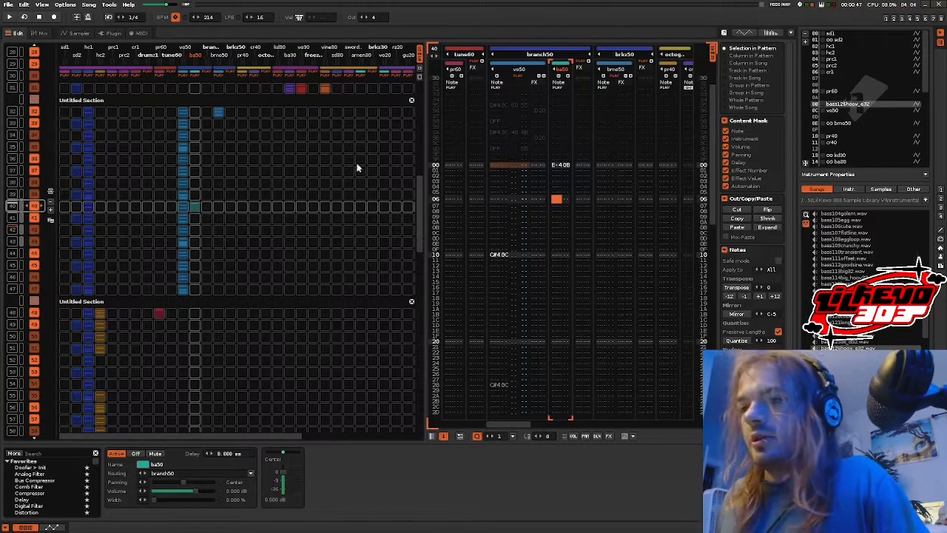
Step: Examine track 4's Hydra device at pattern 40 and return to the ba50 block
scroll(291, 196, down, 1)
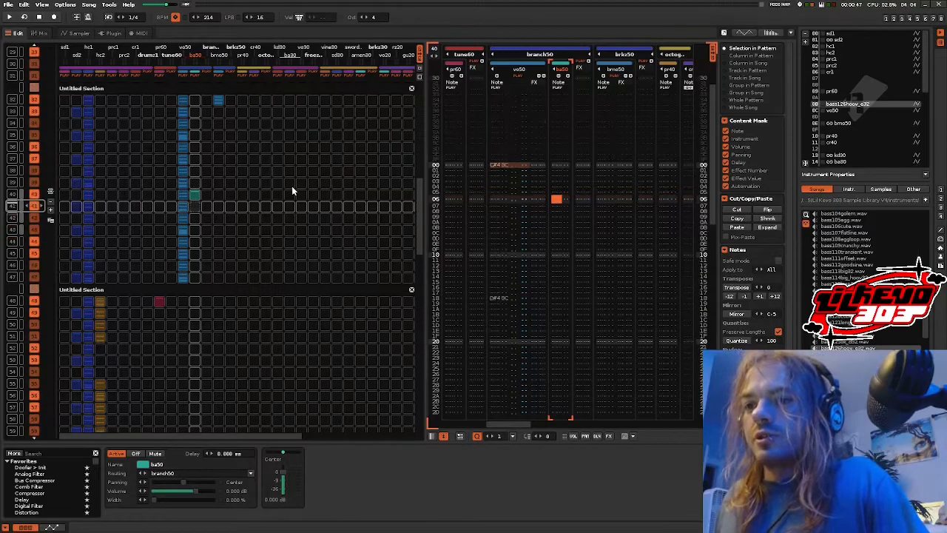
scroll(281, 170, up, 1)
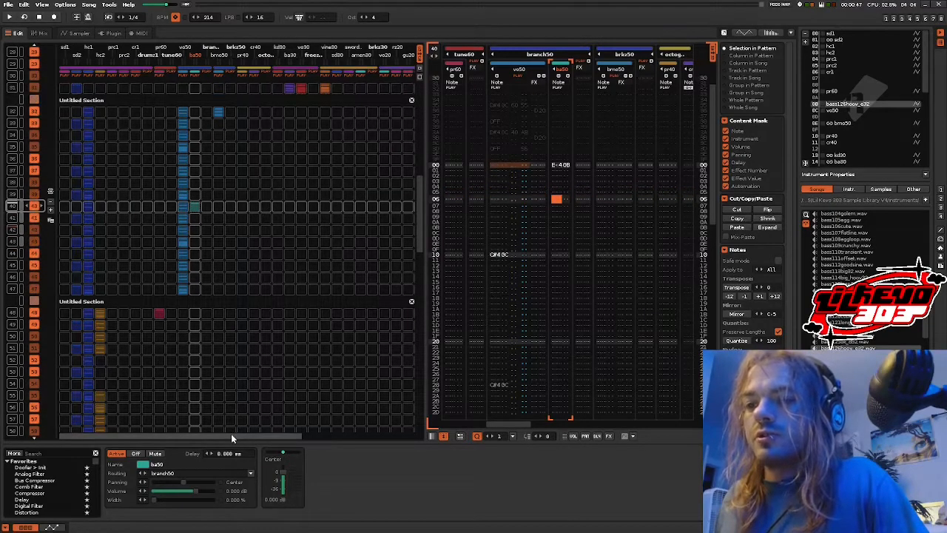
drag(237, 436, 354, 366)
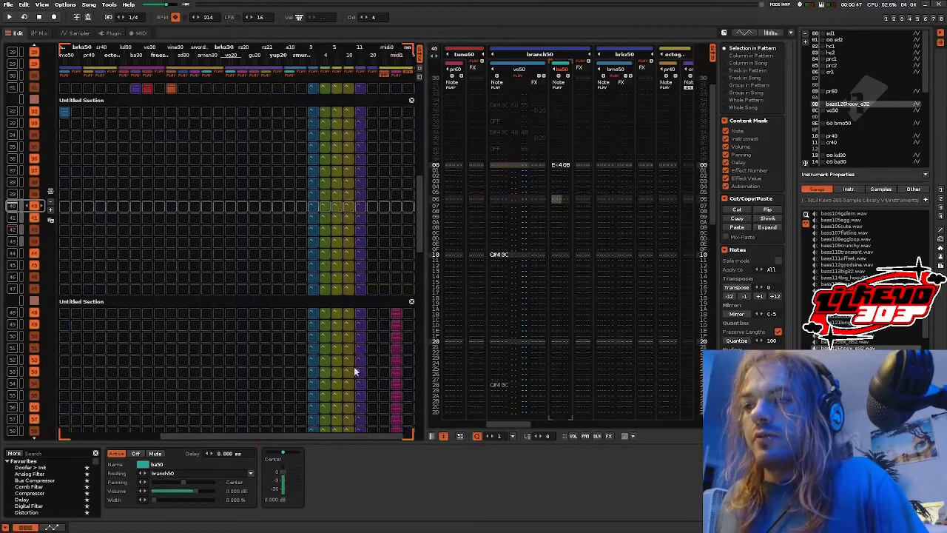
click(329, 206)
drag(295, 433, 191, 423)
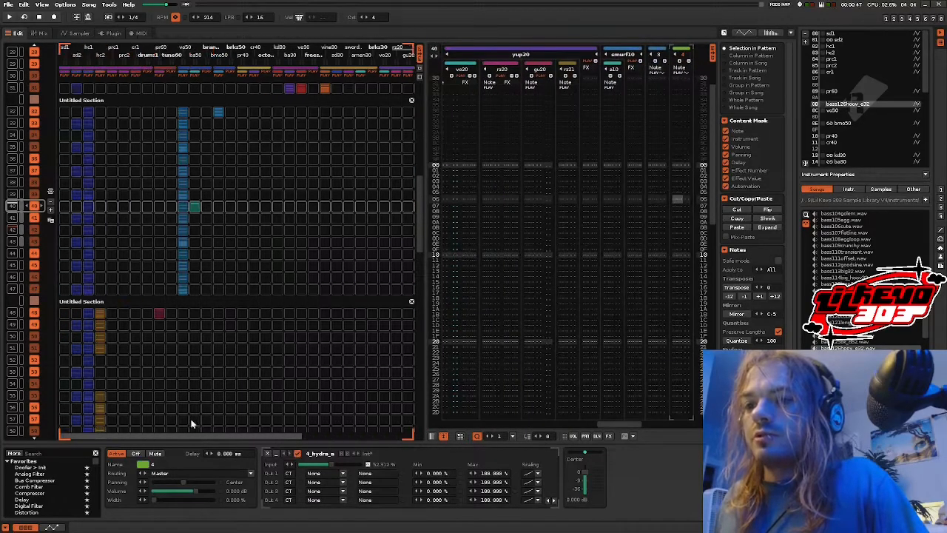
click(190, 210)
Step: Map the bass instrument's macro 1, named 4, to modulation set 01's pitch from -0.800 to 0.800, and enable Autoseek for the sample
click(80, 33)
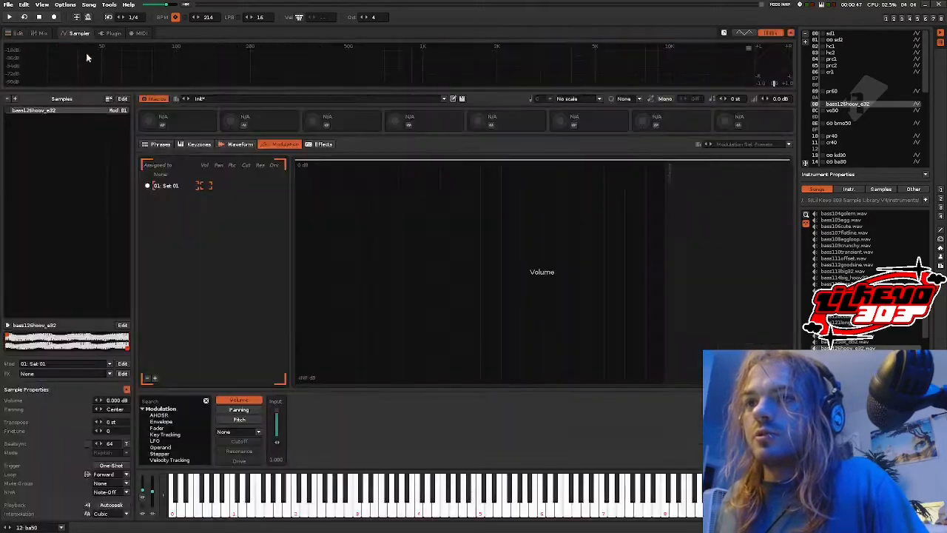
click(162, 124)
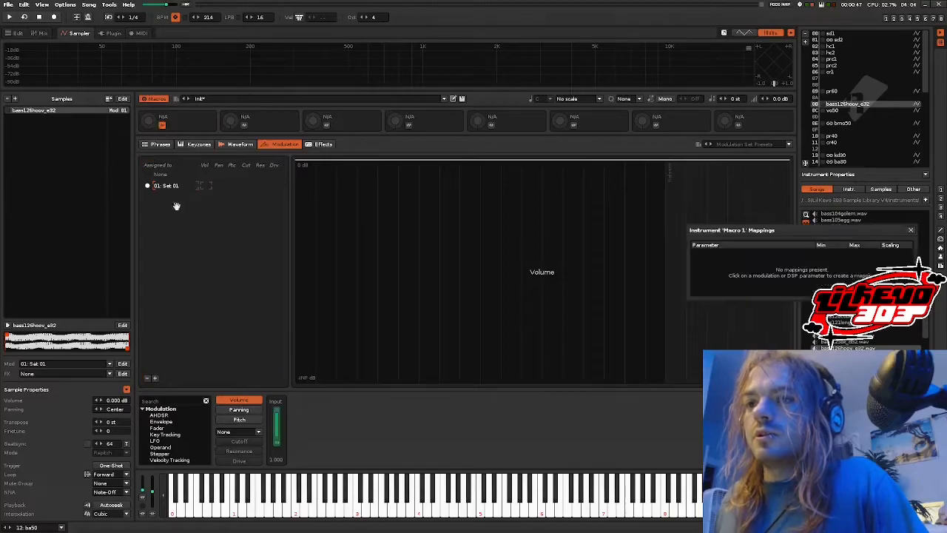
click(235, 419)
click(279, 421)
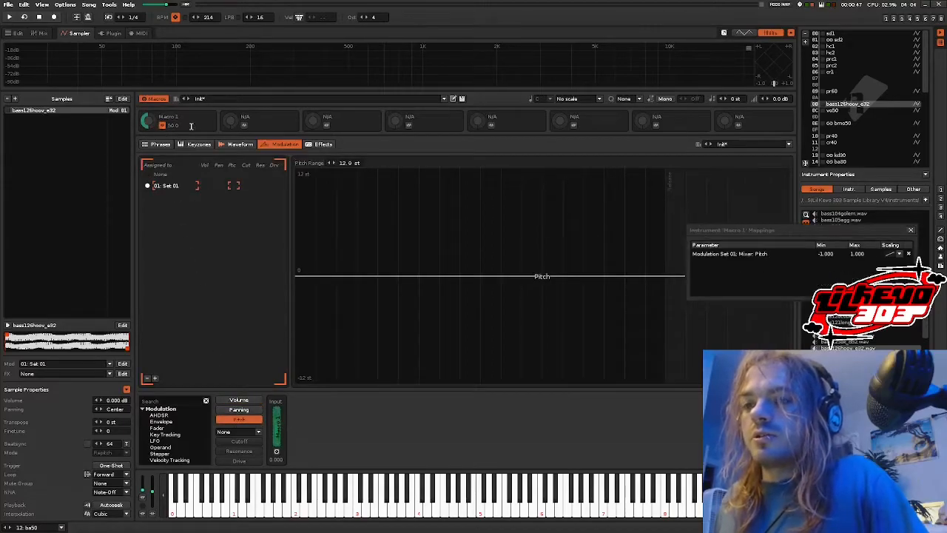
drag(828, 256, 858, 269)
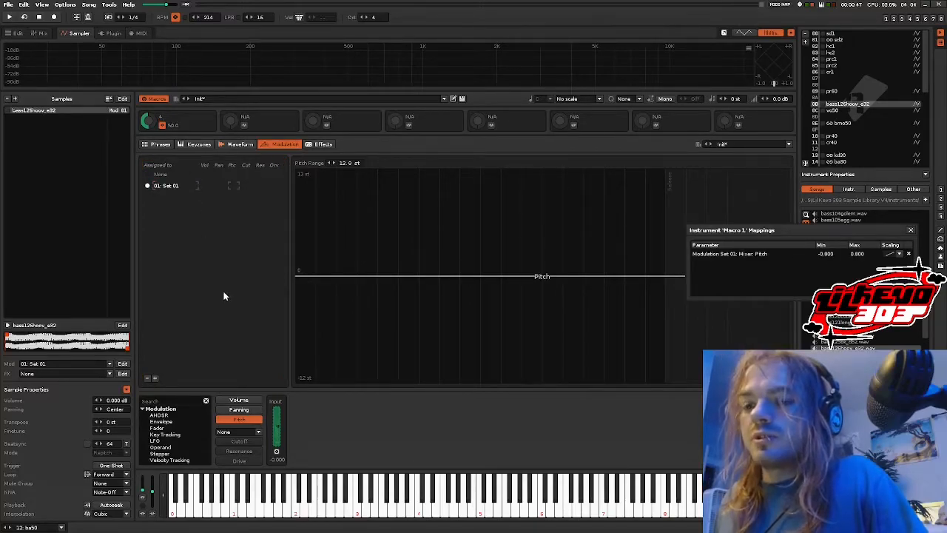
click(111, 505)
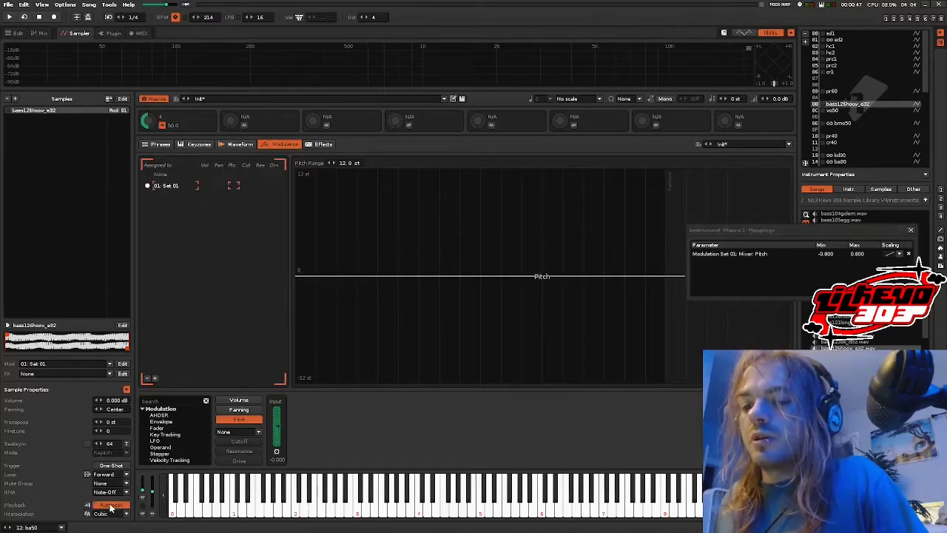
Step: Add an Instr. Macros device to the ba50 track and name it ba50 macro
click(42, 34)
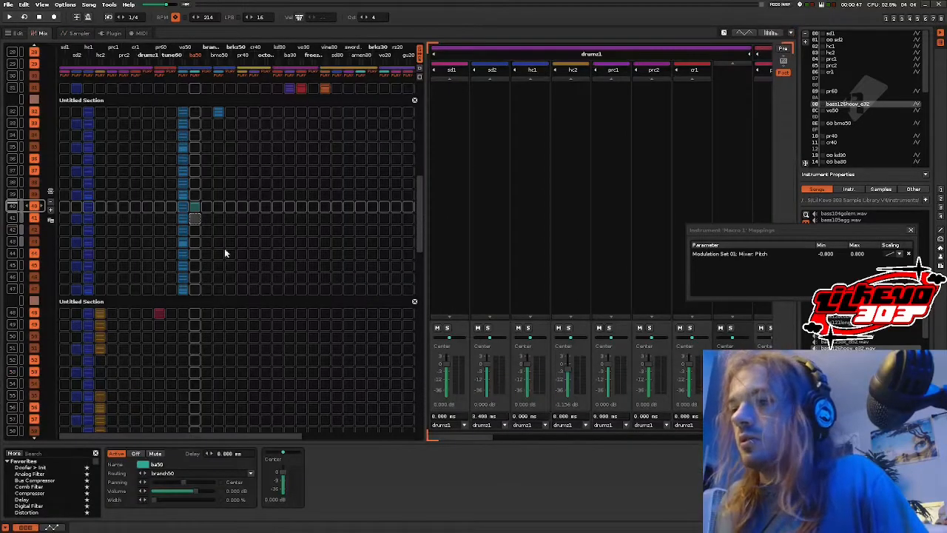
drag(452, 437, 516, 436)
scroll(51, 503, down, 5)
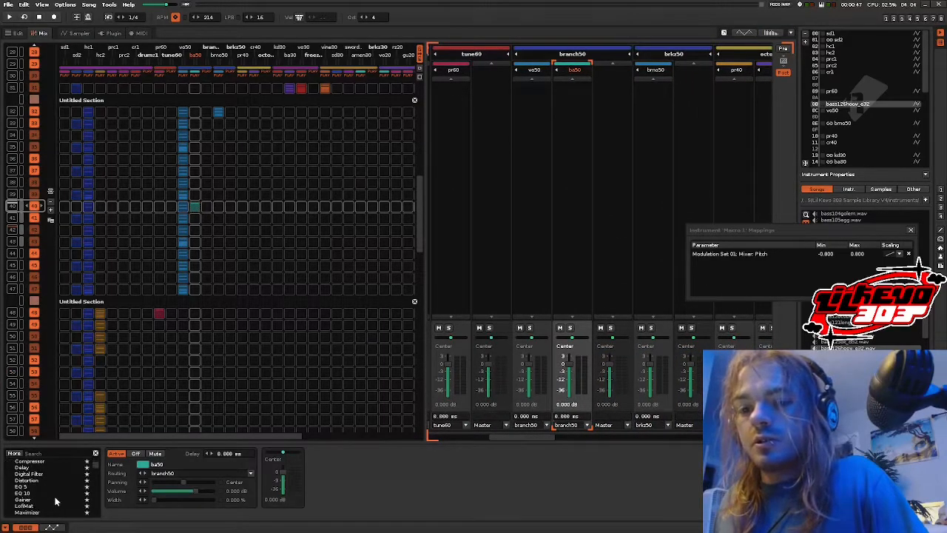
drag(46, 506, 281, 477)
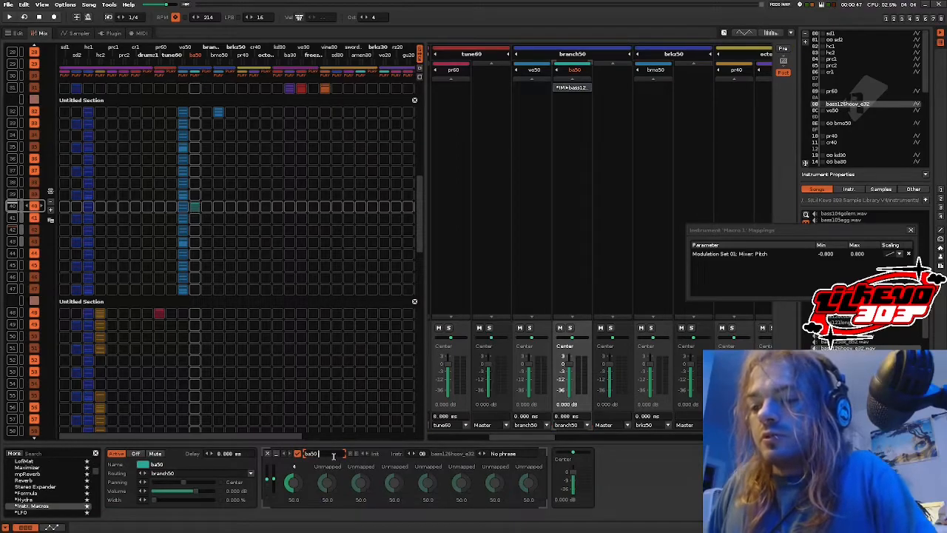
key(Return)
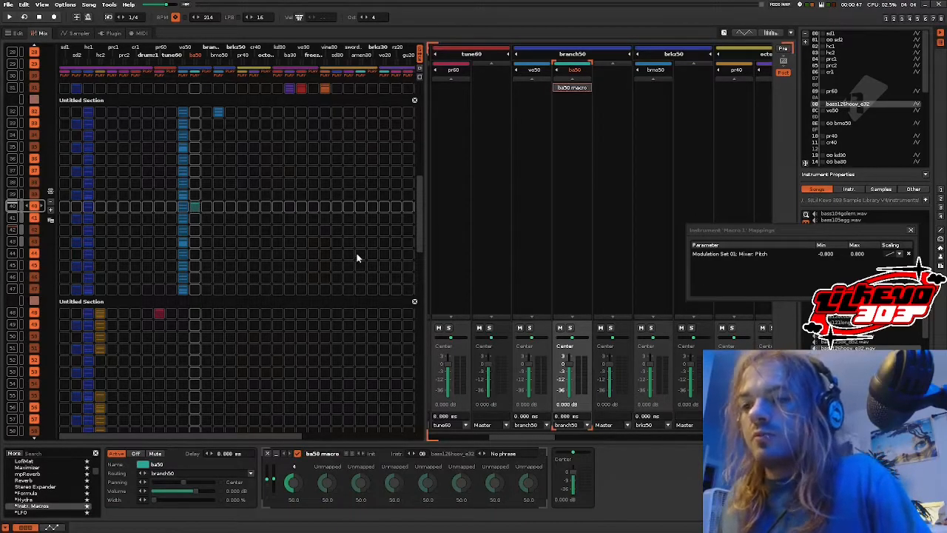
Step: Set Out 1 of the 4_hydra_a device on track 4 to target track 12, ba50
drag(243, 437, 322, 430)
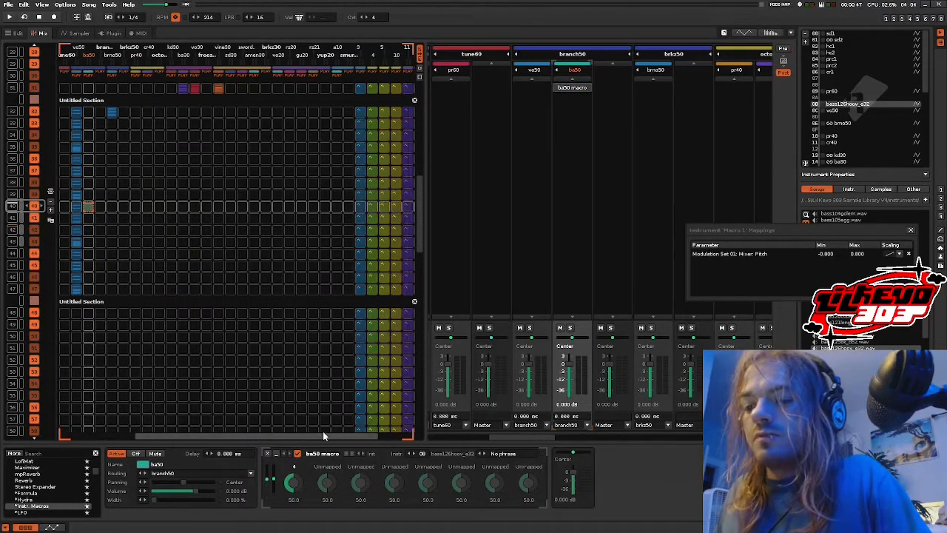
click(358, 205)
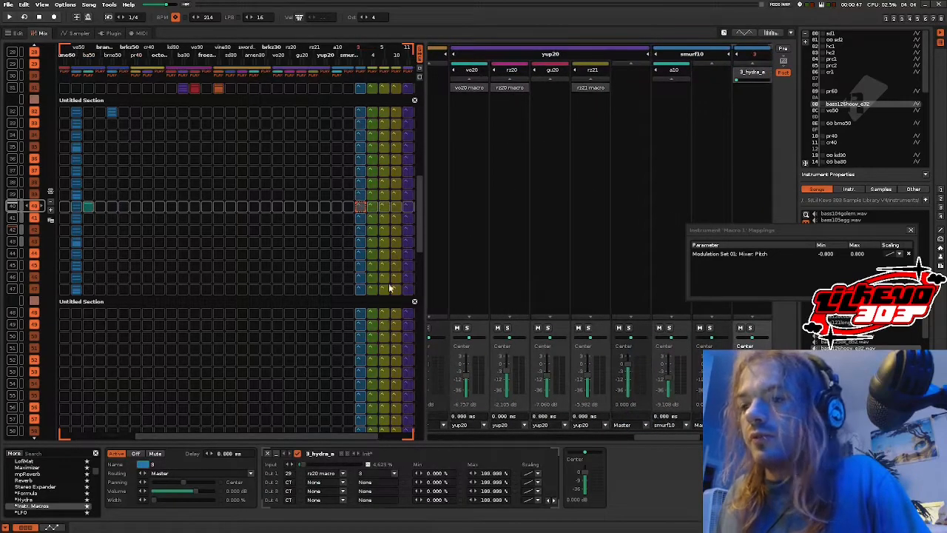
click(368, 207)
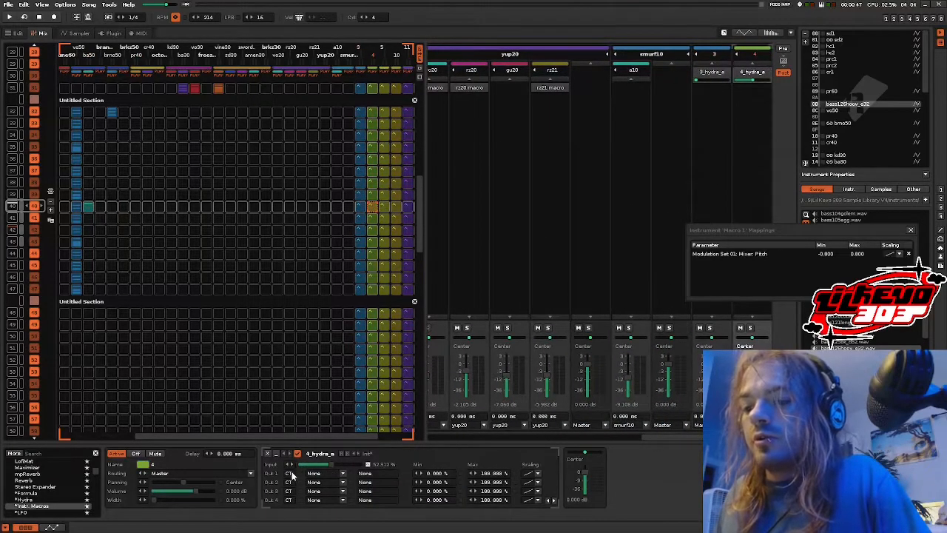
click(289, 473)
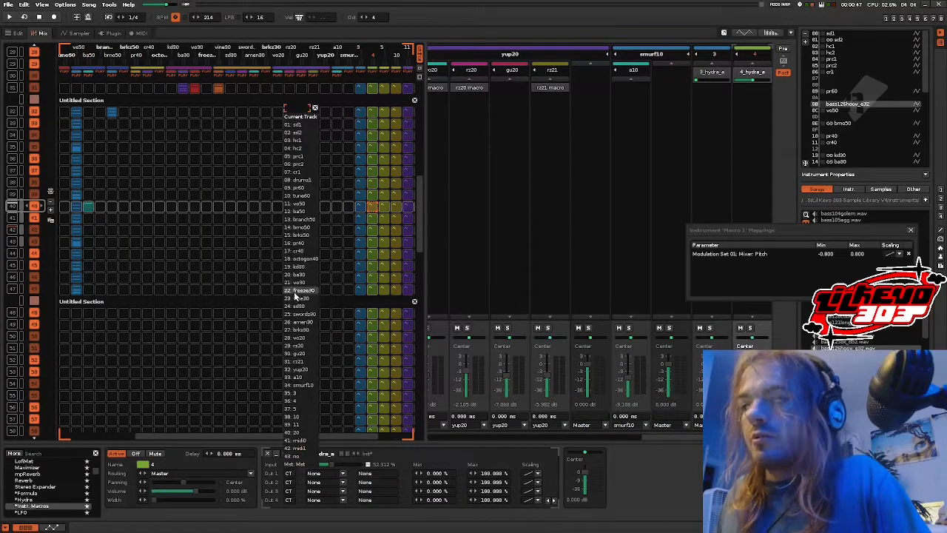
click(300, 211)
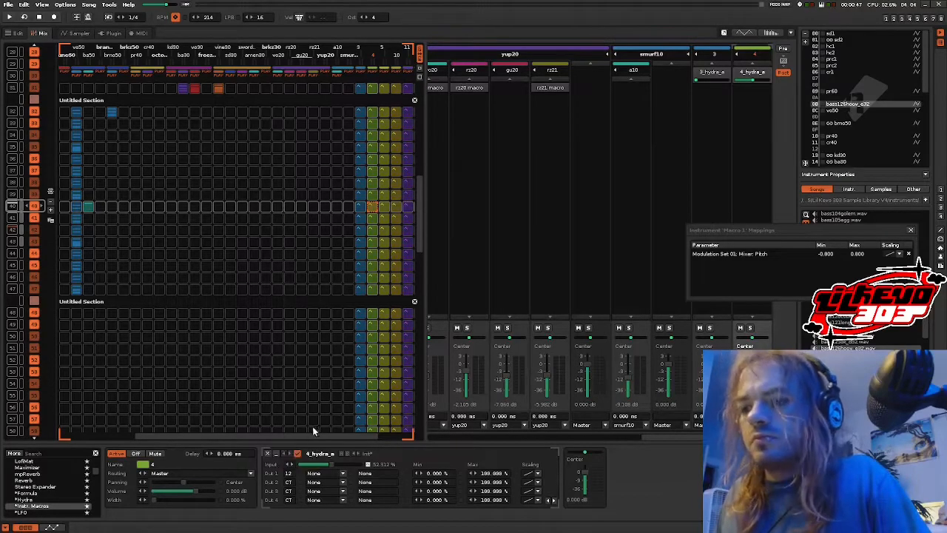
Step: Assign the Hydra's Out 1 to the ba50 macro device and its parameter 4
drag(315, 471, 313, 466)
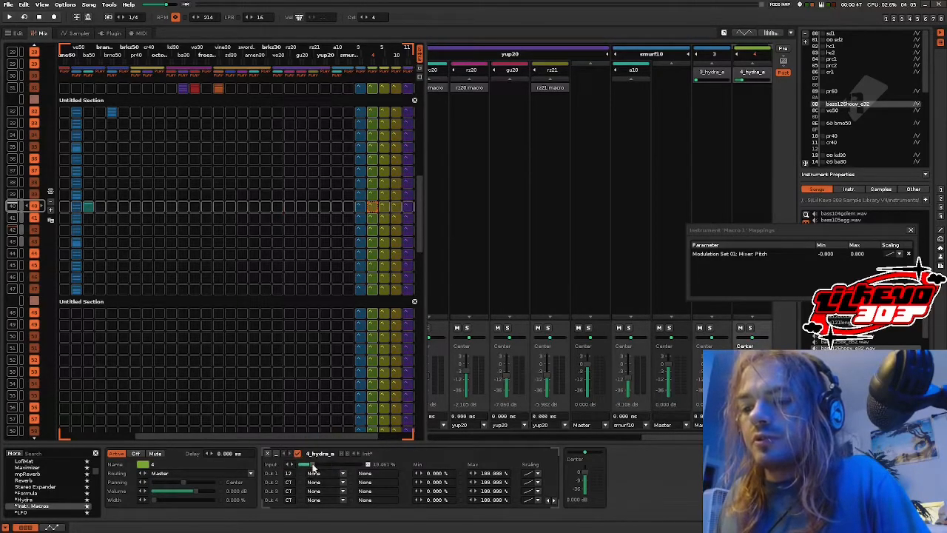
click(314, 473)
click(321, 463)
click(364, 473)
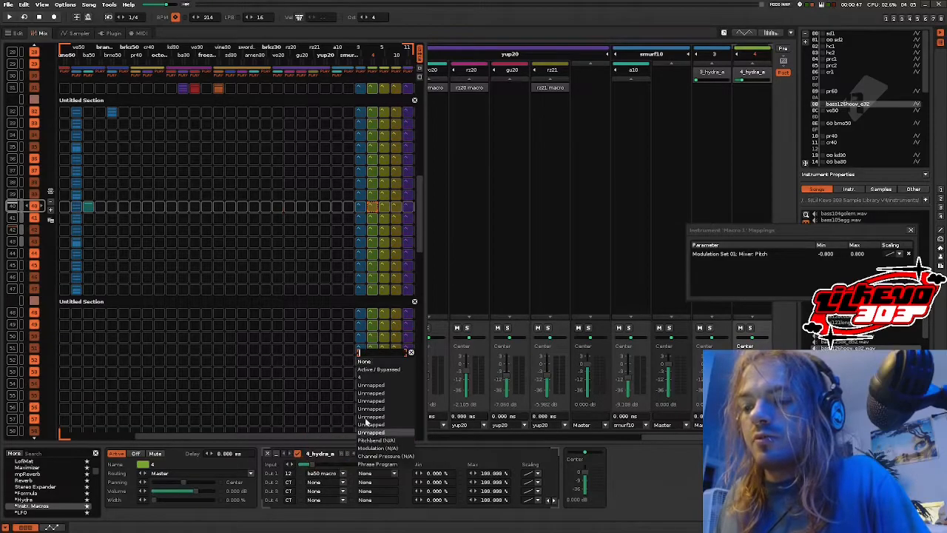
click(366, 377)
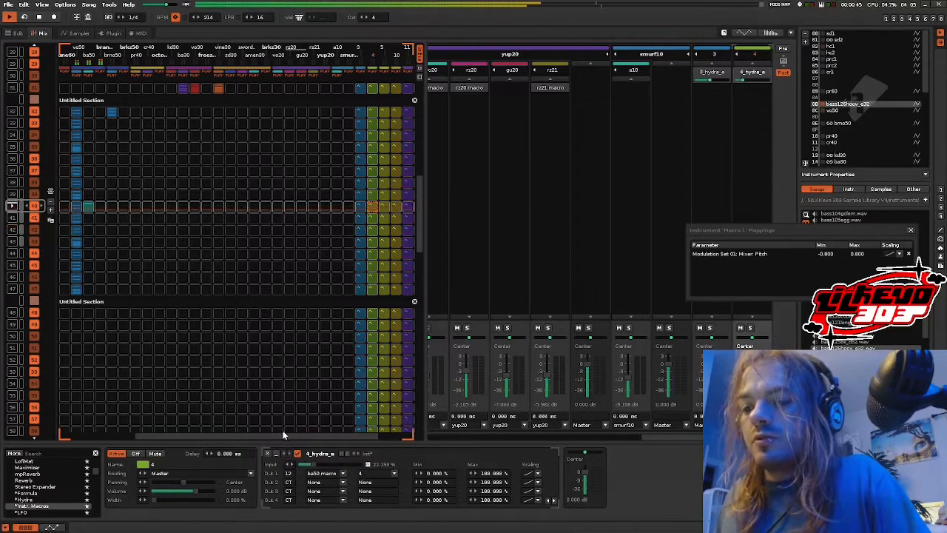
Step: Invert the bass instrument's macro 1 pitch mapping so it runs from 0.800 to -0.800
drag(283, 433, 94, 431)
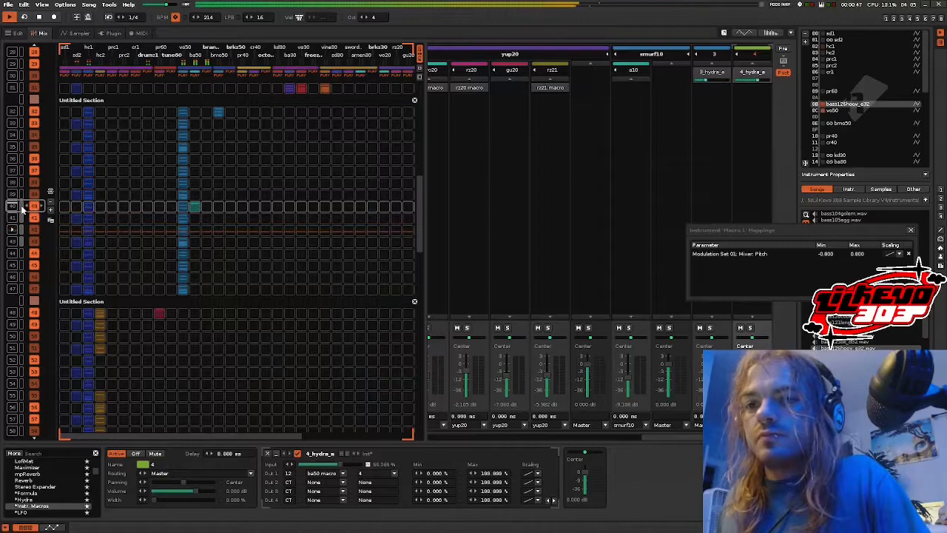
click(79, 33)
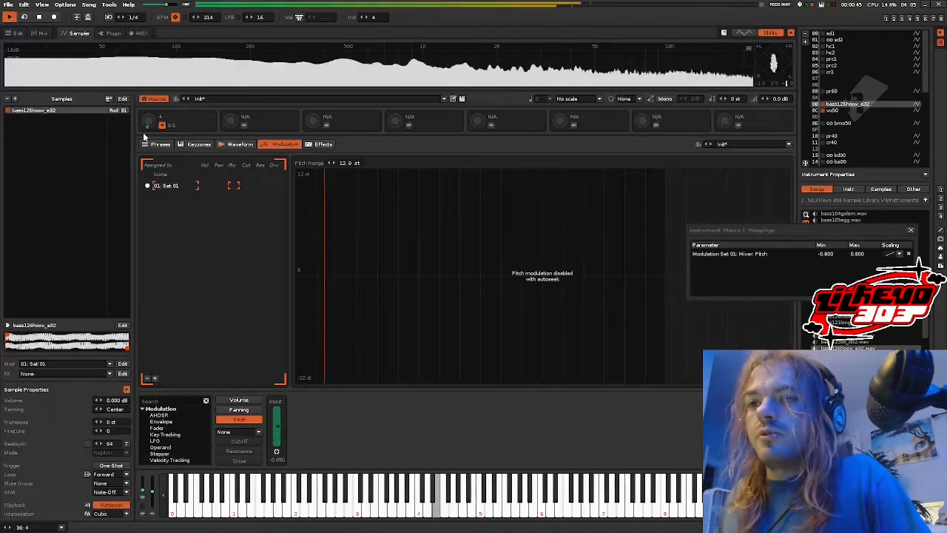
drag(149, 122, 117, 216)
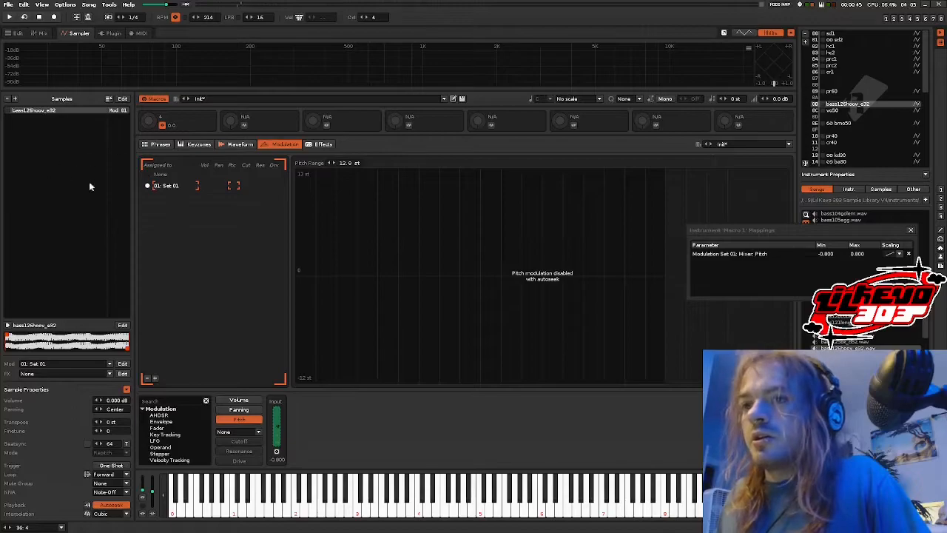
drag(836, 254, 836, 232)
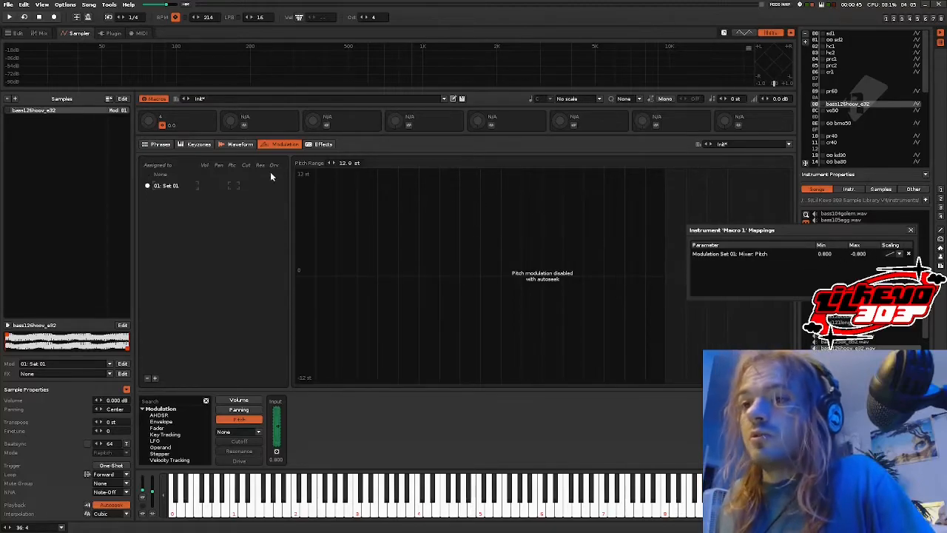
Step: Enable a 1/4 block loop at the start of pattern 40 and audition the bass in the sampler
click(15, 33)
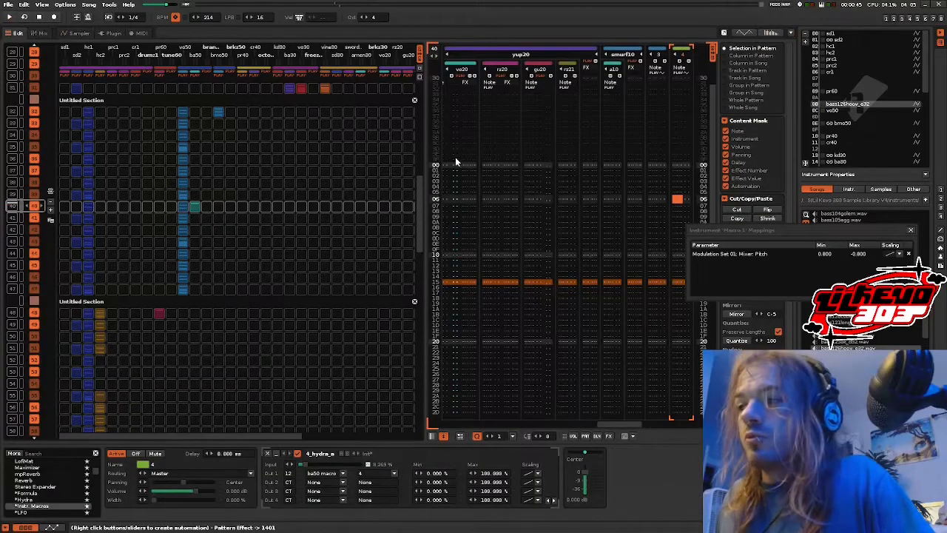
click(455, 160)
click(112, 21)
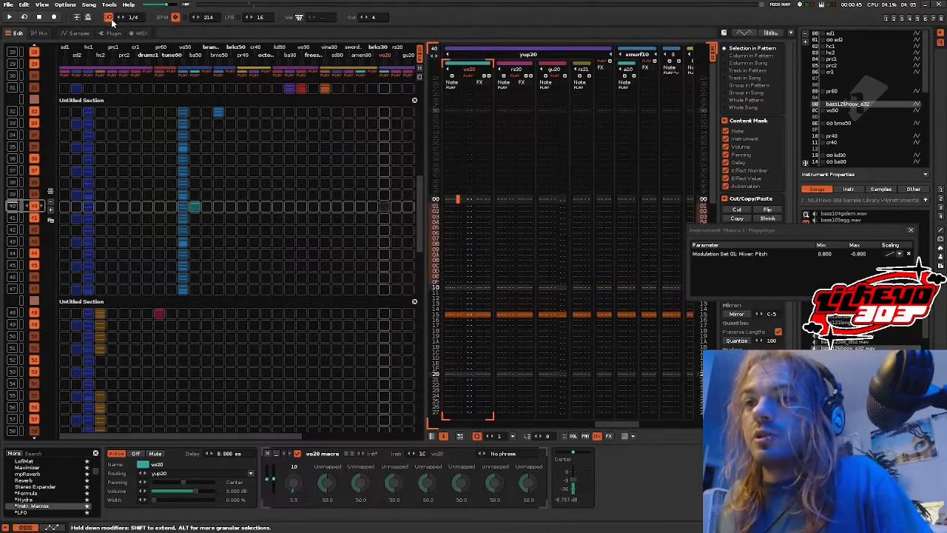
click(73, 34)
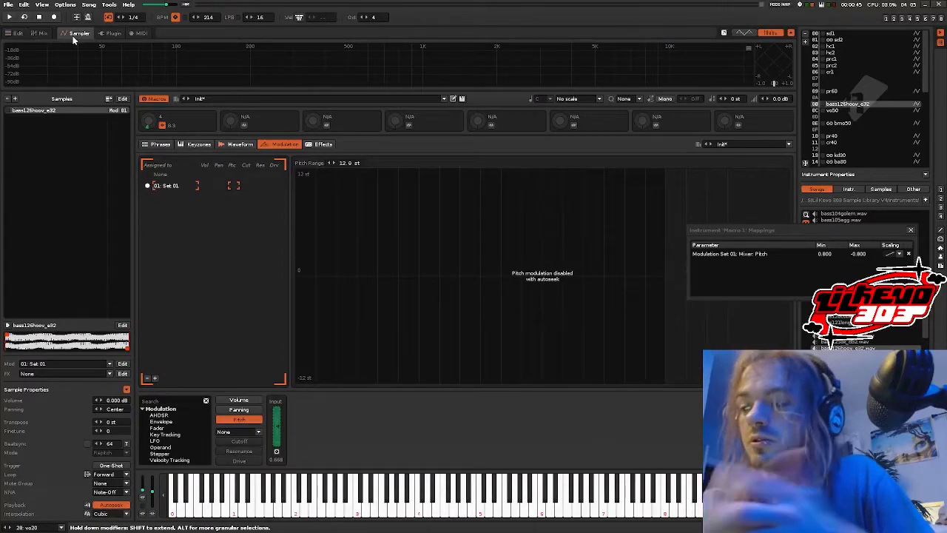
key(space)
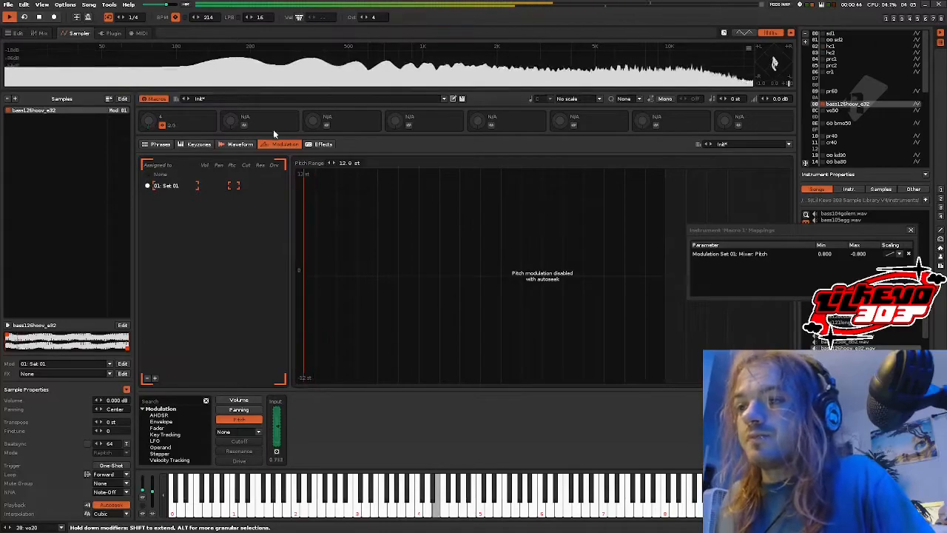
Step: Raise the bass modulation set's pitch range to 14.9 st and set the macro mapping's minimum to 0.798
drag(360, 163, 359, 156)
key(space)
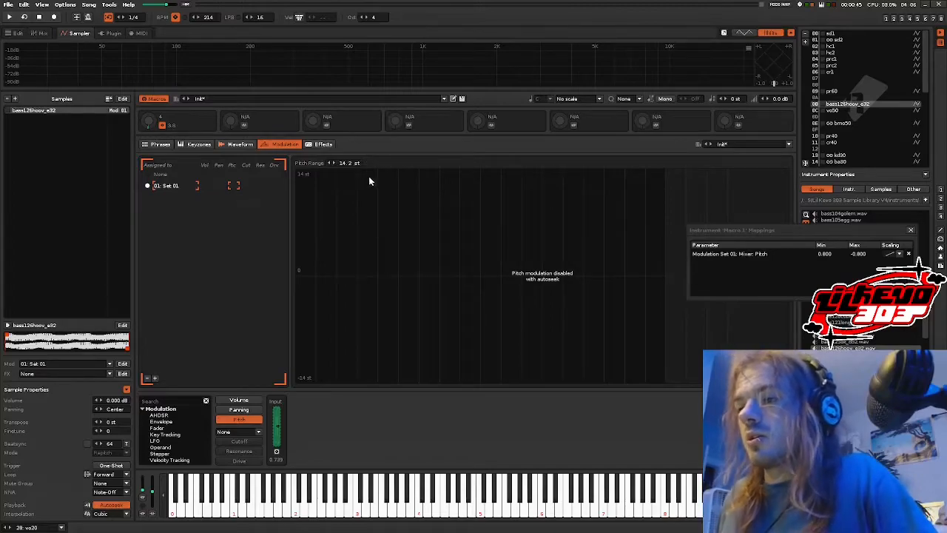
key(space)
drag(350, 163, 350, 157)
drag(828, 255, 828, 255)
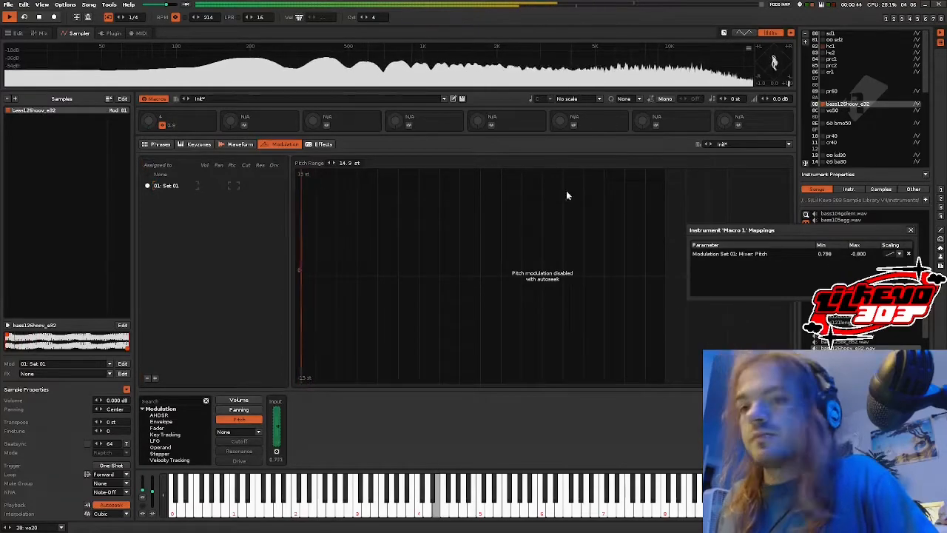
key(space)
Step: Play the section in the pattern editor and set the macro 1 pitch mapping's maximum to -0.943
click(18, 33)
scroll(96, 115, down, 2)
scroll(96, 114, up, 2)
key(space)
scroll(95, 110, down, 2)
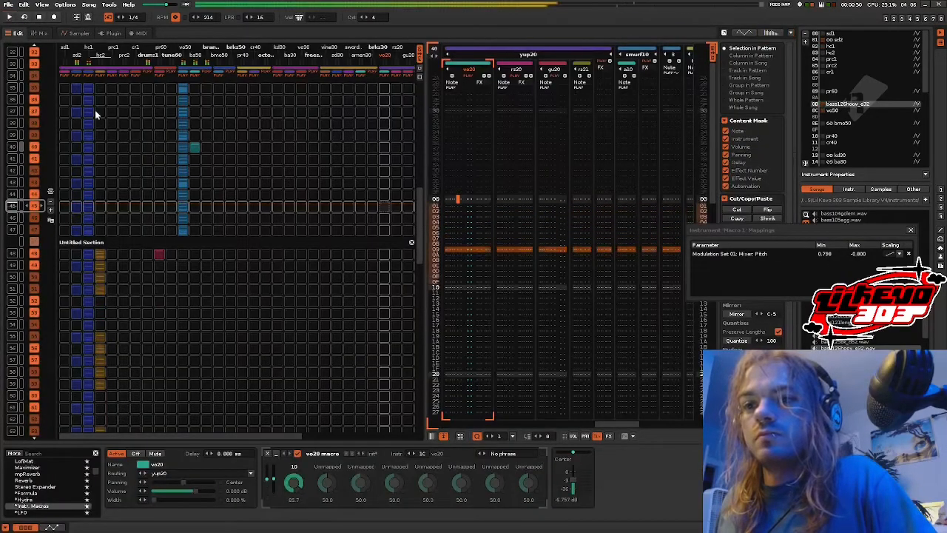
scroll(95, 111, up, 2)
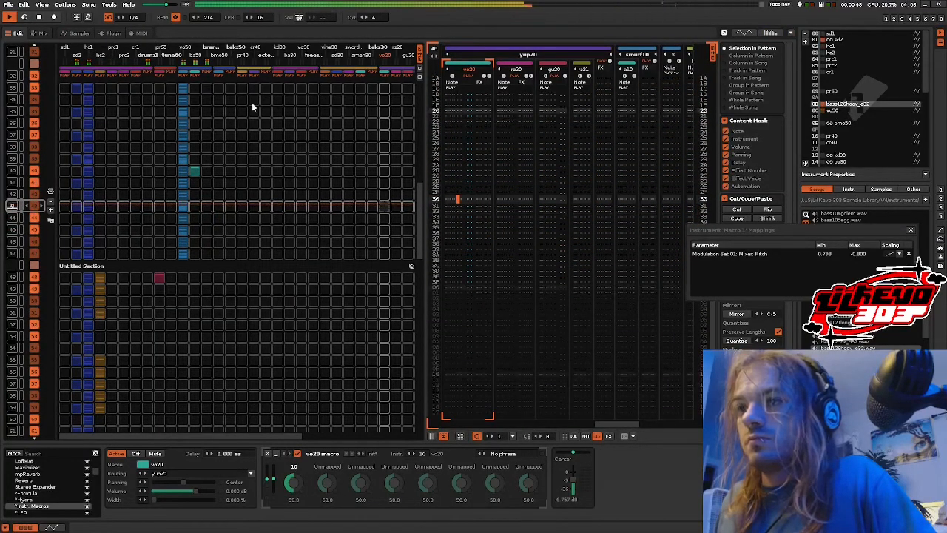
click(108, 17)
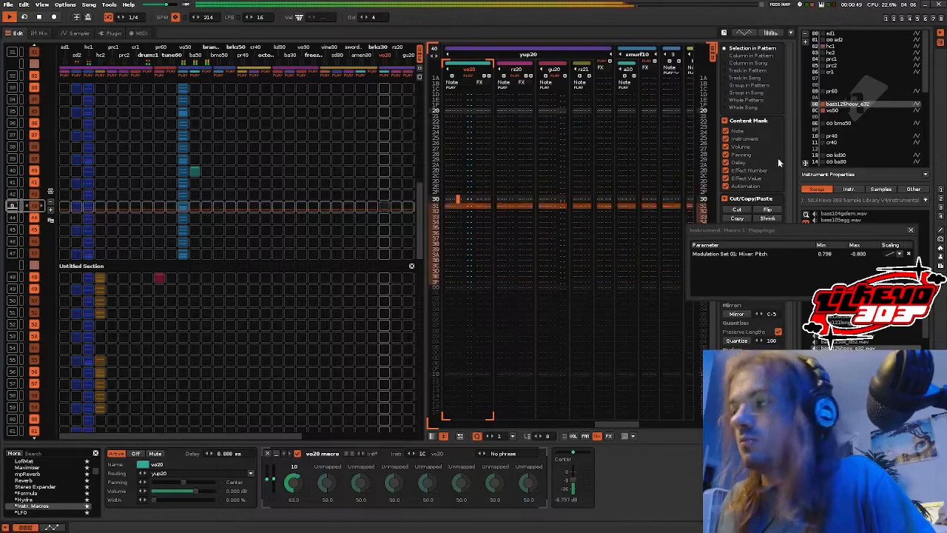
drag(859, 254, 860, 298)
Step: Audition the bass from pattern 40, toggling the block loop to compare the looped and full playback
scroll(86, 211, up, 3)
drag(22, 245, 30, 215)
click(108, 16)
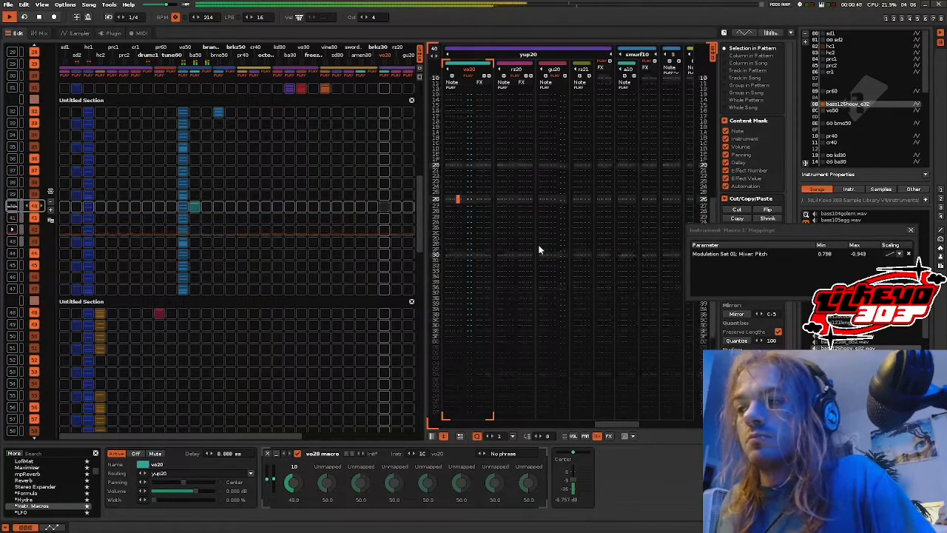
click(112, 22)
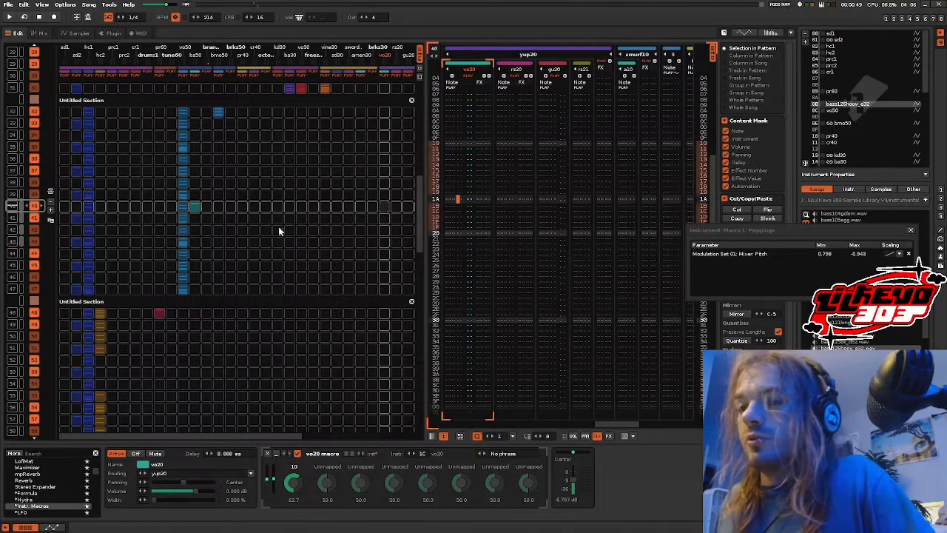
key(space)
key(space)
Step: Set the block loop length to 1/2, audition the passage with it, and switch the loop off
click(110, 19)
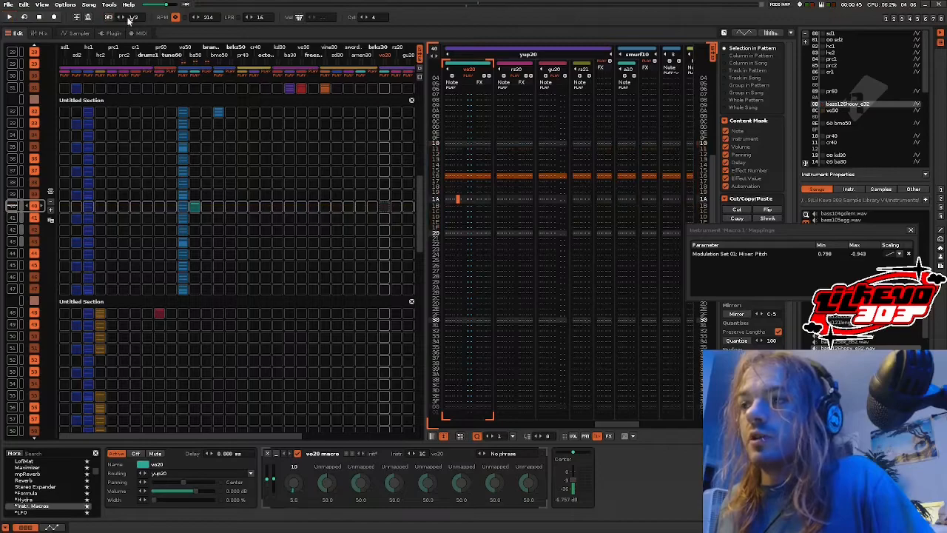
click(111, 18)
key(space)
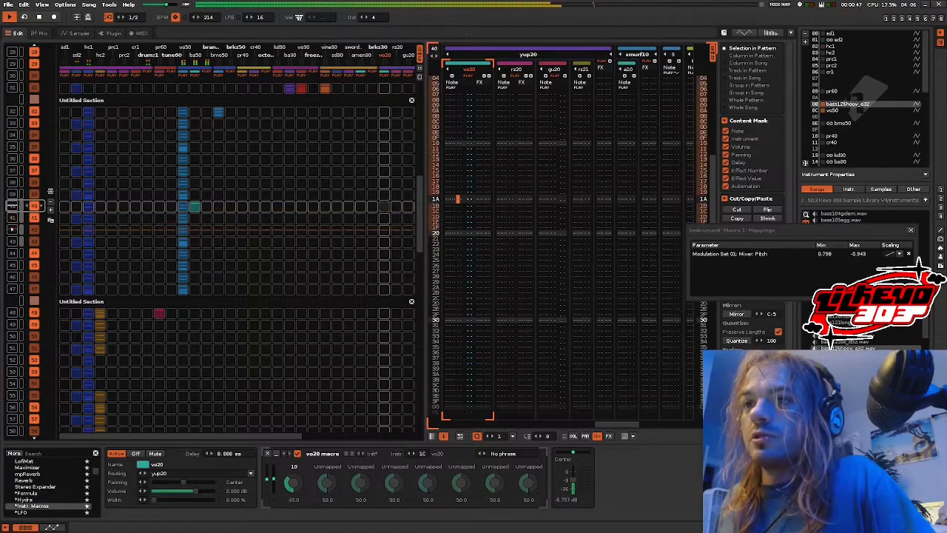
key(space)
click(108, 17)
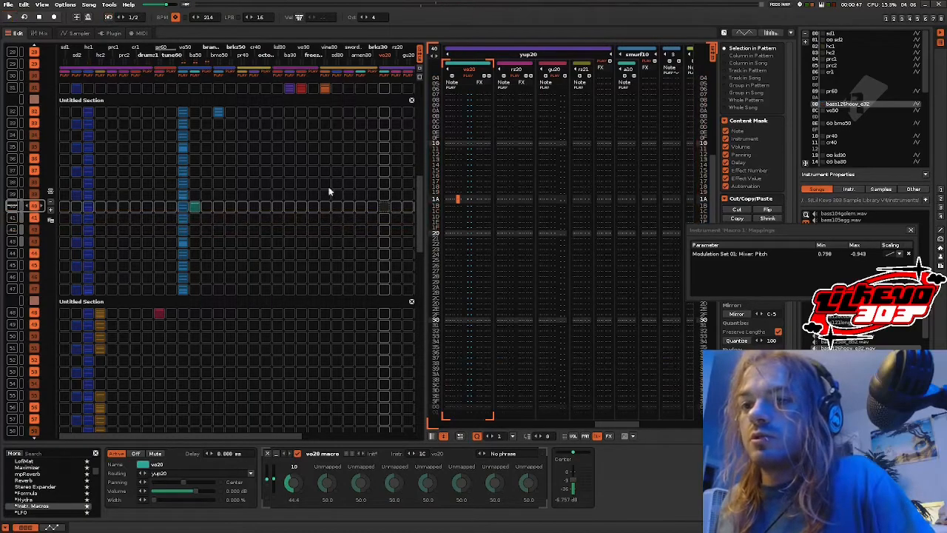
Step: Narrow the vo20 track by hiding a column, close the macro mappings window, and play pattern 40
scroll(577, 207, up, 2)
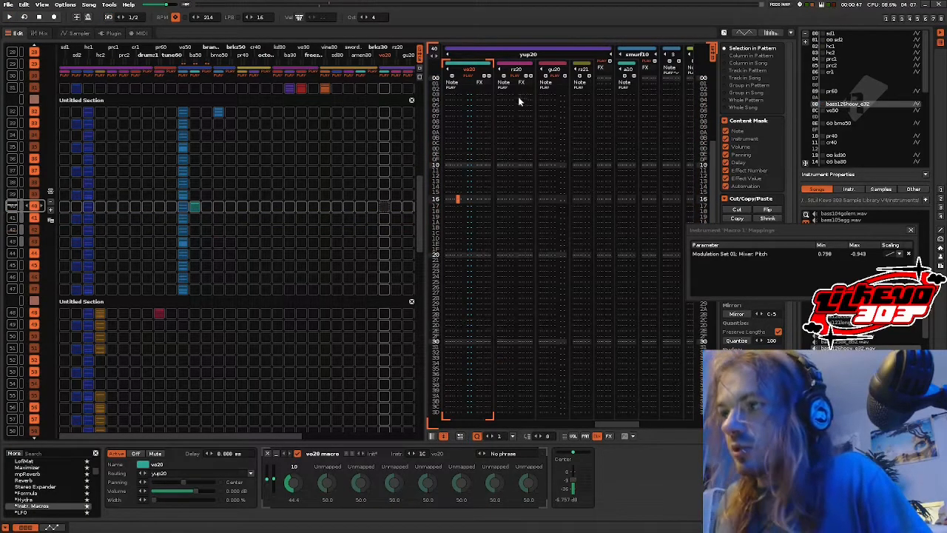
click(488, 76)
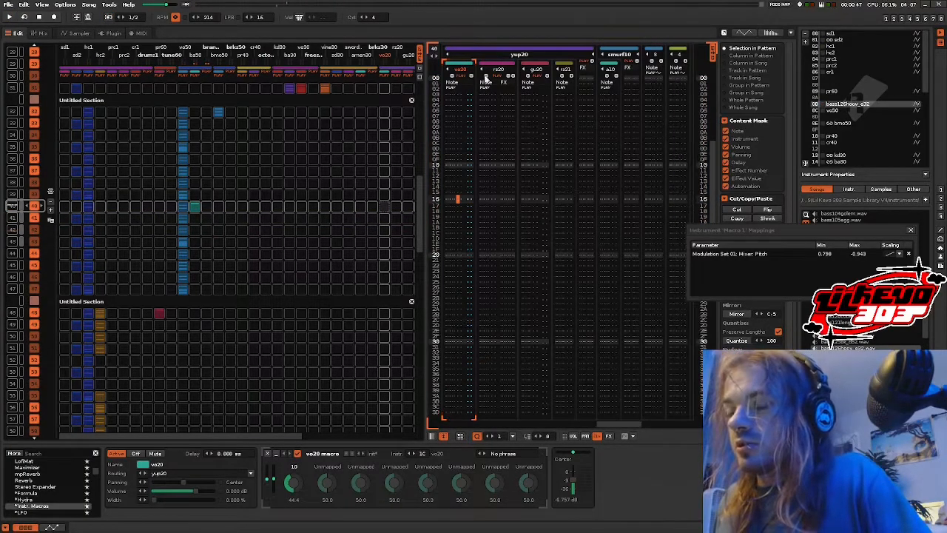
click(909, 230)
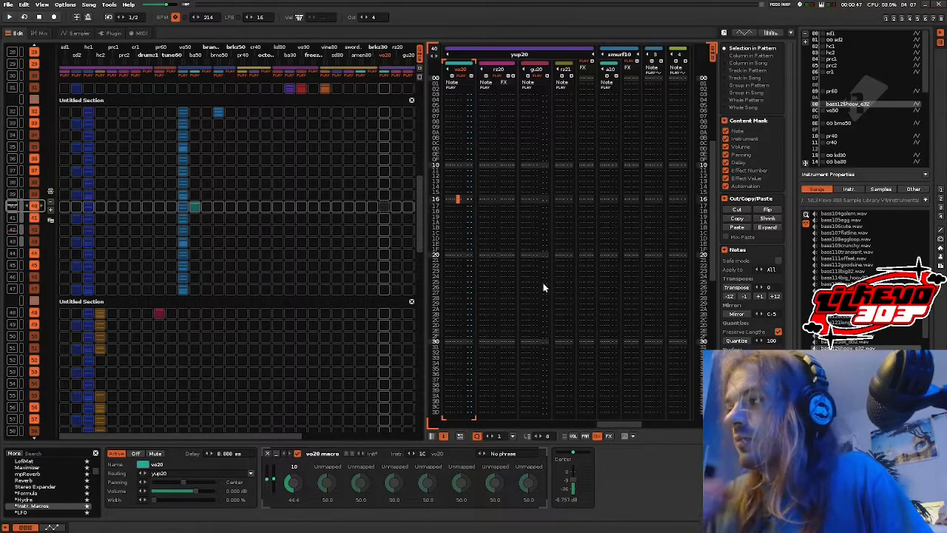
key(space)
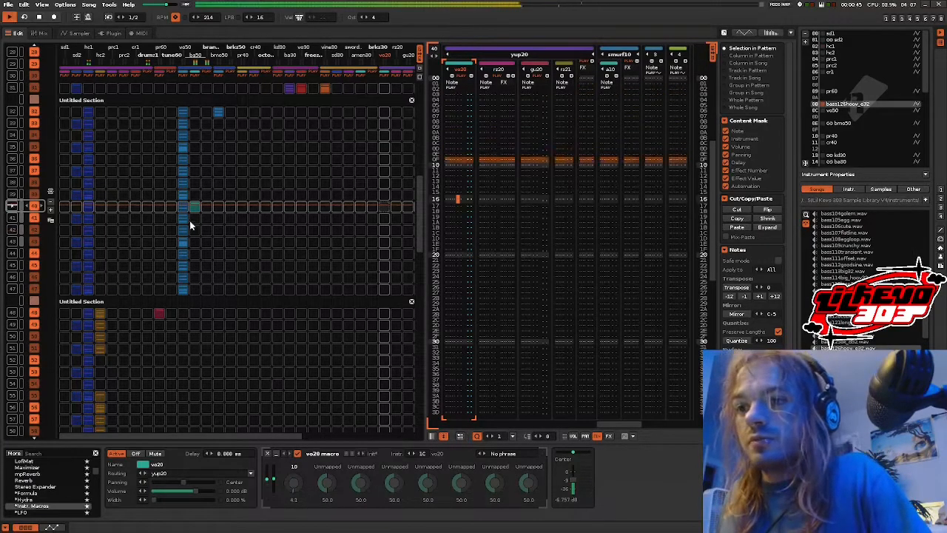
key(space)
Step: Rename the hoover bass instrument ba50 and move the ba50 track ahead of vo50 in the branch50 group
click(195, 208)
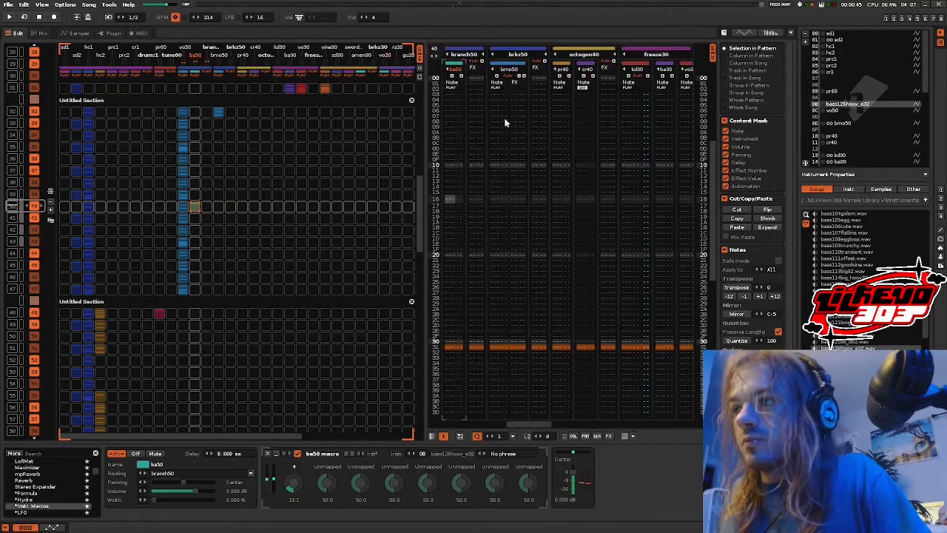
key(ctrl+Tab)
key(Return)
text(ba50)
key(Return)
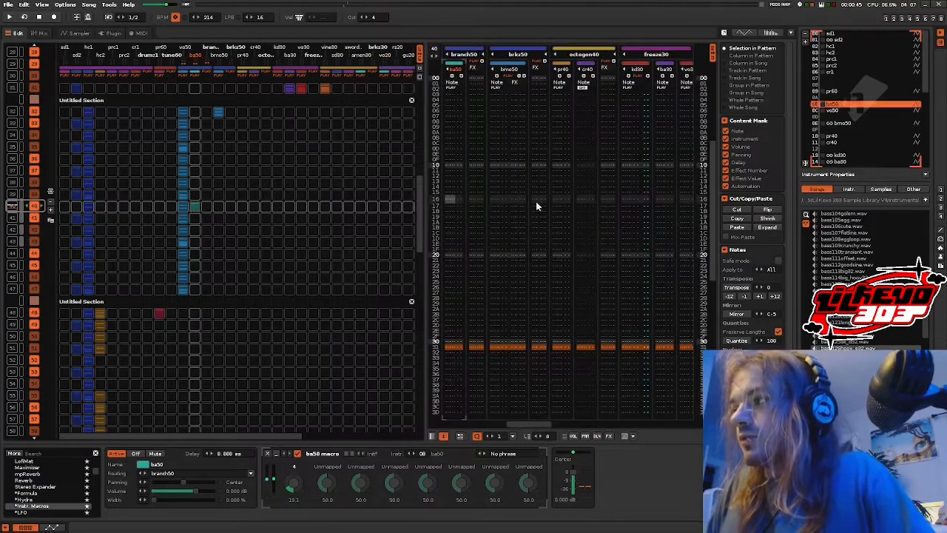
drag(456, 67, 461, 96)
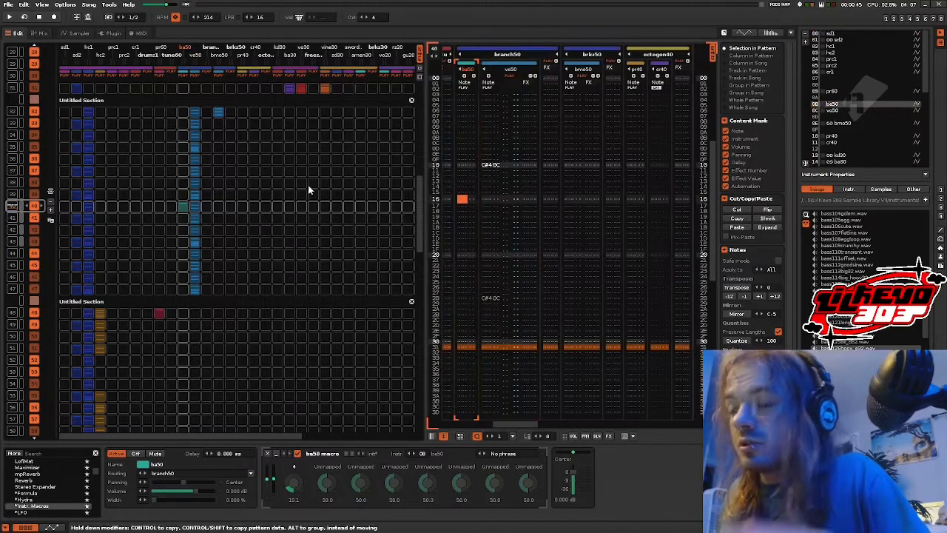
key(space)
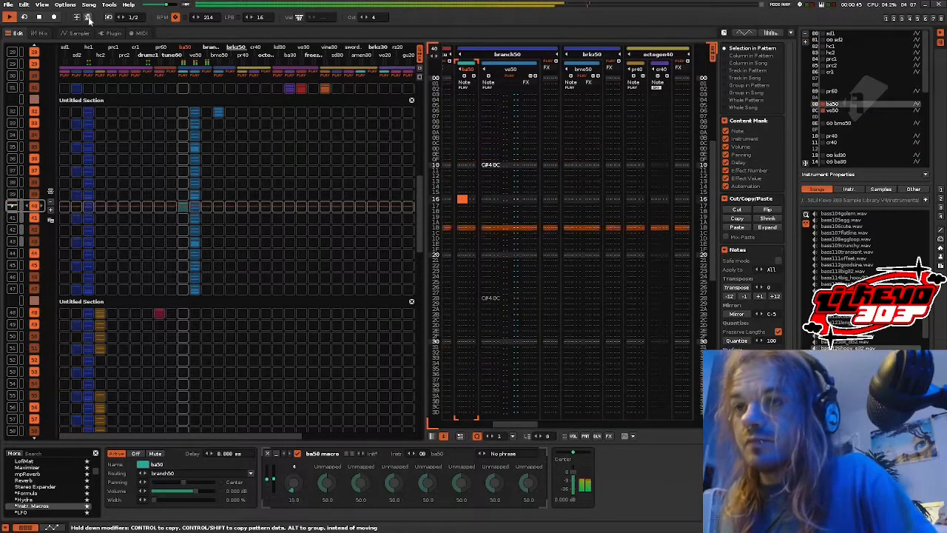
Step: Load bass0c.wav from the sample library as an additional sample in the ba50 instrument
click(79, 33)
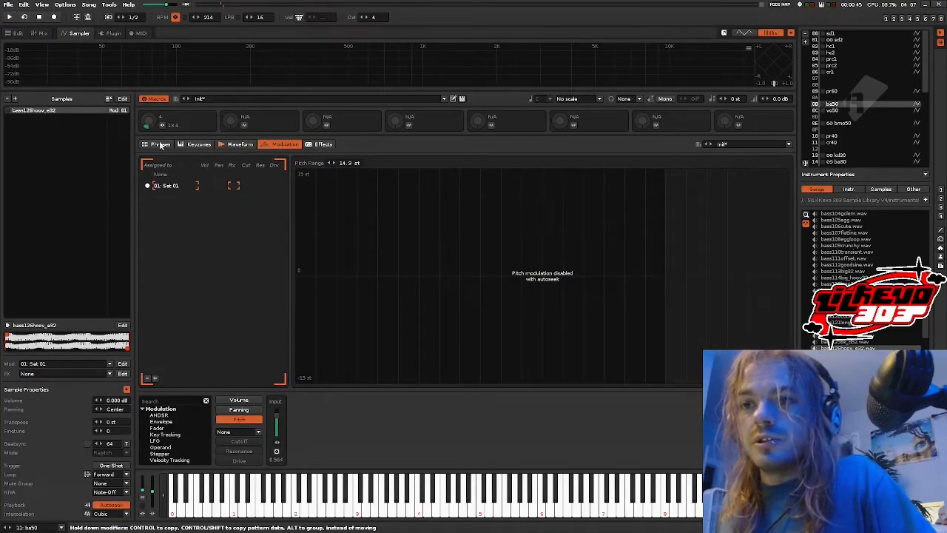
scroll(856, 224, up, 10)
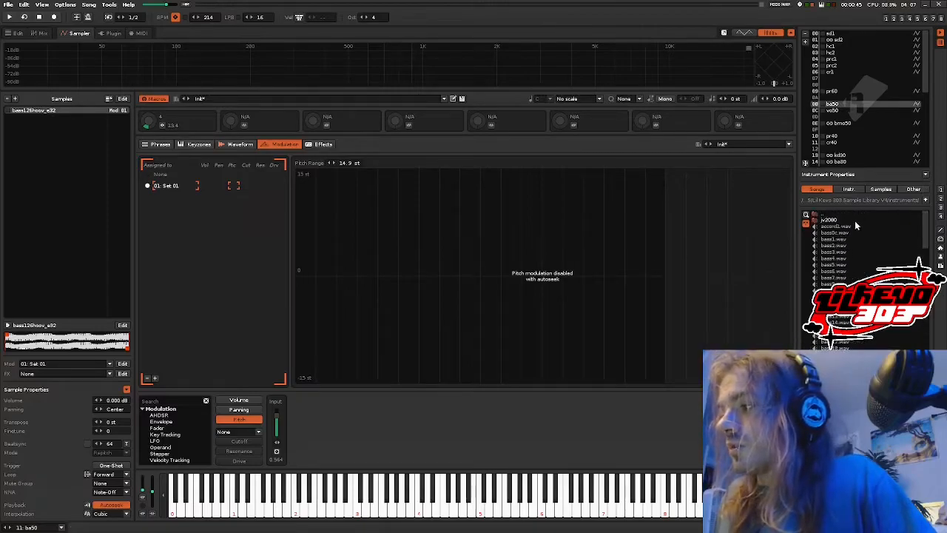
double_click(840, 233)
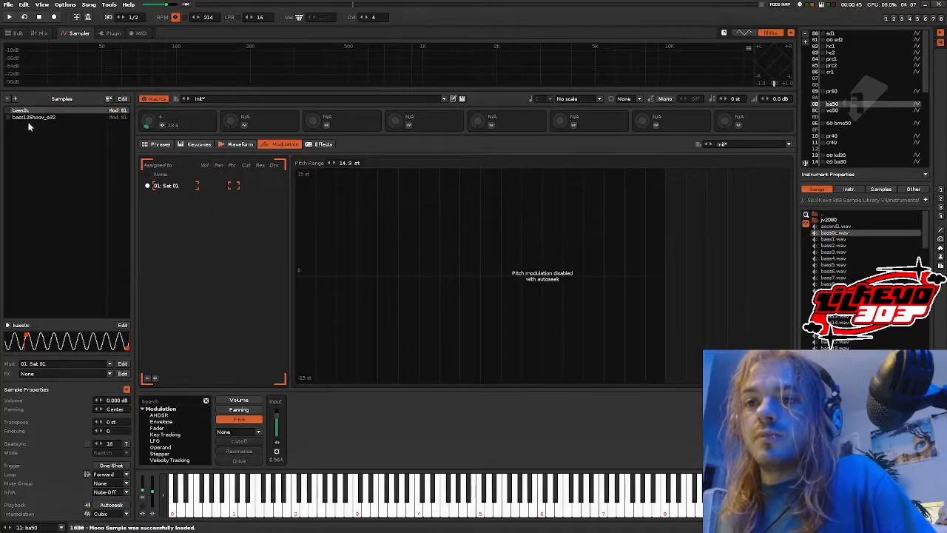
Step: Create four sample FX chains in the ba50 instrument
click(319, 144)
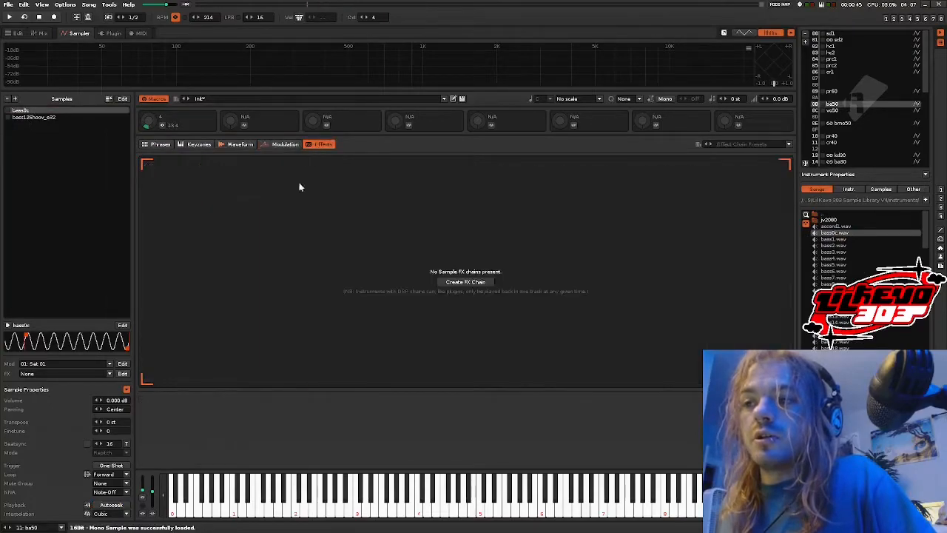
click(455, 282)
click(153, 378)
click(155, 379)
click(155, 379)
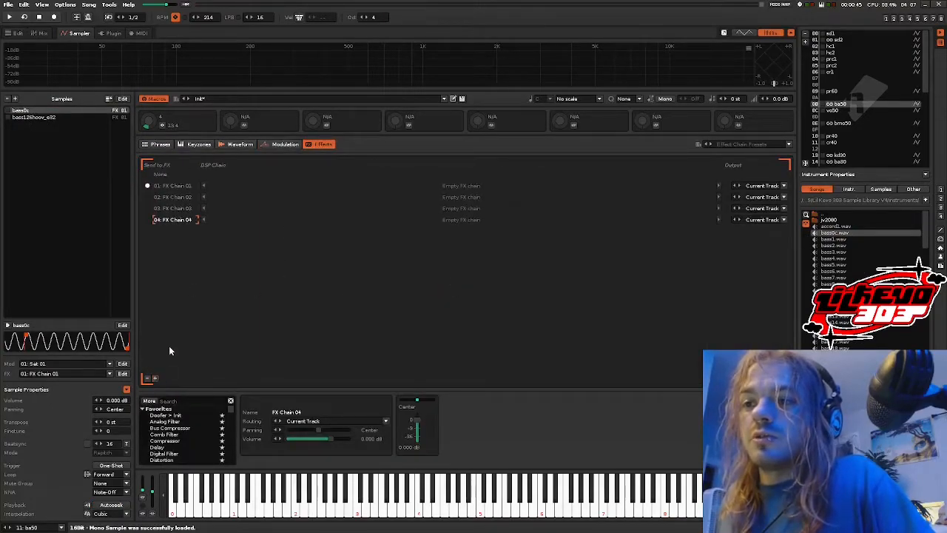
Step: Rename the four FX chains a, b, c and d in order
double_click(186, 186)
text(a)
double_click(178, 197)
text(b)
double_click(172, 208)
text(c)
double_click(173, 219)
text(d)
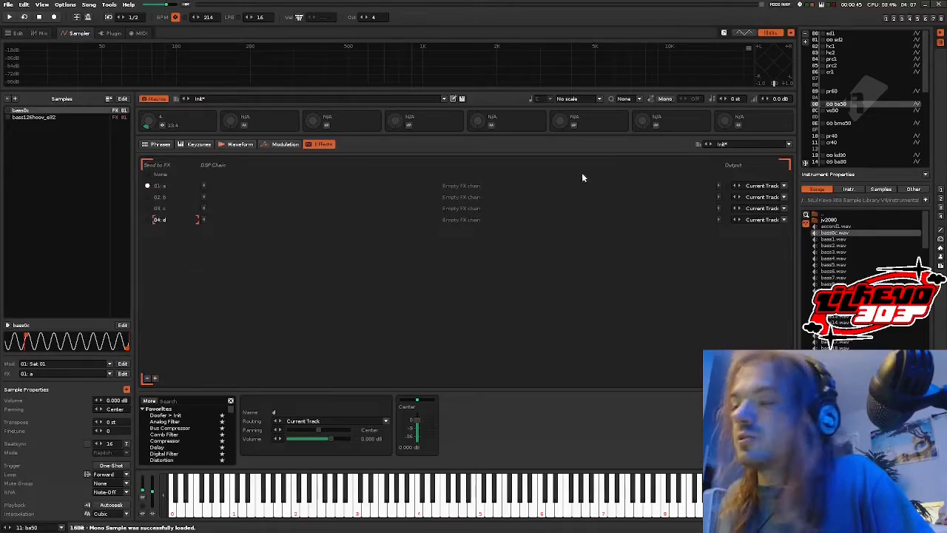
Step: Map macro 8 to FX chain d's volume with a maximum of 0.000 dB
click(738, 125)
click(349, 437)
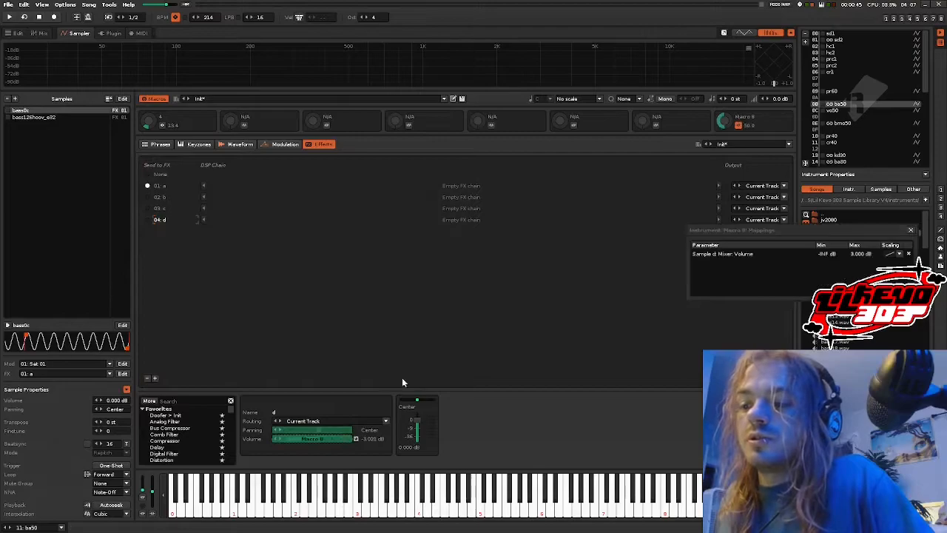
drag(861, 254, 860, 266)
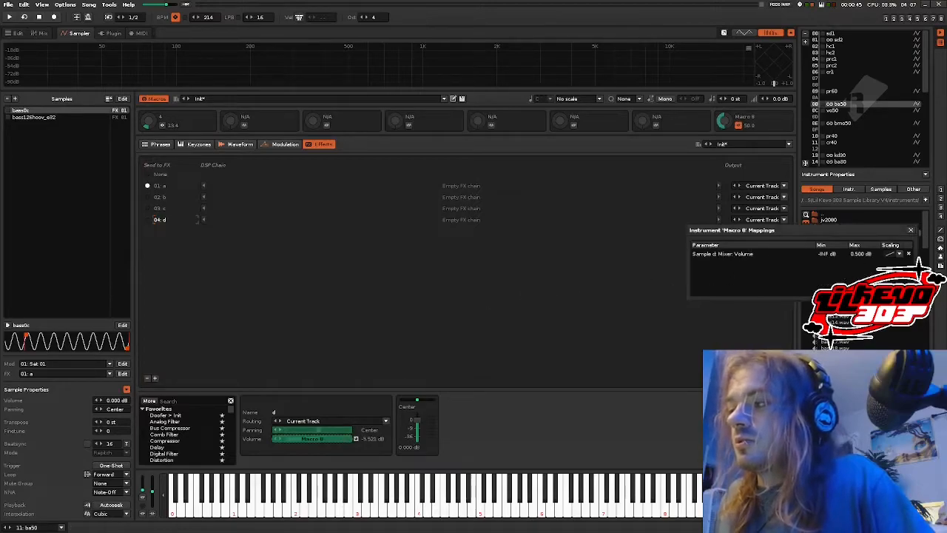
Step: Map macro 7 to FX chain c's volume and macro 6 to FX chain b's volume, lowering each mapping's maximum
click(655, 126)
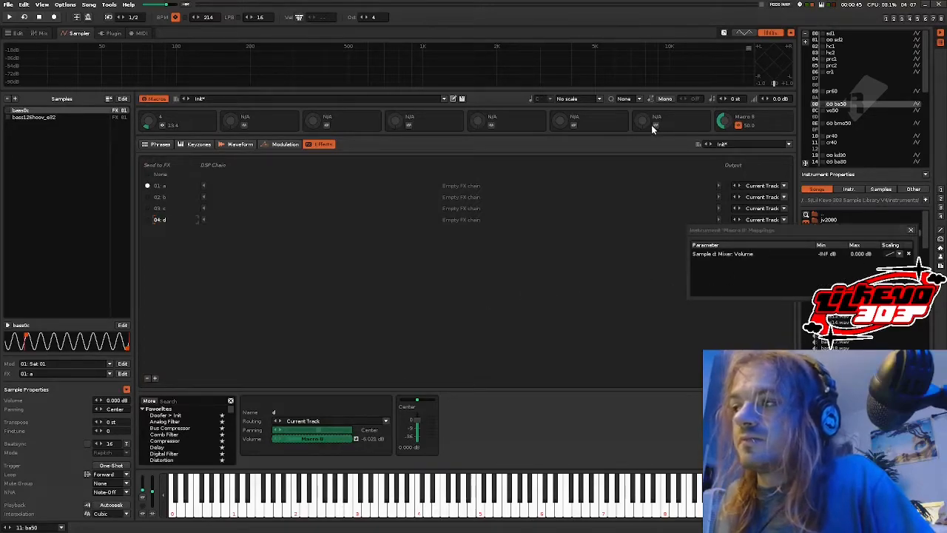
click(159, 208)
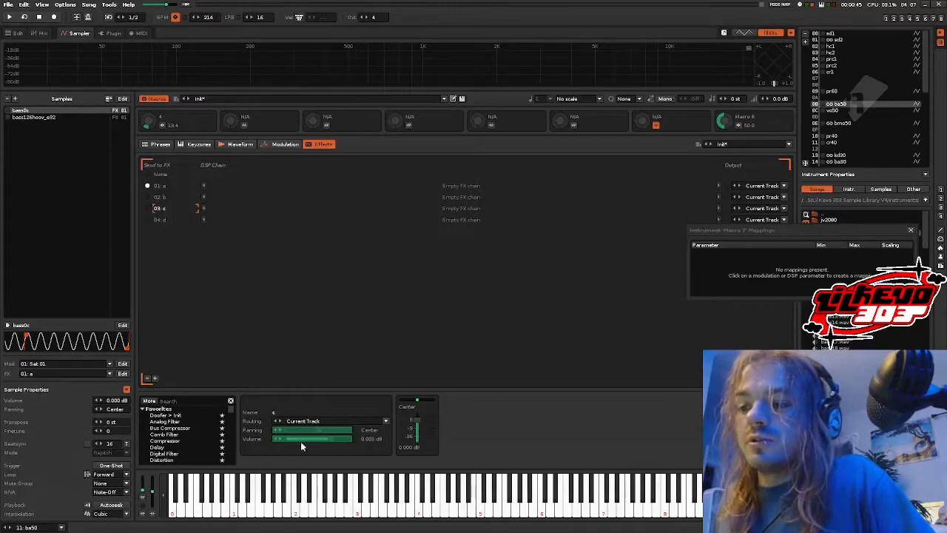
click(297, 439)
click(860, 255)
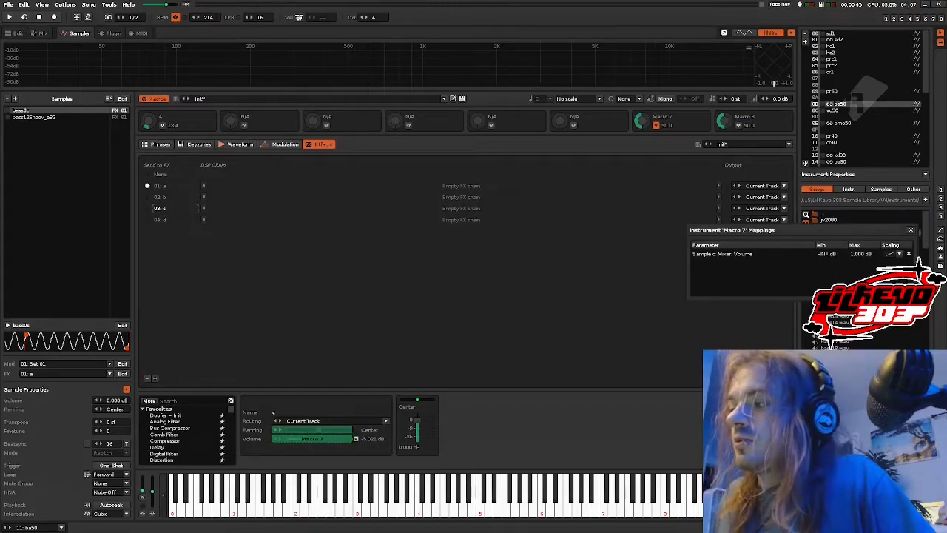
click(574, 124)
click(159, 197)
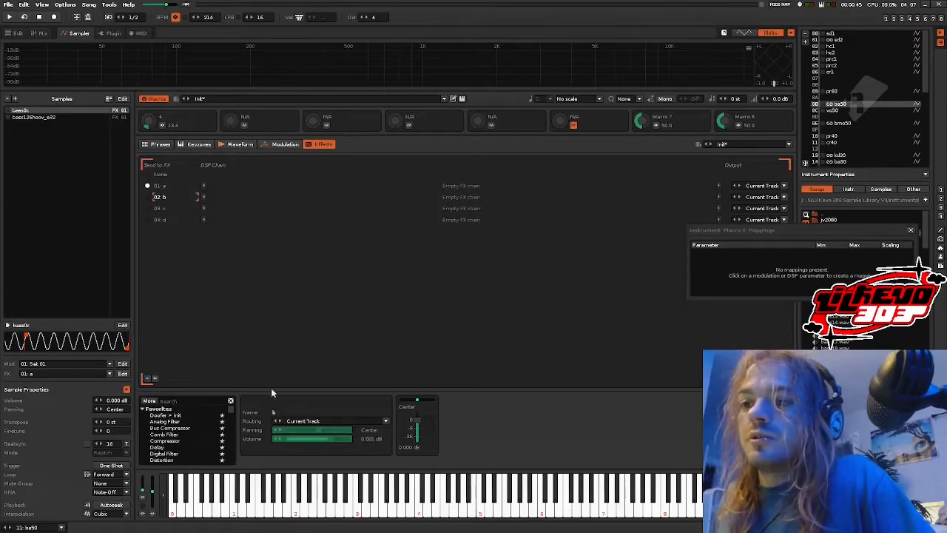
click(300, 438)
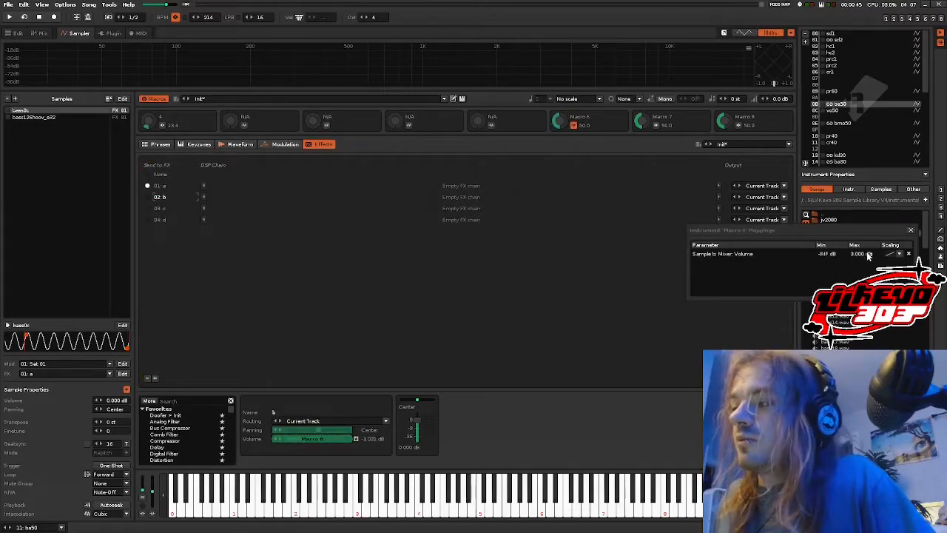
Step: Map macro 5 to FX chain a's volume with a maximum of 0.000 dB
click(491, 124)
click(167, 187)
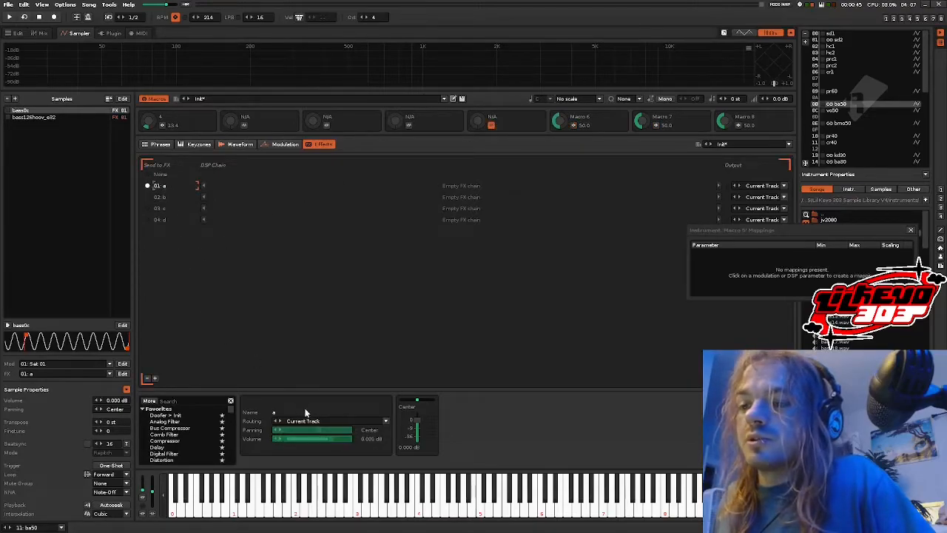
click(311, 437)
click(865, 255)
drag(865, 254, 865, 266)
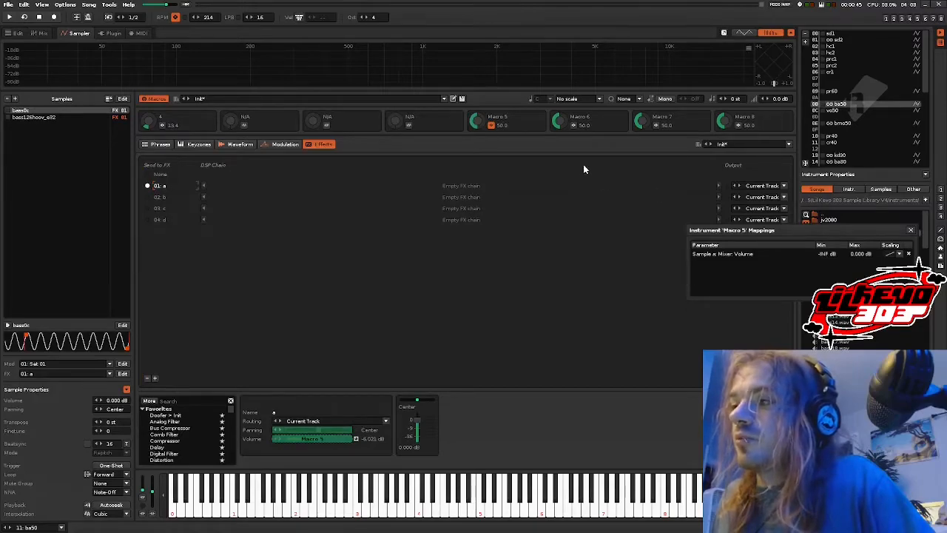
Step: Rename macros 5 to 8 as a, b, c and d to match their FX chains
text(b)
double_click(660, 118)
text(c)
double_click(738, 116)
text(d)
Step: Set macro a to 100 and macros b, c and d to 0, and close the macro mappings window
drag(722, 124, 722, 97)
drag(641, 122, 635, 152)
drag(724, 125, 721, 171)
drag(560, 123, 548, 174)
drag(475, 124, 590, 134)
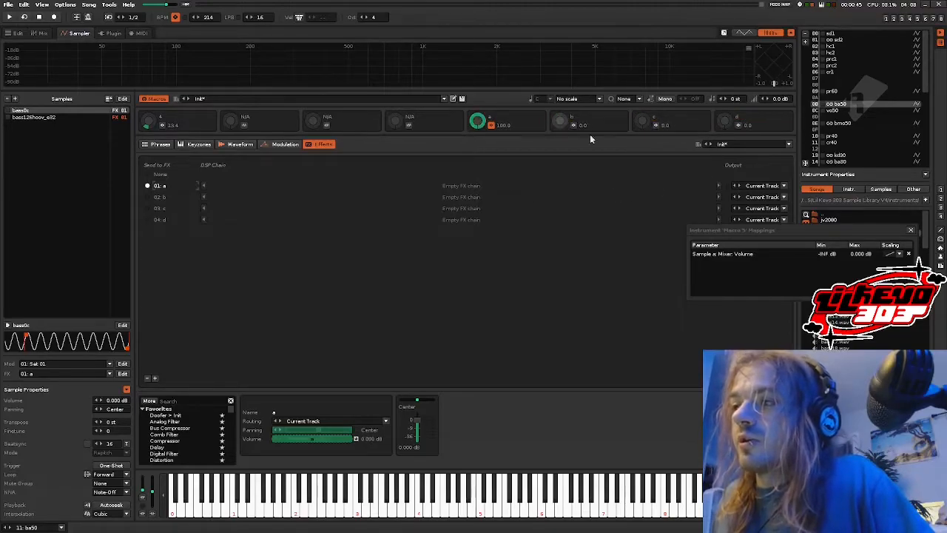
click(912, 230)
Step: Route the bass126hoov sample to FX chain b, leaving bass0c on chain a
scroll(50, 143, down, 1)
scroll(50, 143, up, 1)
scroll(55, 146, down, 1)
click(143, 197)
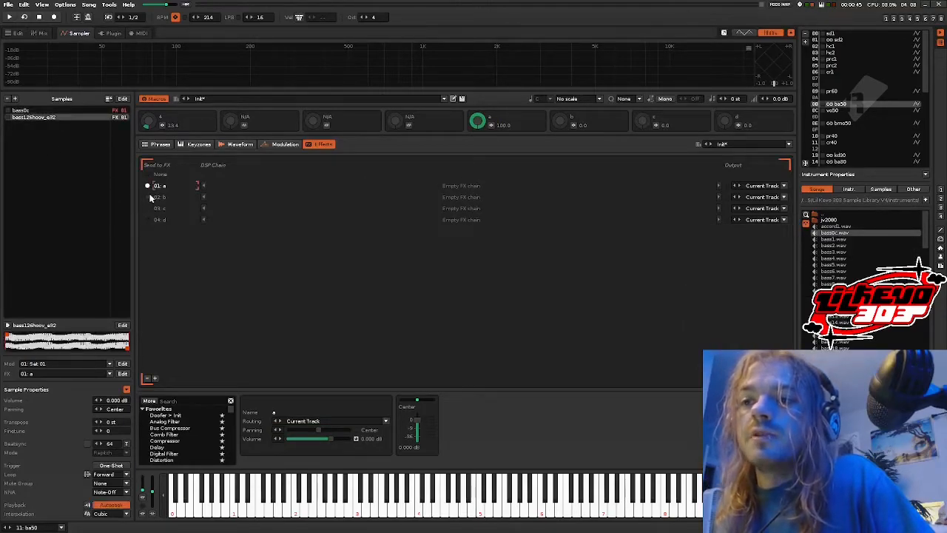
scroll(72, 191, up, 1)
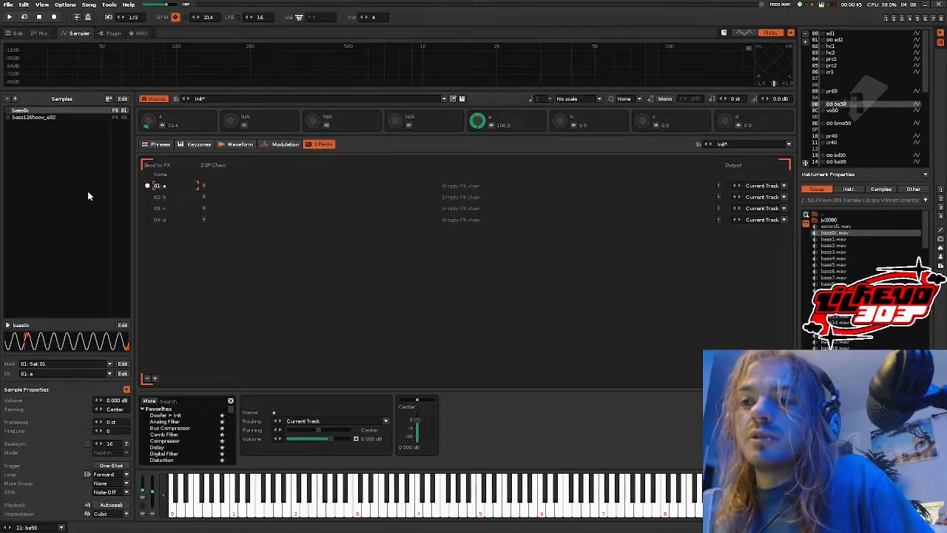
Step: Play the bass section with the ba50 track soloed in the mixer, show the spectrum display, and stop playback
key(space)
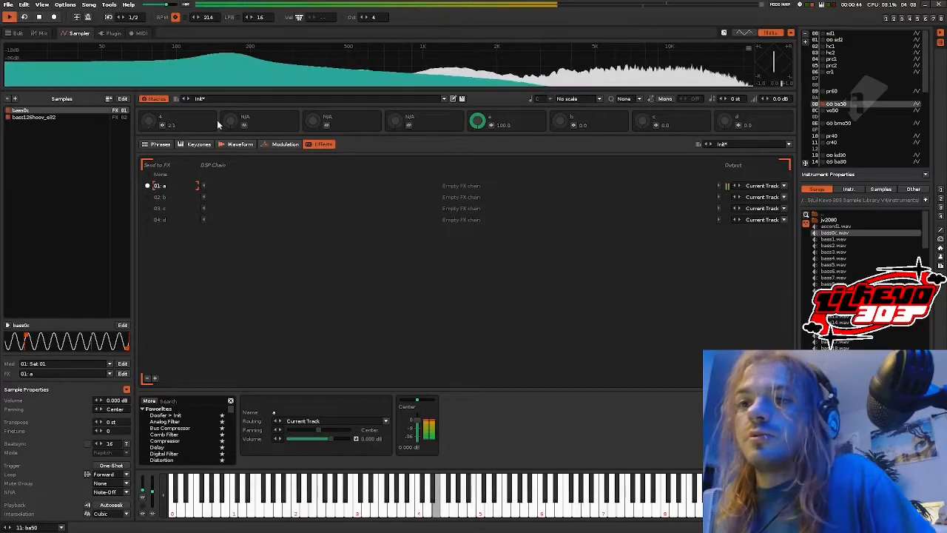
click(42, 33)
click(182, 218)
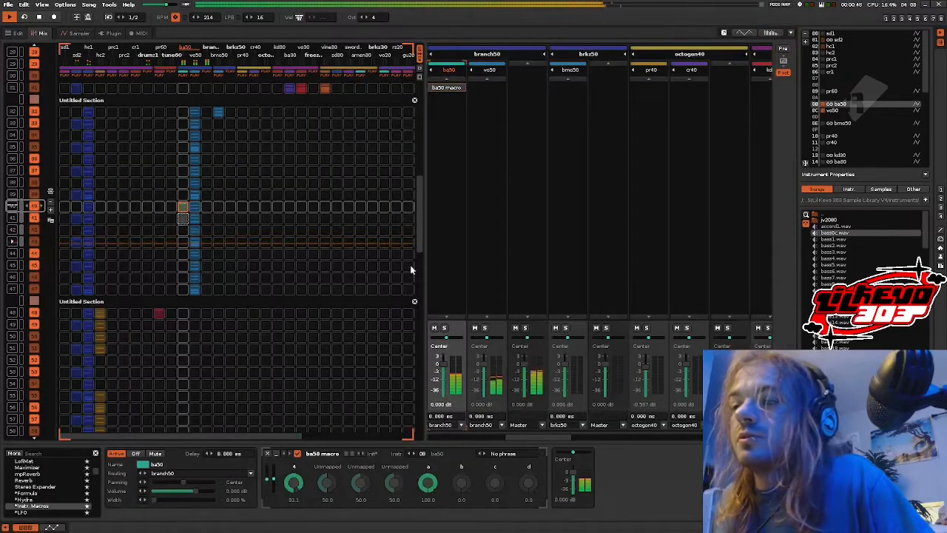
click(443, 328)
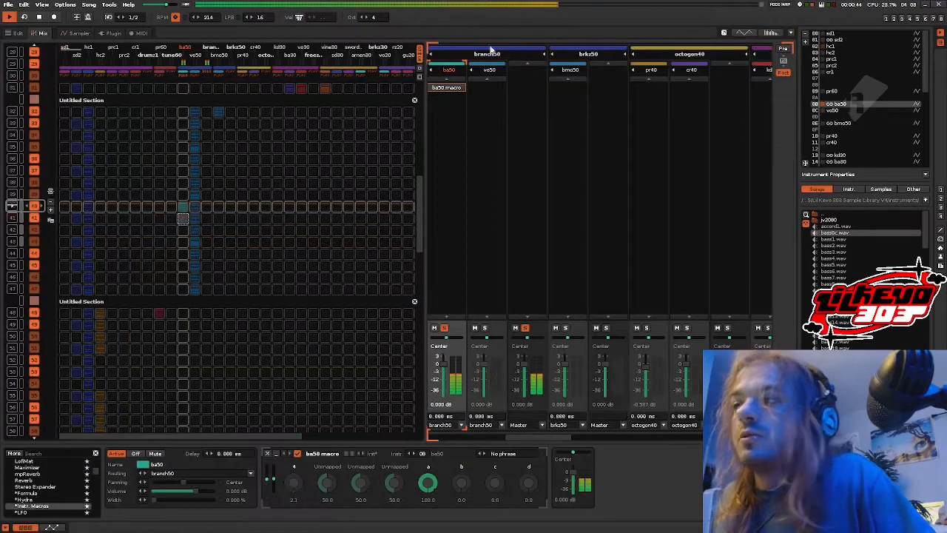
click(768, 34)
key(space)
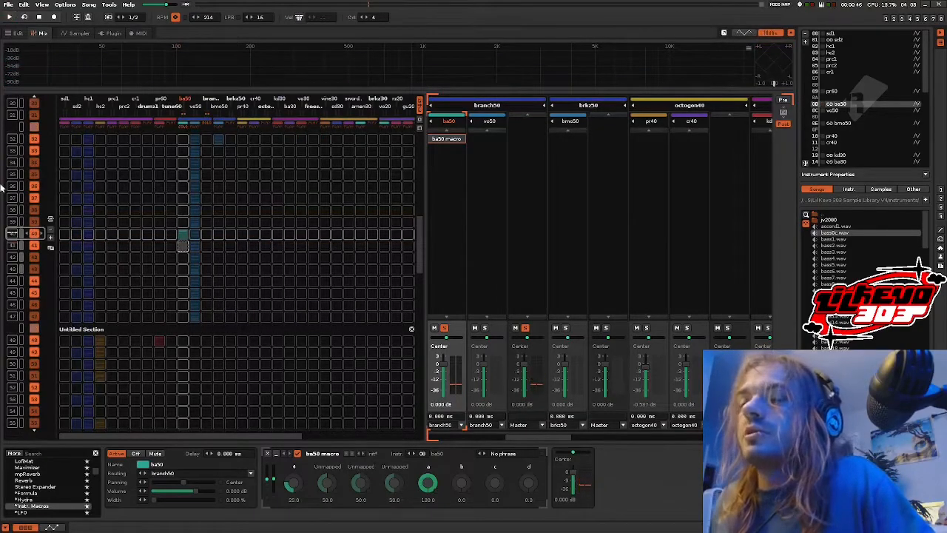
Step: Enable Autoseek for the bass0c sample in the ba50 instrument and start playback
click(77, 33)
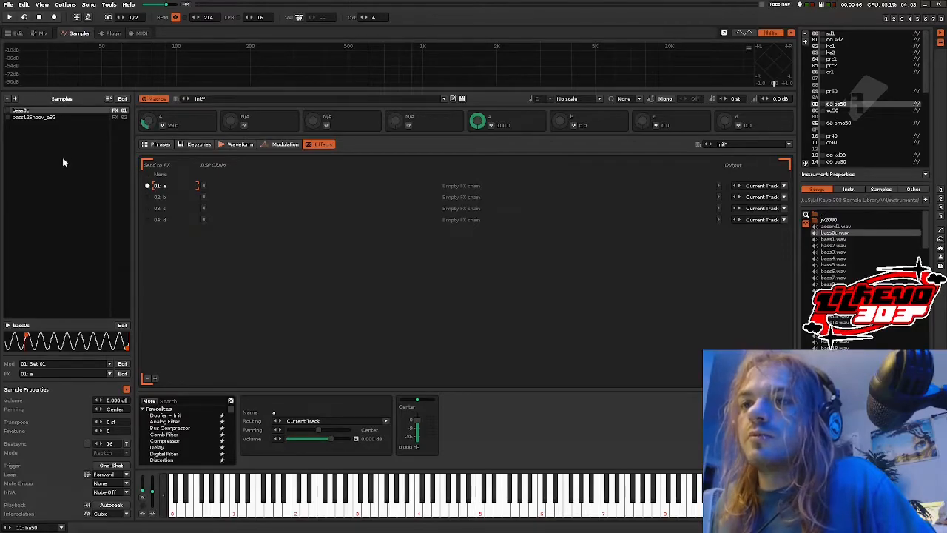
click(15, 33)
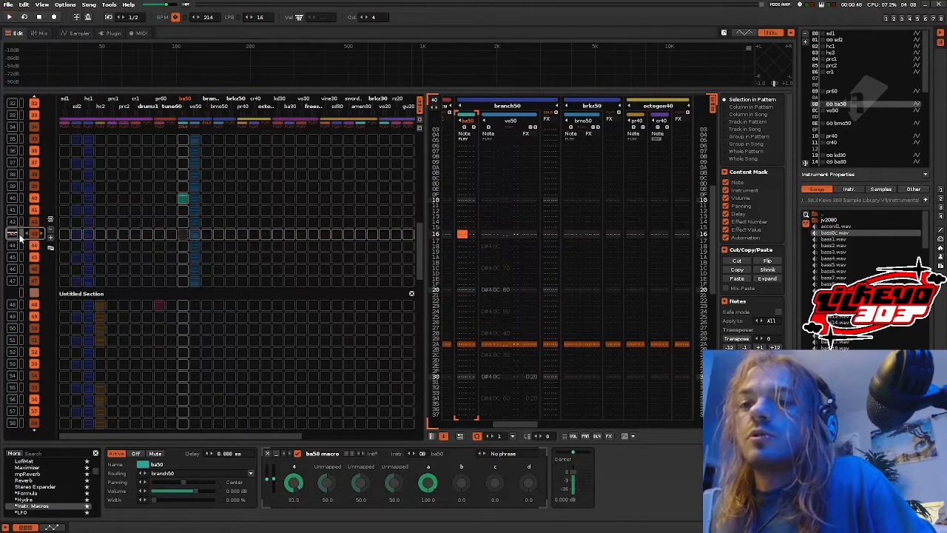
click(75, 34)
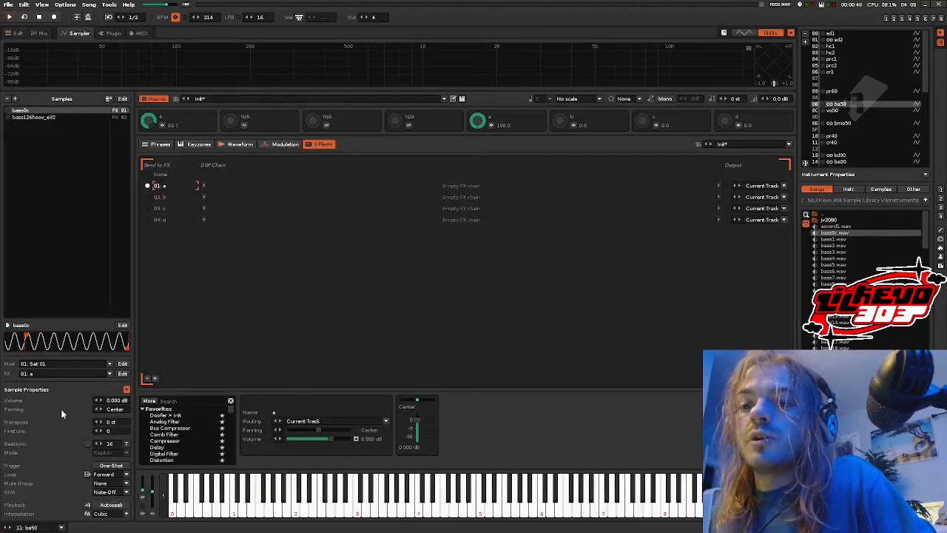
shift+click(52, 118)
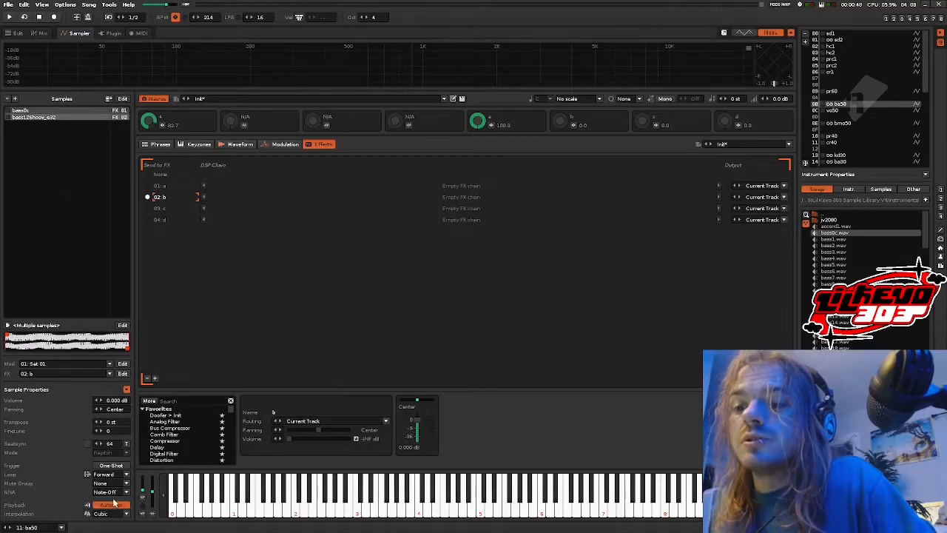
click(30, 111)
click(111, 505)
key(space)
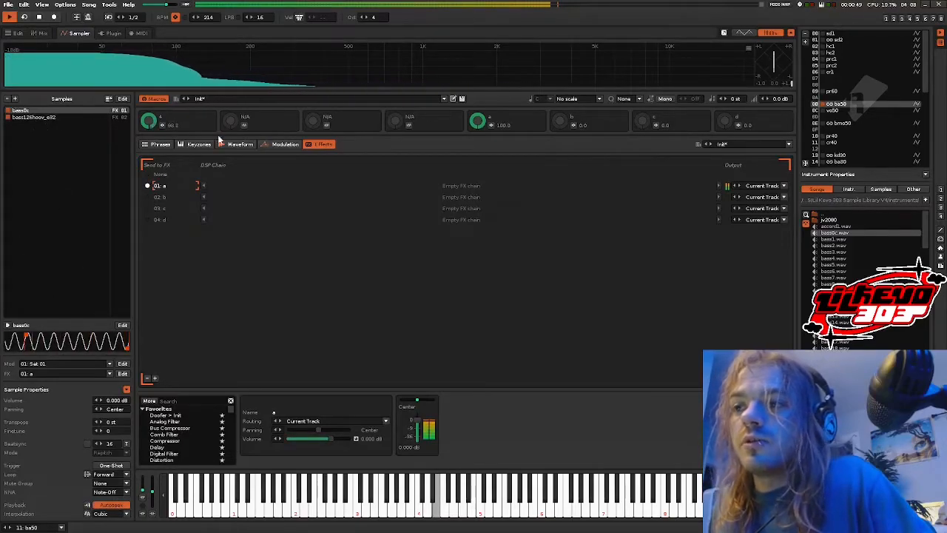
Step: Add a Volume AHDSR with a 12 ms release to modulation set 01 and replay the bass
click(276, 143)
mouse_move(158, 415)
mouse_down()
mouse_move(440, 419)
mouse_move(386, 412)
mouse_move(414, 438)
mouse_move(558, 427)
mouse_up()
click(387, 447)
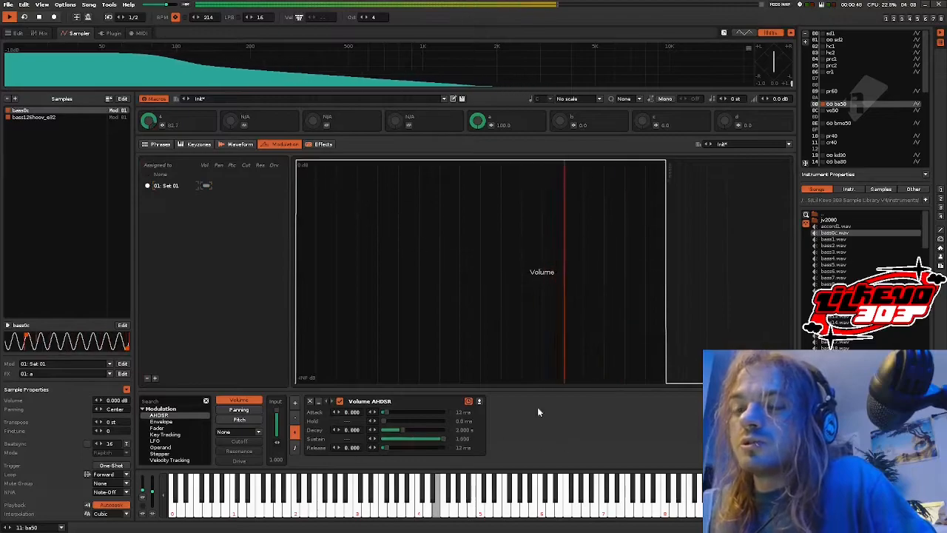
key(space)
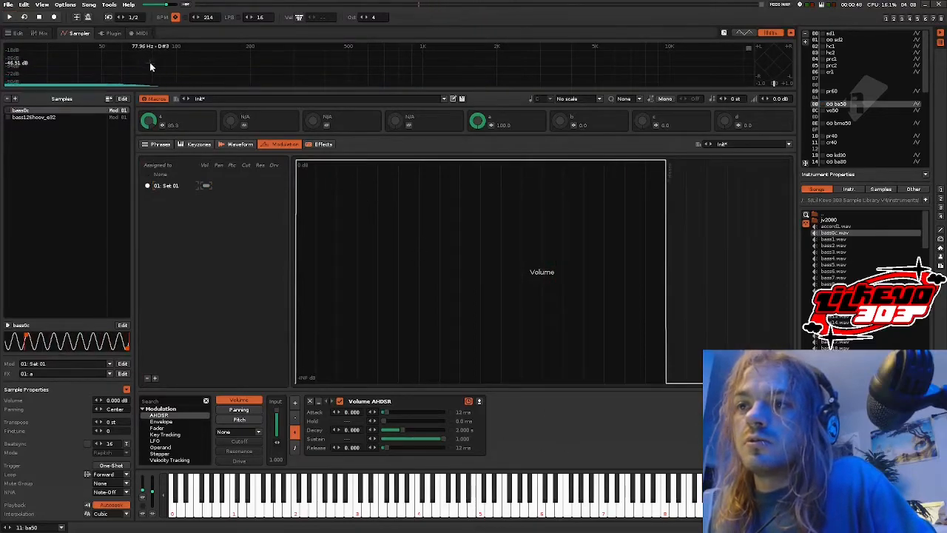
key(space)
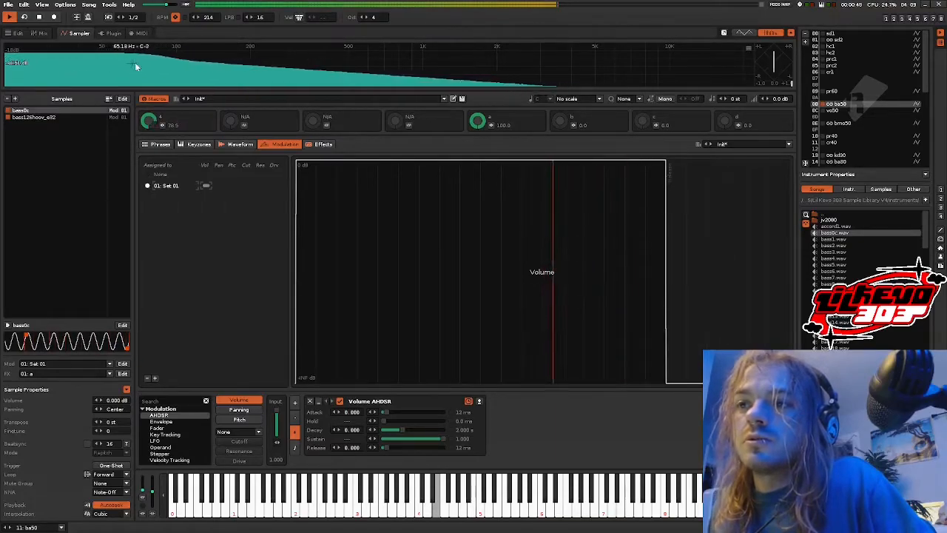
Step: Add a Digital Filter to FX chain a using the low-pass Chebyshev 4n model and lower its cutoff
click(323, 143)
double_click(167, 453)
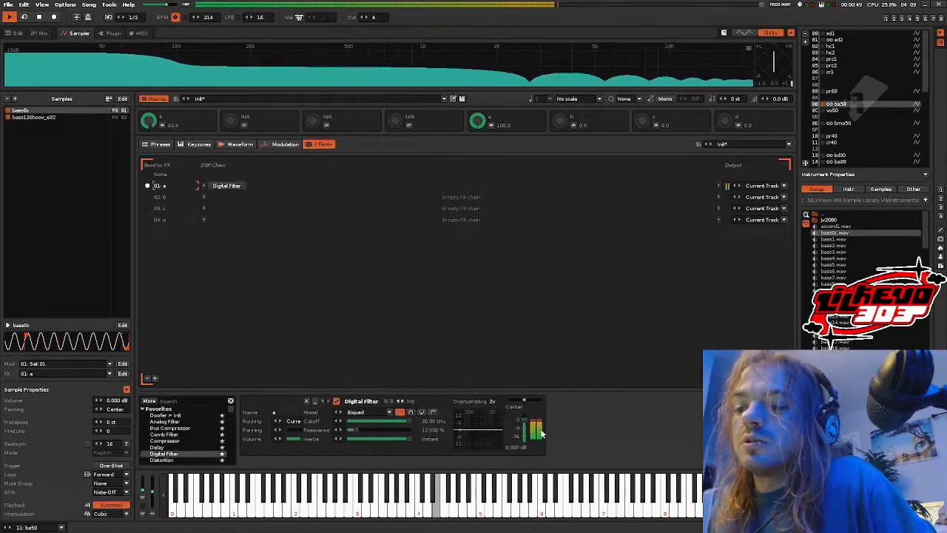
click(458, 412)
click(457, 395)
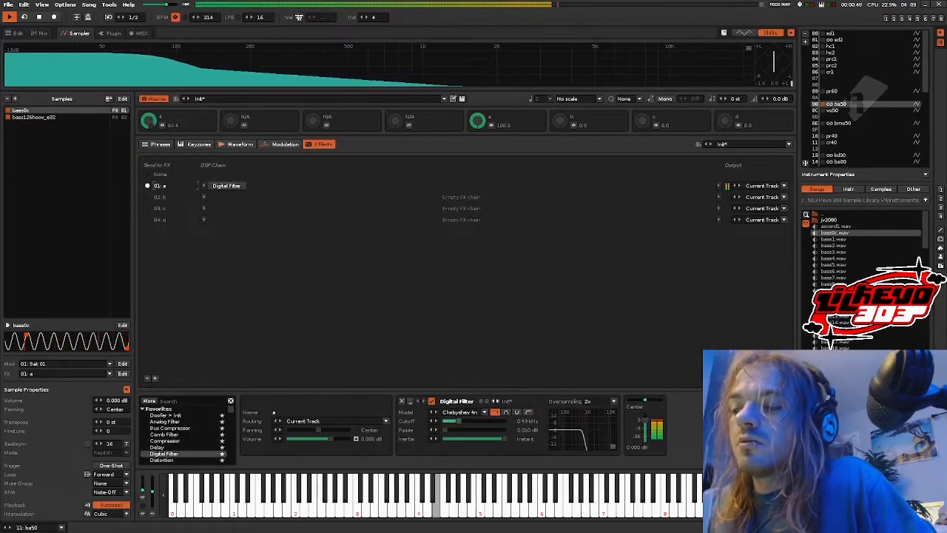
Step: Replay the bass pattern and lower the minimum of macro 1's pitch mapping to about -0.056
click(15, 32)
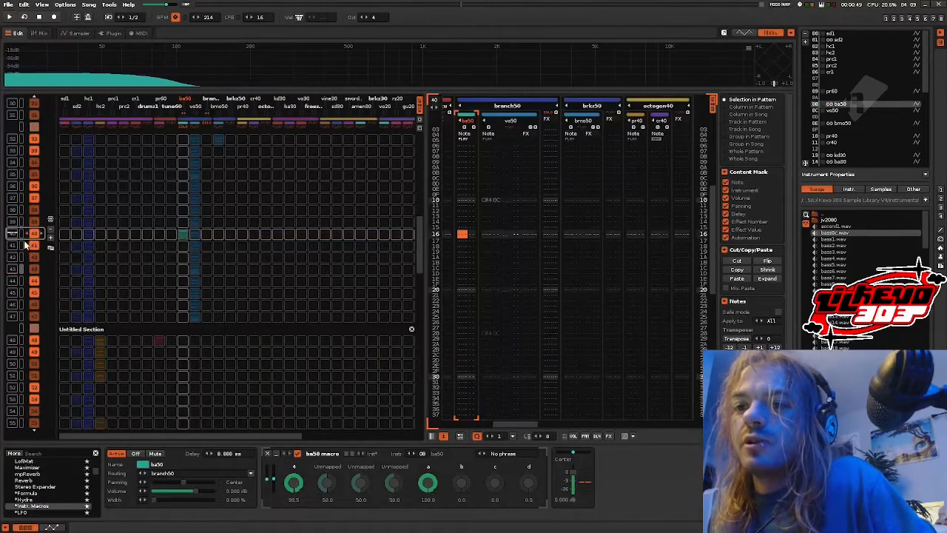
key(space)
click(79, 33)
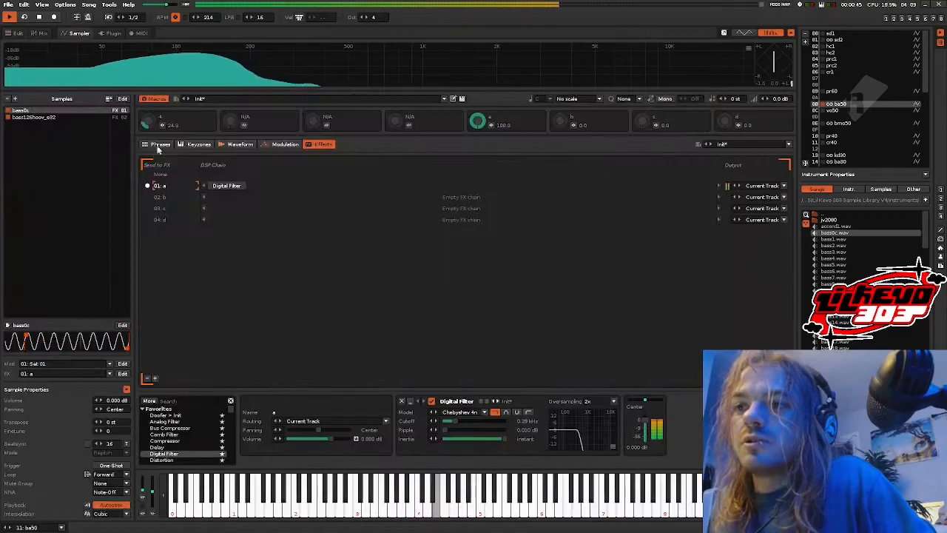
click(162, 124)
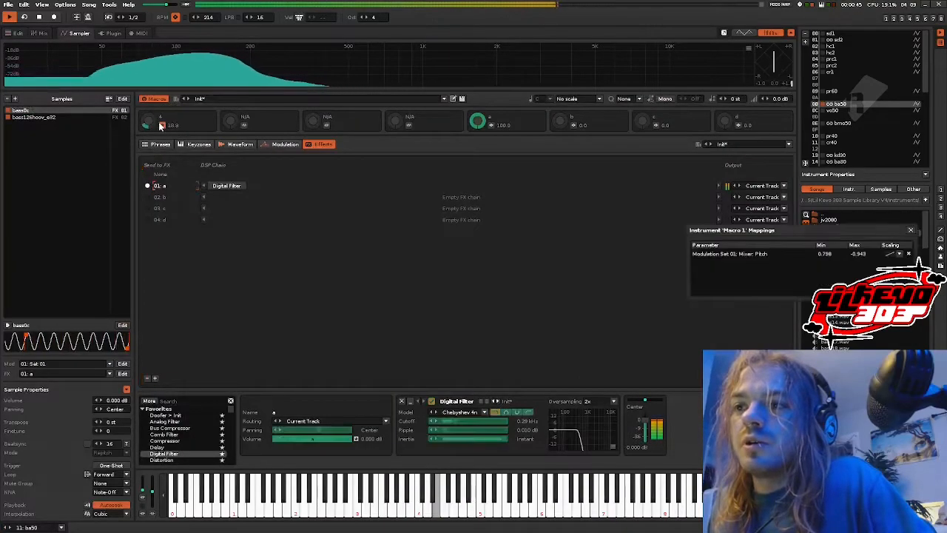
drag(824, 254, 825, 275)
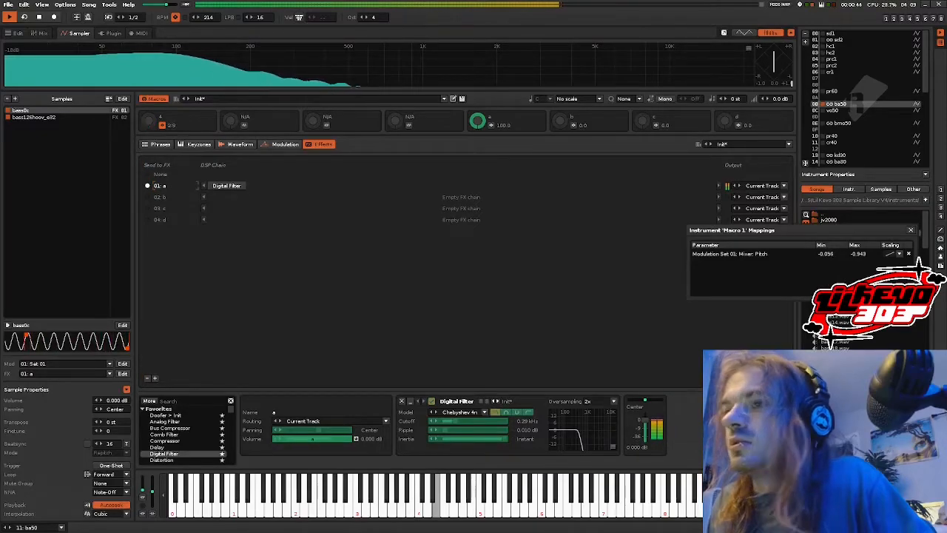
click(278, 205)
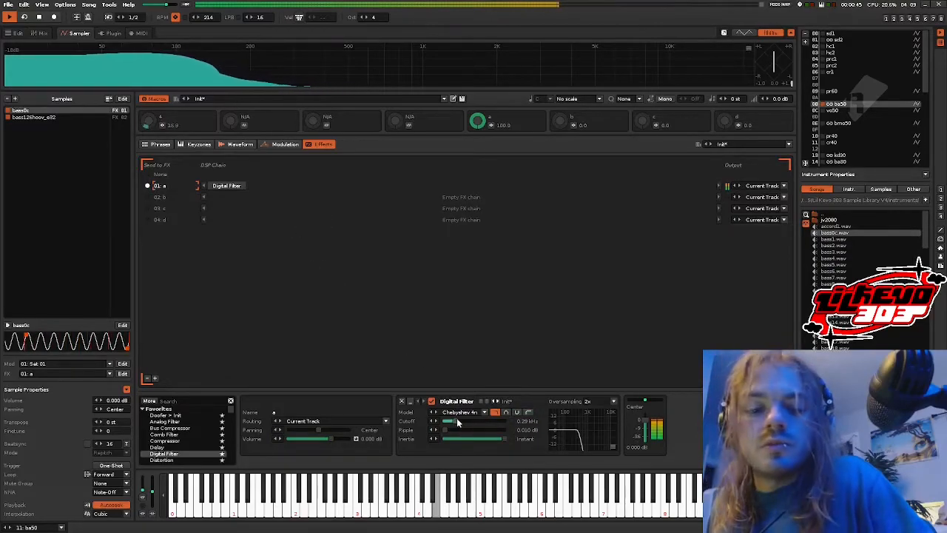
Step: Lower the Digital Filter's cutoff to 0.10 kHz and insert a Compressor before it with a -21.72 dB threshold and 3.560 dB makeup
drag(463, 423, 447, 423)
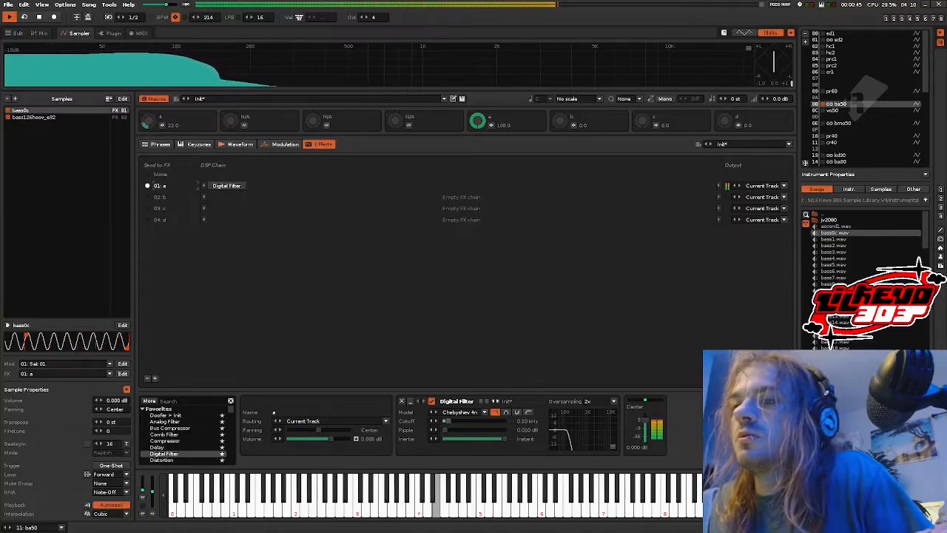
drag(168, 442, 392, 425)
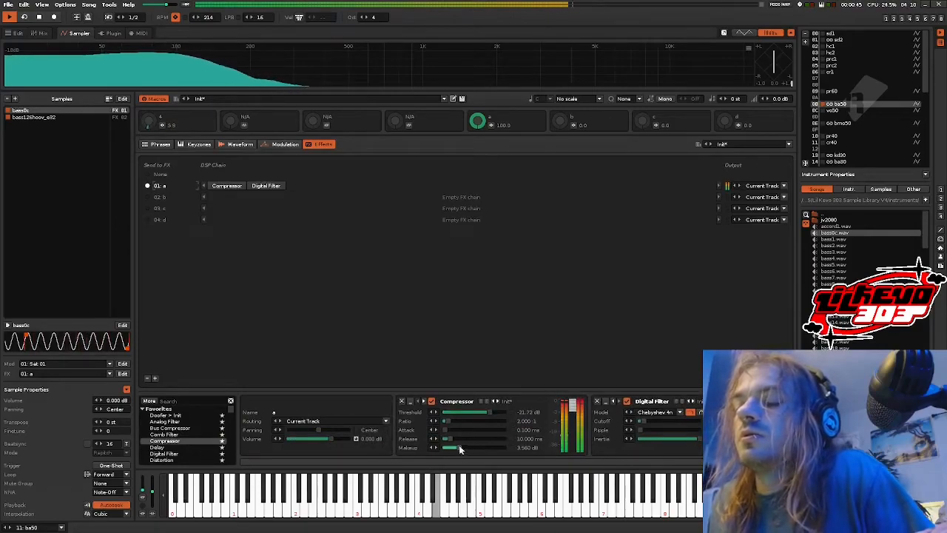
Step: Insert an EQ 10 between the Compressor and Digital Filter in chain a and boost the lows around 52.5 Hz
scroll(177, 441, down, 2)
drag(178, 441, 214, 381)
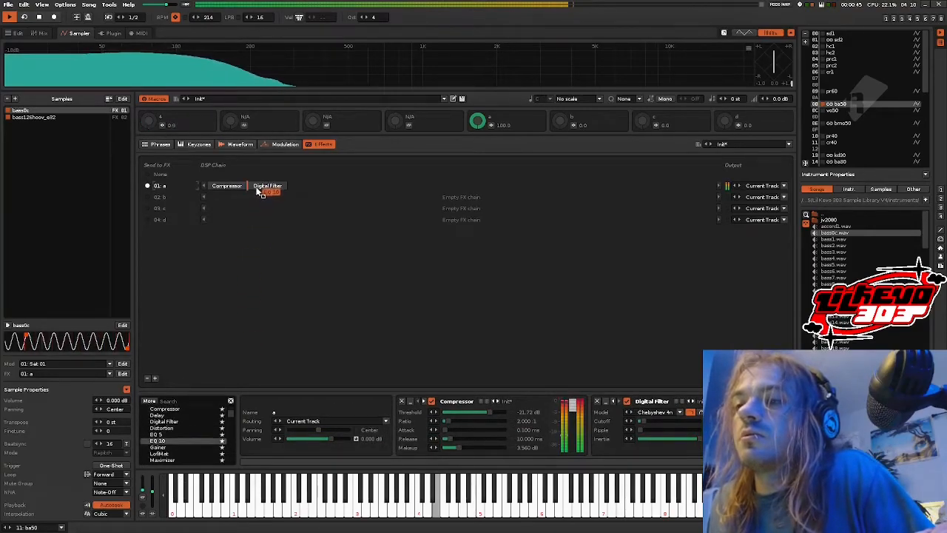
drag(258, 192, 255, 189)
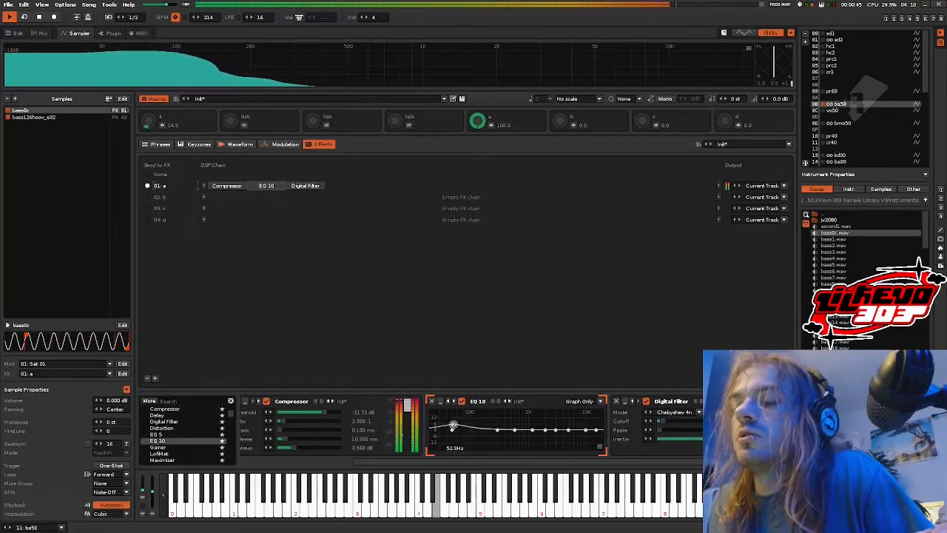
click(19, 32)
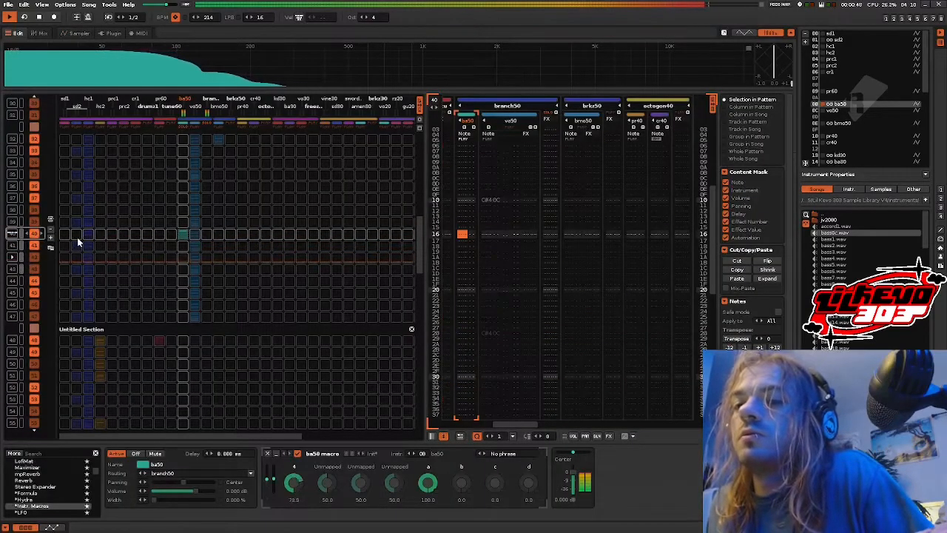
click(79, 34)
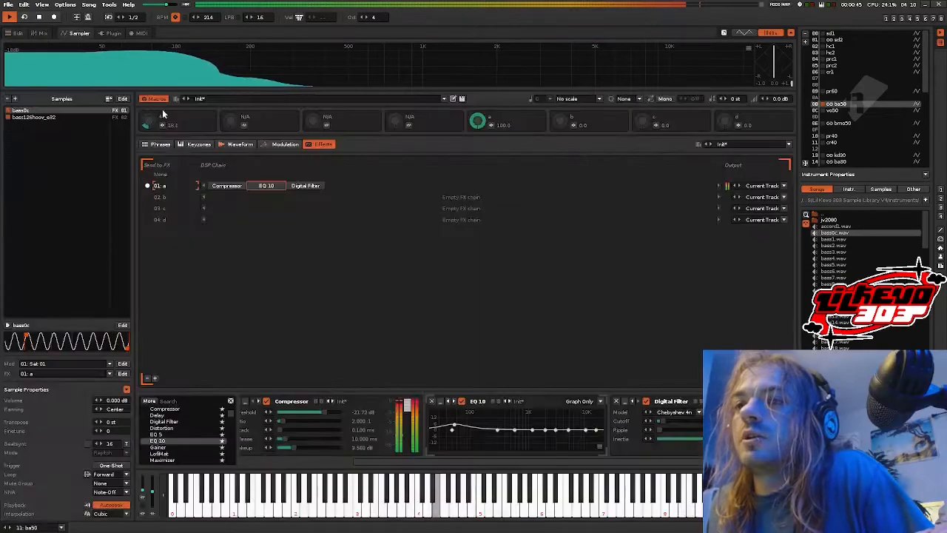
Step: Try different scaling curves for macro 1's pitch mapping during pattern playback and inspect the pitch modulation of Set 01
click(163, 125)
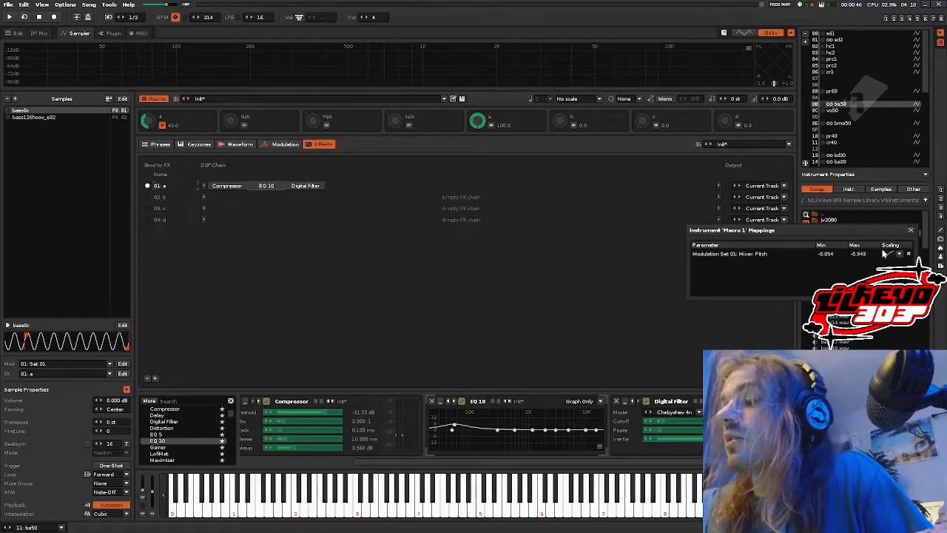
key(space)
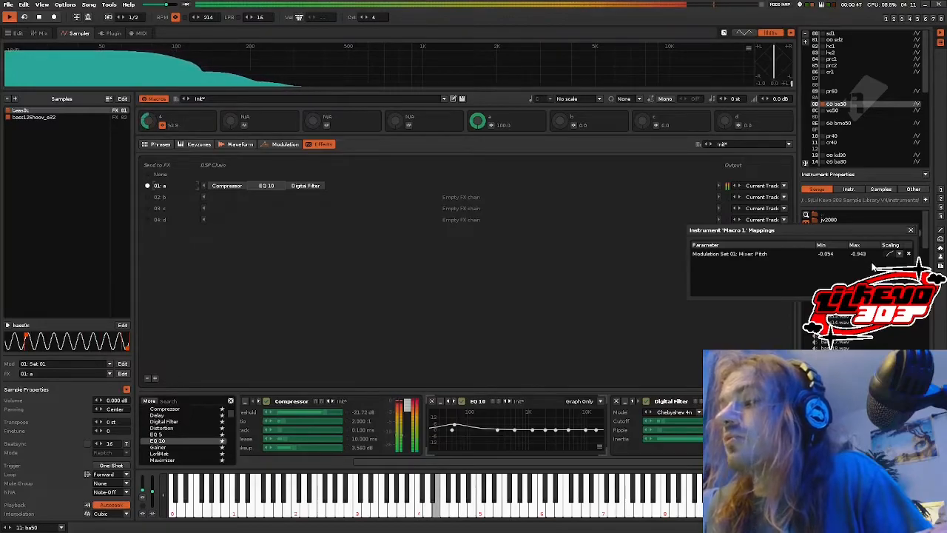
key(space)
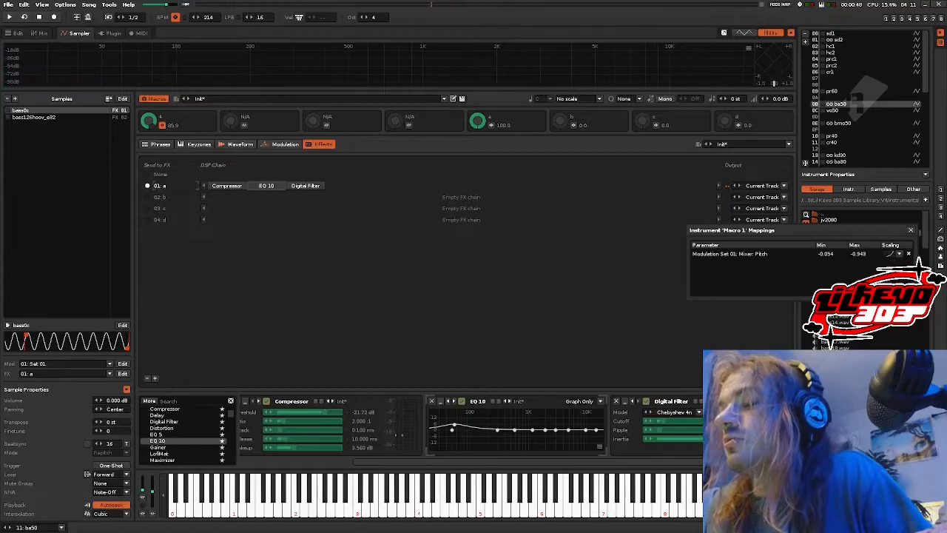
key(space)
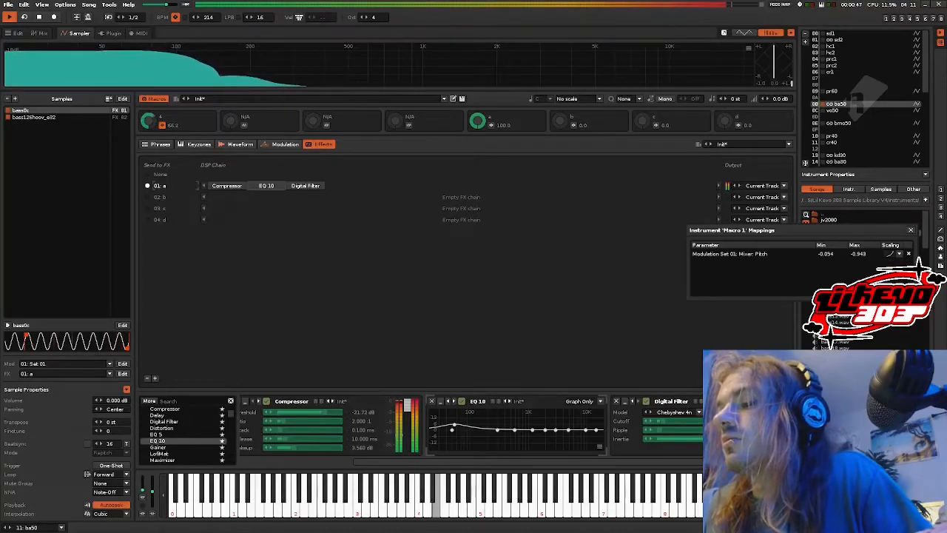
click(284, 144)
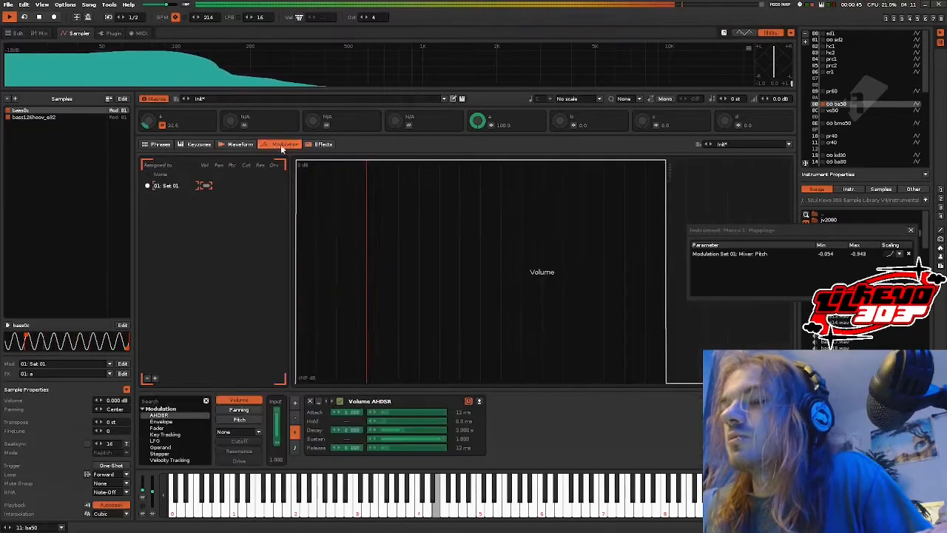
click(239, 419)
click(909, 232)
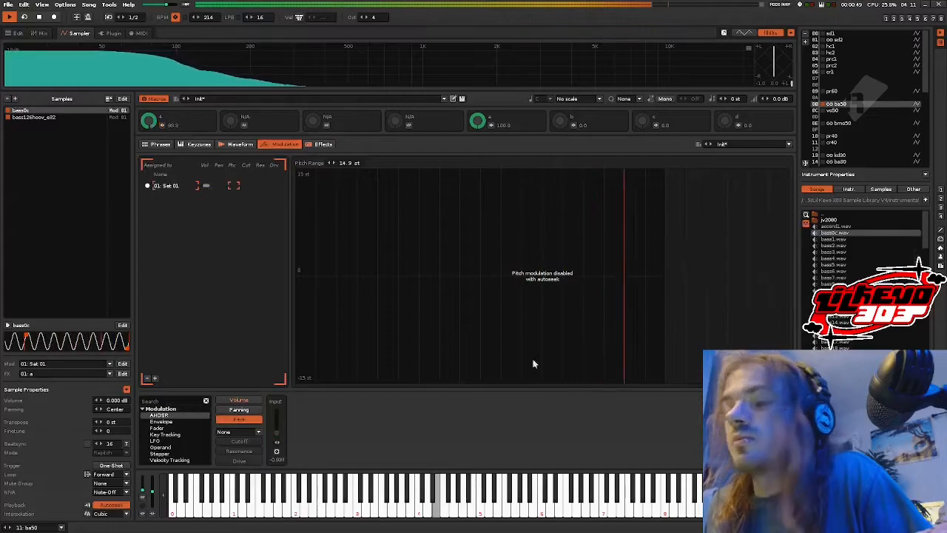
Step: Readjust the scaling curve of macro 1's pitch mapping while replaying the bass pattern, and close the mappings
click(163, 126)
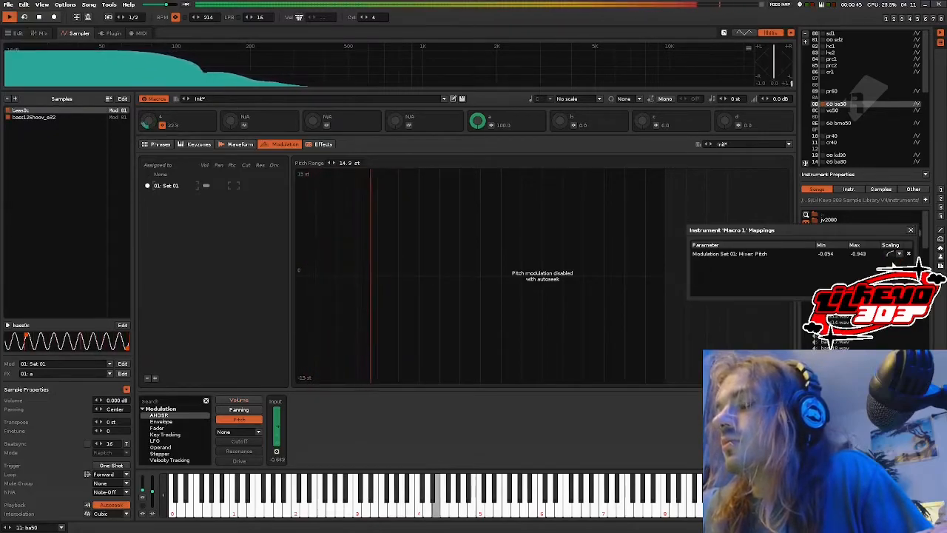
key(space)
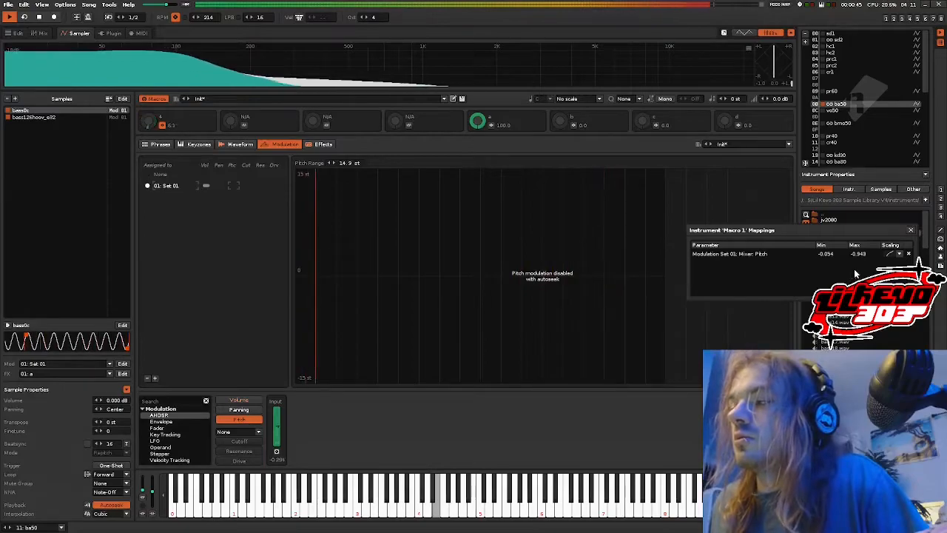
key(space)
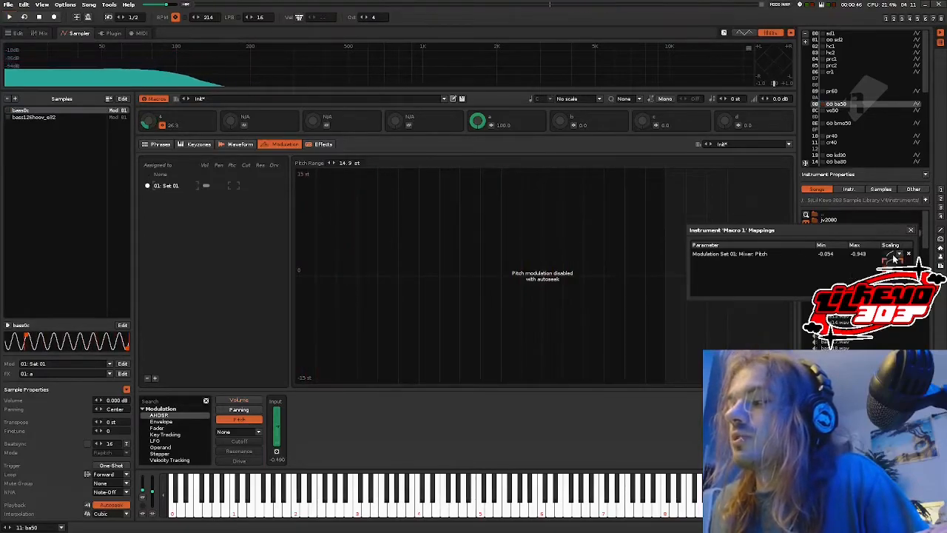
key(space)
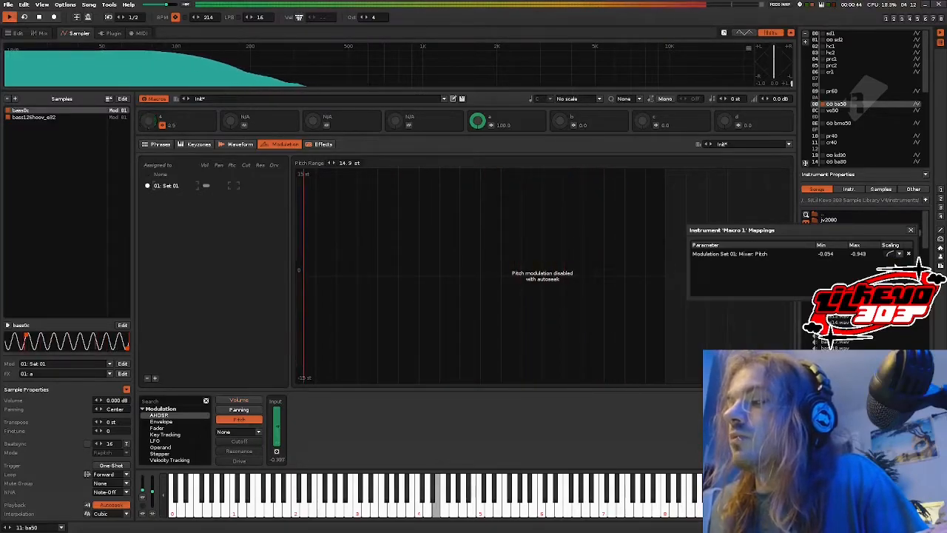
click(911, 230)
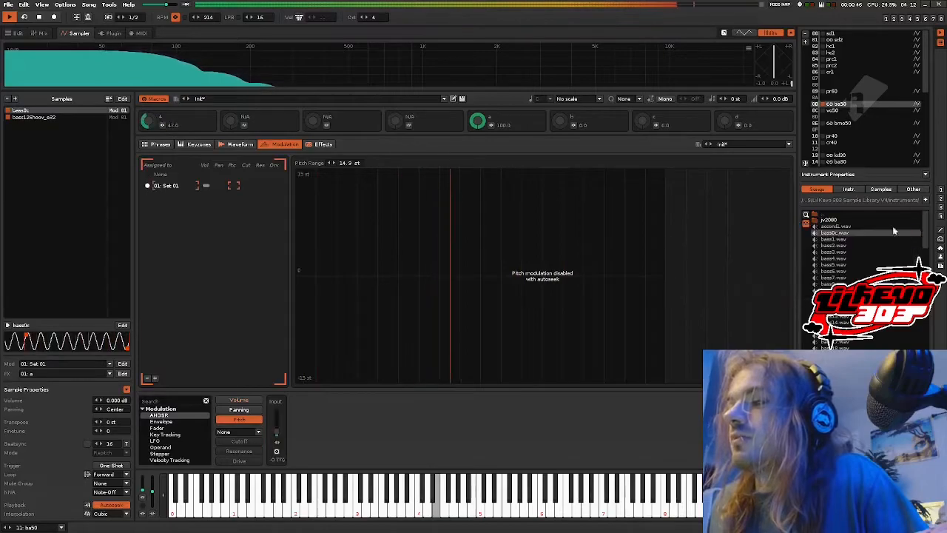
Step: Move the boosted low band of chain a's EQ 10 to about 72 Hz
click(318, 144)
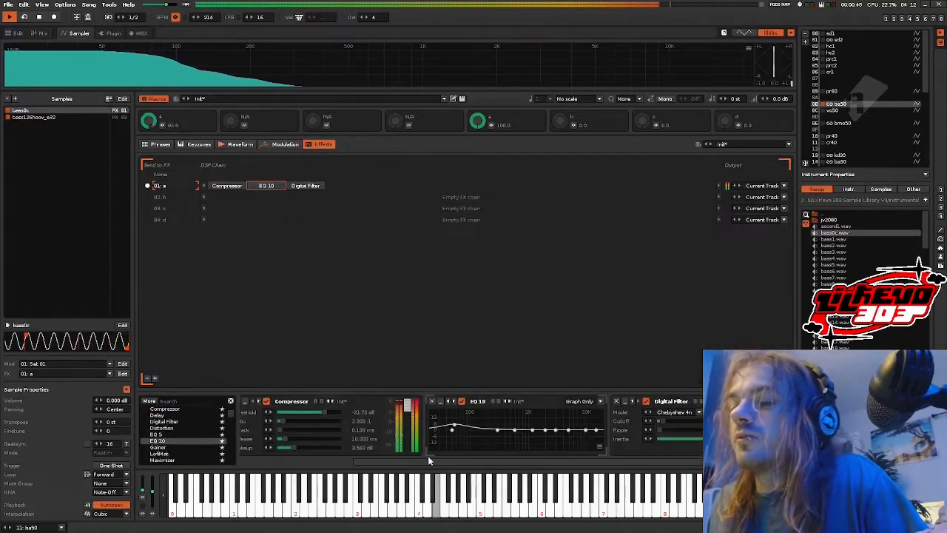
mouse_move(454, 425)
mouse_down()
mouse_move(446, 424)
mouse_move(456, 425)
mouse_up()
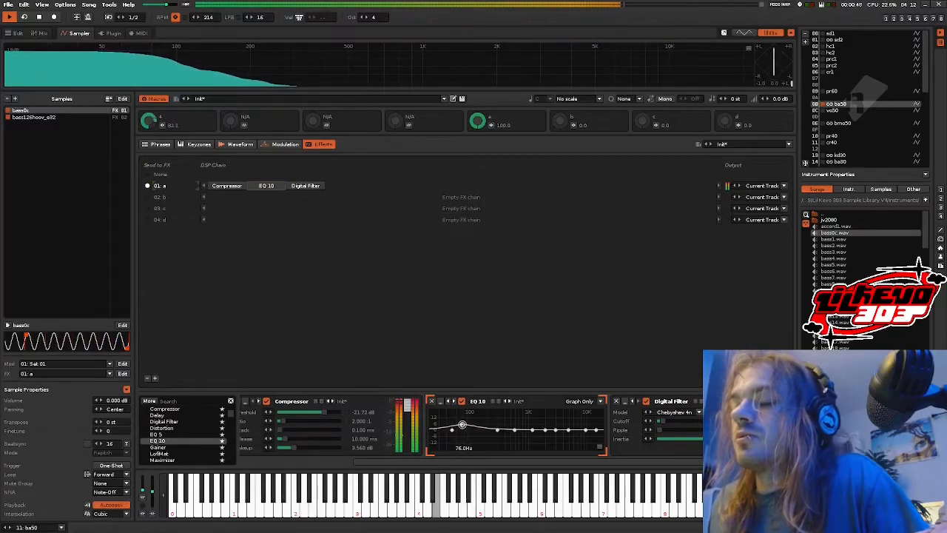
drag(459, 425, 460, 425)
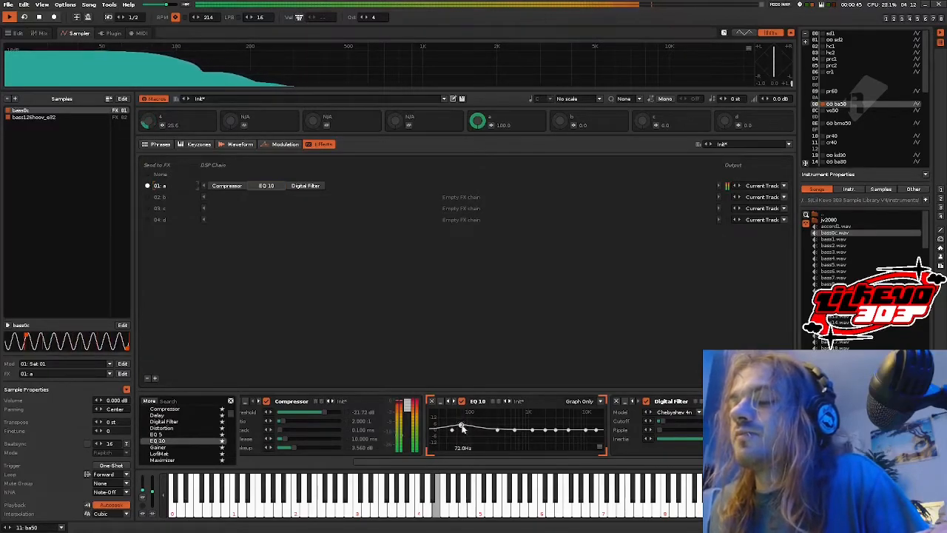
drag(493, 462, 553, 462)
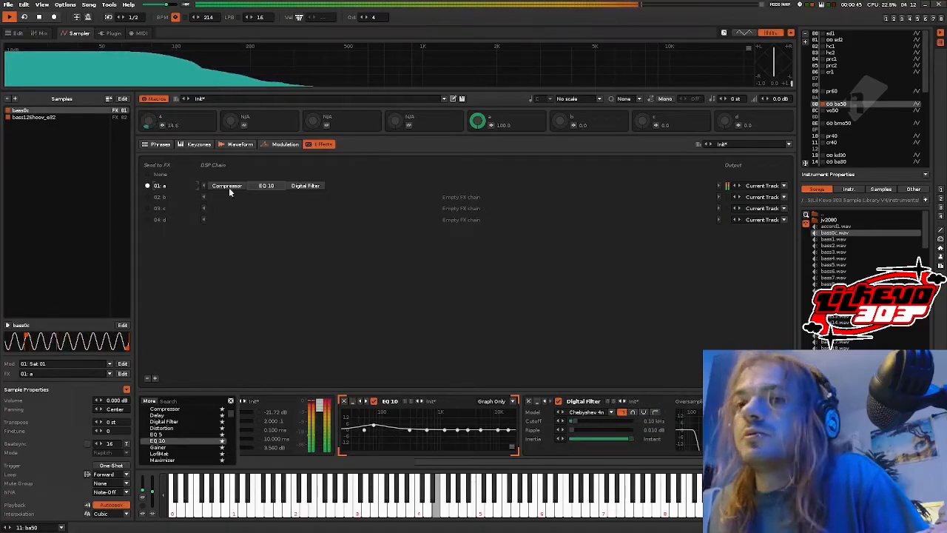
Step: Stop playback, select the bass126hoov_e32 sample and raise macro b to 100 to bring in FX chain b
key(space)
click(84, 118)
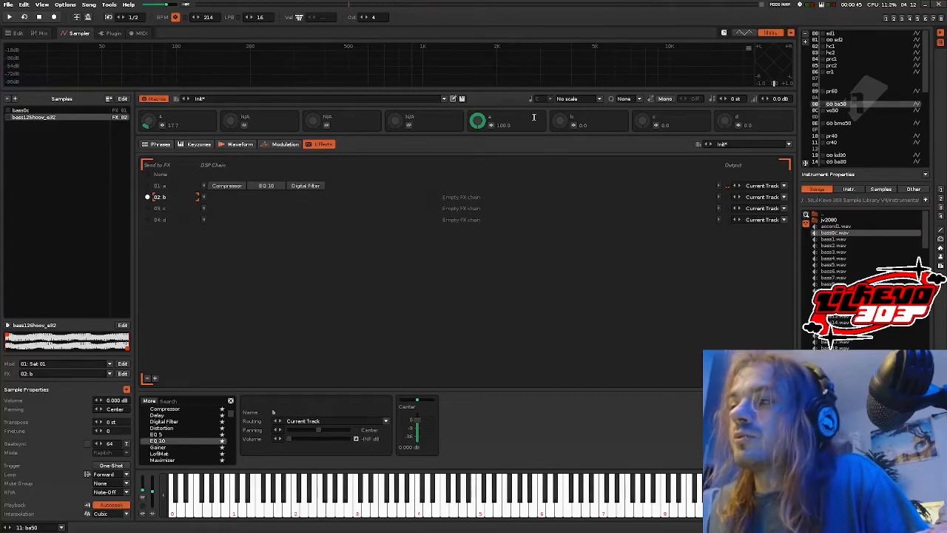
scroll(62, 170, up, 1)
scroll(63, 169, down, 1)
scroll(62, 170, up, 1)
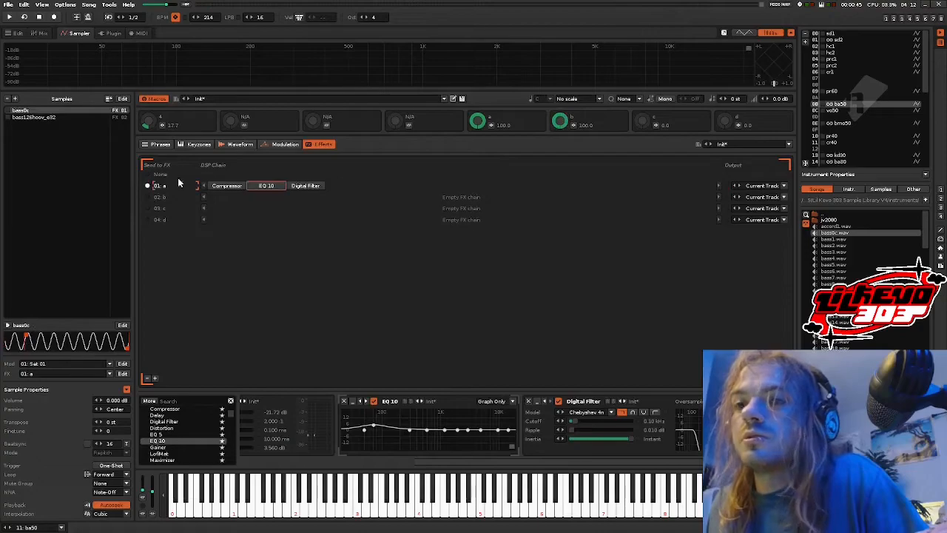
scroll(102, 151, down, 1)
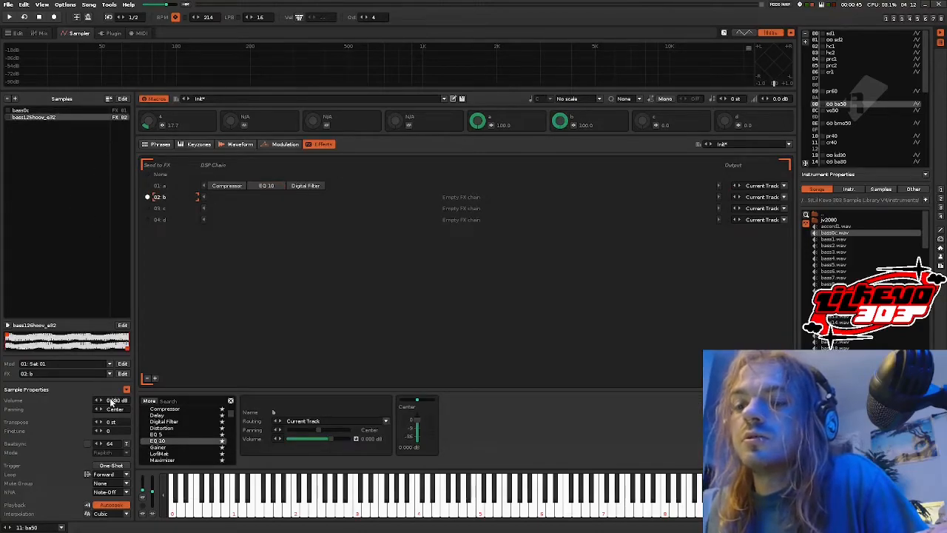
Step: Transpose the bass126hoov_e32 sample to -4 st and replay it together with the bass0c sub
click(30, 110)
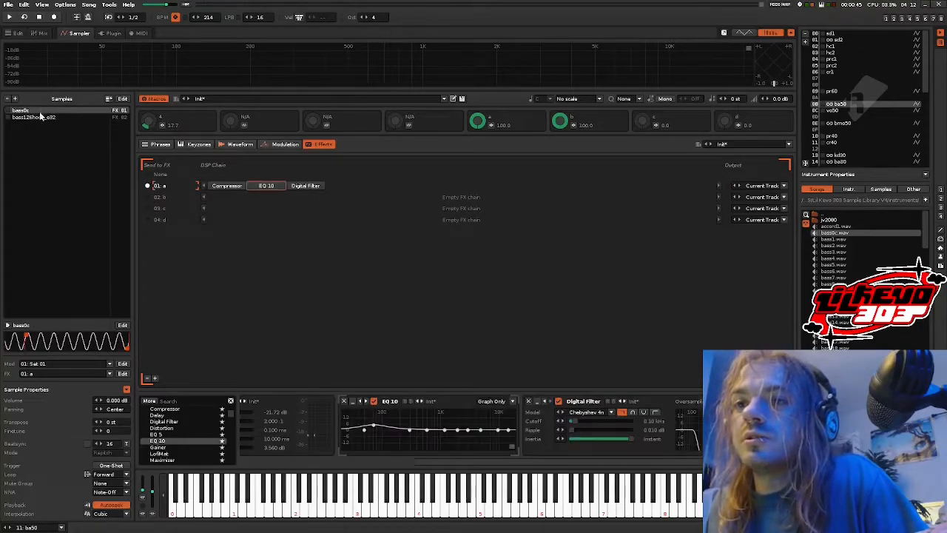
click(40, 117)
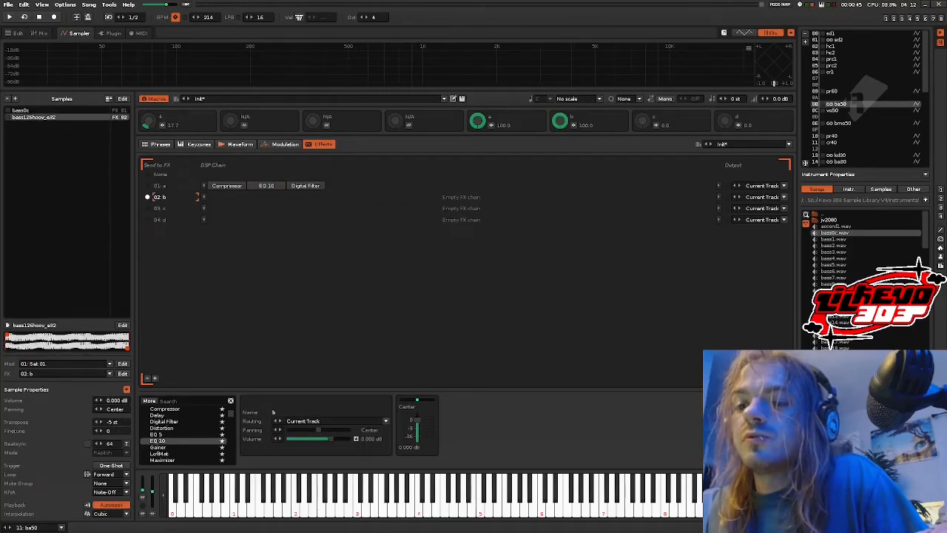
key(space)
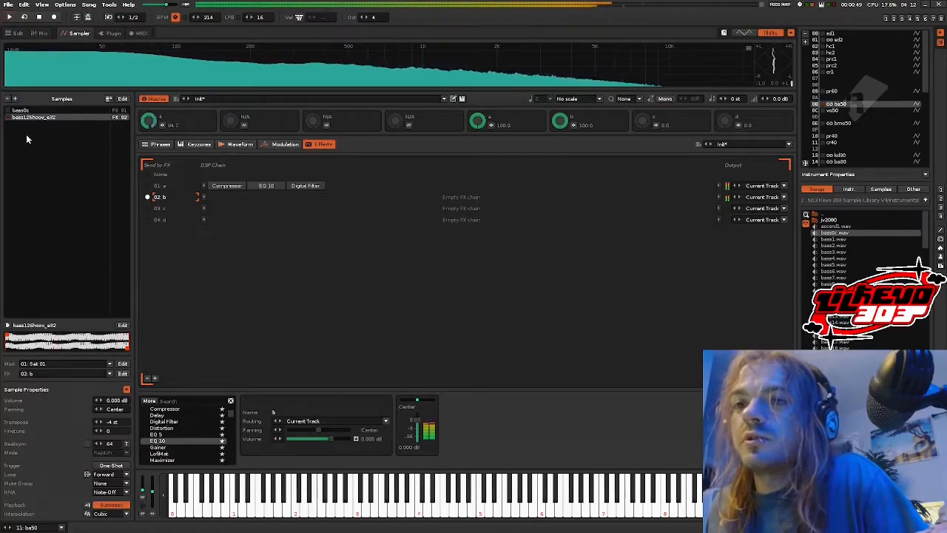
Step: Duplicate the bass126hoov_e32 sample in the ba50 instrument and reselect the original
right_click(42, 117)
click(55, 155)
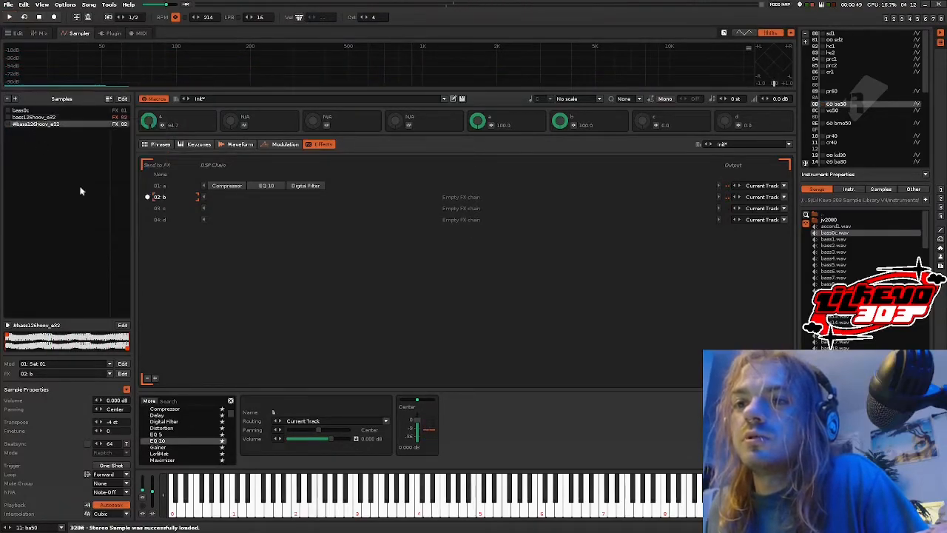
scroll(84, 175, up, 1)
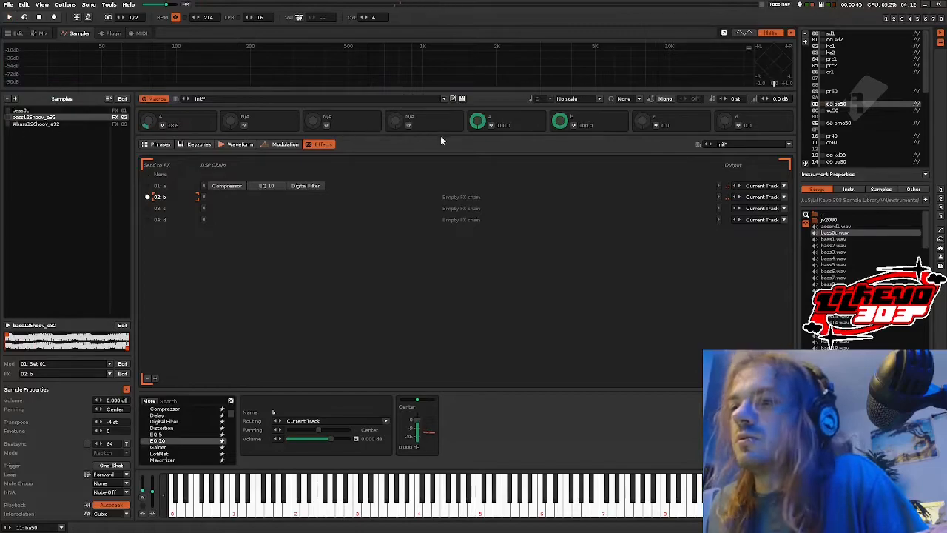
Step: Convert the original bass126hoov_e32 sample from stereo to a single mono channel
click(235, 144)
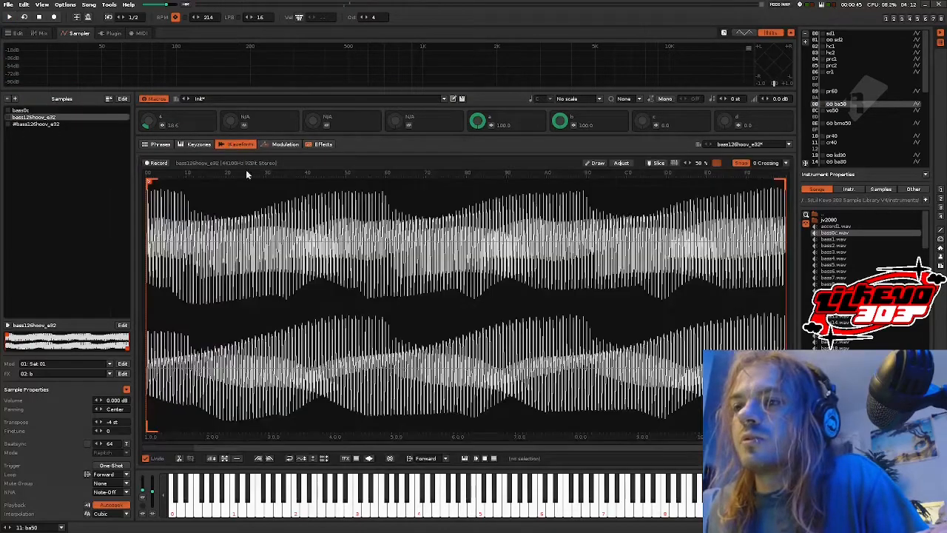
click(628, 164)
click(440, 268)
click(440, 283)
click(445, 288)
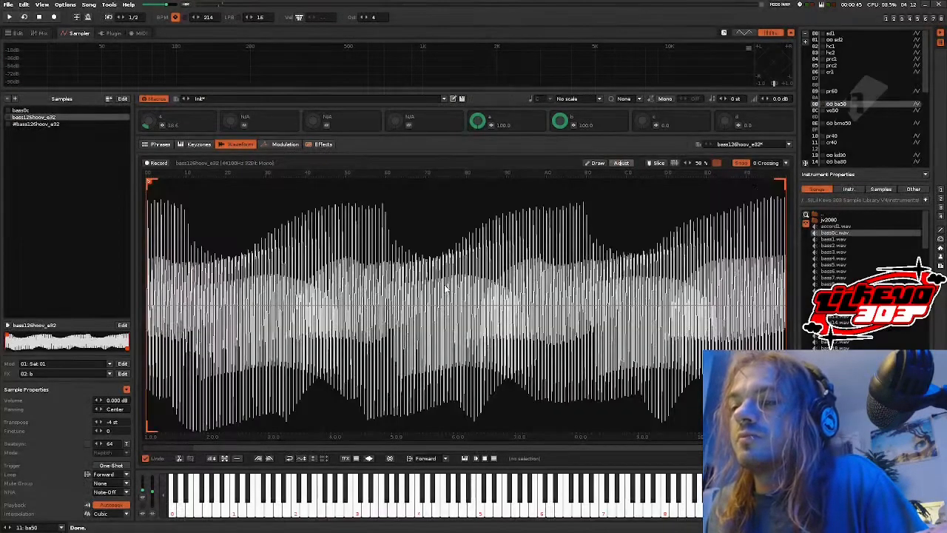
Step: Route the duplicated hoover sample to FX chain c and set its channel conversion to Mono (keep R)
click(318, 145)
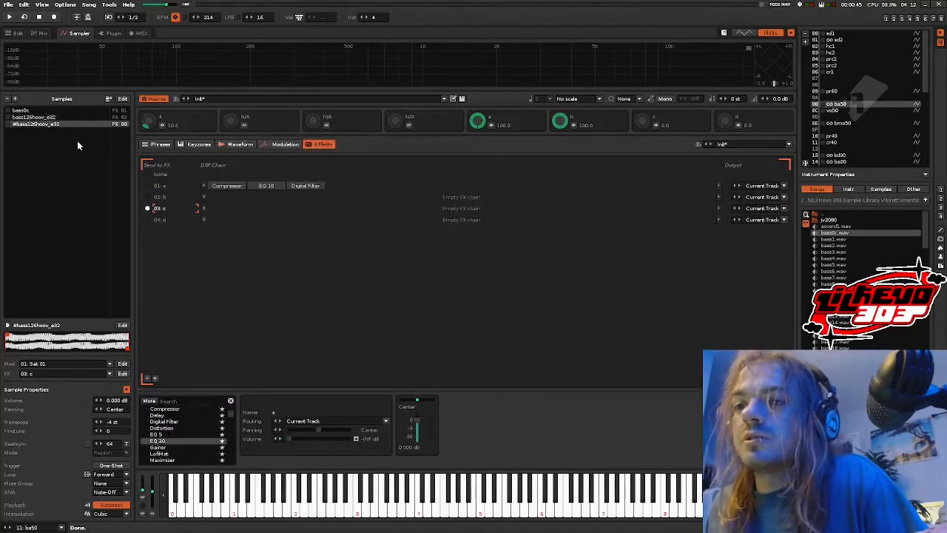
click(250, 145)
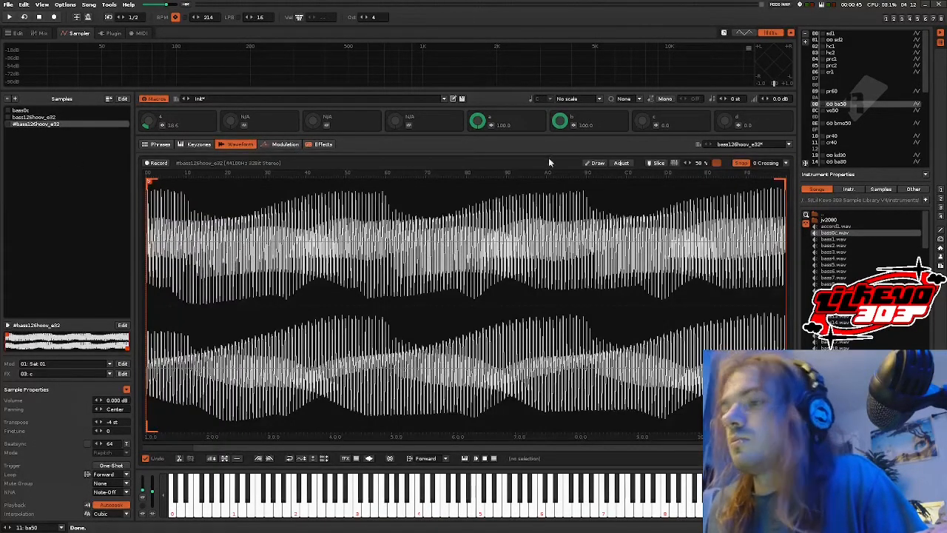
click(625, 165)
click(439, 268)
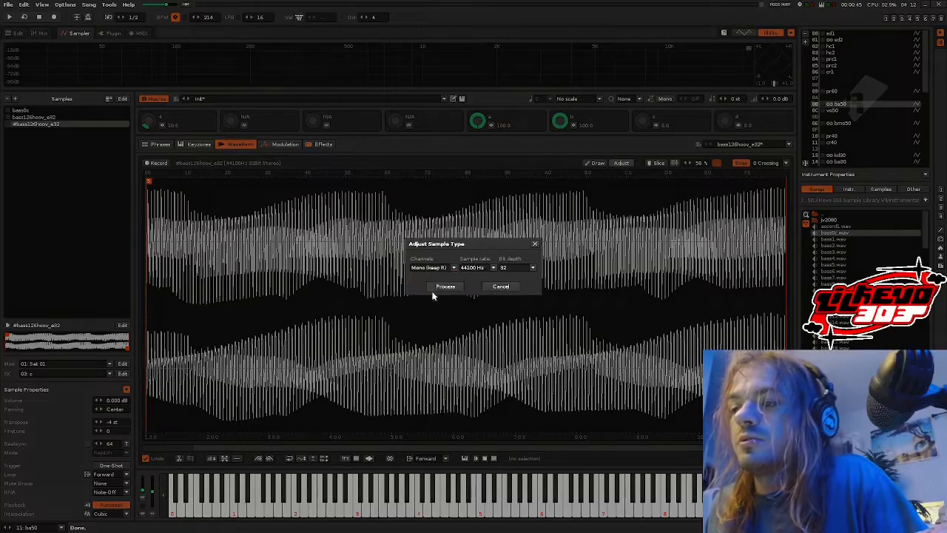
Step: Convert the #bass126hoov_e32 sample to 32-bit, 44100 Hz mono, keeping only the right channel
click(434, 293)
click(437, 285)
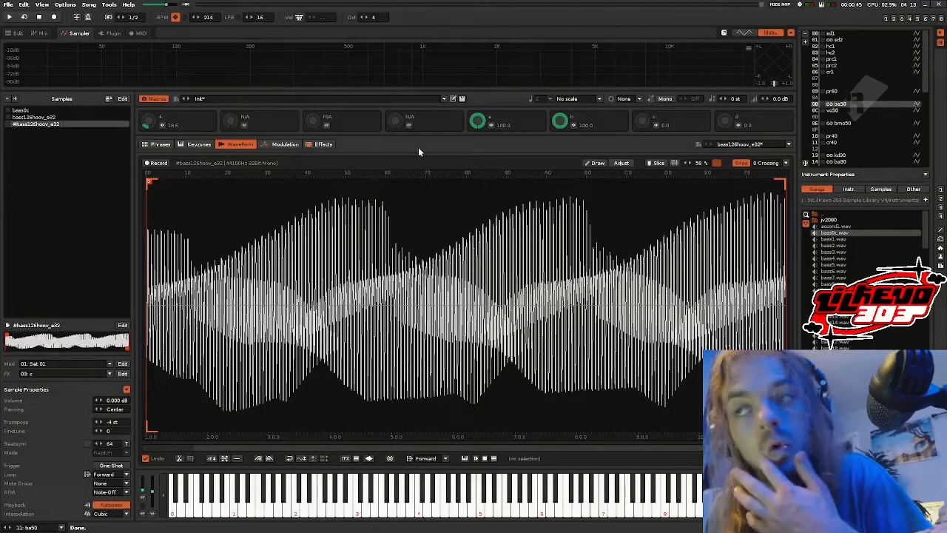
Step: Pan effect chain b to 50 L and chain c to 50 R, auditioning the song in between
click(325, 145)
scroll(68, 179, up, 1)
scroll(69, 180, down, 1)
scroll(69, 179, up, 1)
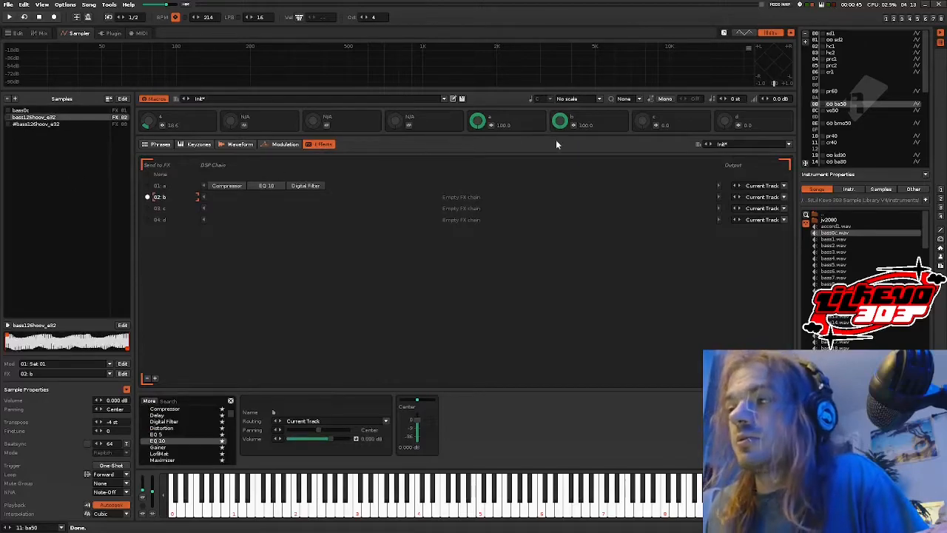
key(space)
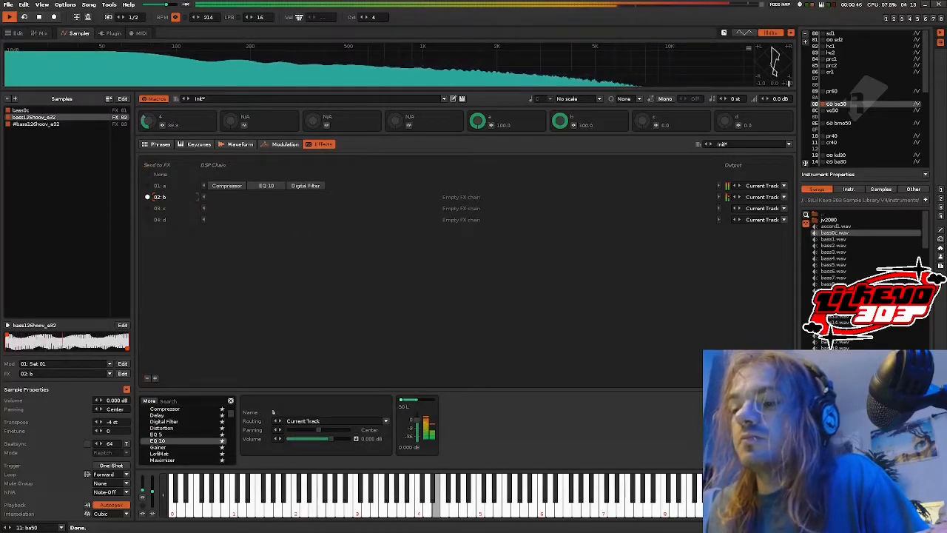
key(space)
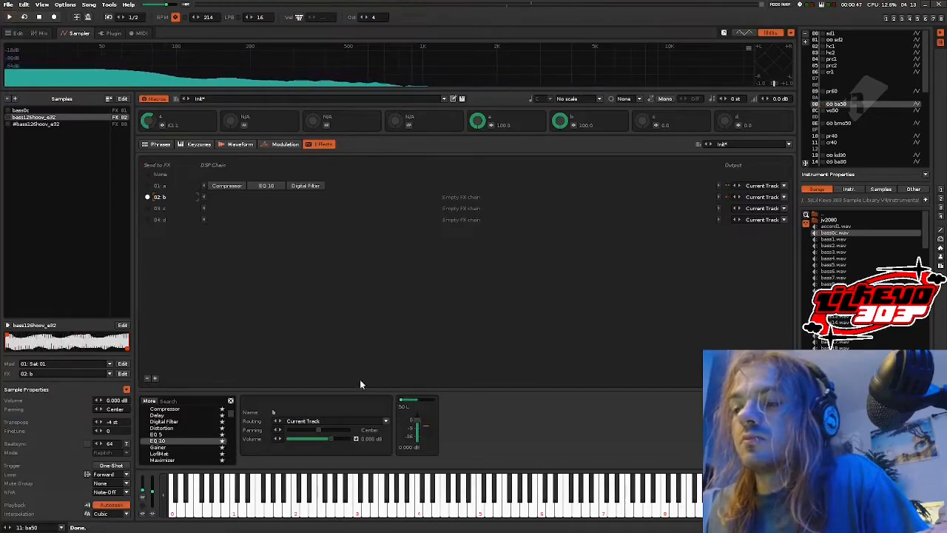
scroll(86, 153, down, 1)
key(space)
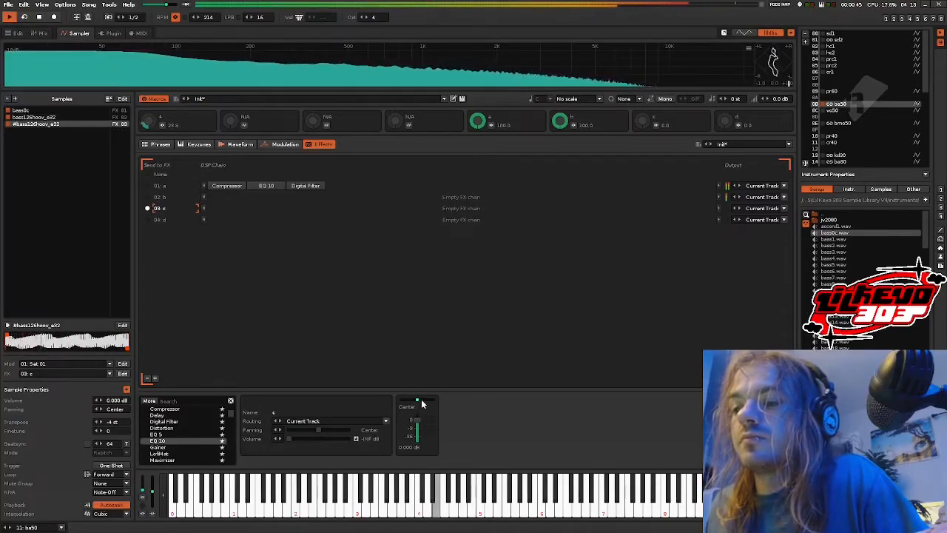
drag(420, 399, 444, 396)
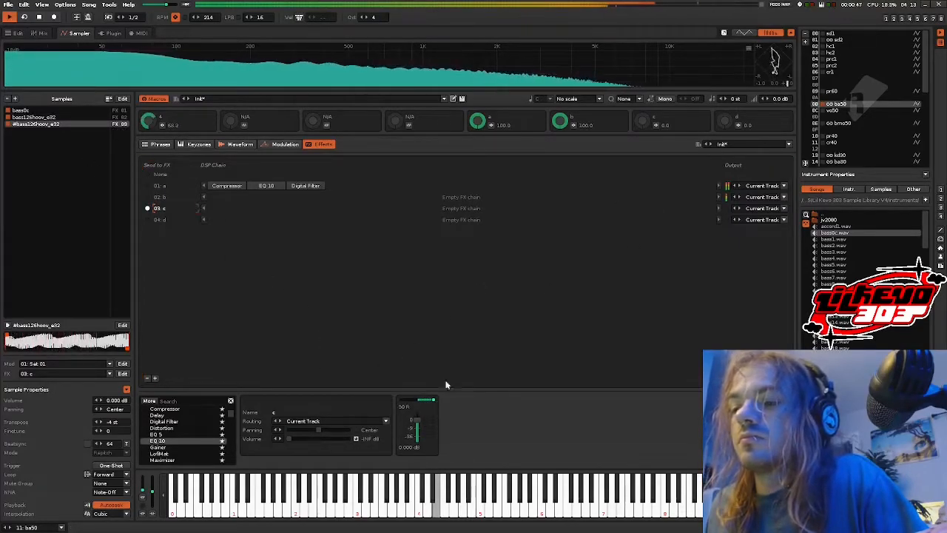
Step: Compare layers b and c by ear by sweeping their macros during playback
drag(559, 121, 560, 195)
mouse_move(642, 121)
mouse_down()
mouse_move(642, 47)
mouse_move(645, 126)
mouse_up()
key(space)
drag(561, 122, 560, 48)
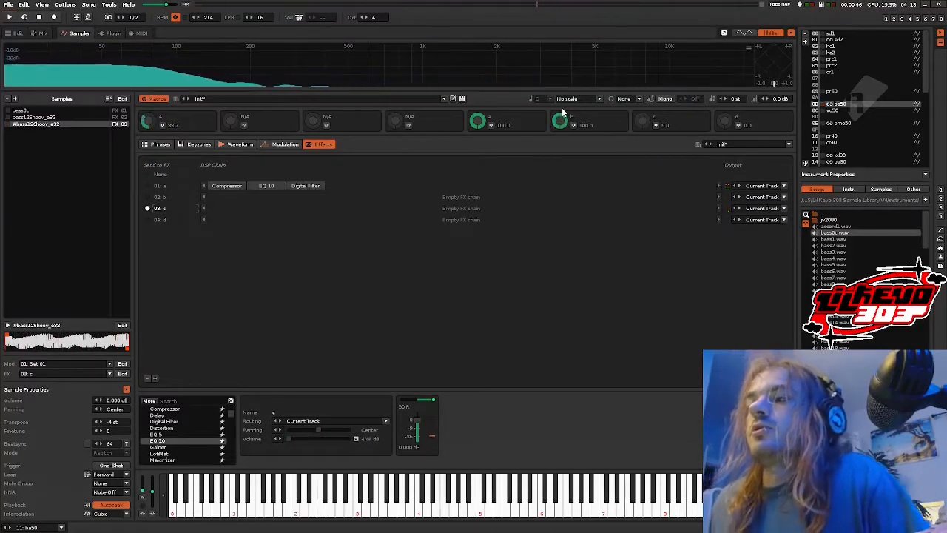
Step: Inspect the waveforms of the bass126hoov_e32 and bass0c samples
click(241, 145)
key(Up)
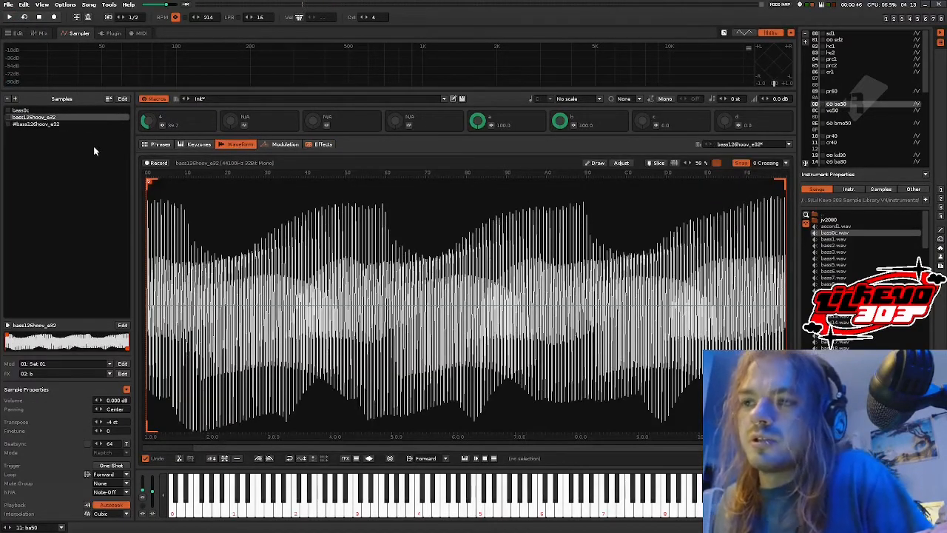
key(Up)
key(Down)
key(Up)
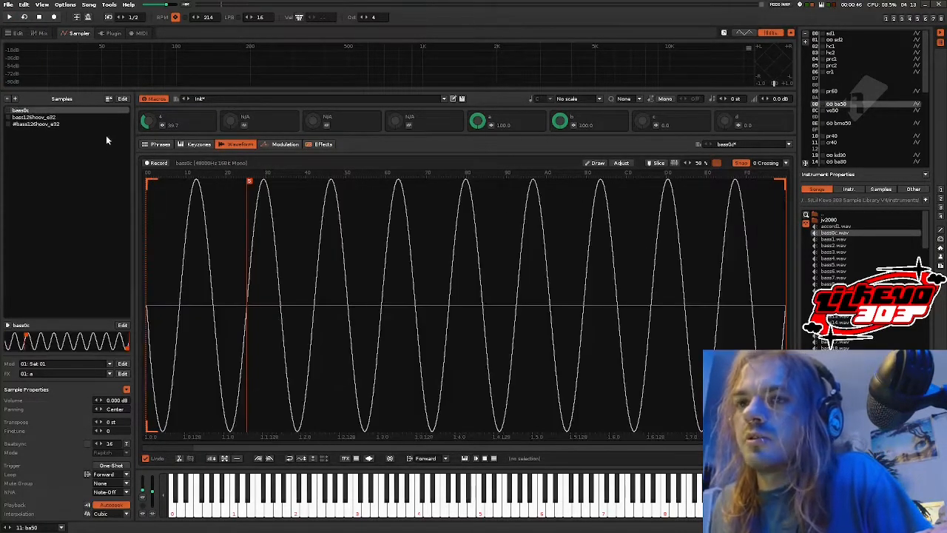
Step: Give effect chain b a low-cut EQ 10 preceded by a Fold-mode Distortion with about 17.5% drive and 48.6% tone
click(285, 145)
click(323, 144)
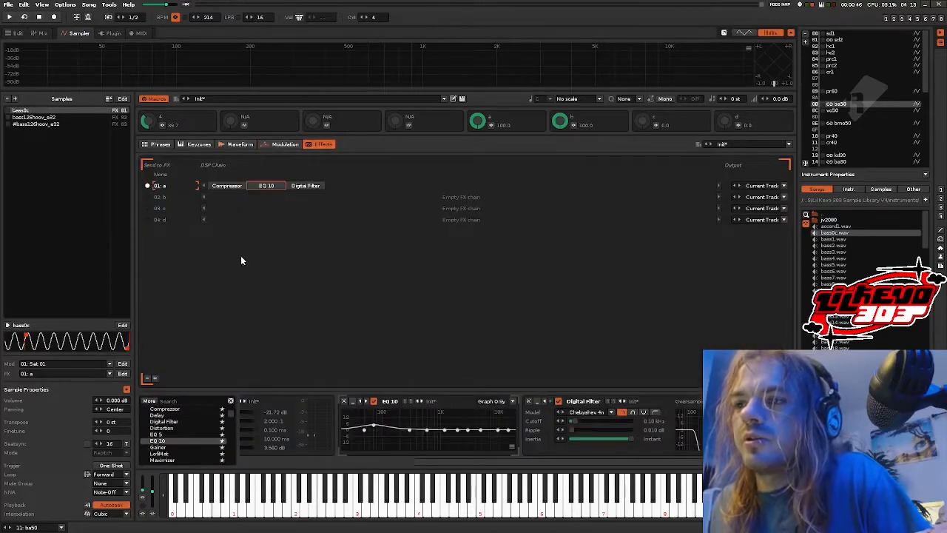
click(246, 199)
scroll(71, 182, down, 1)
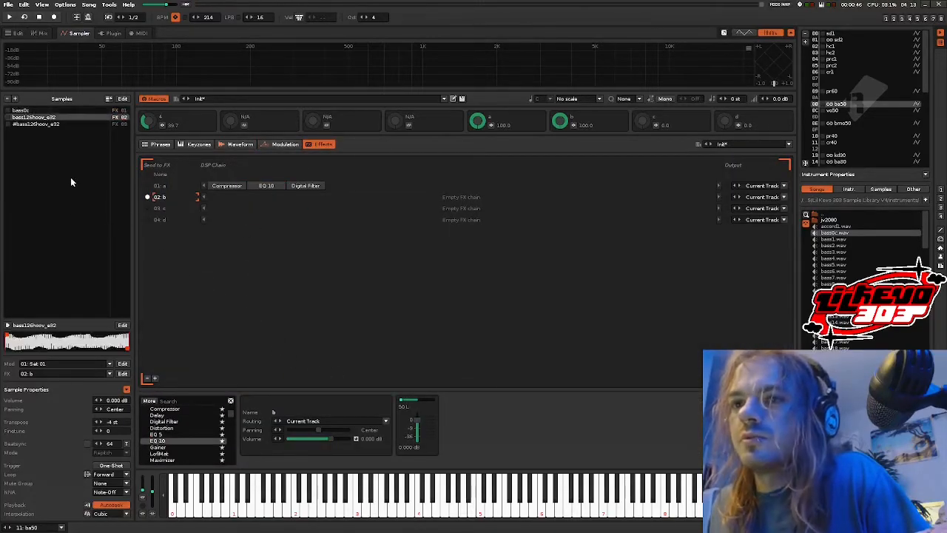
key(space)
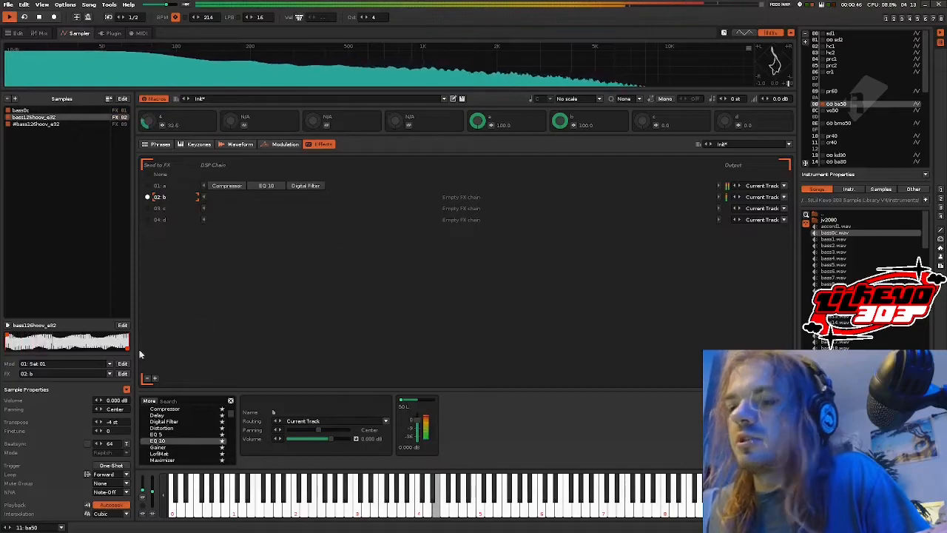
drag(157, 440, 429, 448)
mouse_move(486, 432)
mouse_down()
mouse_move(434, 422)
mouse_move(501, 429)
mouse_up()
drag(161, 427, 405, 423)
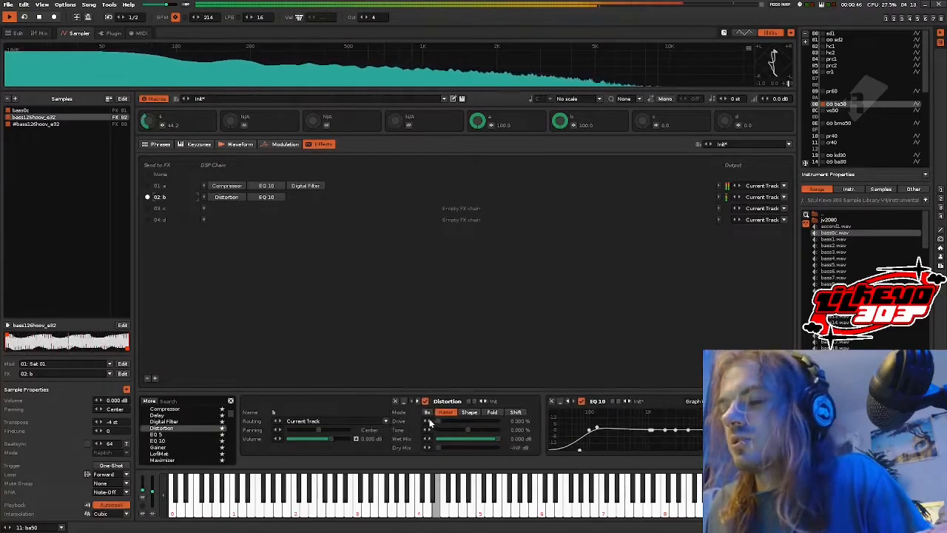
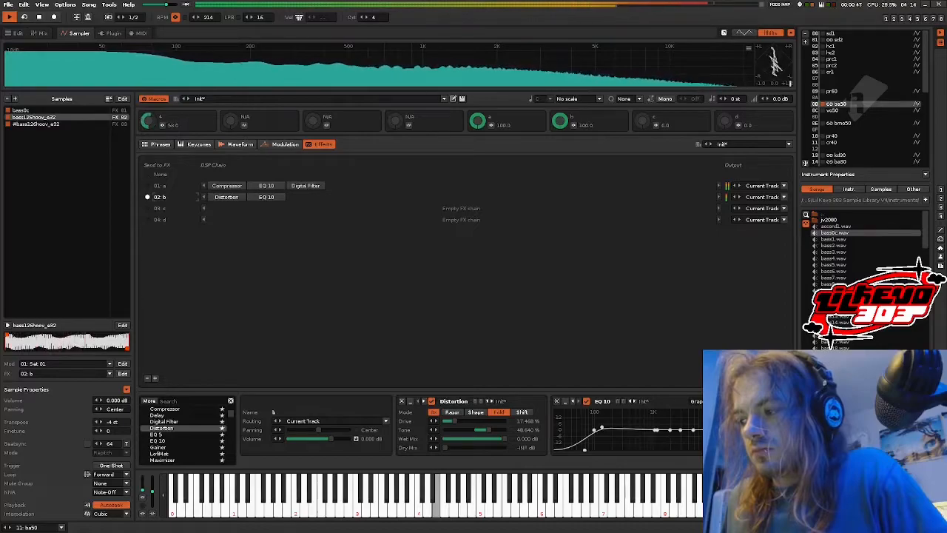
Step: Set macro b to 0 and macro c to 100 to isolate layer c, and select effect chain c
drag(560, 122, 574, 161)
drag(643, 127, 643, 88)
click(240, 209)
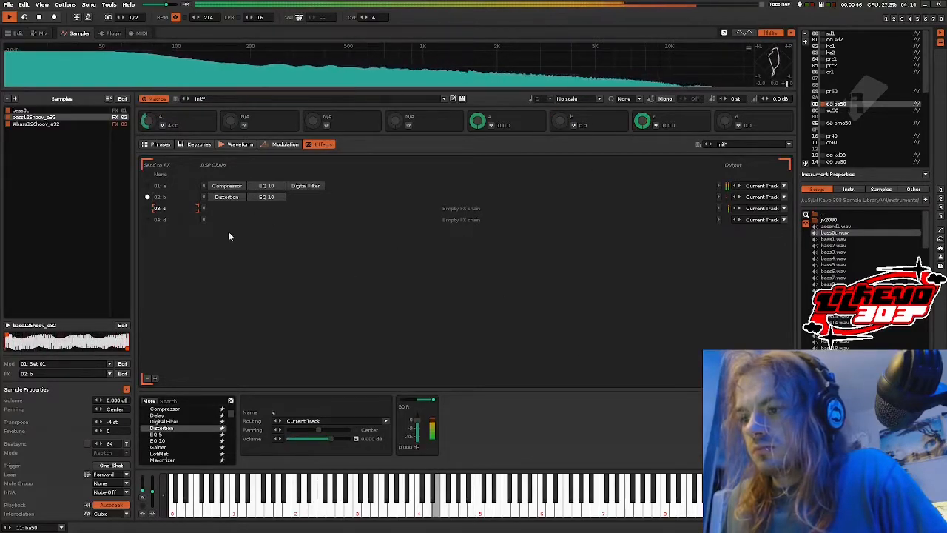
Step: Add a LofiMat to chain c with 13-bit crunch and a rate of about 5.2 kHz, blending wet and dry signal
double_click(161, 453)
drag(471, 412, 492, 412)
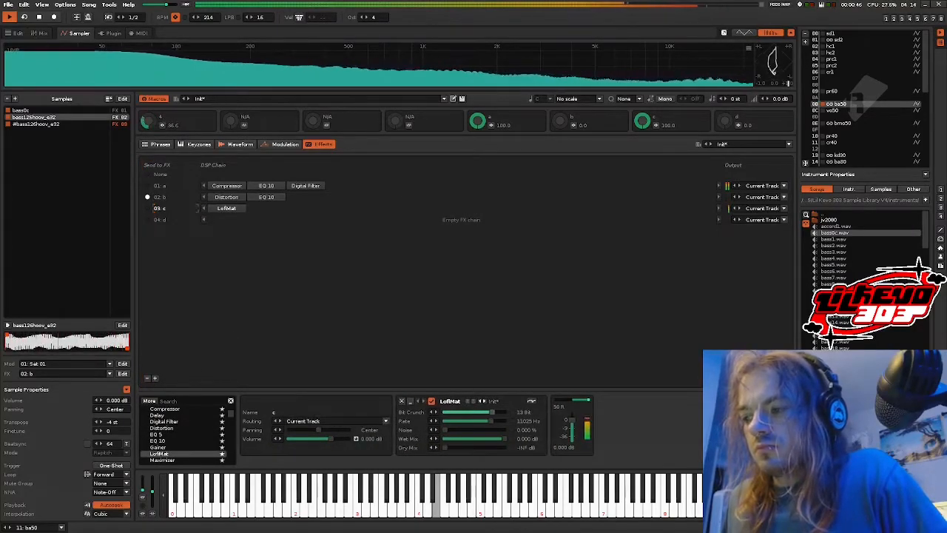
drag(444, 429, 466, 448)
click(489, 439)
Step: Add a Chebyshev high-pass Digital Filter after the LofiMat in chain c with a 0.12 kHz cutoff
drag(164, 422, 266, 210)
click(601, 412)
click(588, 393)
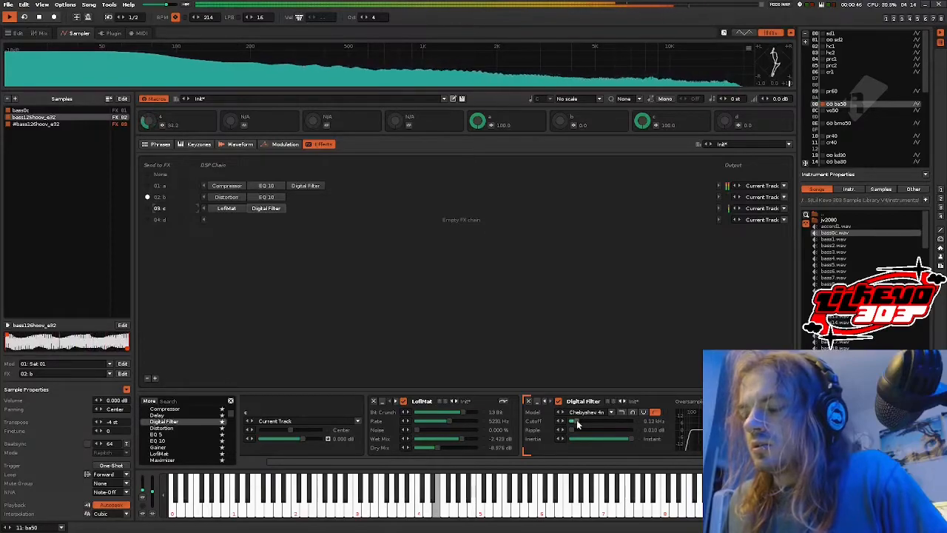
Step: Add an EQ 10 to the end of chain c, cutting 67 Hz and 3670 Hz and boosting 131 Hz by about 4.5 dB
drag(157, 440, 326, 213)
drag(592, 433, 638, 419)
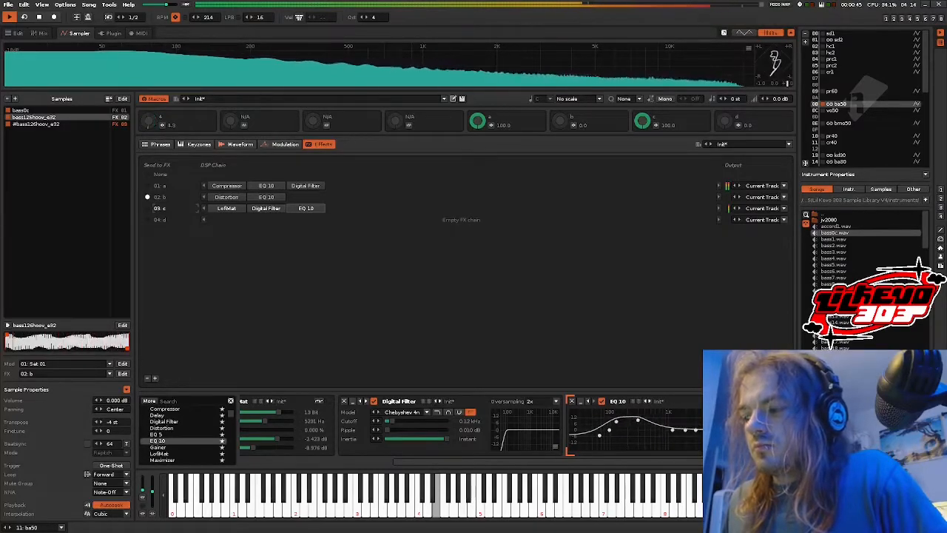
scroll(473, 436, right, 5)
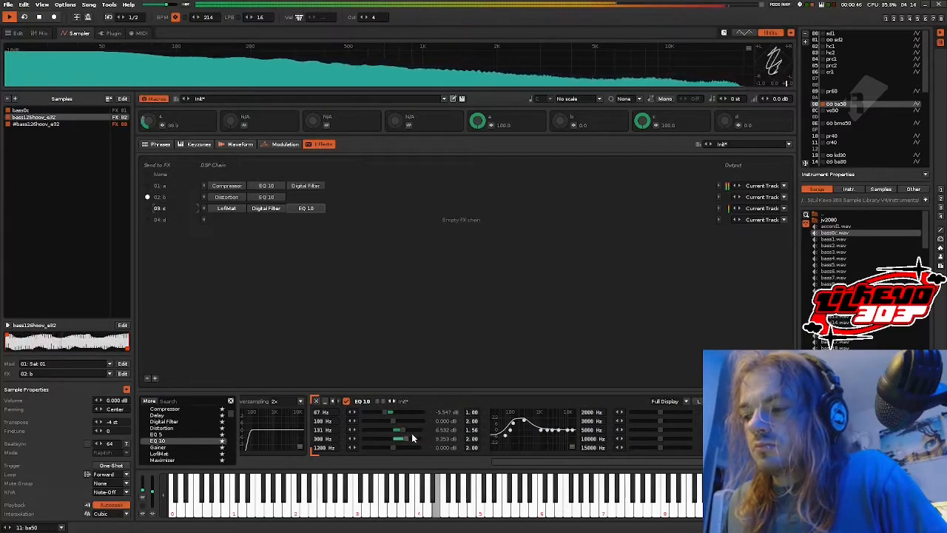
drag(403, 430, 397, 430)
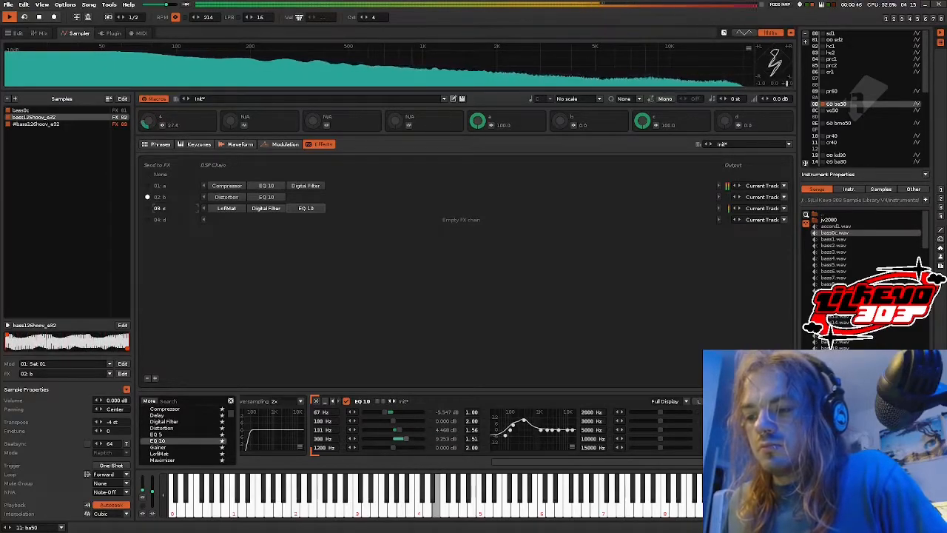
drag(573, 430, 550, 462)
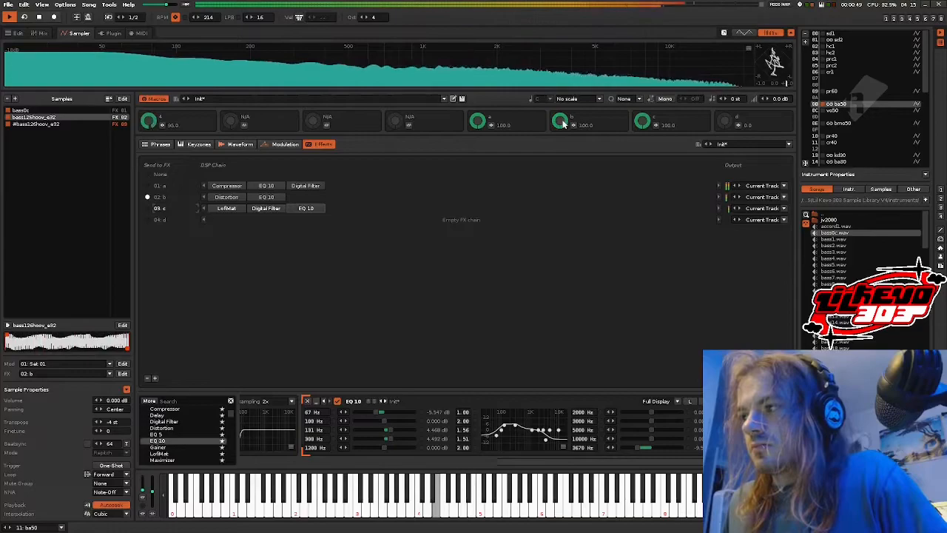
Step: Turn off the solos on ba50 and the branch50 group in the mixer and play the full mix
click(281, 200)
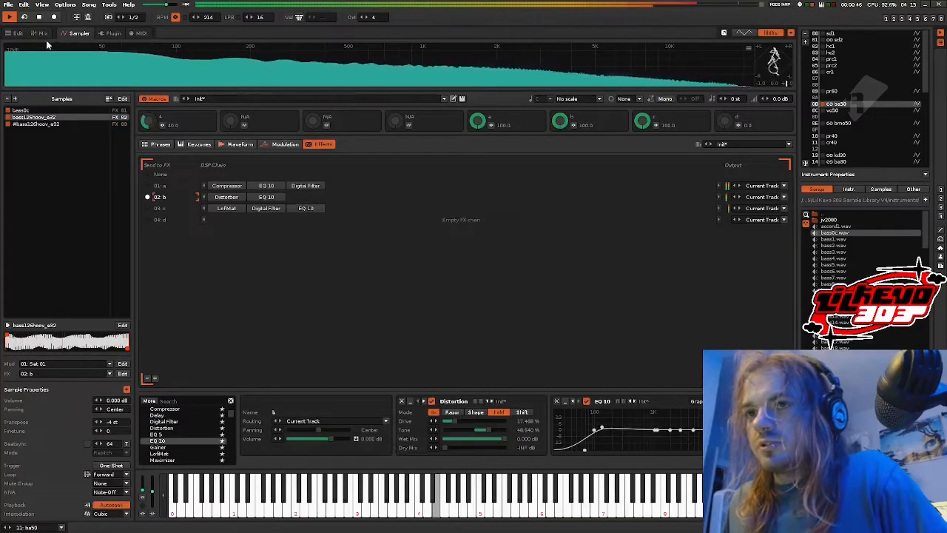
click(42, 33)
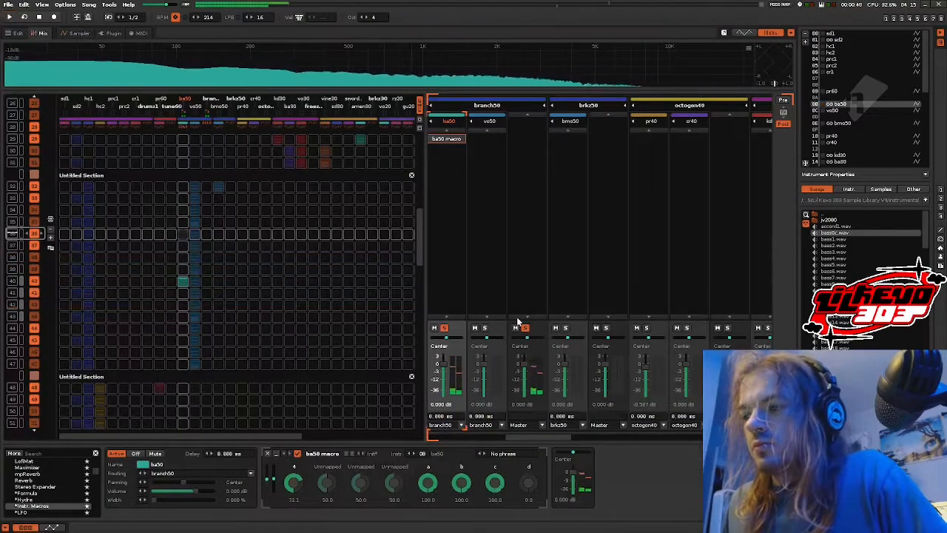
click(525, 328)
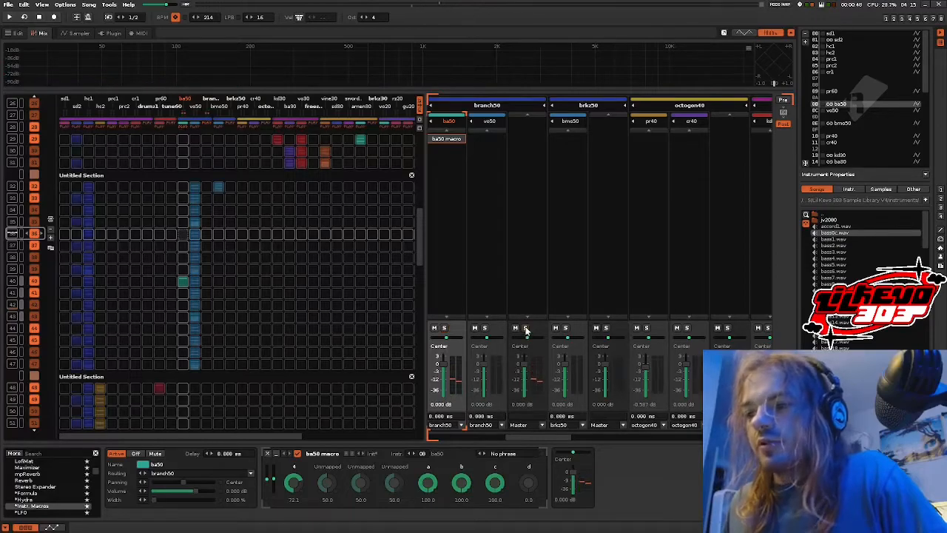
scroll(374, 263, down, 2)
key(space)
scroll(375, 259, down, 1)
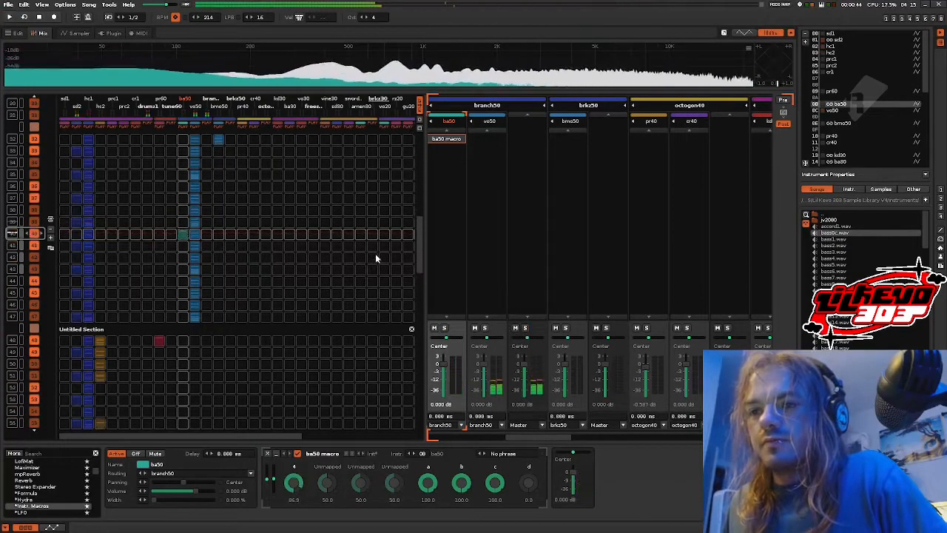
Step: Enter a note-off at line 3F of the ba50 track in sequence position 43
click(18, 33)
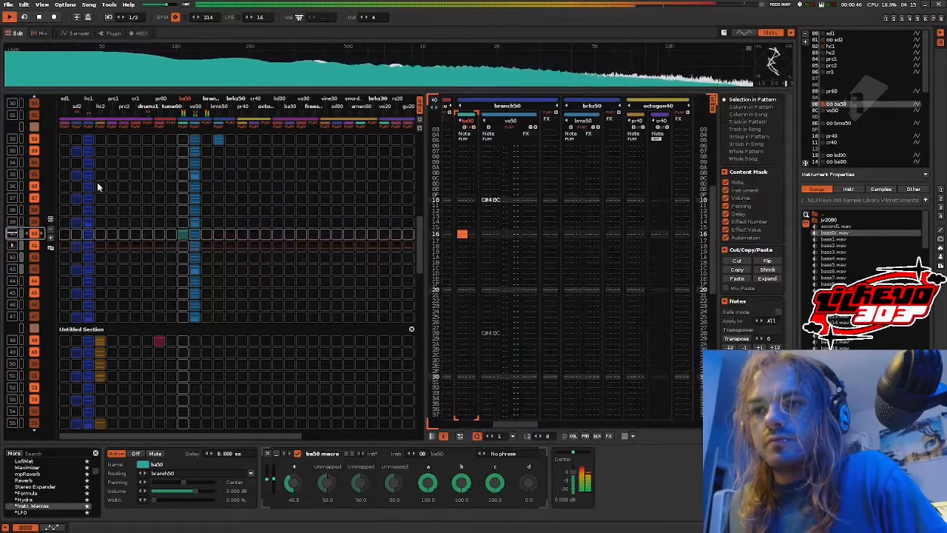
scroll(148, 222, down, 3)
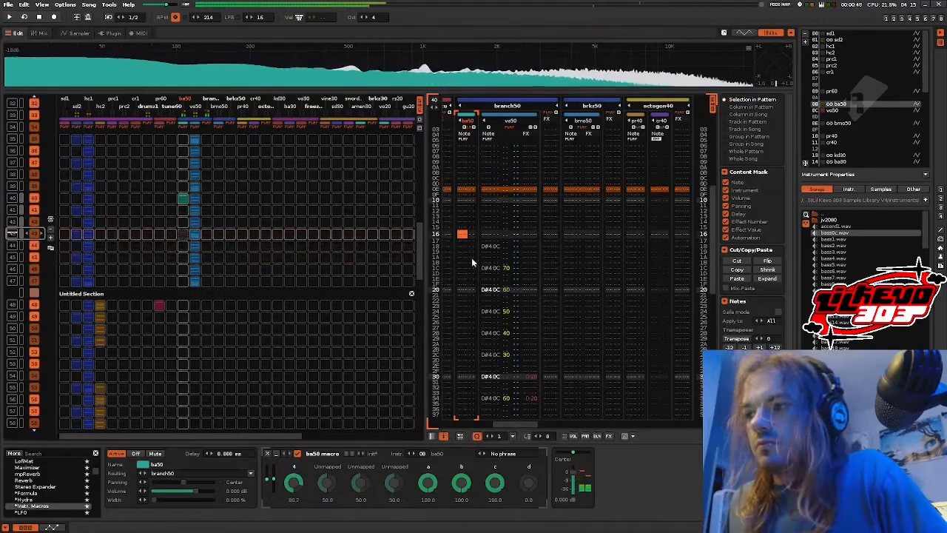
click(459, 296)
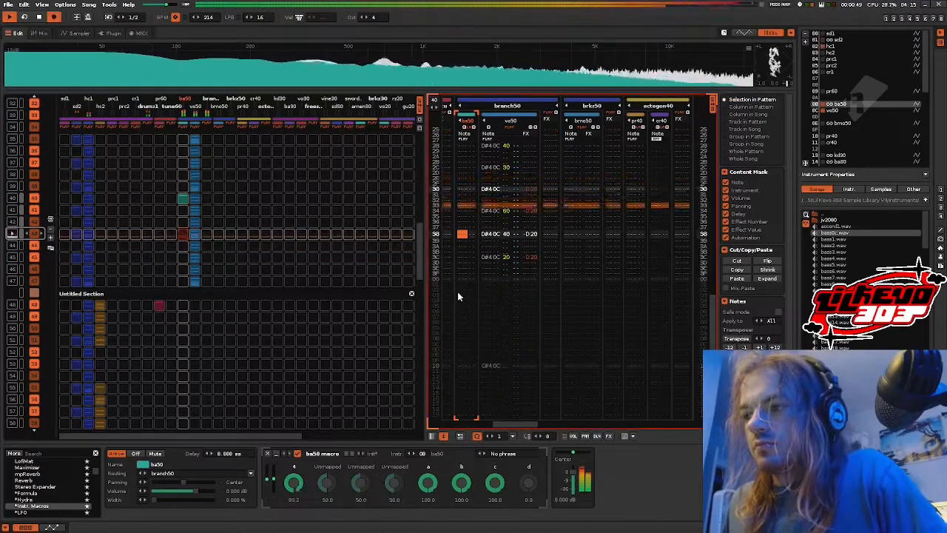
scroll(183, 230, up, 3)
Step: Copy the ba50 pattern slots from positions 40–43 to positions 32–35 and audition them
right_click(190, 238)
click(193, 250)
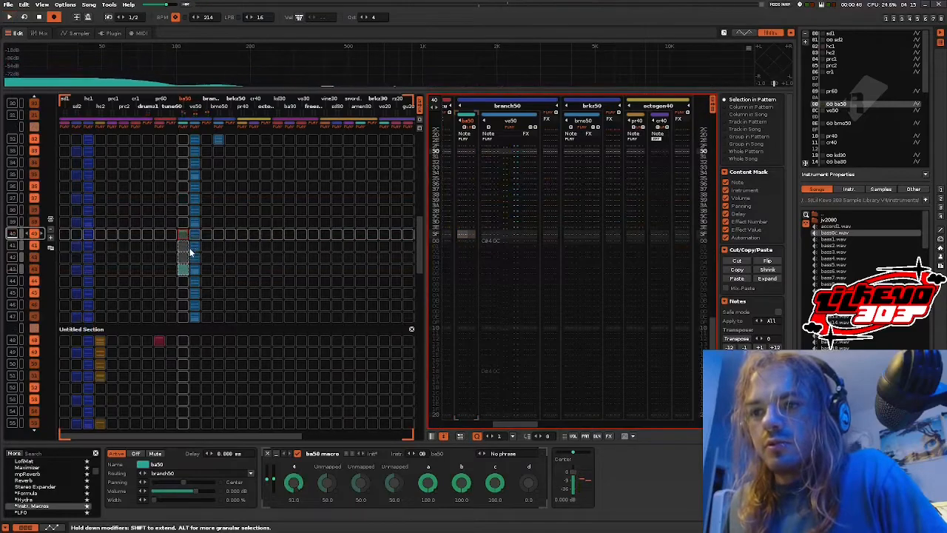
scroll(187, 222, up, 5)
click(184, 202)
key(ctrl+v)
key(space)
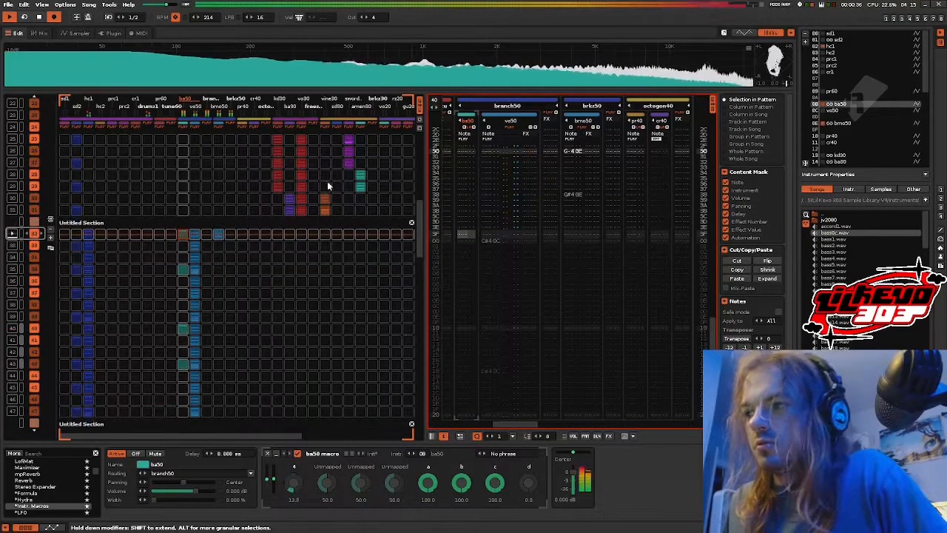
key(space)
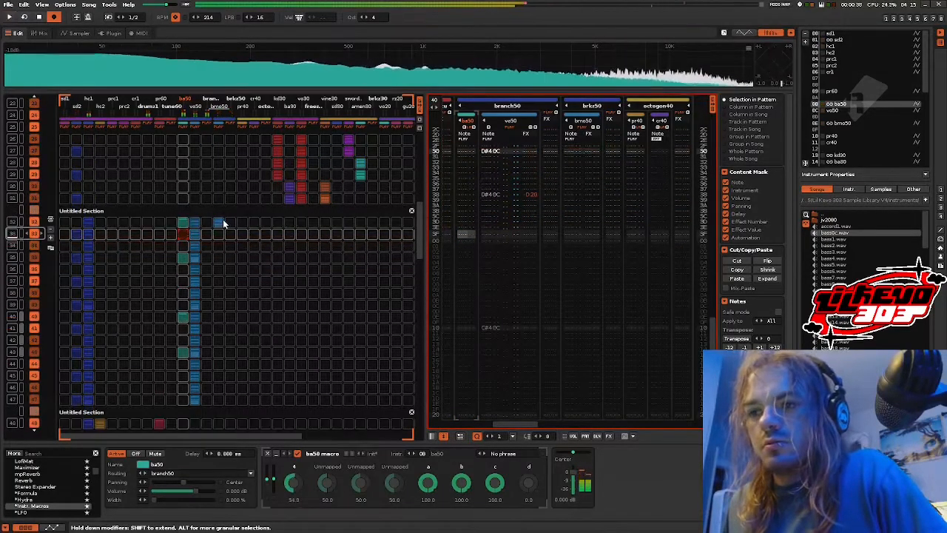
Step: Duplicate the bmo50 pattern slot from position 32 into position 34 and play it
right_click(223, 221)
click(232, 233)
click(220, 245)
key(ctrl+v)
key(space)
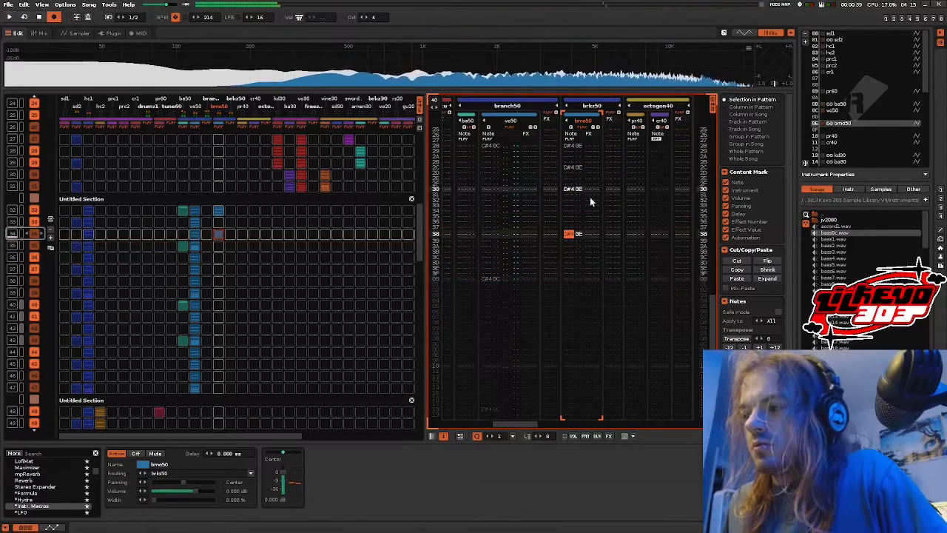
Step: Undo the last recorded step and enter D#4 notes toward the end of the bmo50 pattern in position 35, including lines 32 and 34
key(ctrl+z)
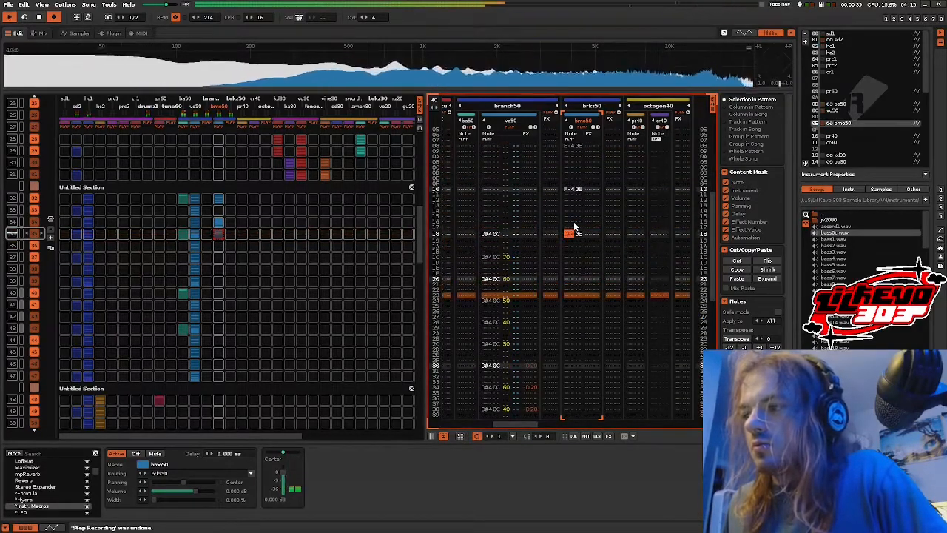
scroll(573, 224, down, 2)
key(d)
scroll(573, 223, down, 2)
key(d)
scroll(573, 222, down, 2)
key(d)
scroll(573, 221, up, 6)
scroll(571, 216, down, 1)
key(d)
scroll(577, 220, down, 1)
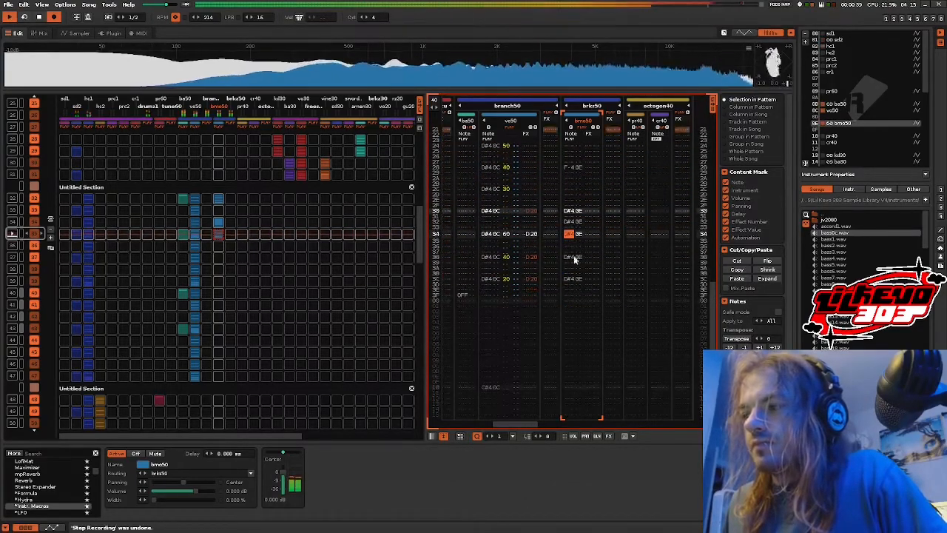
Step: Set the volume of the bmo50 note at line 32 in sequence position 35 to 70
click(588, 222)
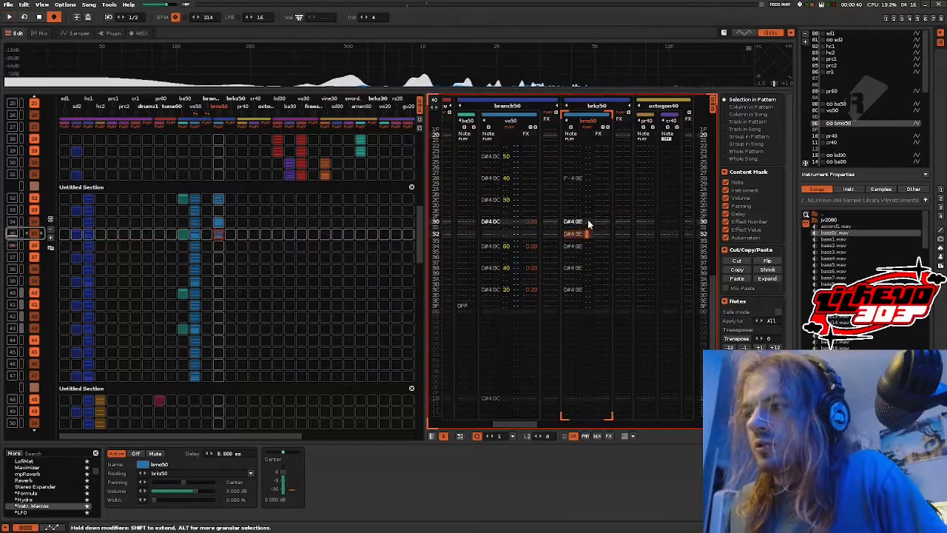
text(7)
key(Right)
key(Right)
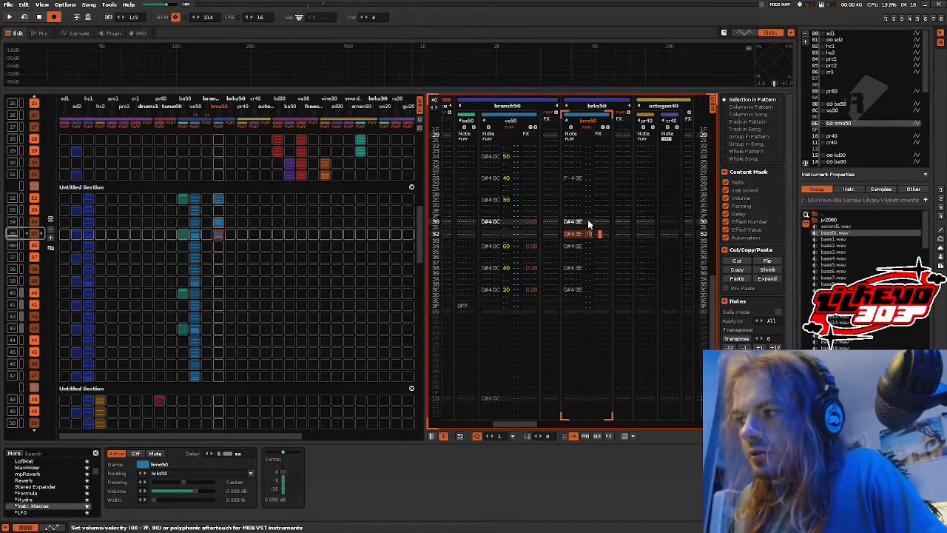
Step: Enter pitch slide-up effects U10, U20, U30 and U40 at bmo50 lines 32, 34, 38 and 3C, and audition them
text(u)
key(Down)
text(u)
key(Down)
key(Down)
key(Down)
text(u)
key(Left)
key(Down)
key(Down)
key(Down)
key(Down)
text(u4)
key(Up)
key(Up)
key(Up)
key(Up)
text(3)
key(Up)
key(Up)
key(Up)
key(Up)
key(space)
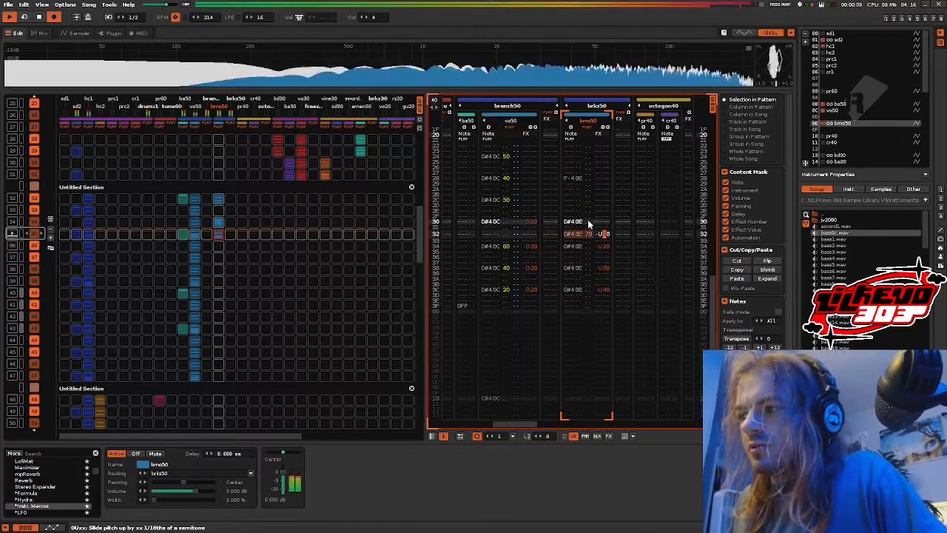
key(space)
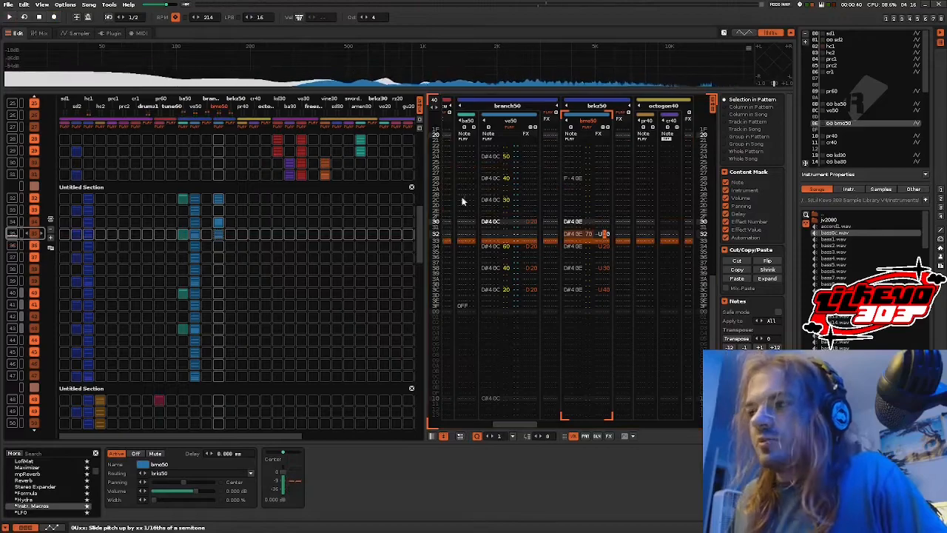
Step: Play the section while checking the bmo50 instrument's effect chain and the track mixer, and return to the pattern editor
click(69, 35)
key(space)
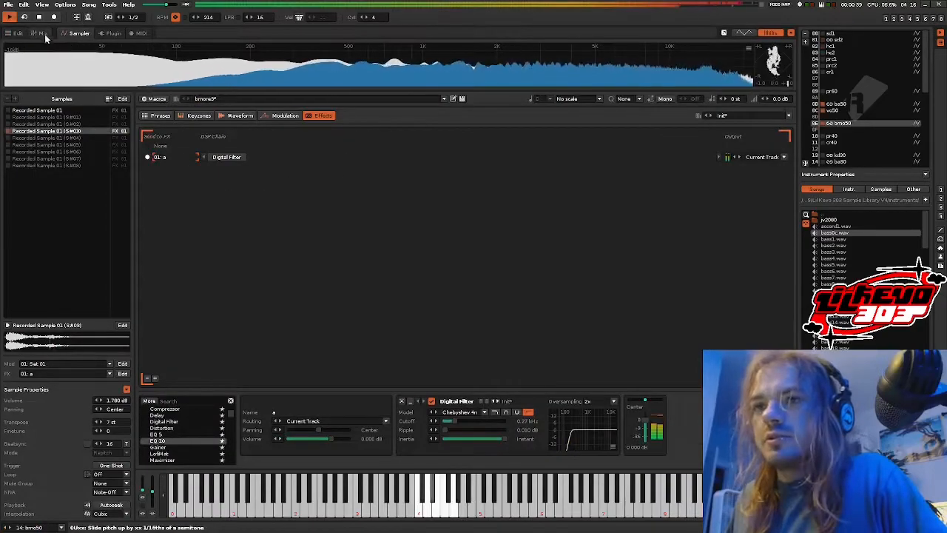
click(42, 33)
key(space)
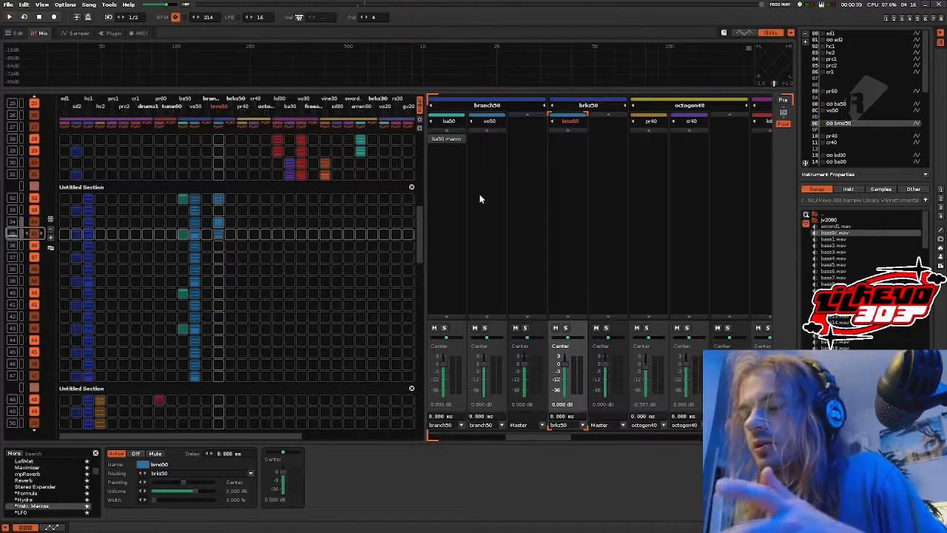
click(17, 32)
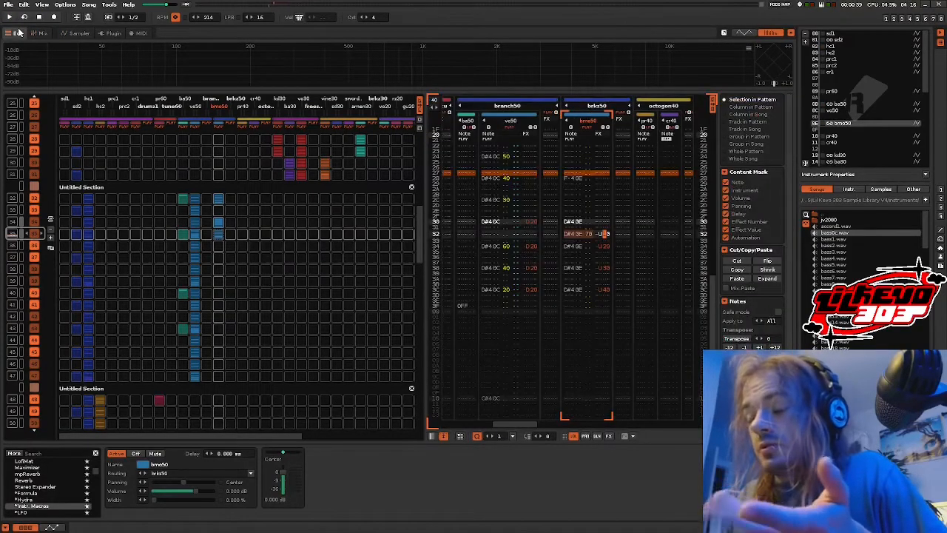
Step: Cycle the keyboard focus through the pattern matrix, pattern editor and instrument list, ending in the bmo50 pattern
click(344, 228)
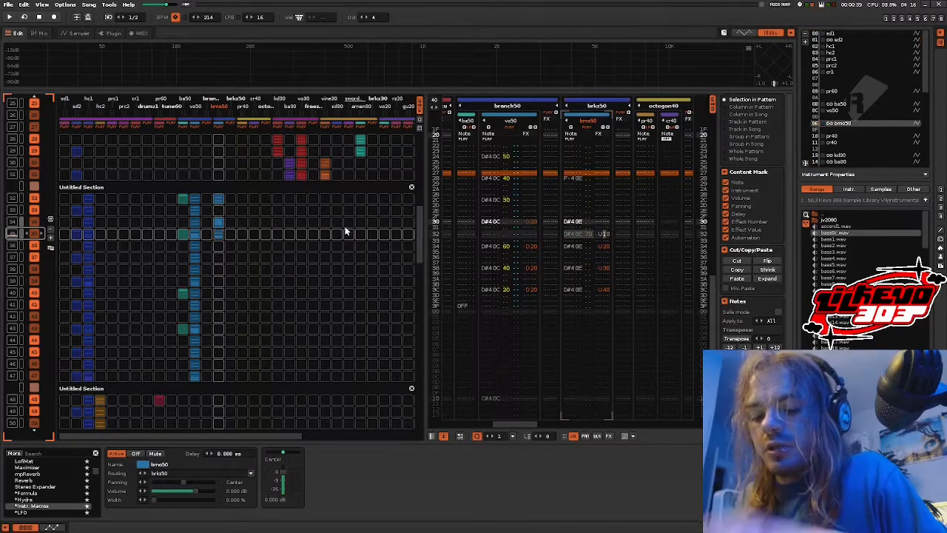
key(ctrl+Tab)
key(ctrl+Tab)
key(ctrl+Tab)
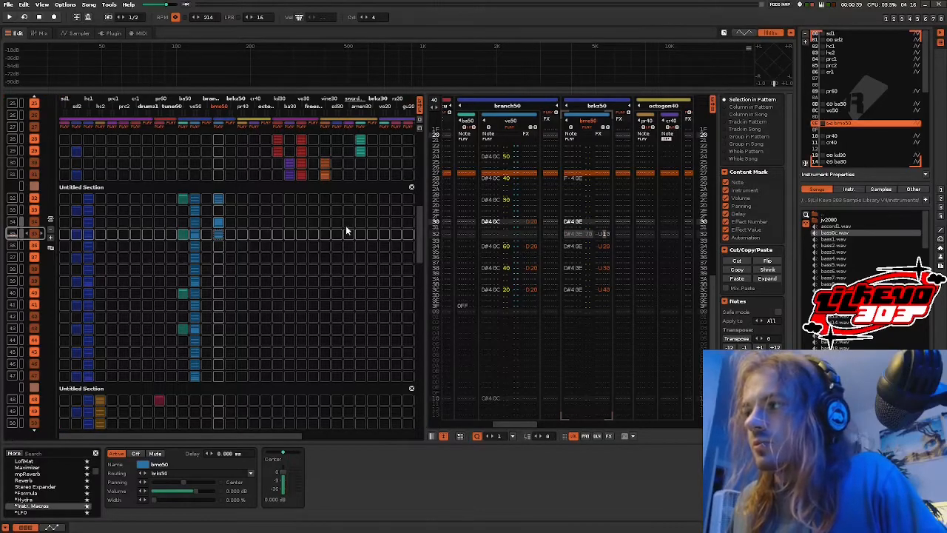
key(ctrl+Tab)
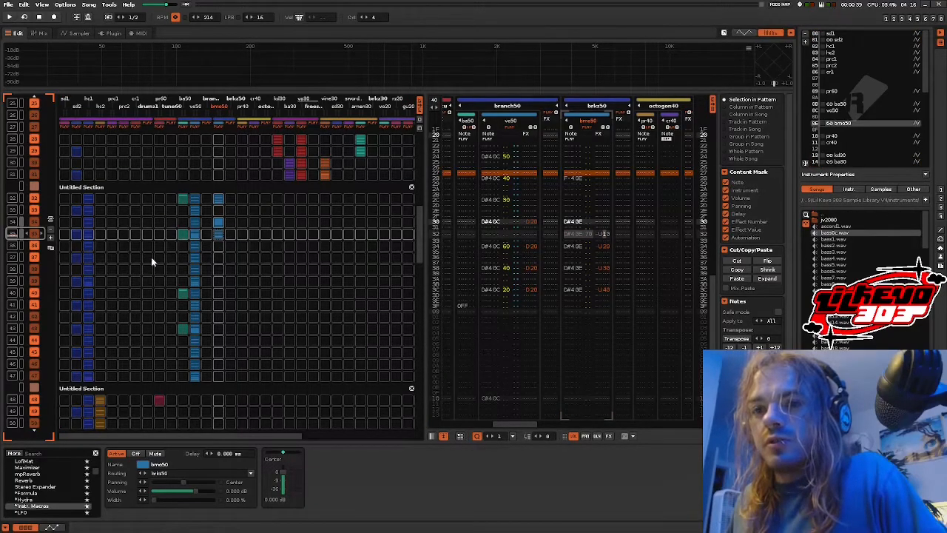
key(ctrl+Tab)
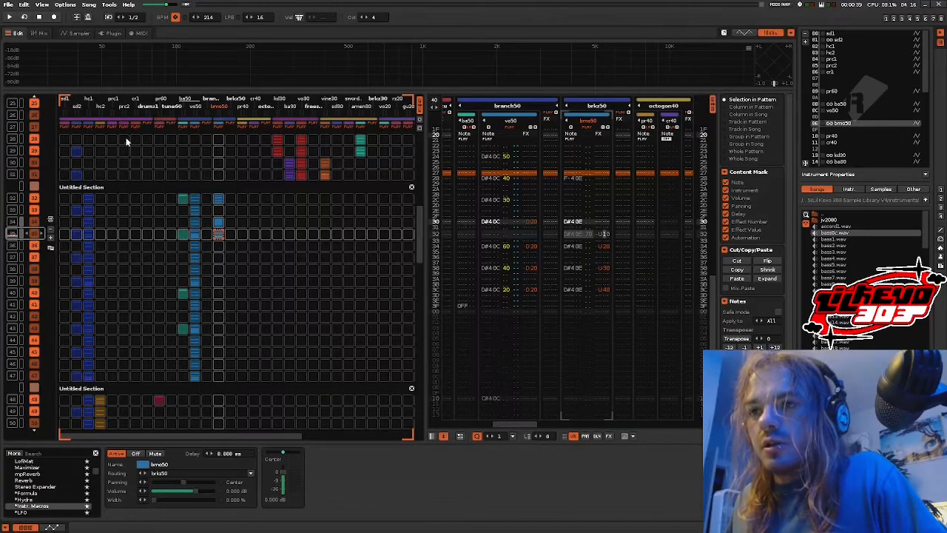
key(ctrl+Tab)
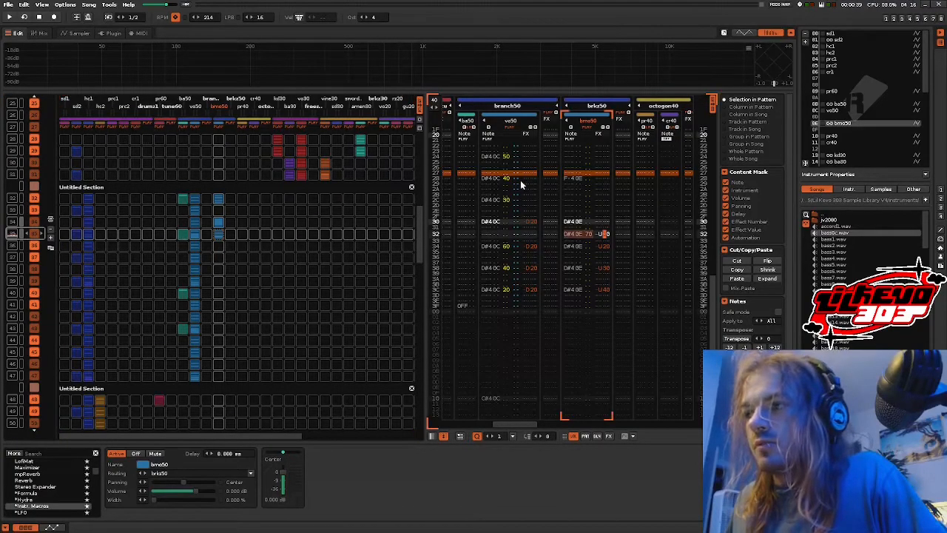
key(ctrl+Tab)
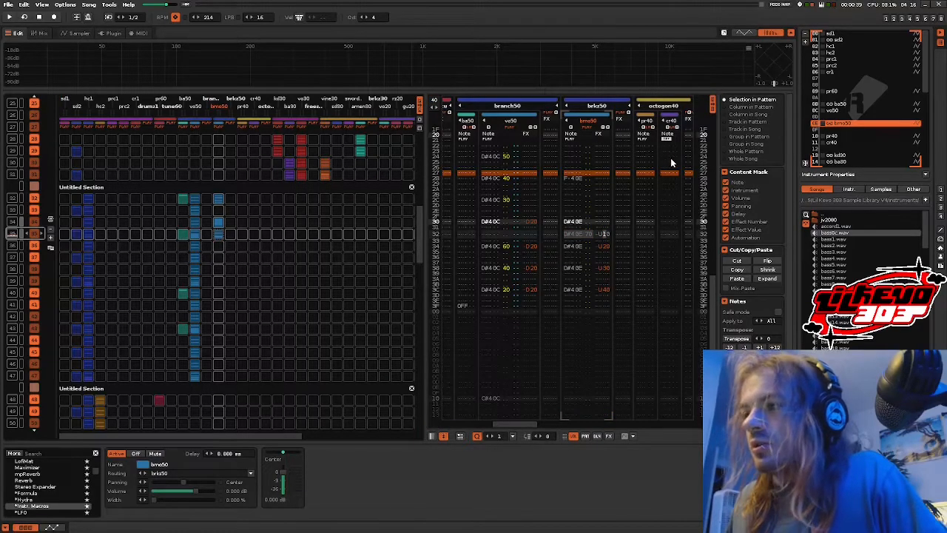
key(ctrl+shift+Tab)
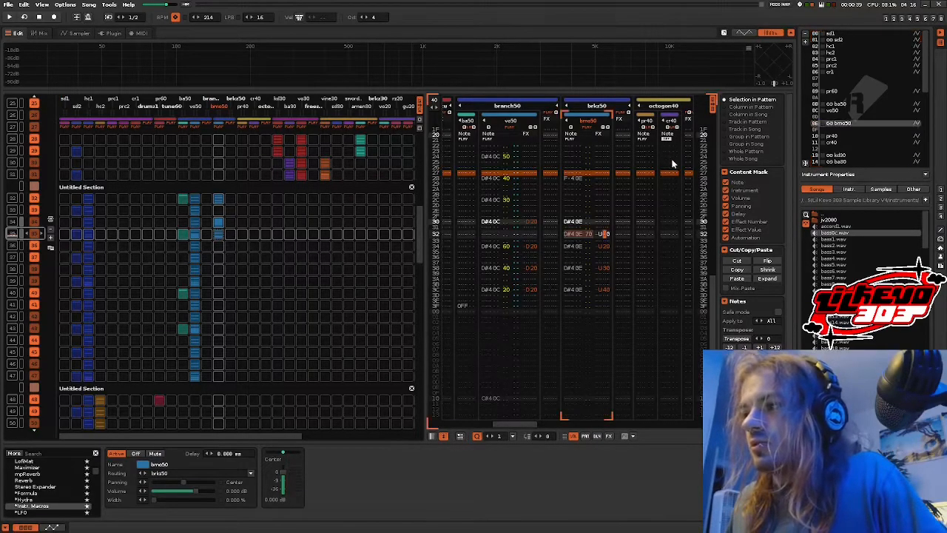
scroll(577, 194, down, 10)
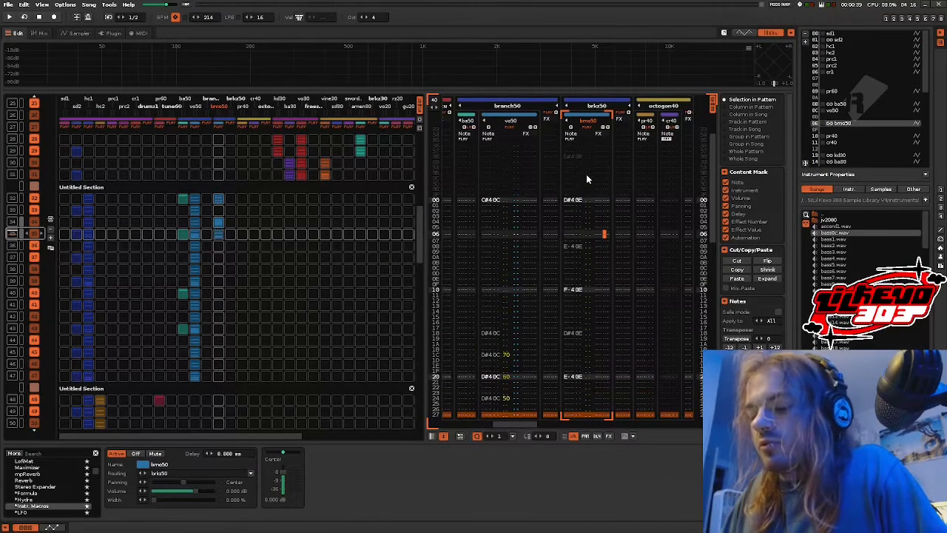
Step: Move the focus to the instrument list and browse through its entries, ending at sd1
key(ctrl+Tab)
key(Up)
key(Up)
key(Up)
key(Up)
key(Up)
key(Up)
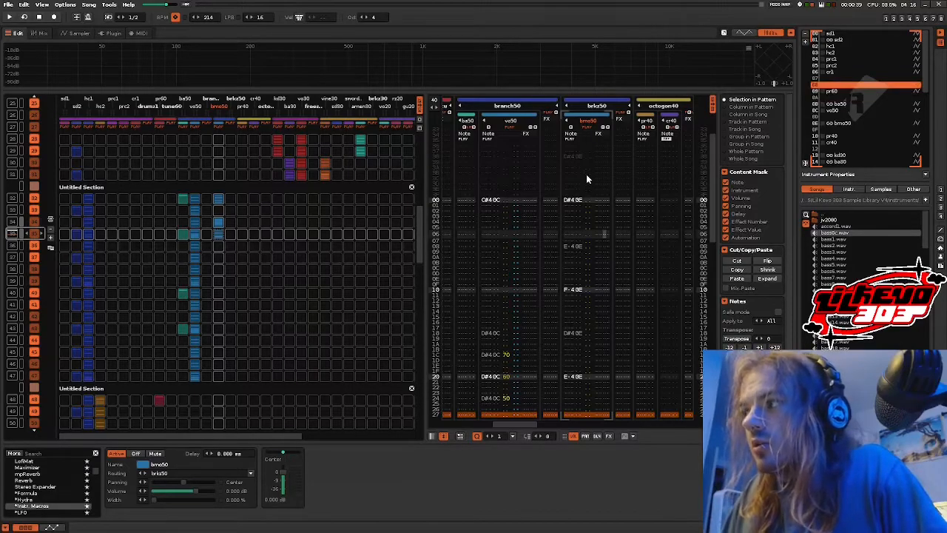
key(Up)
key(Up)
key(Up)
key(Up)
key(Up)
key(Up)
key(Up)
key(Up)
key(Down)
key(Down)
key(Down)
key(Down)
key(Down)
key(Down)
key(Down)
key(Down)
key(Down)
key(Down)
key(Down)
key(Down)
key(Down)
key(Down)
key(Down)
key(Down)
key(Down)
key(Down)
key(Down)
key(Down)
key(Down)
key(Down)
key(Down)
key(Down)
key(Down)
key(Down)
key(Down)
key(Down)
key(Down)
key(Down)
key(Down)
key(Down)
key(Down)
key(Down)
key(Up)
key(Up)
key(Up)
key(Up)
key(Up)
key(Up)
key(Up)
key(Up)
key(Up)
key(Up)
key(Up)
key(Up)
key(Up)
key(Up)
key(Up)
key(Up)
key(Up)
key(Up)
key(Up)
key(Up)
key(Up)
key(Up)
key(Up)
key(Up)
key(Up)
key(Up)
key(Up)
key(Up)
key(Up)
key(Up)
key(Up)
key(Up)
key(Up)
key(Up)
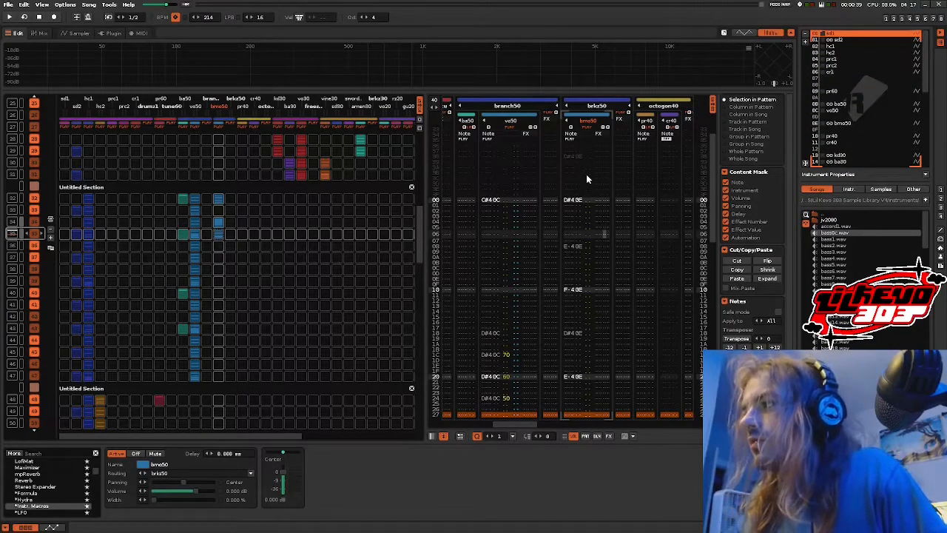
Step: Try renaming the prc1 instrument to kasdkf and restore the name prc1
key(Down)
key(Down)
key(Down)
key(Down)
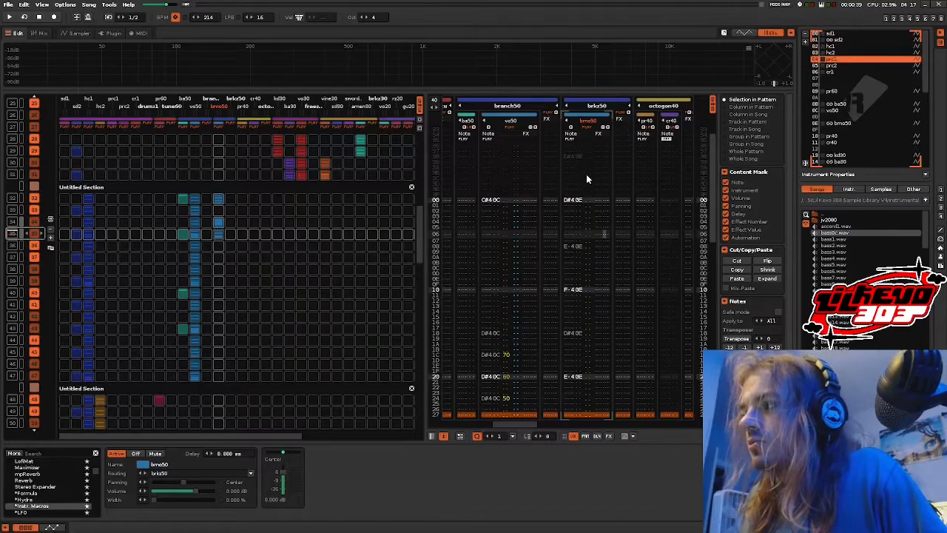
key(Return)
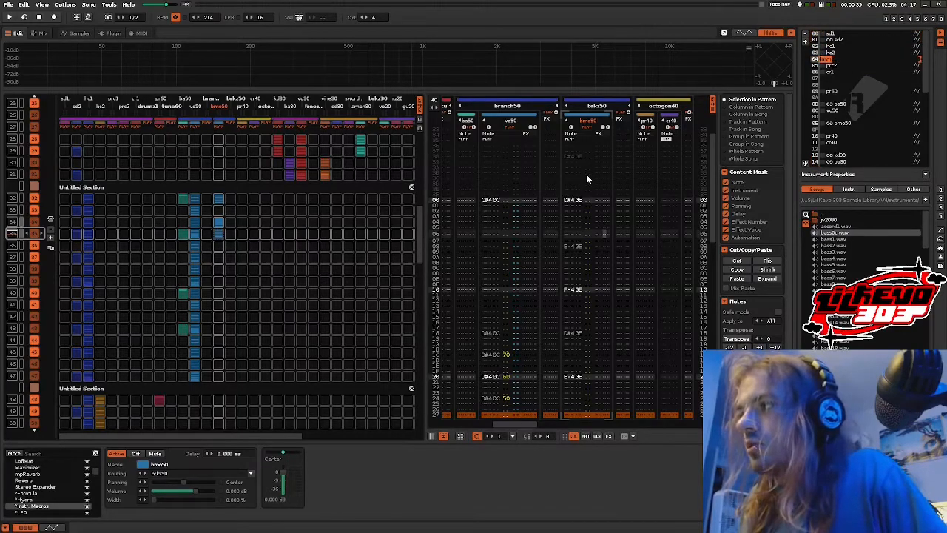
text(kasdkf)
key(Return)
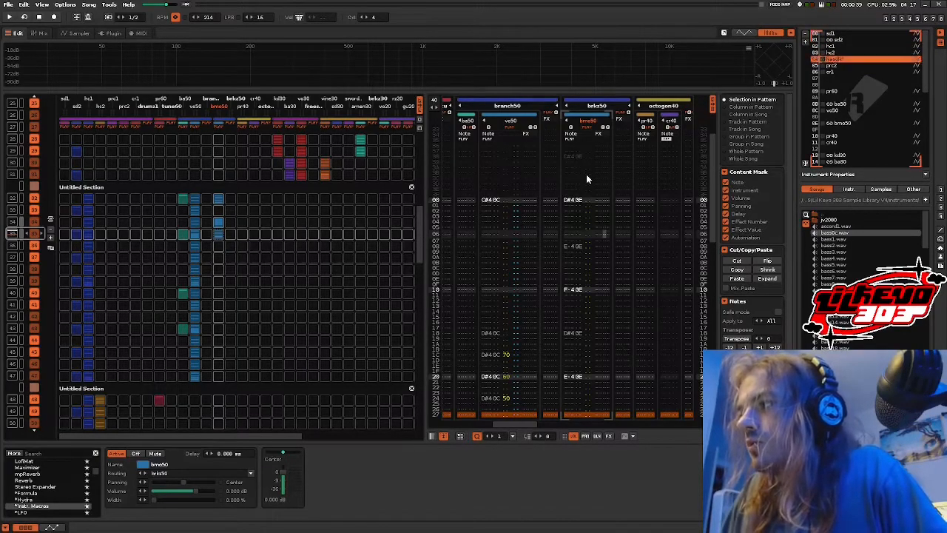
key(Return)
text(prc1)
key(Return)
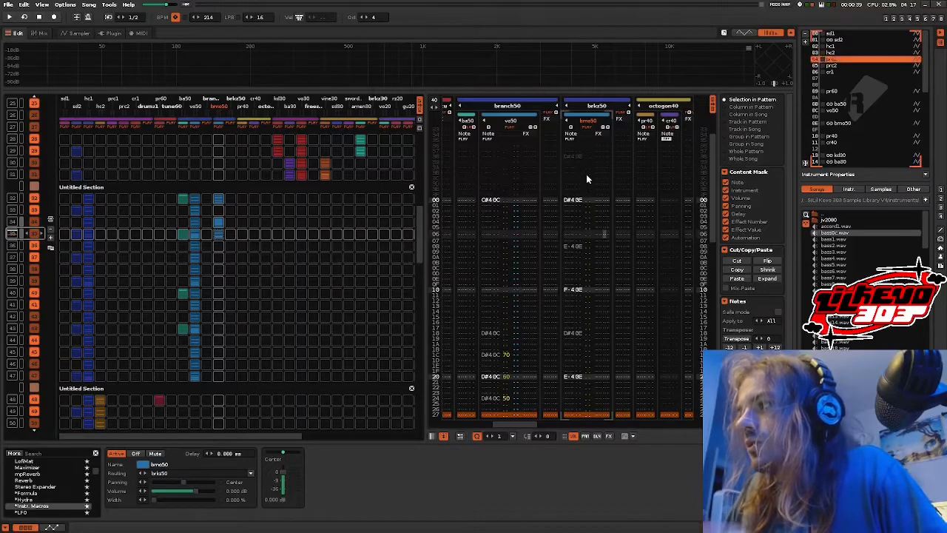
Step: Select the pr40 instrument in the instrument list
key(Down)
key(Down)
key(Down)
key(Down)
key(Down)
key(Down)
key(Down)
key(Down)
key(Down)
key(Down)
key(Down)
key(Down)
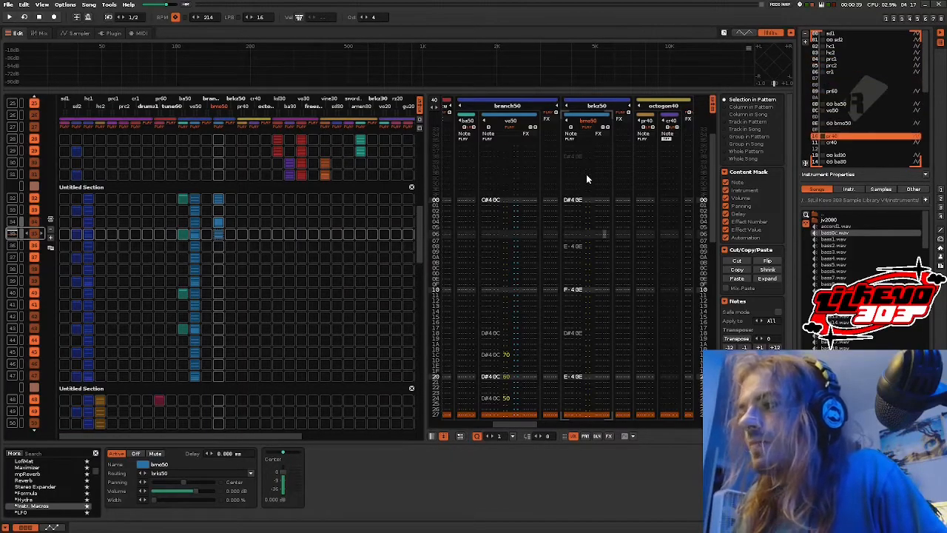
Step: Return the focus to the pattern editor and place the cursor in the vo50 note column at line 06
key(ctrl+Tab)
key(Left)
key(Left)
key(Left)
key(Left)
key(Left)
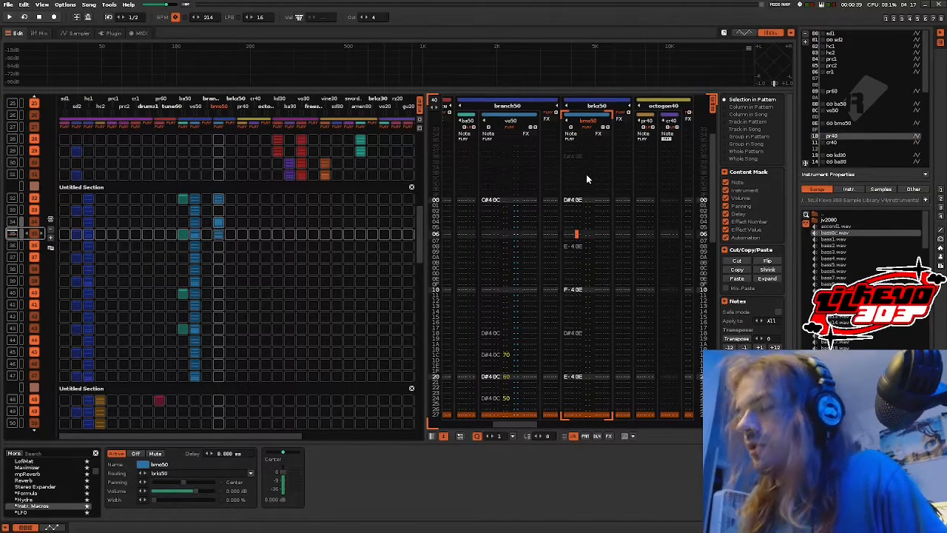
key(Left)
key(Left)
key(Left)
key(Left)
key(Left)
key(Left)
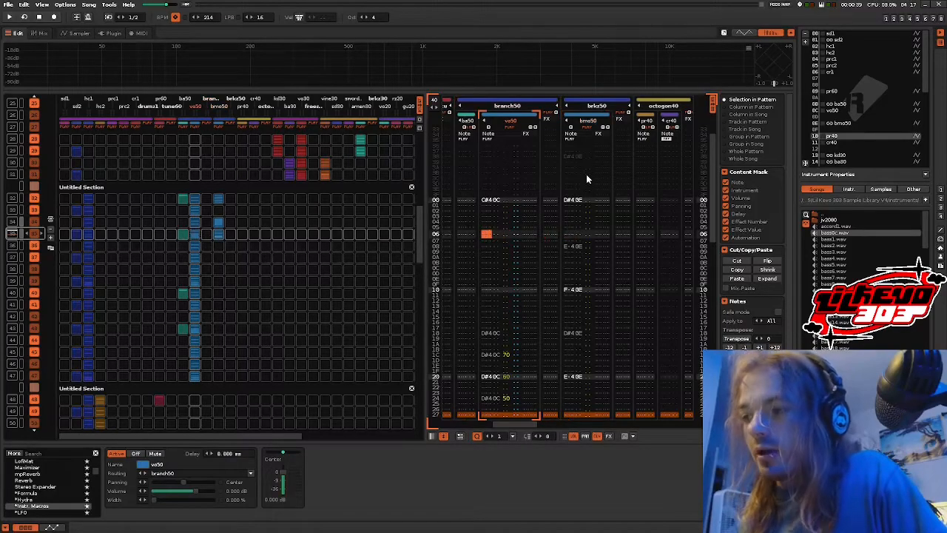
Step: Navigate the pattern cursor across the tracks, ending in the prc1 note column at line 2B of pattern 34
key(Right)
key(Right)
key(Right)
key(Right)
key(Right)
key(Right)
key(Right)
key(Right)
key(Right)
key(Up)
key(Right)
key(Up)
key(Right)
key(Right)
key(Right)
key(Right)
key(Right)
key(Up)
key(Up)
key(Up)
key(Up)
key(Up)
key(Up)
key(Up)
key(Up)
key(Up)
key(Up)
key(Up)
key(Left)
key(Up)
key(Up)
key(Up)
key(Up)
key(Up)
key(Up)
key(Up)
key(Up)
key(Left)
key(Left)
key(Left)
key(Left)
key(Left)
key(Left)
key(Up)
key(Up)
key(Up)
key(Up)
key(Up)
key(Up)
key(Left)
key(Left)
key(Left)
key(Left)
key(Left)
key(Left)
key(Left)
key(Left)
key(Left)
key(Left)
key(Left)
key(Left)
key(Left)
key(Left)
key(Left)
key(Left)
key(Left)
key(Left)
key(Left)
key(Left)
key(Left)
key(Left)
key(Left)
key(Left)
Step: Move the focus to the instrument list and browse up and down through its entries, ending at hc2
key(ctrl+Tab)
key(Up)
key(Up)
key(Up)
key(Up)
key(Up)
key(Up)
key(Up)
key(Up)
key(Up)
key(Up)
key(Up)
key(Up)
key(Up)
key(Up)
key(Up)
key(Up)
key(Down)
key(Down)
key(Down)
key(Down)
key(Down)
key(Down)
key(Down)
key(Down)
key(Down)
key(Down)
key(Down)
key(Down)
key(Down)
key(Down)
key(Down)
key(Down)
key(Down)
key(Down)
key(Down)
key(Down)
key(Down)
key(Down)
key(Down)
key(Down)
key(Down)
key(Down)
key(Down)
key(Down)
key(Down)
key(Down)
key(Down)
key(Up)
key(Up)
key(Up)
key(Up)
key(Up)
key(Up)
key(Up)
key(Up)
key(Up)
key(Up)
key(Up)
key(Up)
key(Up)
key(Up)
key(Up)
key(Up)
key(Up)
key(Up)
key(Up)
key(Up)
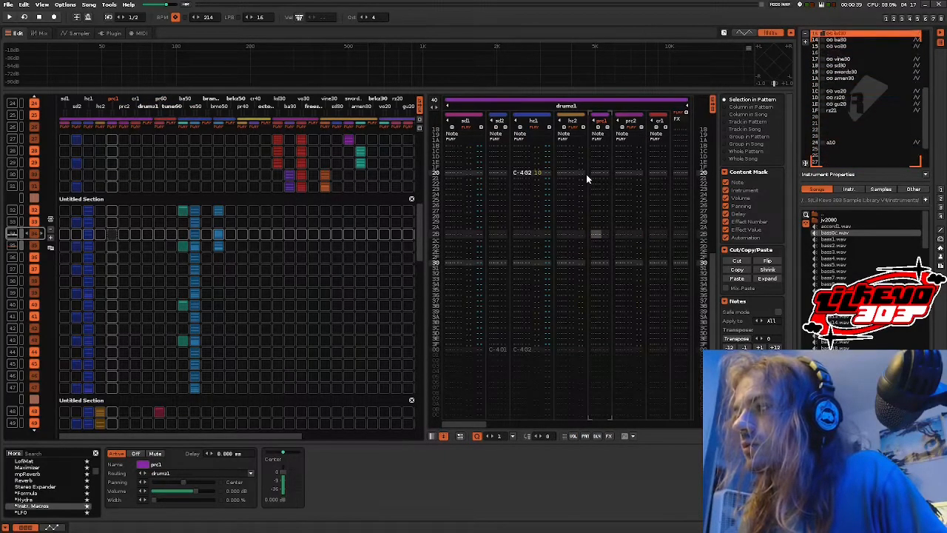
key(Up)
key(Up)
key(Up)
key(Up)
key(Up)
key(Up)
key(Up)
key(Up)
key(Up)
key(Up)
key(Up)
key(Up)
key(Up)
key(Up)
key(Up)
key(Up)
Step: Audition the selected hc2 instrument with a note and return the focus to the pattern editor
key(z)
key(ctrl+Tab)
key(ctrl+Tab)
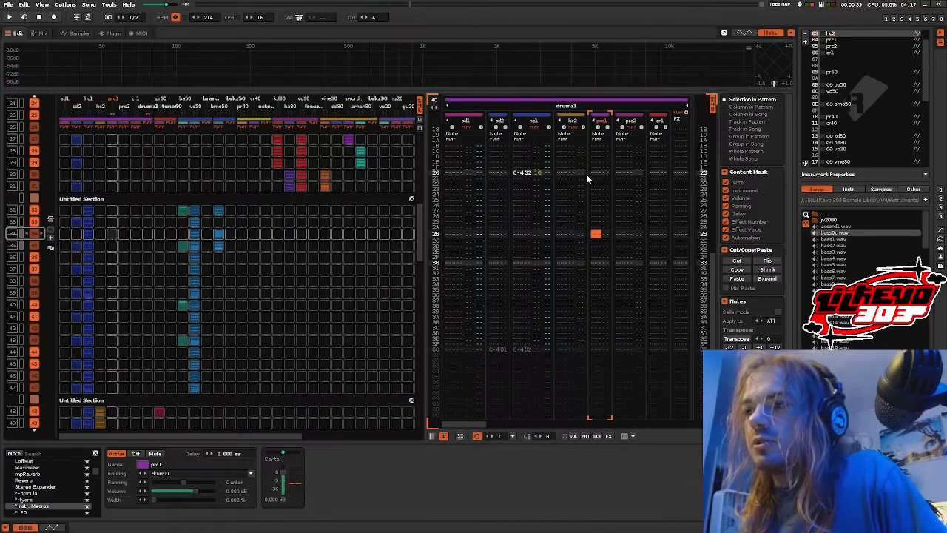
Step: Select a freeze30 block in the pattern matrix and shift the selection to empty instrument slot 12
click(299, 232)
click(312, 281)
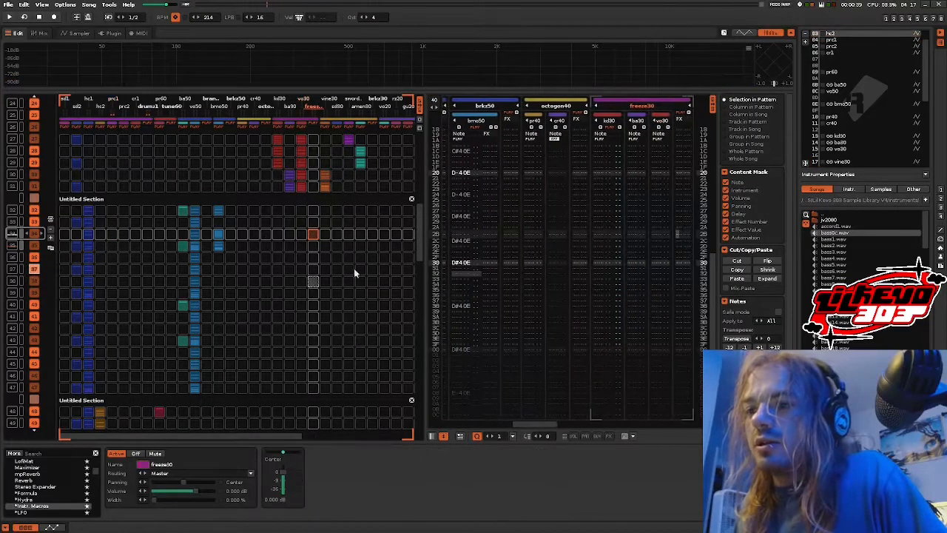
click(843, 131)
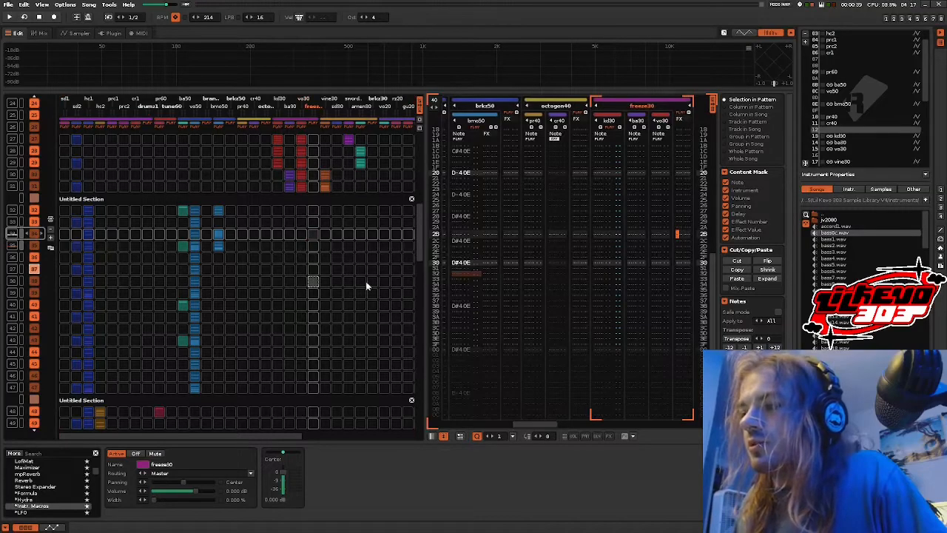
Step: Review the pattern matrix sections from the song's start down to pattern 8, with the ba30 track selected
scroll(69, 337, up, 10)
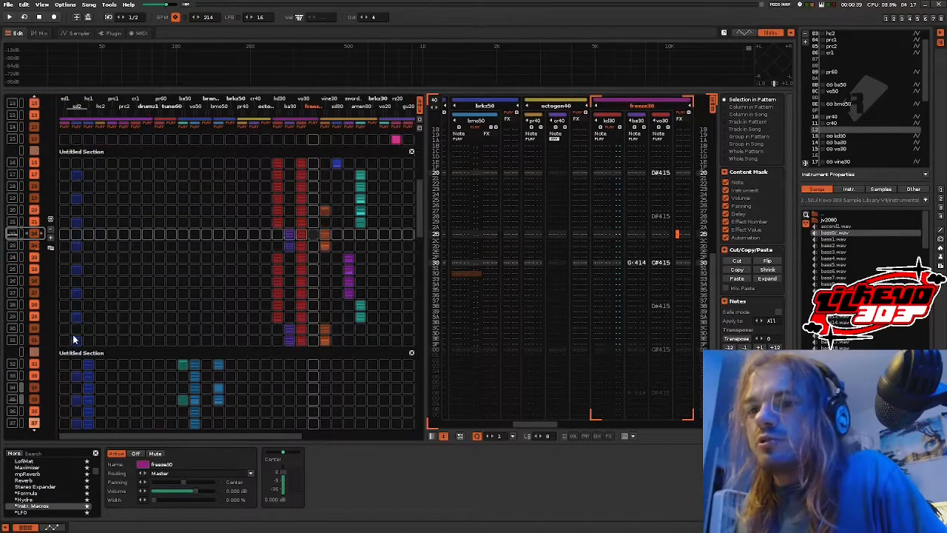
scroll(123, 247, up, 6)
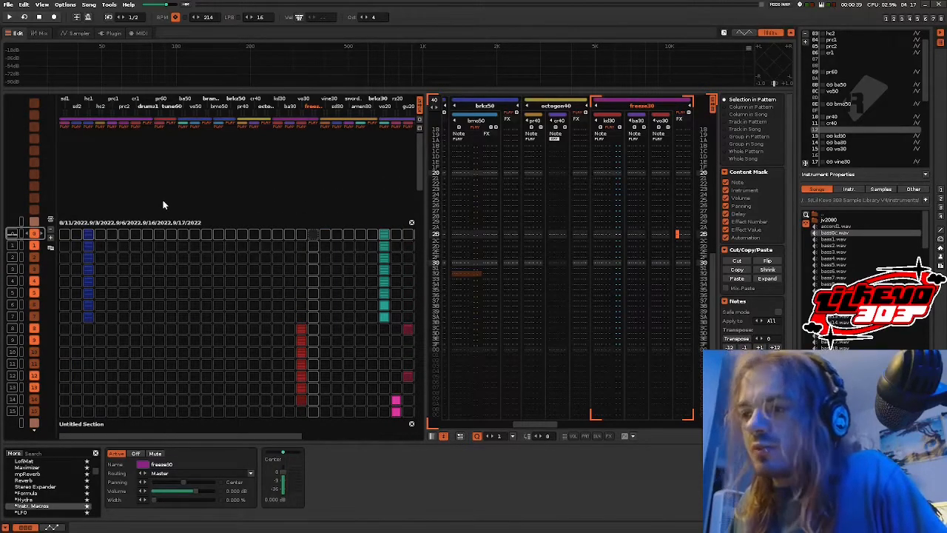
scroll(145, 215, down, 4)
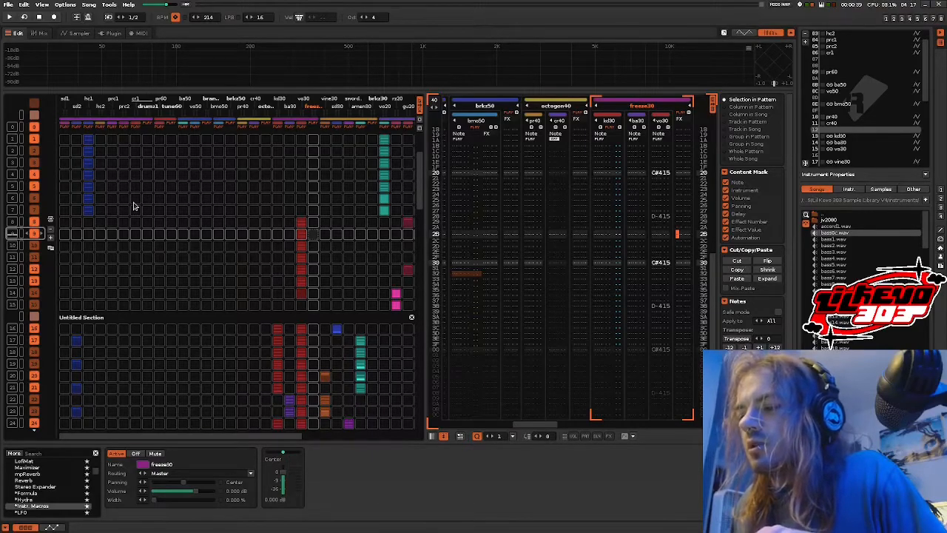
click(288, 183)
scroll(288, 183, up, 9)
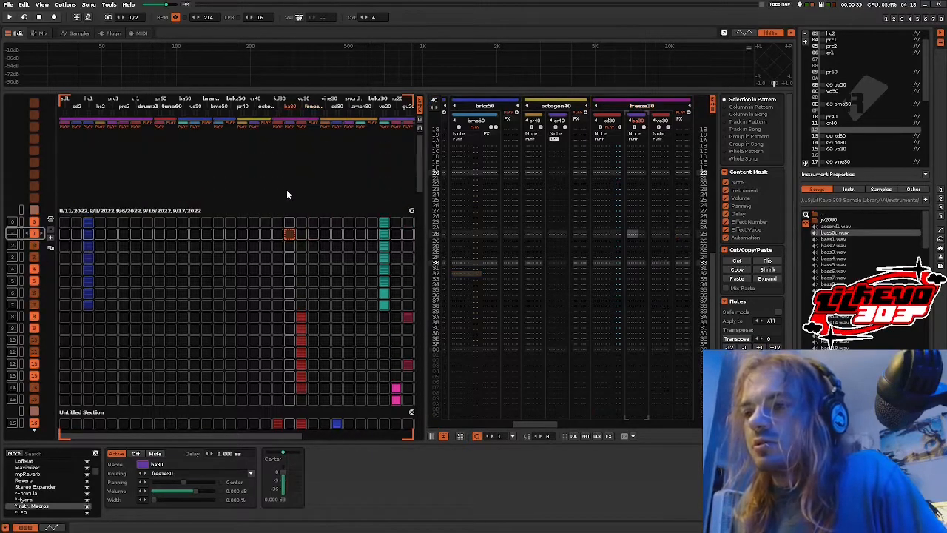
key(space)
scroll(287, 190, down, 3)
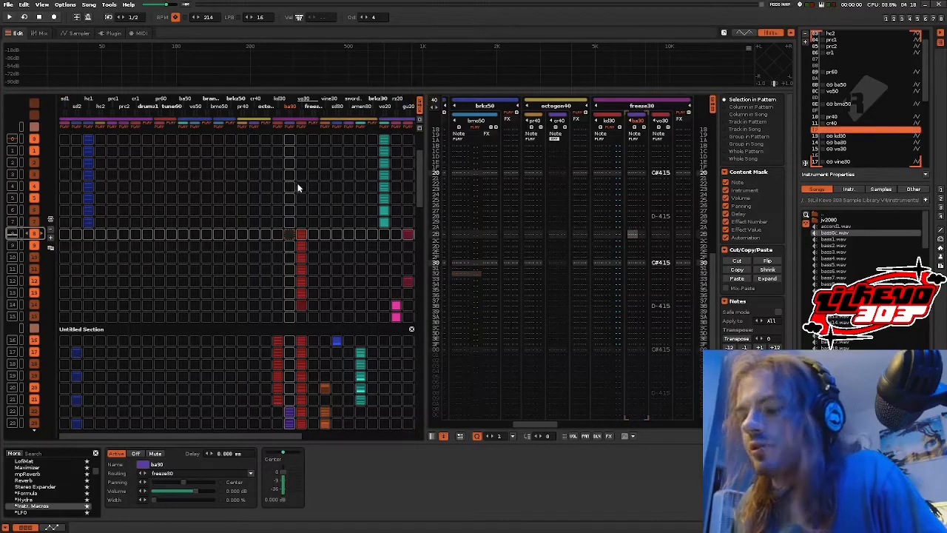
Step: Browse the full instrument list to see how instruments are grouped, ending with kd30 selected
click(856, 182)
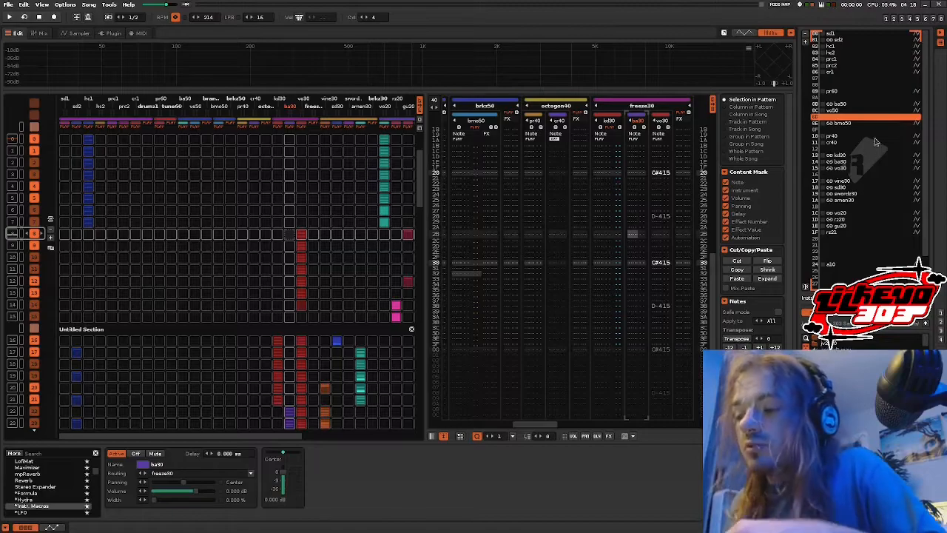
key(alt+Up)
key(alt+Down)
key(alt+Down)
key(alt+Down)
key(alt+Down)
key(alt+Down)
key(alt+Down)
key(alt+Down)
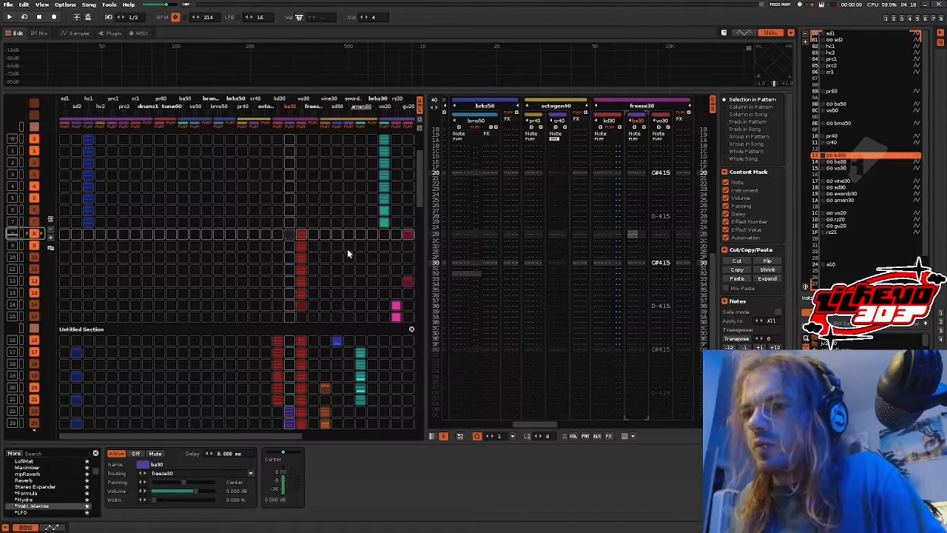
Step: Play the song from pattern 32, inspect the ba50 block in pattern 35, and stop playback
scroll(266, 238, down, 20)
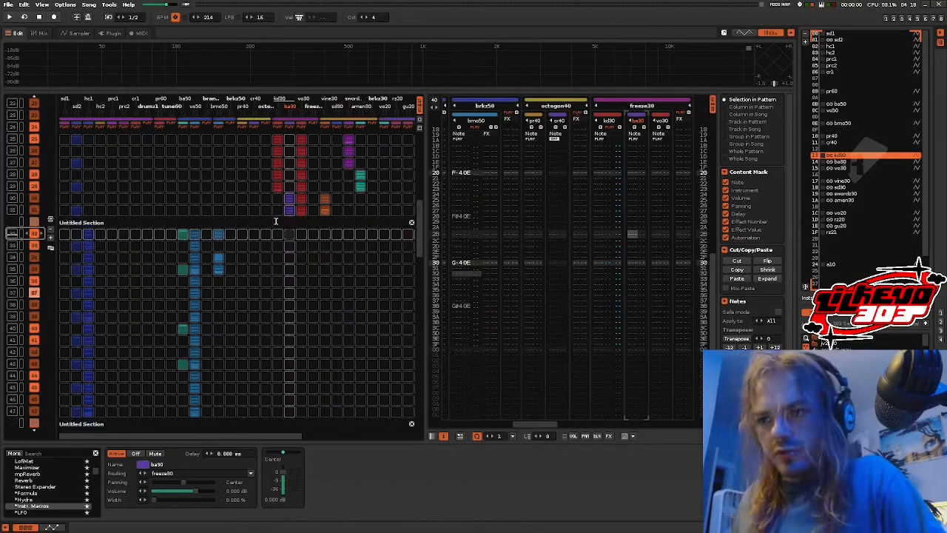
key(space)
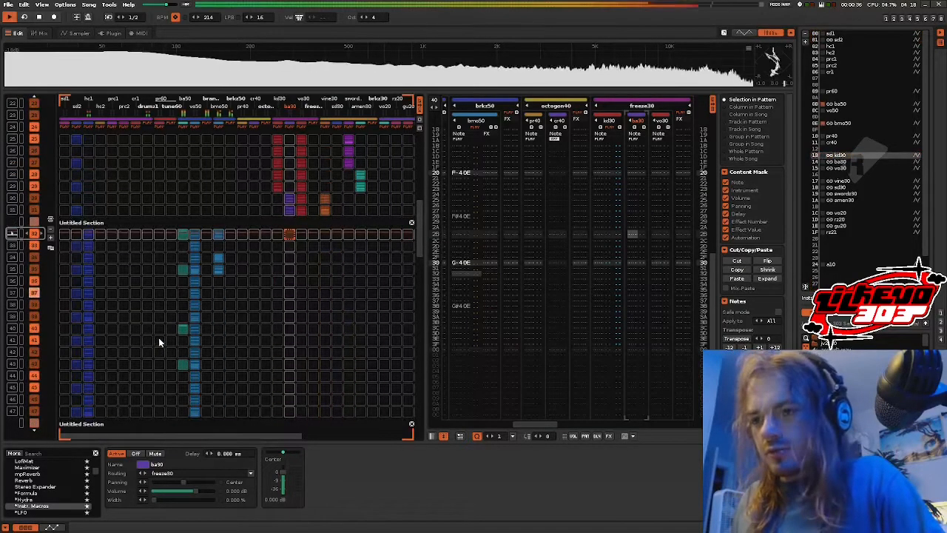
click(186, 269)
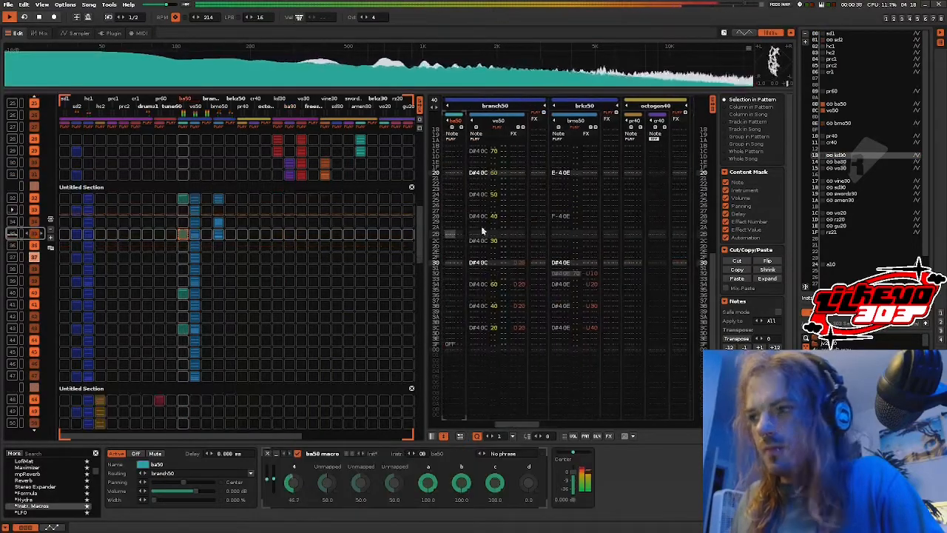
click(836, 136)
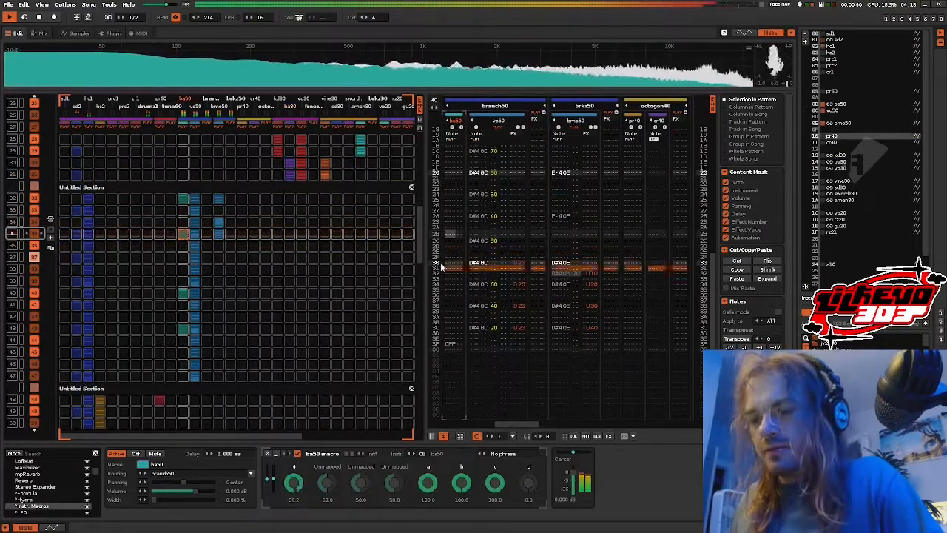
key(space)
Step: Copy the bmo50 blocks of patterns 32 to 35 and paste them into the same track starting at pattern 40
drag(219, 233, 218, 198)
right_click(219, 198)
click(228, 212)
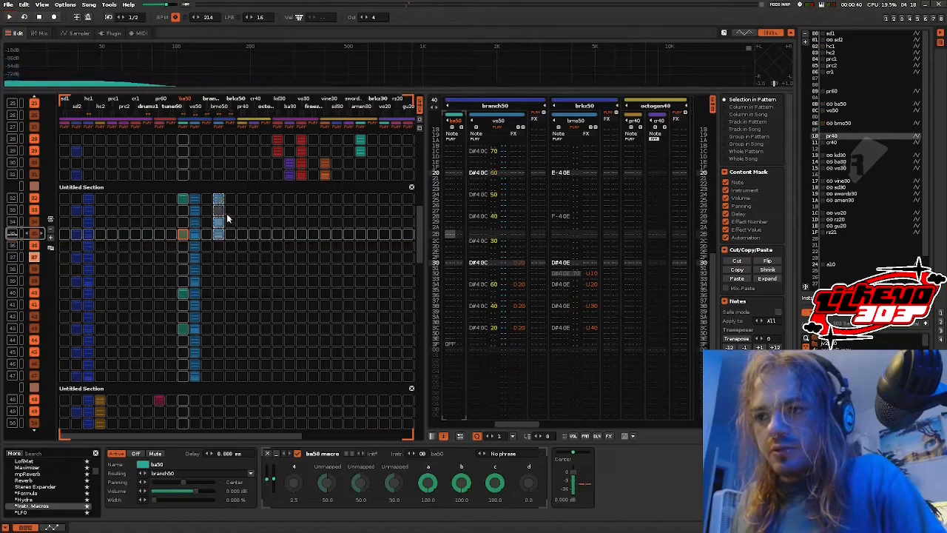
click(221, 294)
key(ctrl+v)
scroll(224, 295, up, 3)
scroll(226, 295, down, 1)
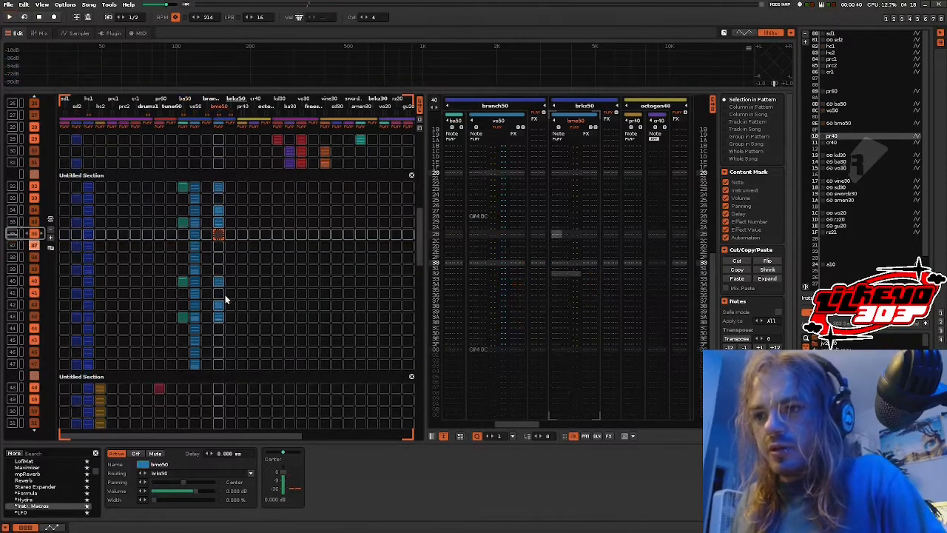
Step: Select the ba50 block in pattern 36 and play the section from pattern 32 to review its arrangement
click(182, 234)
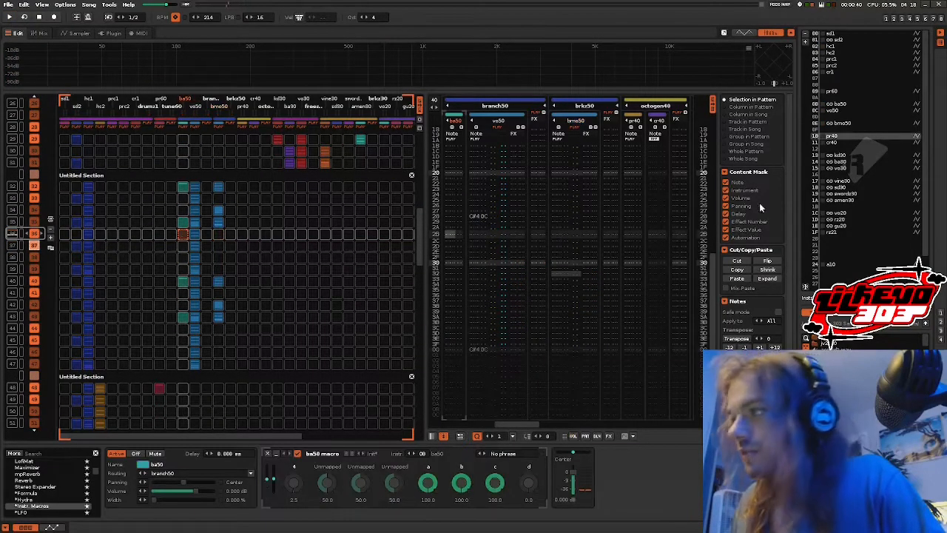
key(space)
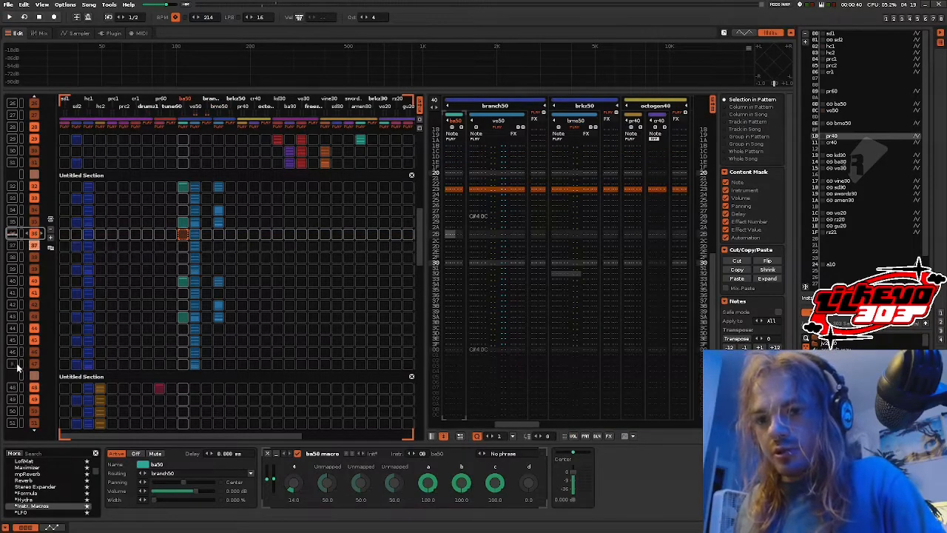
scroll(131, 216, up, 3)
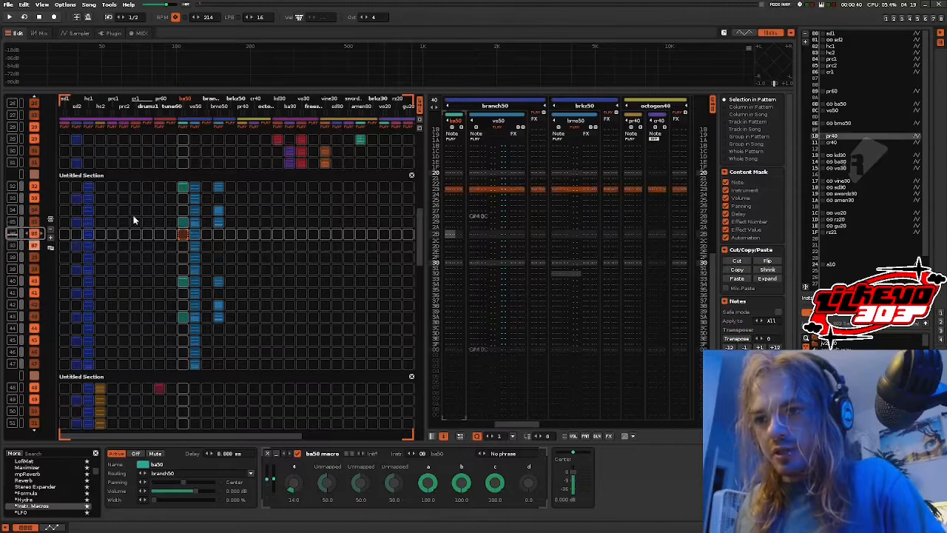
key(space)
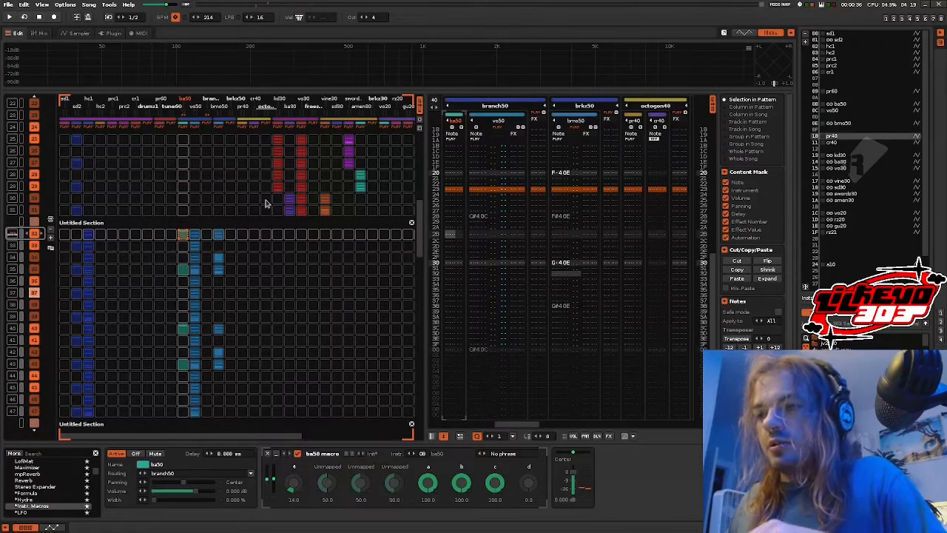
key(space)
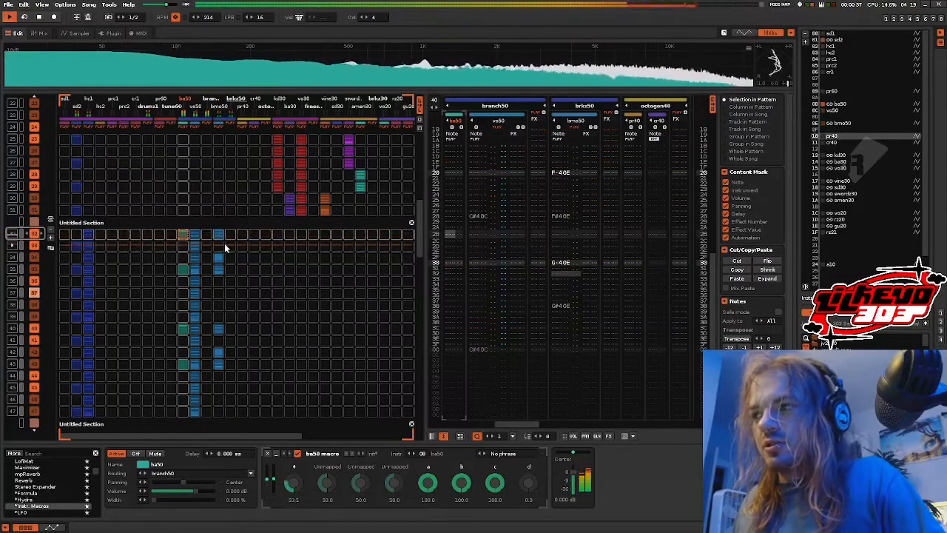
key(space)
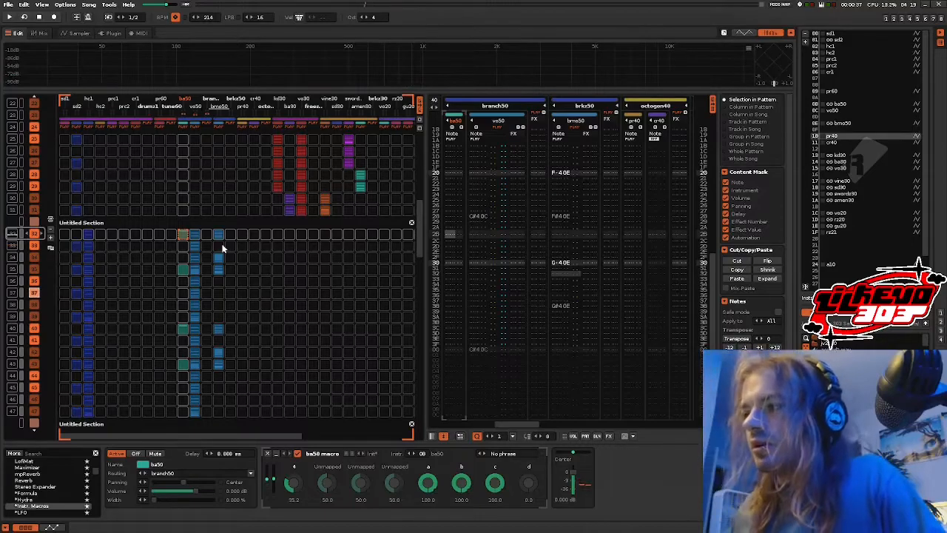
key(space)
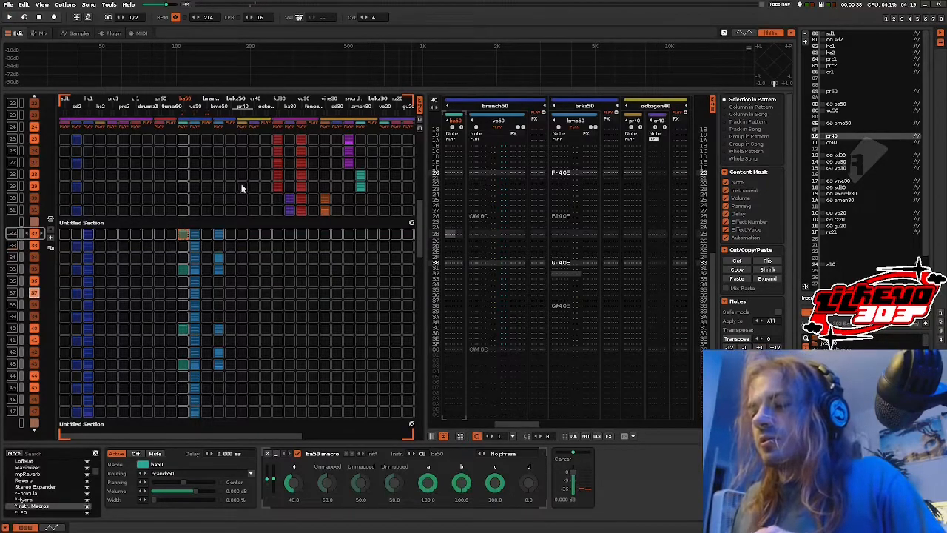
Step: Insert a new track after ba50 in the branch50 group and an empty instrument slot below the ba50 instrument
scroll(279, 258, down, 4)
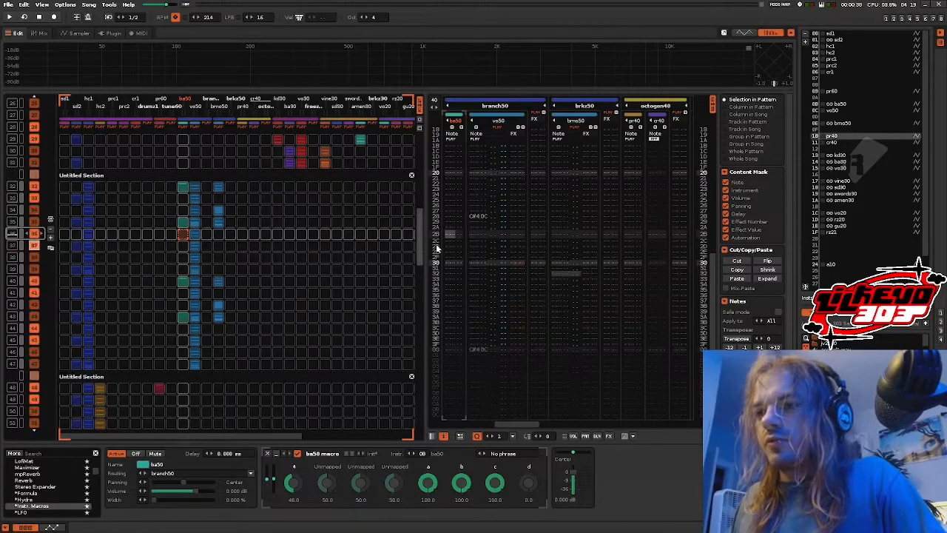
key(ctrl+t)
click(829, 101)
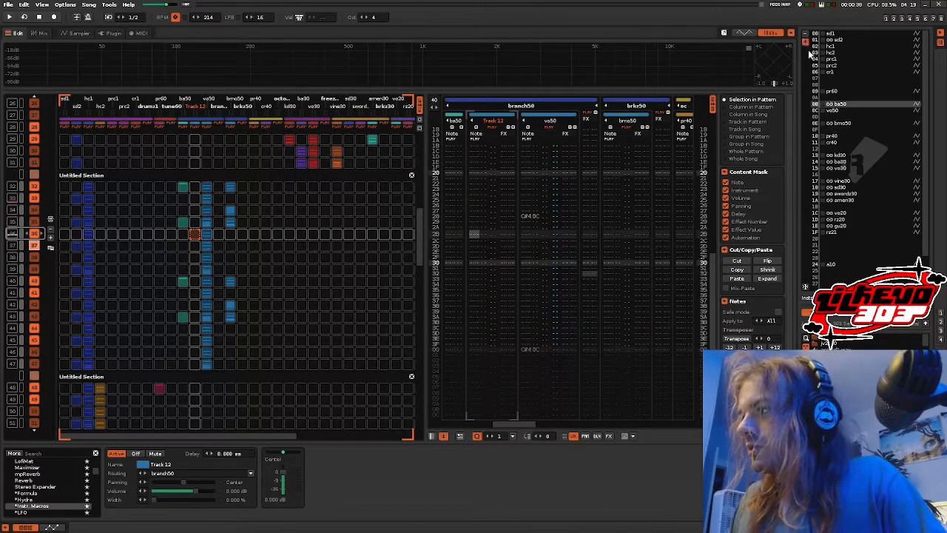
click(805, 41)
drag(805, 287, 805, 186)
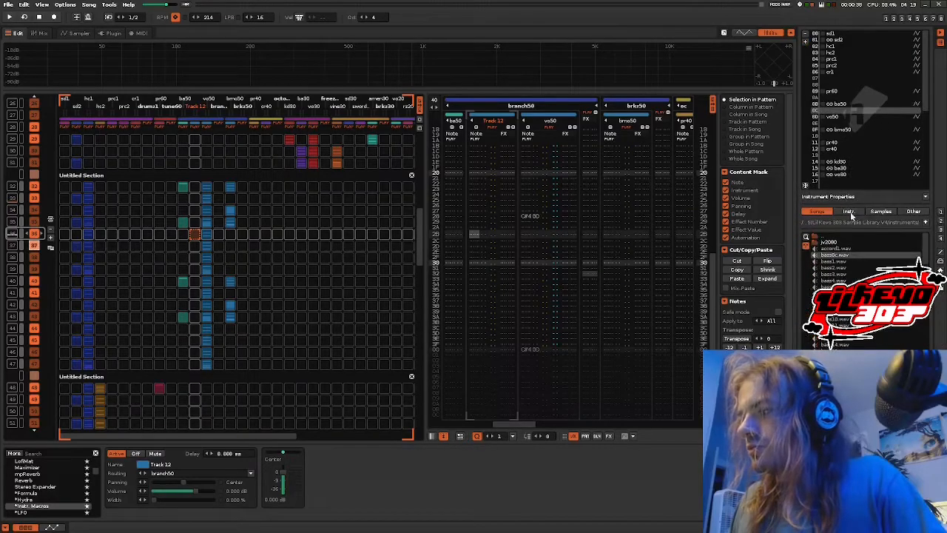
Step: Audition kick samples in the perc sample folder, load one into the new instrument slot, and test it with a note
click(940, 222)
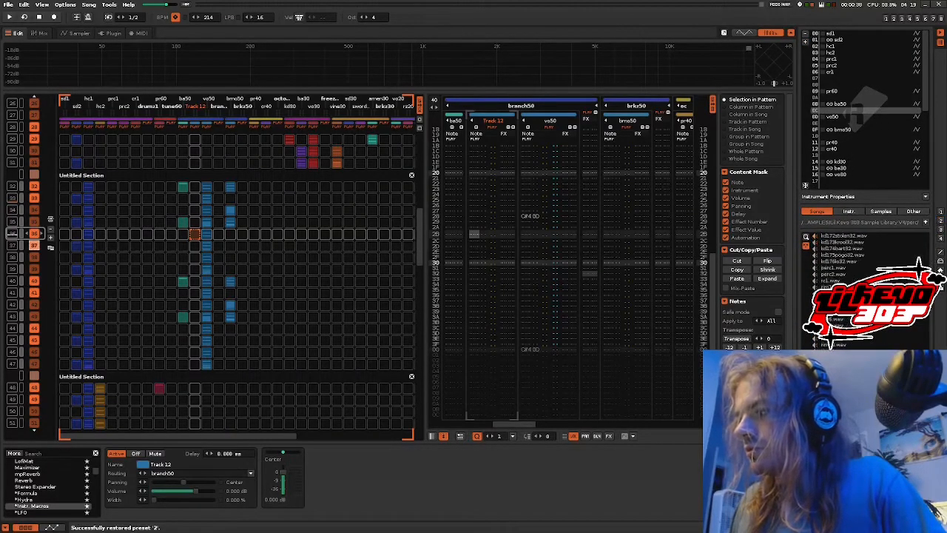
key(Up)
key(Up)
key(Up)
key(Up)
key(Up)
key(Up)
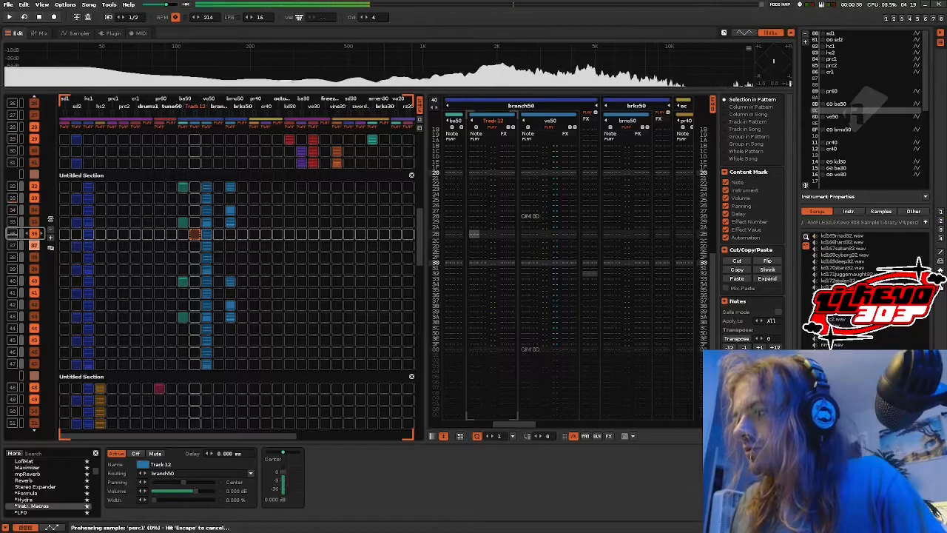
key(Up)
key(Up)
key(Up)
key(Up)
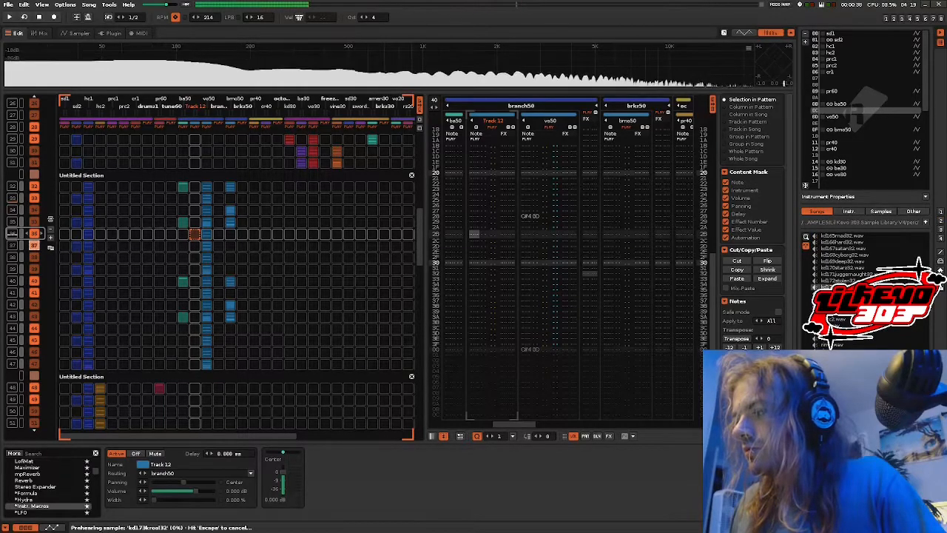
key(Down)
key(Return)
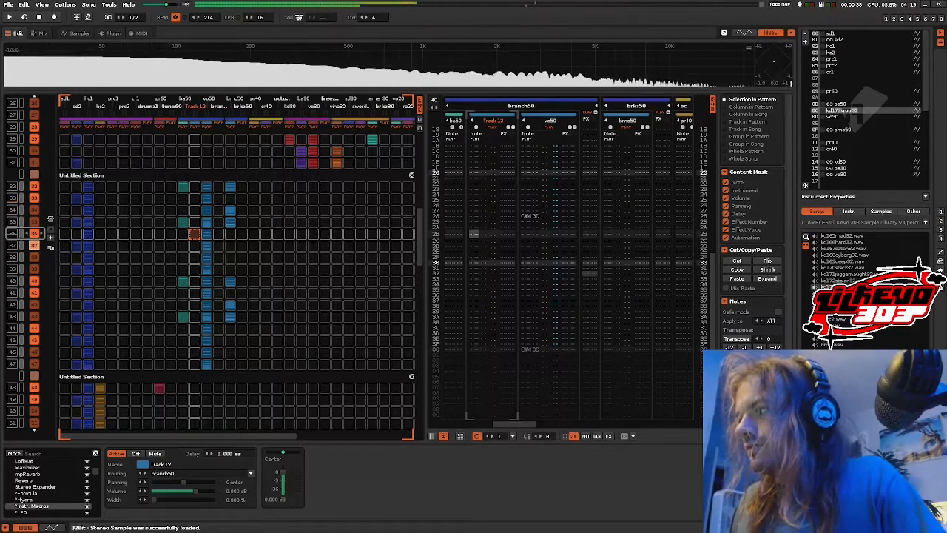
key(z)
Step: Rename the new track and its instrument kd50 and hide the track's effect and volume columns
scroll(502, 173, down, 6)
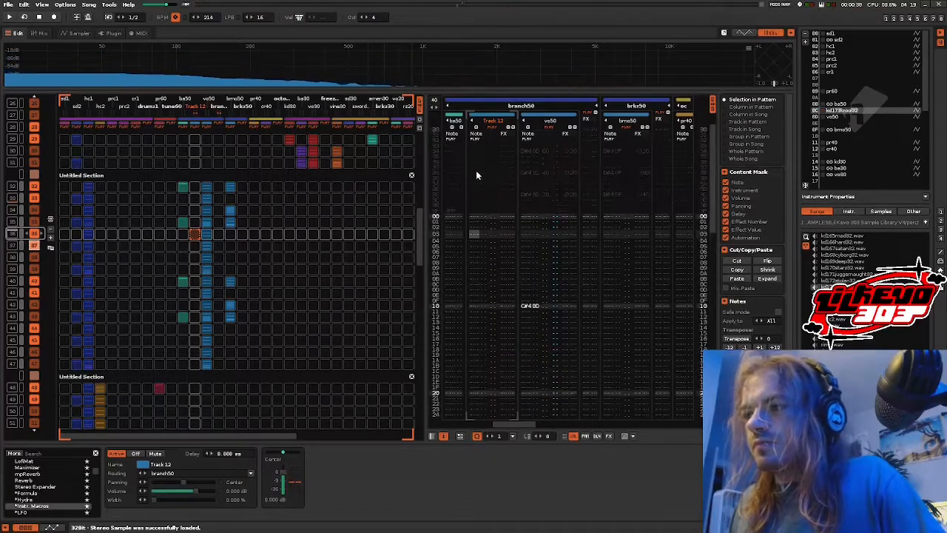
scroll(467, 169, up, 3)
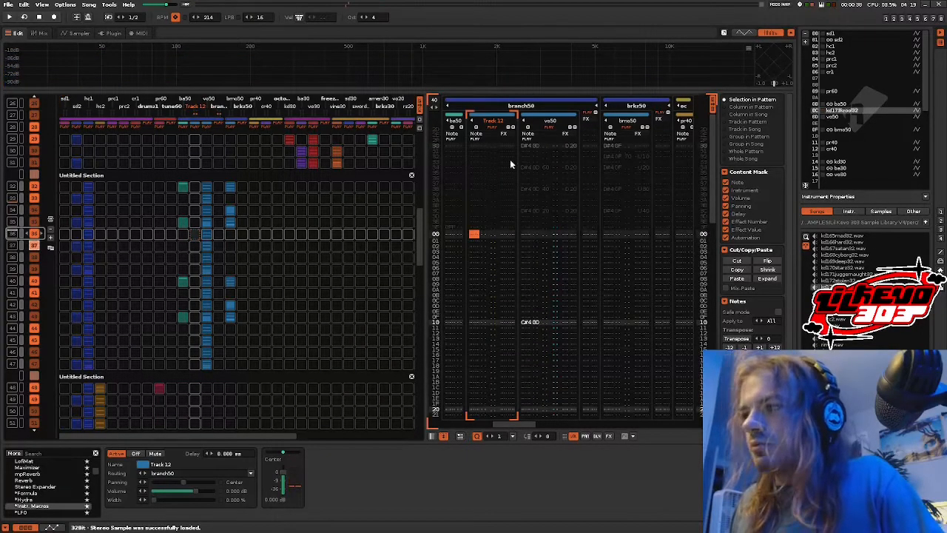
text(kd50)
key(Return)
key(Return)
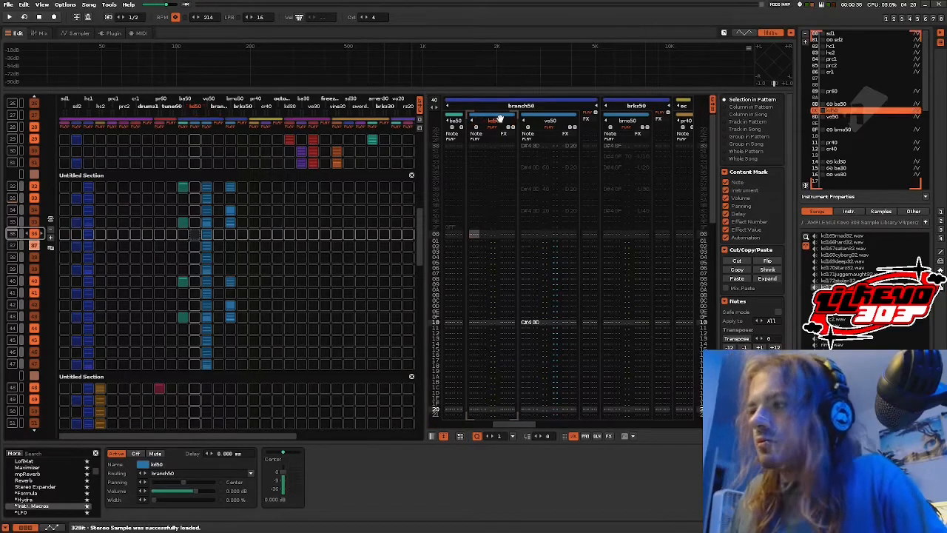
click(508, 128)
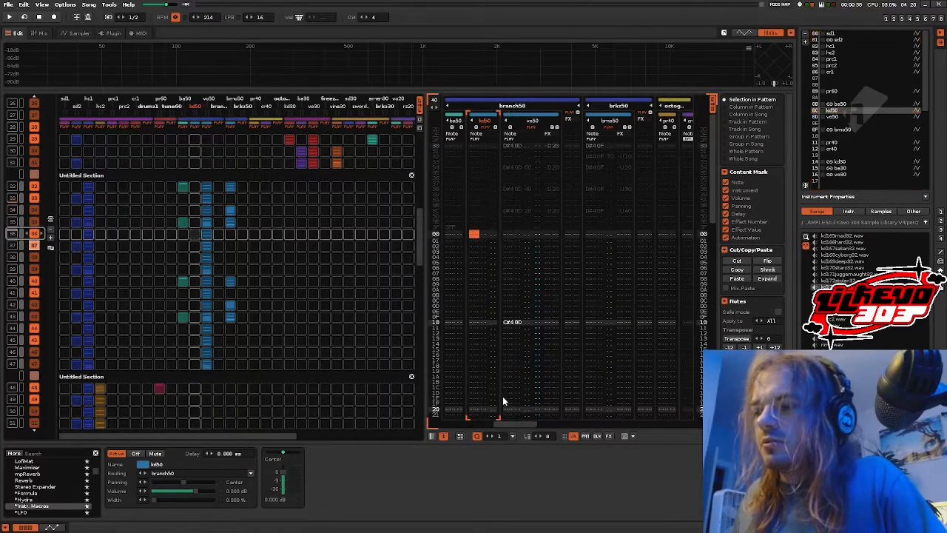
click(575, 437)
Step: Enter a kd50 kick rhythm in pattern 36 with C-4 on rows 00 and 18 and C-5 on rows 08, 20 and 28, and play it
key(space)
key(Escape)
key(z)
key(ctrl+z)
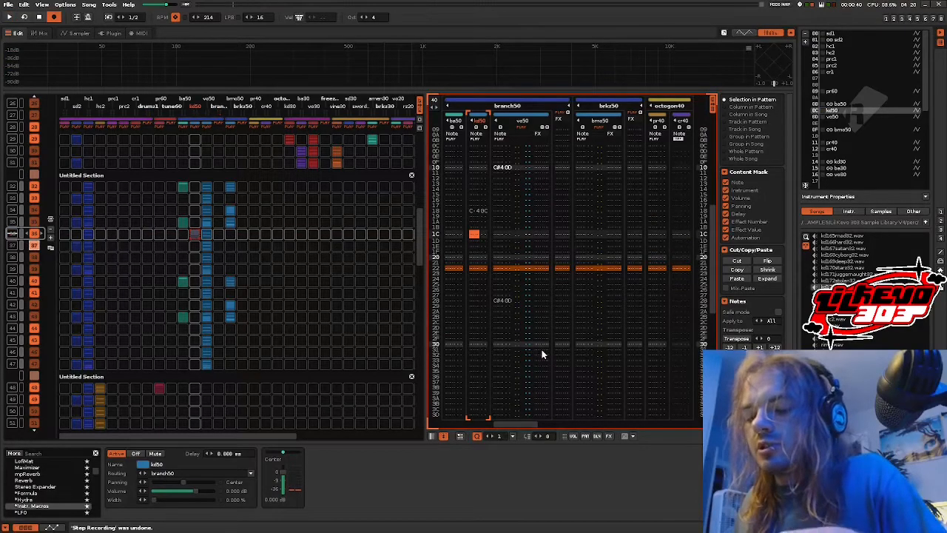
key(space)
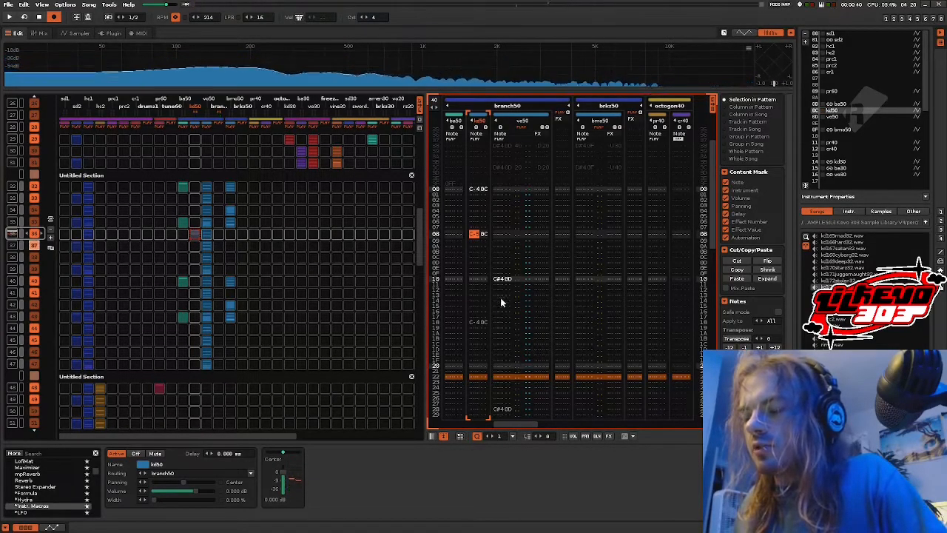
scroll(501, 296, down, 5)
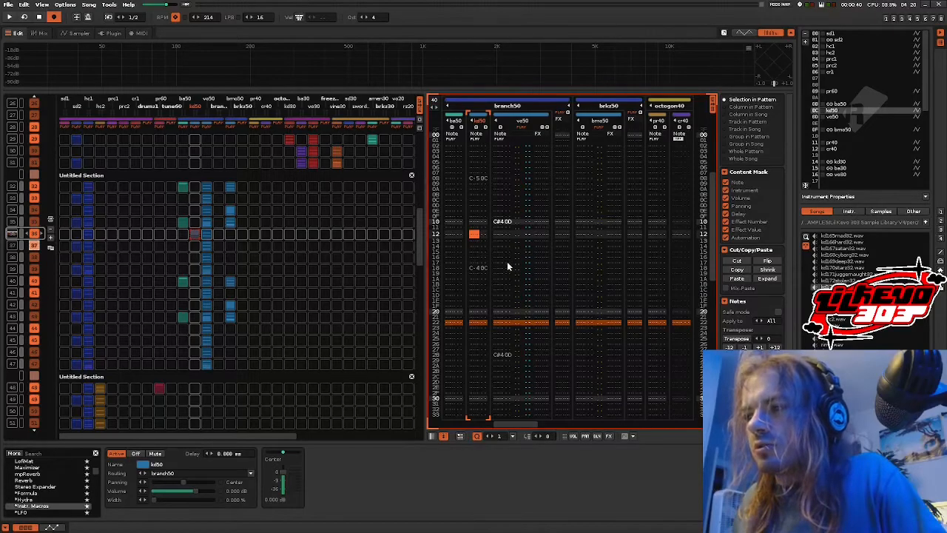
scroll(507, 261, up, 8)
scroll(505, 259, down, 11)
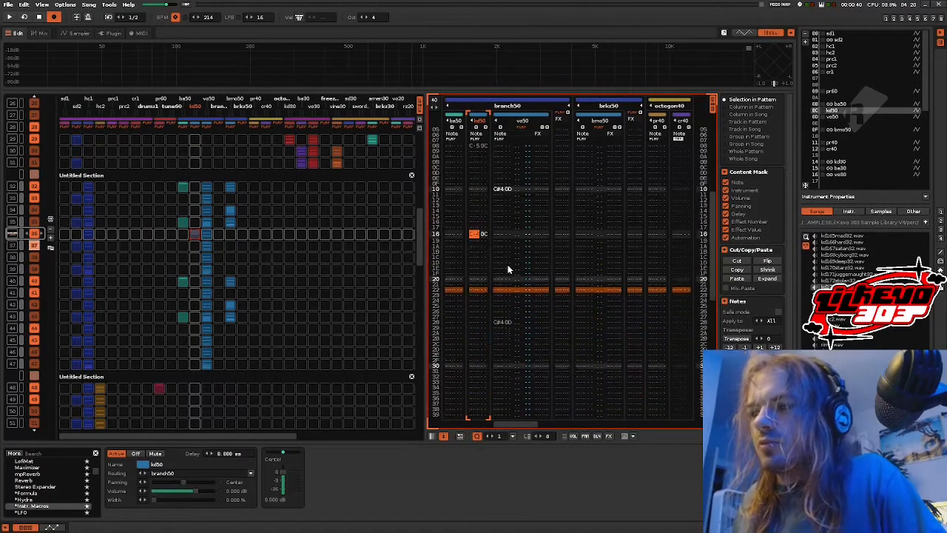
key(space)
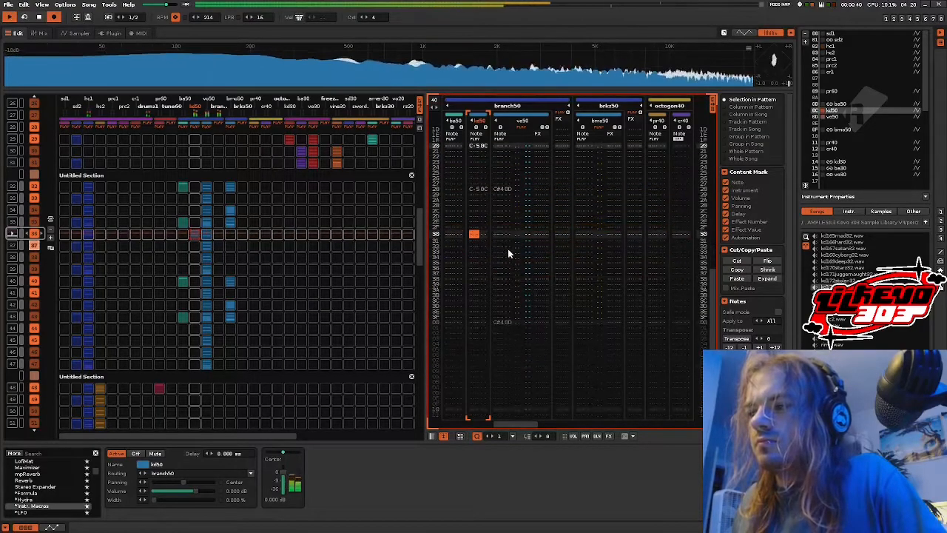
Step: Undo the last recorded kick notes in pattern 37 and cut the kd50 note at row 38
key(ctrl+z)
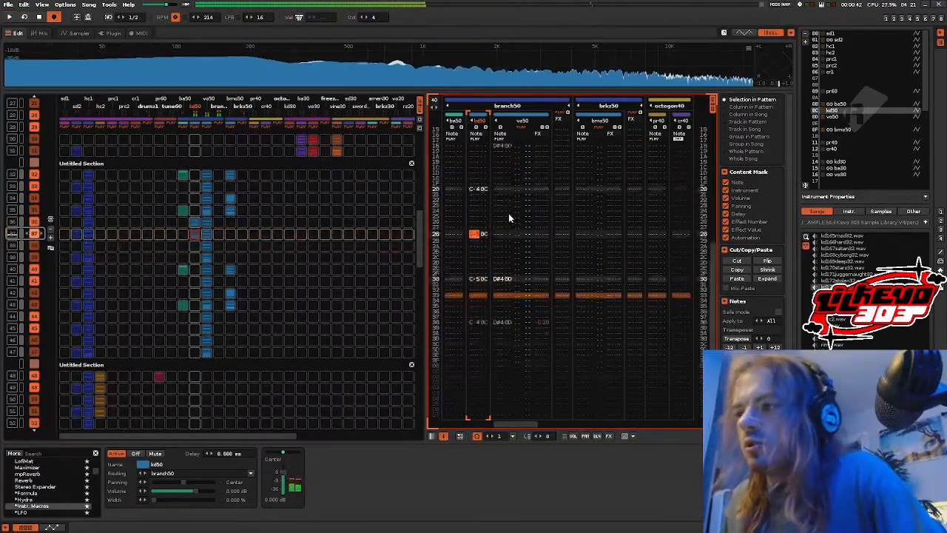
key(ctrl+z)
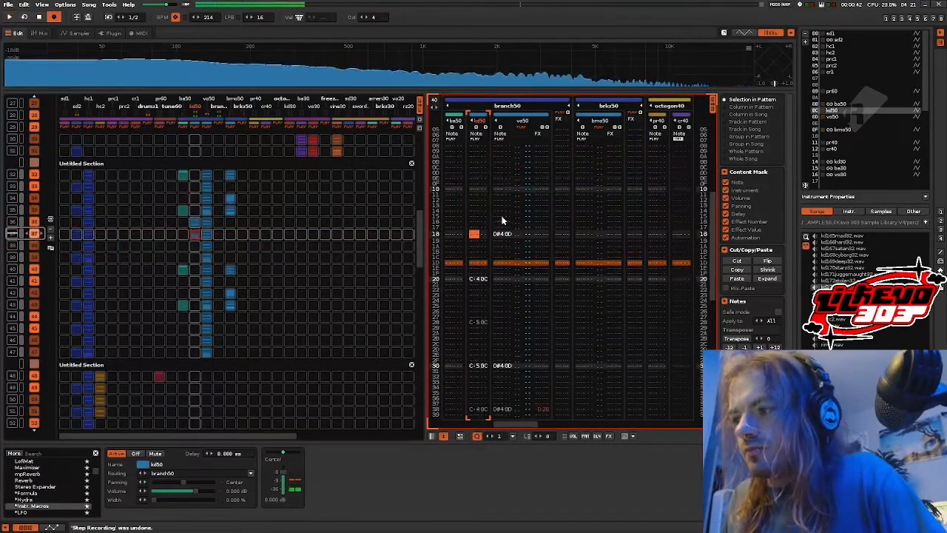
scroll(504, 215, down, 4)
key(space)
drag(477, 295, 482, 253)
right_click(485, 256)
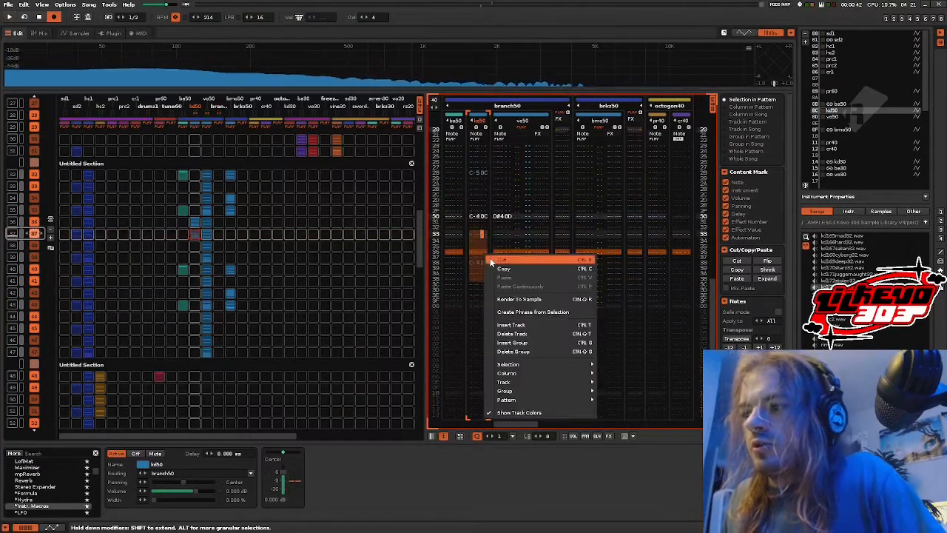
click(491, 261)
Step: Copy the kd50 kick block in the pattern matrix so patterns 36 to 39 are filled, and play the section
click(195, 234)
right_click(195, 234)
click(214, 260)
key(space)
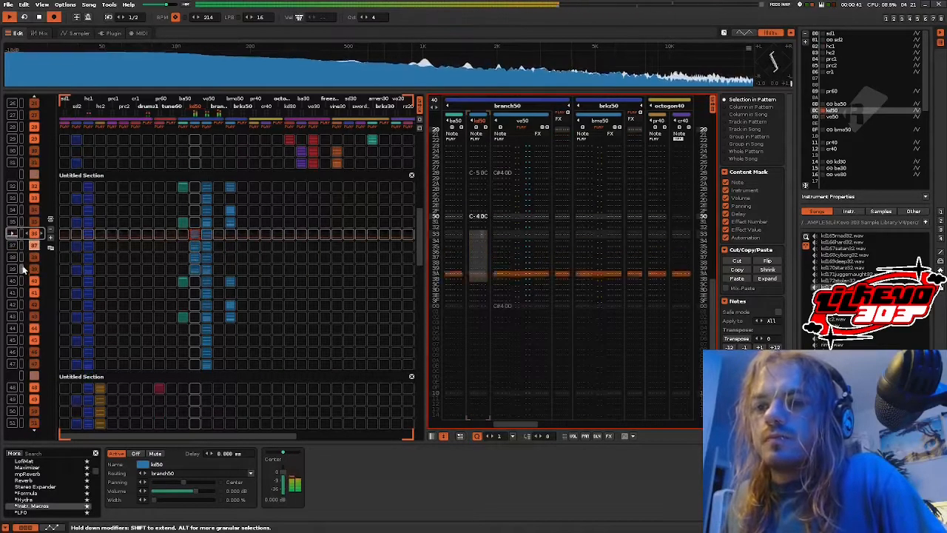
Step: Vary the kd50 kicks in pattern 39 by adding C-4 on row 1C and setting row 30 to C-5
scroll(502, 241, up, 5)
click(475, 250)
key(z)
scroll(476, 250, down, 3)
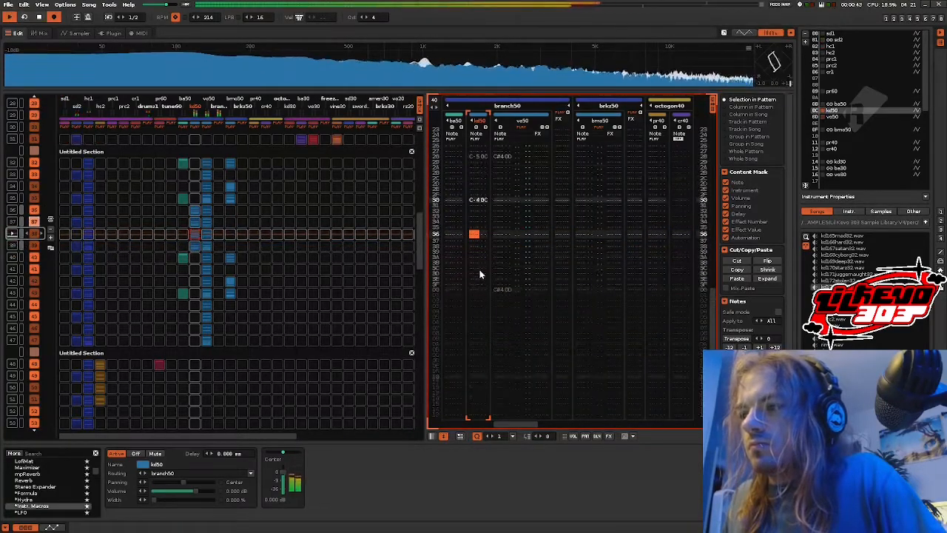
scroll(480, 273, down, 8)
click(476, 256)
key(z)
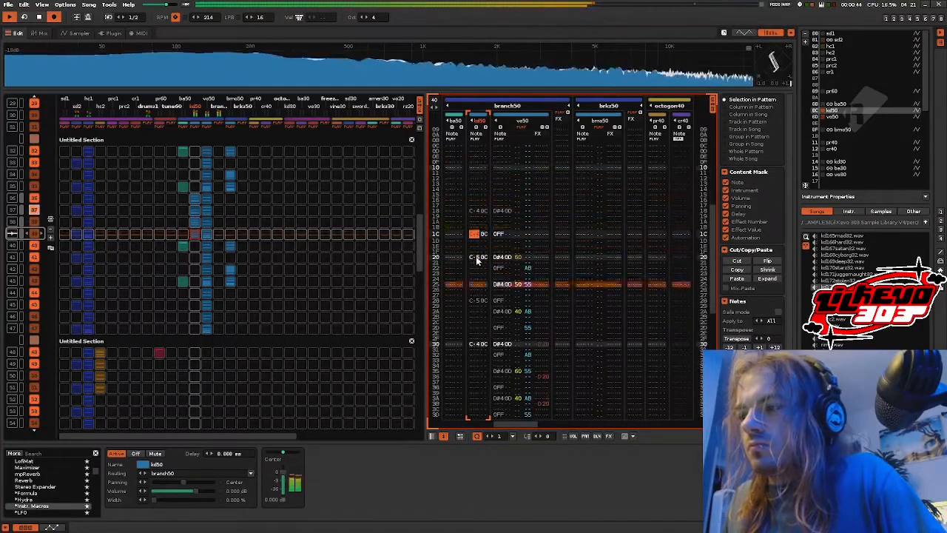
scroll(477, 259, down, 4)
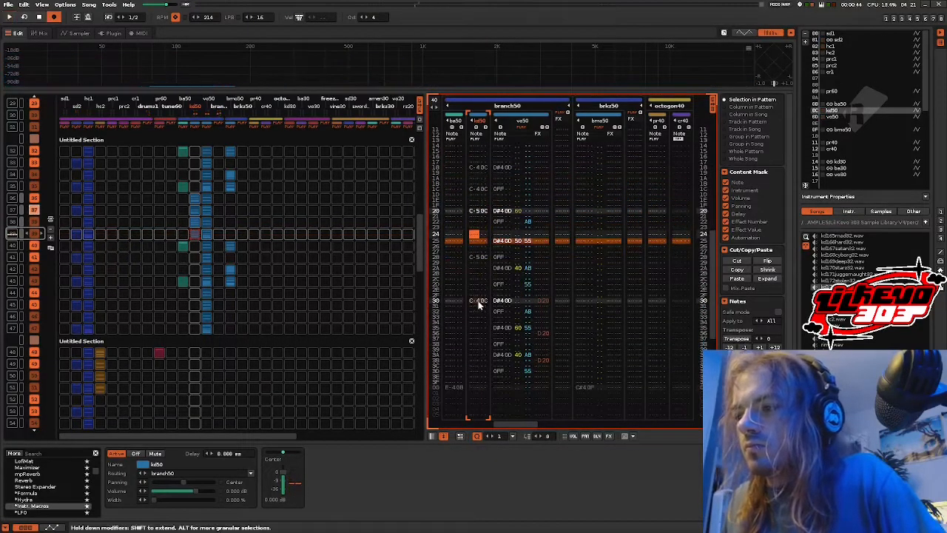
click(478, 300)
key(q)
scroll(478, 302, up, 5)
Step: Try Place notes evenly on the kd50 notes from row 20 to the end of pattern 39 and play it back
drag(476, 370, 480, 219)
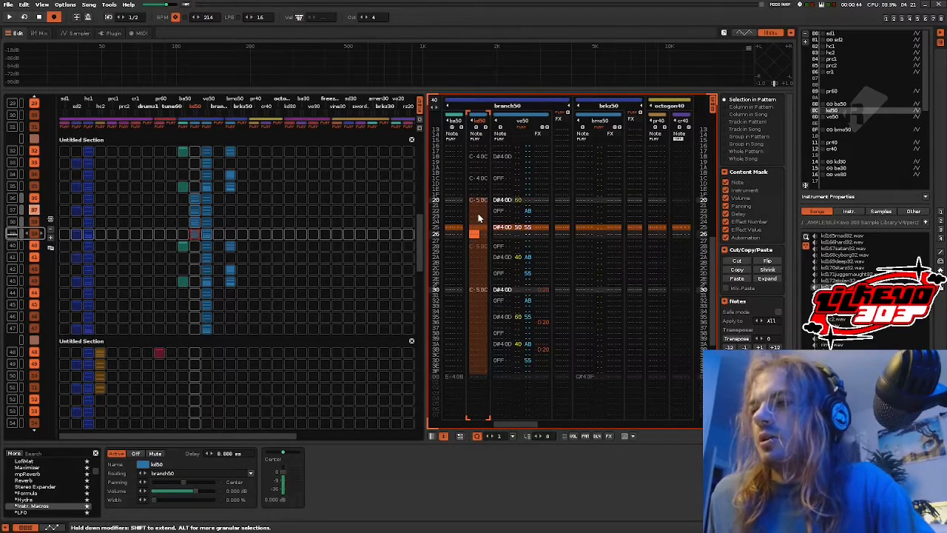
right_click(479, 218)
mouse_move(518, 325)
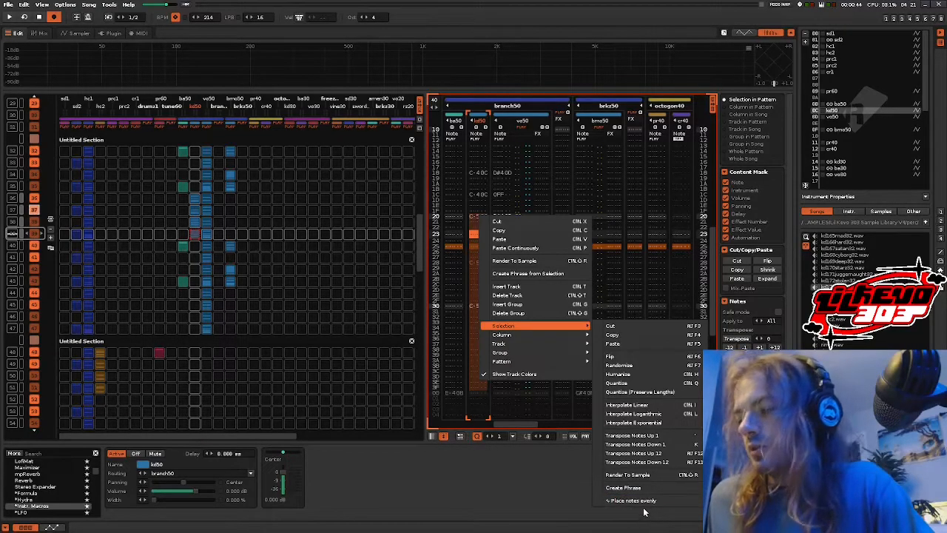
click(643, 501)
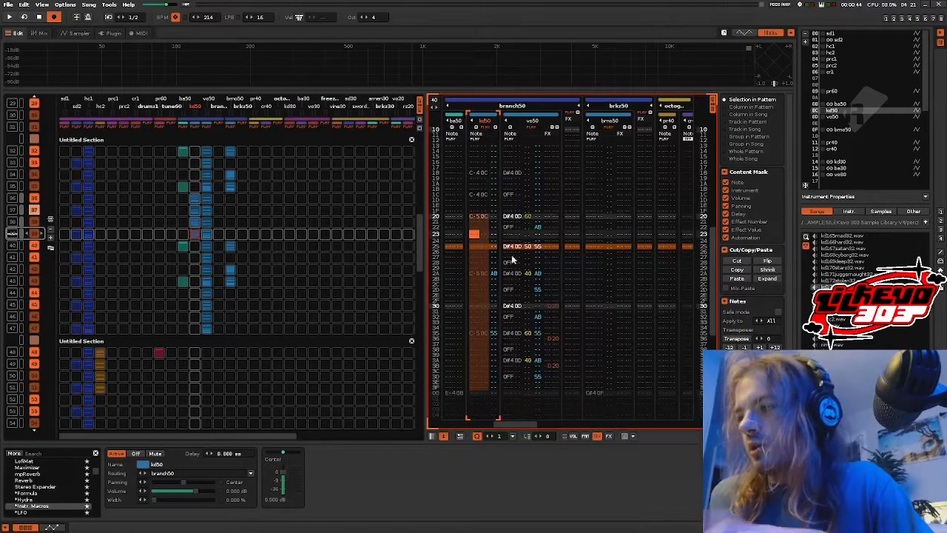
key(space)
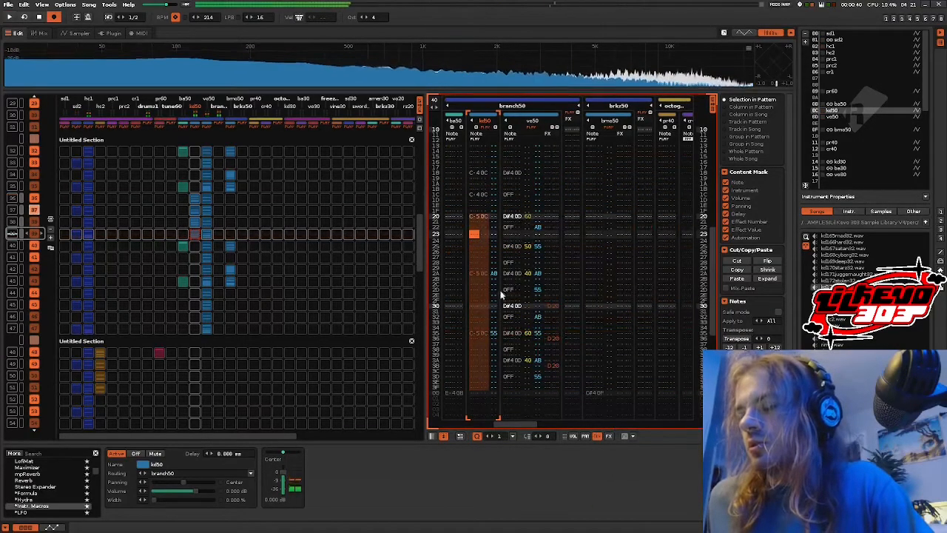
click(494, 262)
scroll(494, 241, down, 3)
key(Escape)
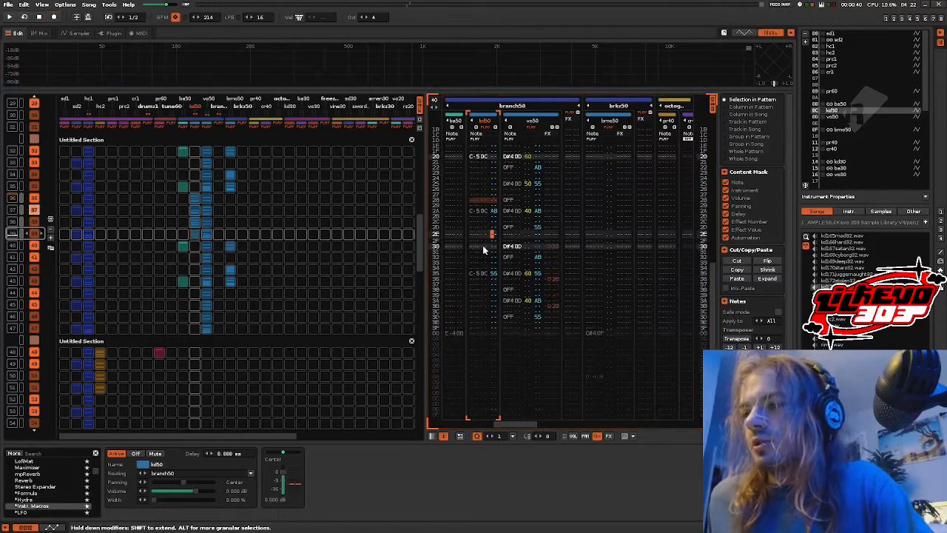
Step: Examine the spacing of the evenly placed kd50 notes in the second half of pattern 39
scroll(475, 248, down, 1)
scroll(477, 248, up, 2)
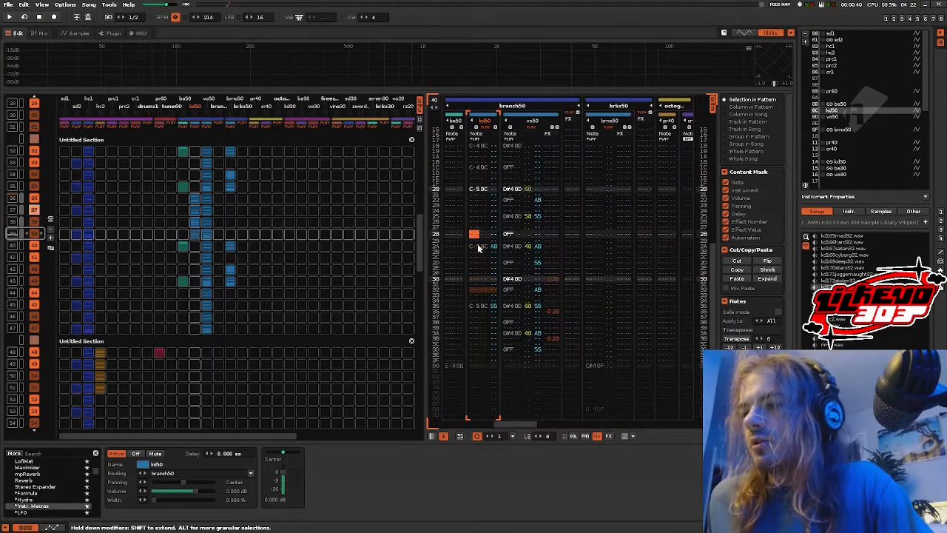
scroll(481, 303, up, 4)
scroll(479, 297, down, 5)
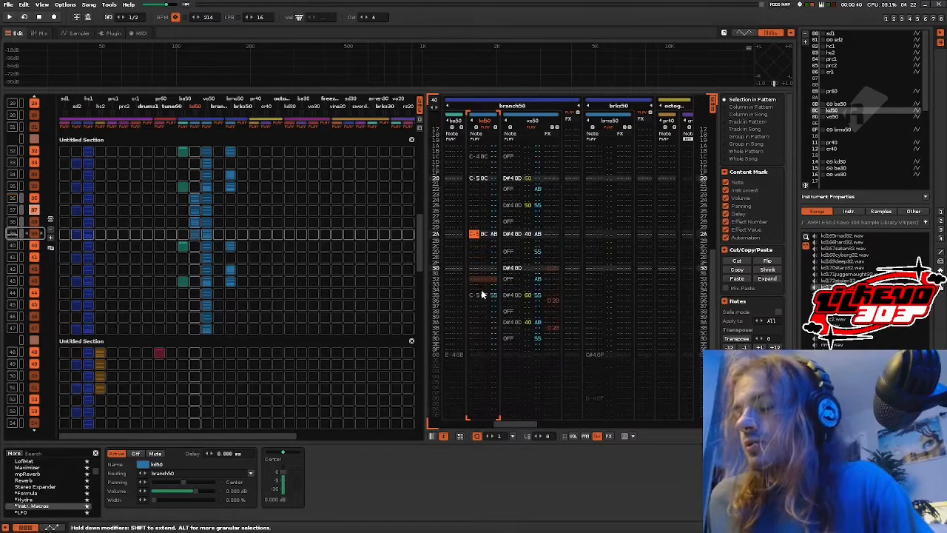
scroll(481, 294, up, 2)
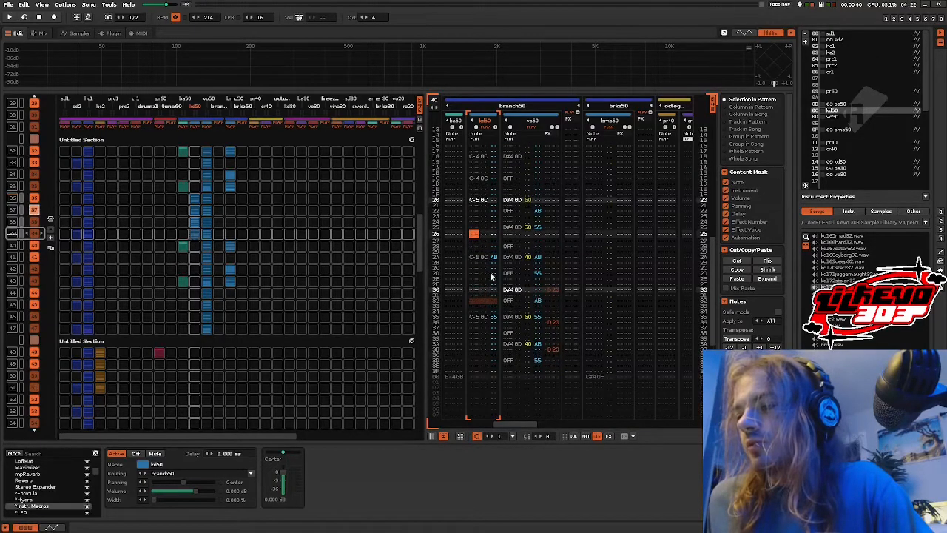
scroll(492, 259, down, 7)
scroll(498, 235, up, 5)
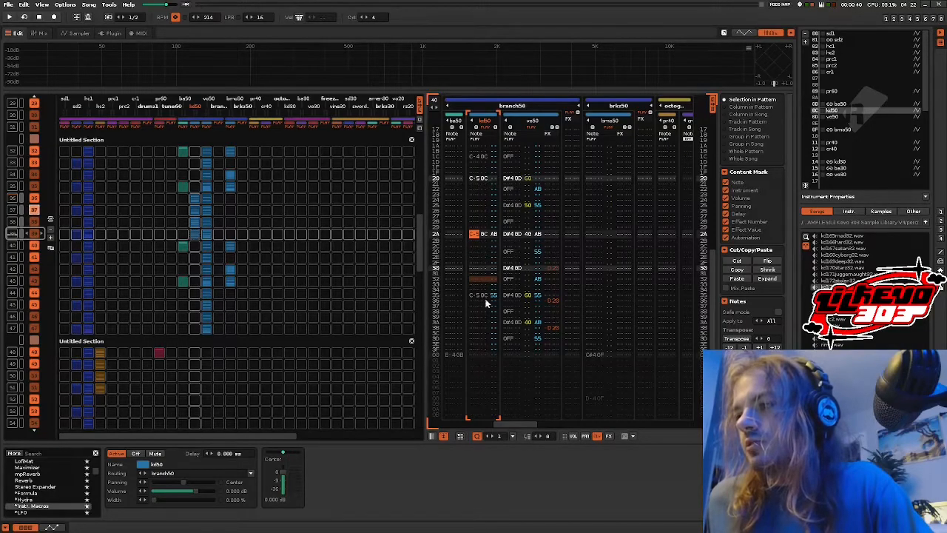
scroll(487, 320, up, 2)
scroll(489, 323, down, 1)
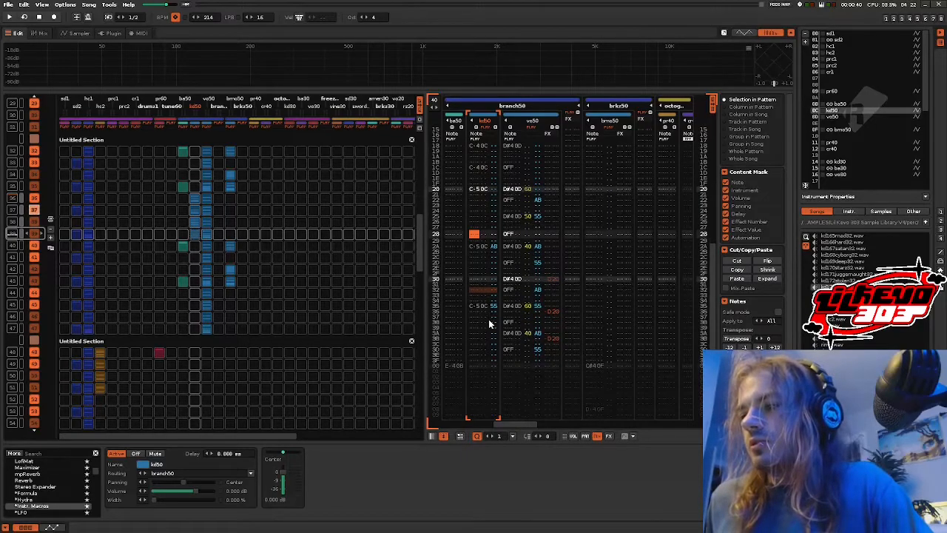
scroll(488, 323, down, 1)
key(Up)
key(Up)
key(Up)
key(Down)
key(Down)
key(Down)
key(Down)
key(Down)
Step: Undo and redo the even note placement to compare both versions, and leave it undone
key(ctrl+z)
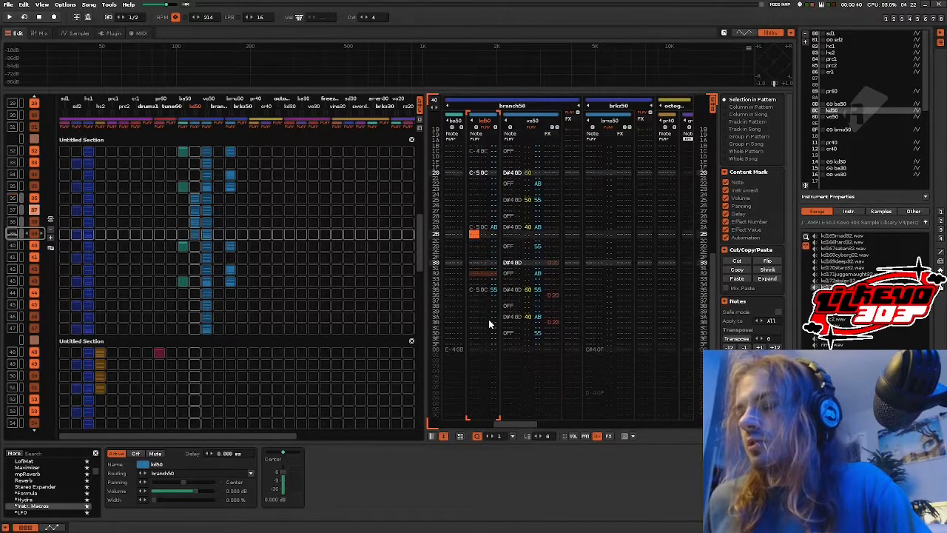
key(ctrl+y)
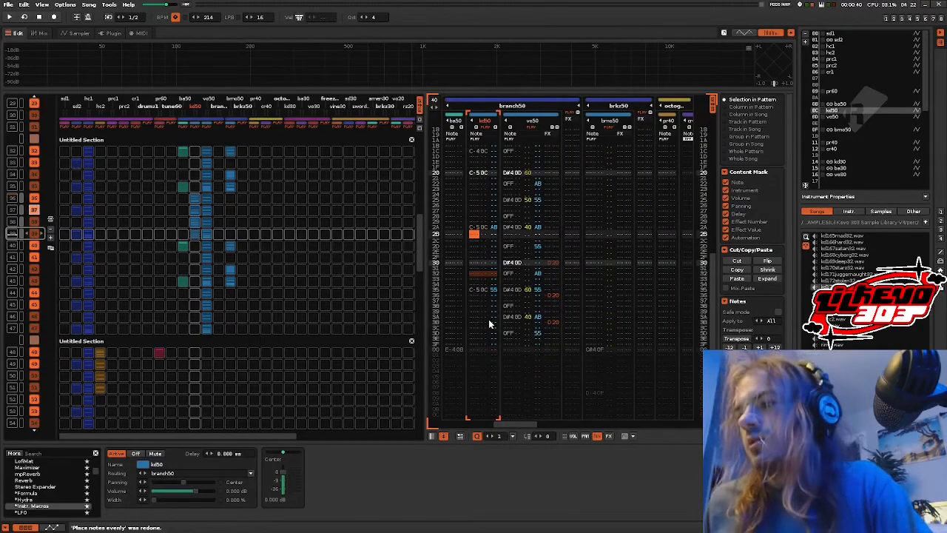
key(Up)
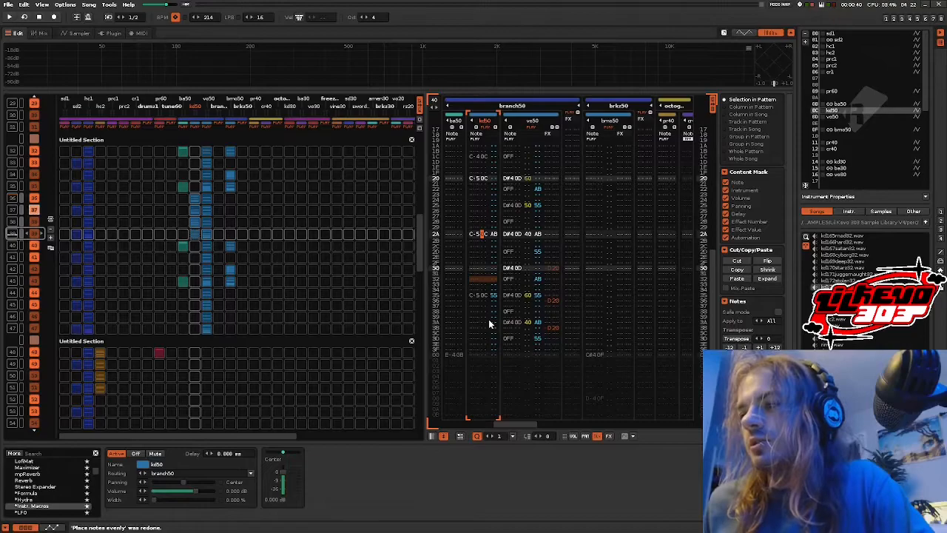
key(ctrl+z)
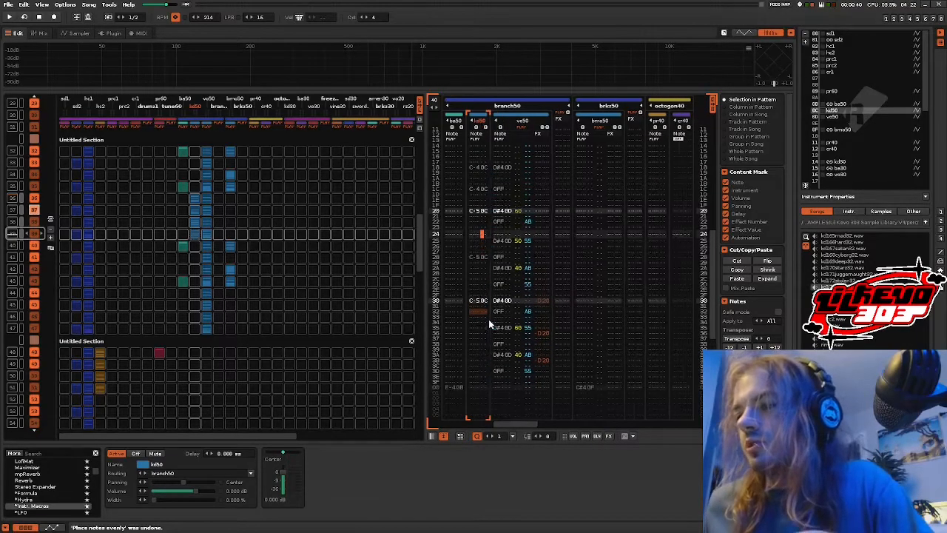
Step: Select the kd50 notes from row 20 to the end of pattern 39 and apply Place notes evenly
drag(481, 420, 484, 233)
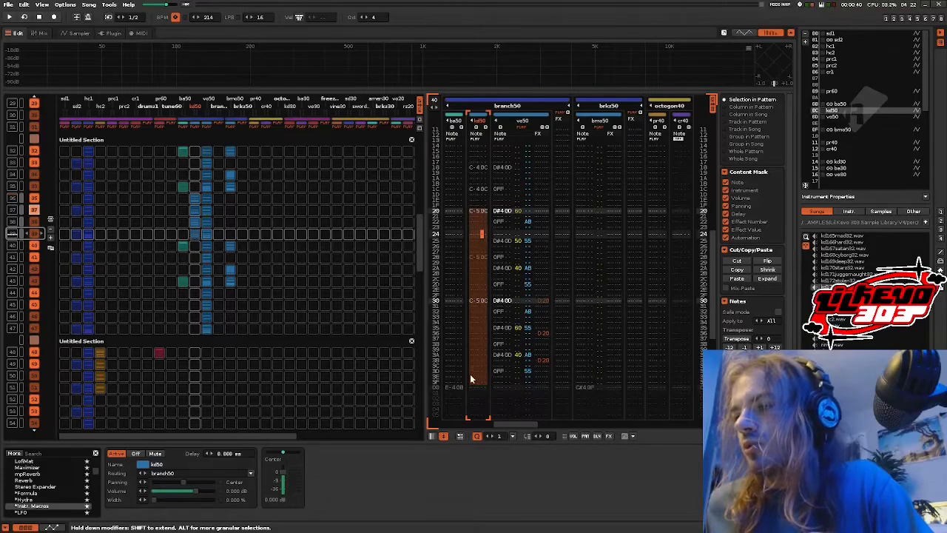
right_click(477, 256)
mouse_move(518, 362)
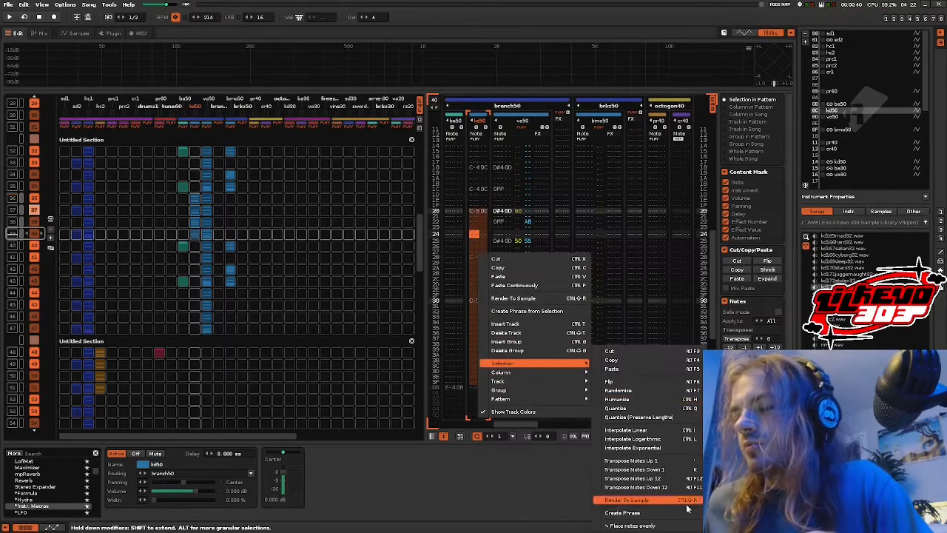
click(644, 525)
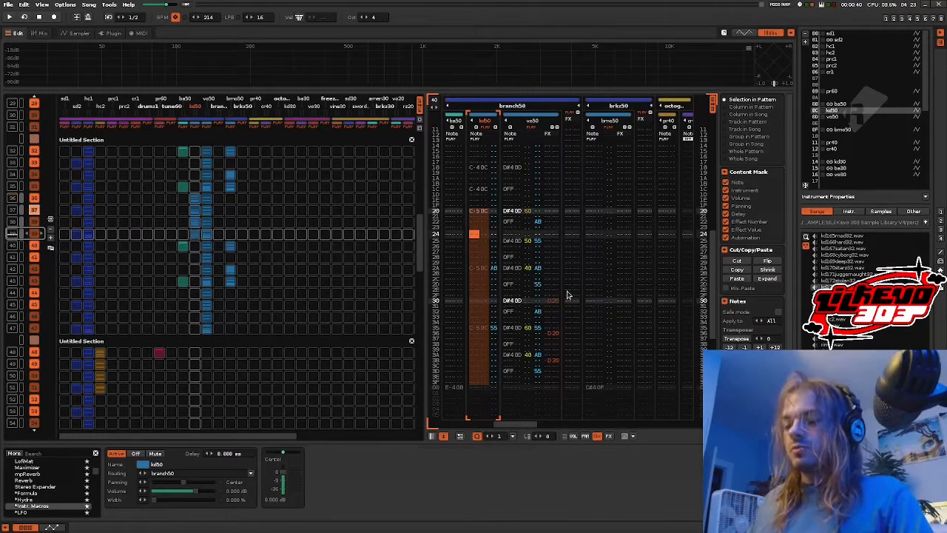
Step: Step through the kd50 delay column in pattern 39 to examine the delays of the evenly placed notes
click(495, 267)
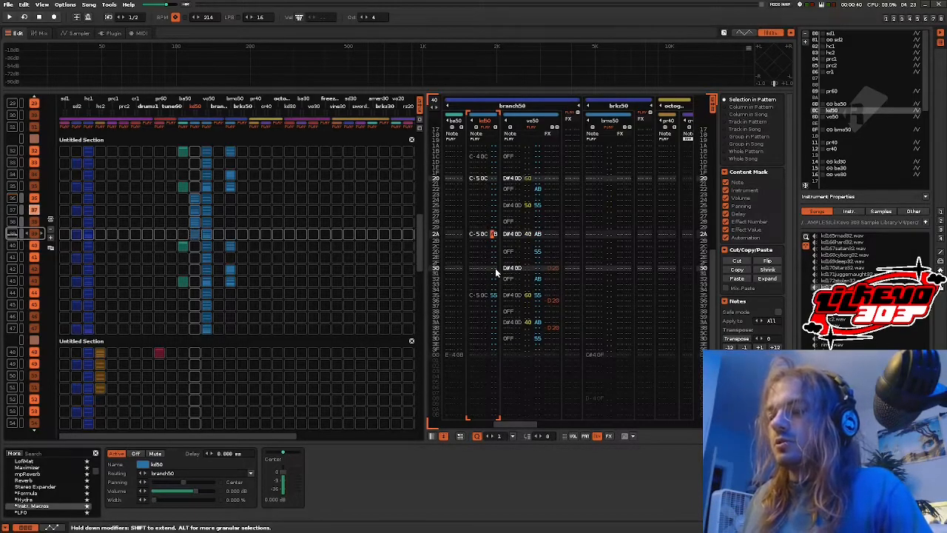
key(Down)
key(Down)
key(Down)
key(Down)
key(Down)
key(Down)
key(Down)
key(Down)
key(Down)
key(Down)
key(Down)
key(Down)
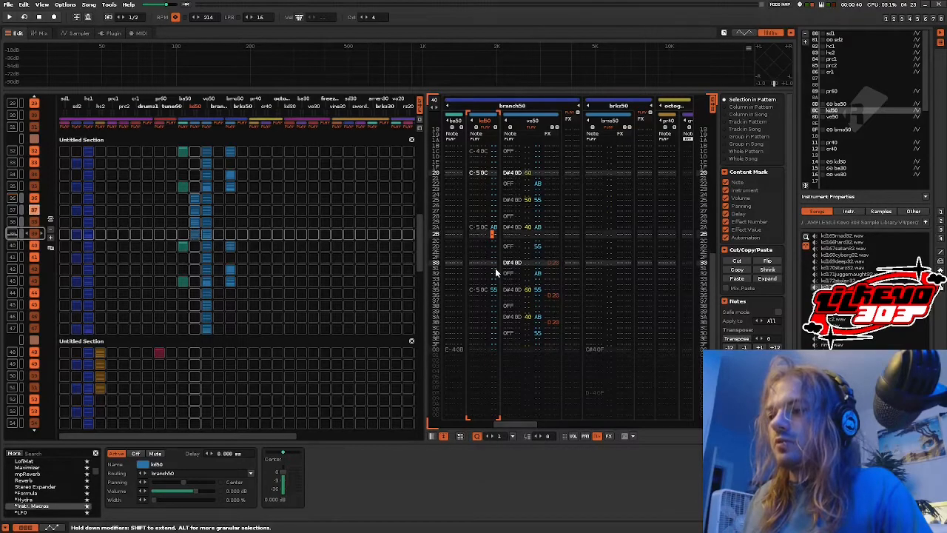
key(Up)
key(Up)
key(Up)
key(Up)
key(Up)
key(Up)
key(Up)
key(Up)
key(Up)
key(Up)
key(Up)
key(Up)
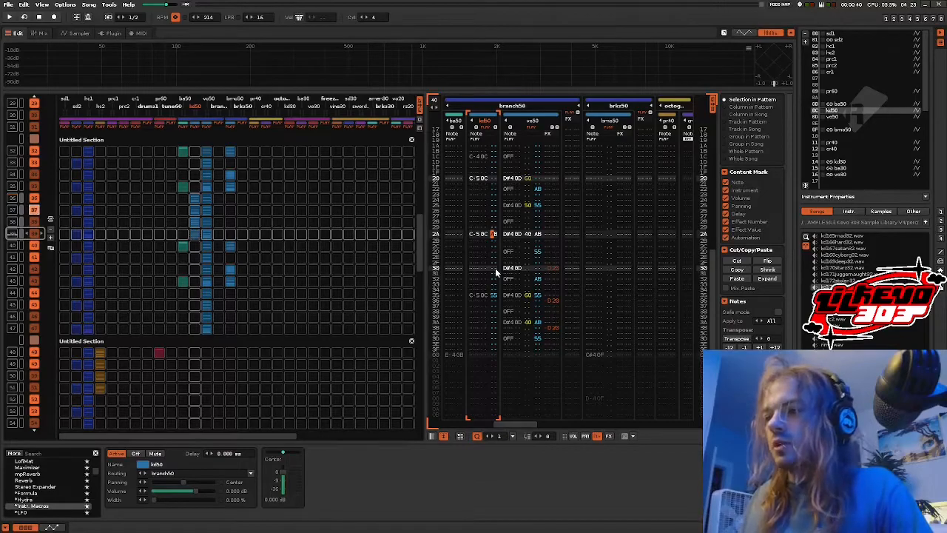
key(Up)
key(Up)
Step: Step through the kd50 note column from row 20 onward to examine where the three spread kicks fall
key(Left)
key(Left)
key(Left)
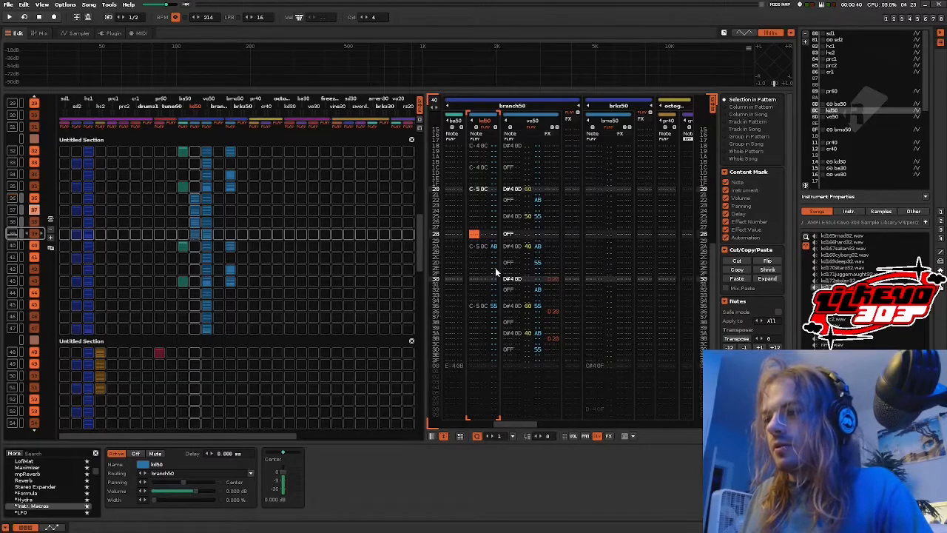
key(Up)
key(Up)
key(Down)
key(Down)
key(Down)
key(Down)
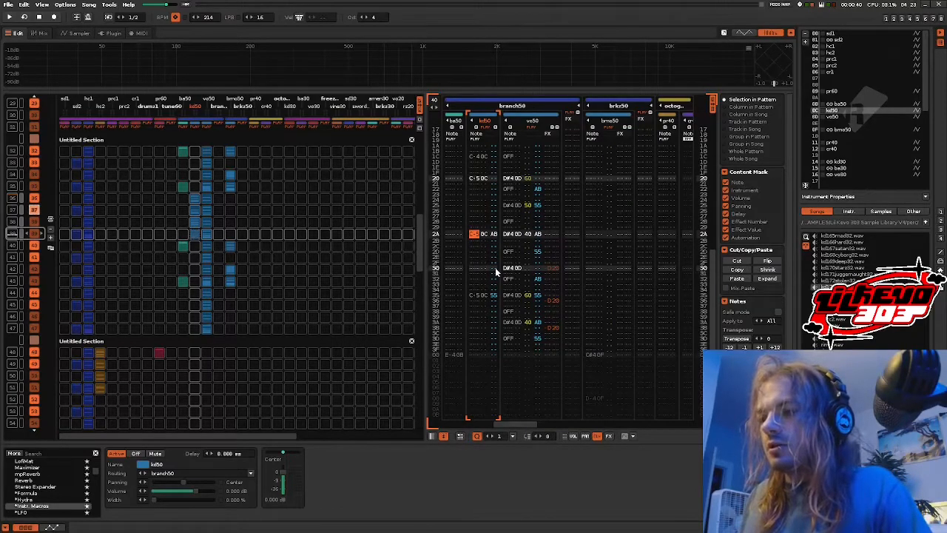
key(Down)
key(Down)
key(Down)
key(Right)
key(Down)
key(Down)
key(Up)
key(Up)
key(Up)
key(Up)
key(Up)
key(Up)
key(Up)
key(Up)
key(Up)
key(Up)
key(Up)
key(Up)
key(Up)
key(Up)
key(Up)
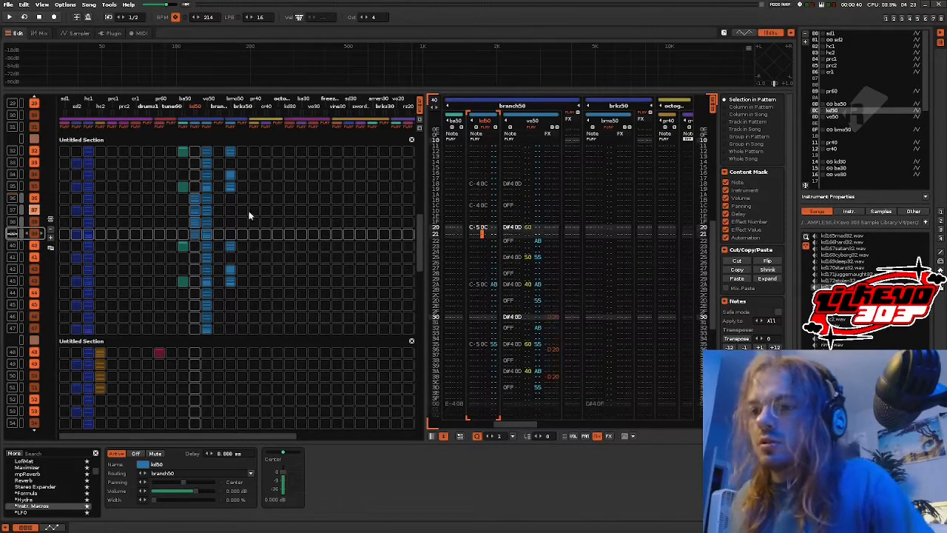
Step: Play from pattern 36 to hear the kd50 rhythms, checking the track levels in the mixer view
scroll(106, 230, up, 3)
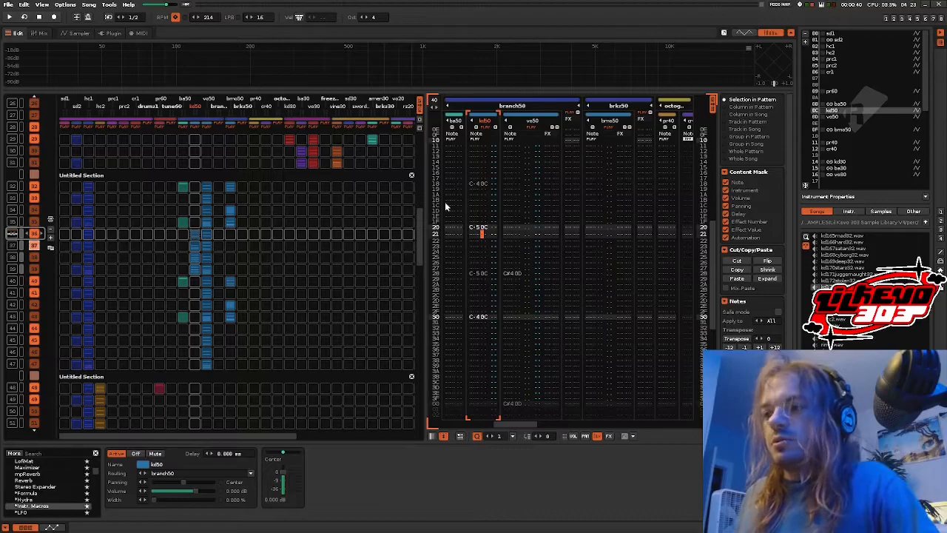
key(space)
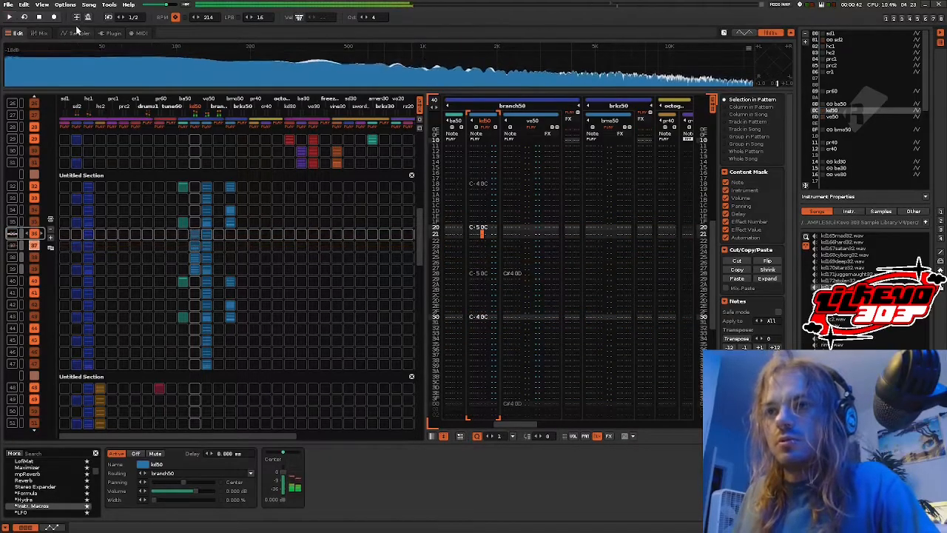
click(42, 32)
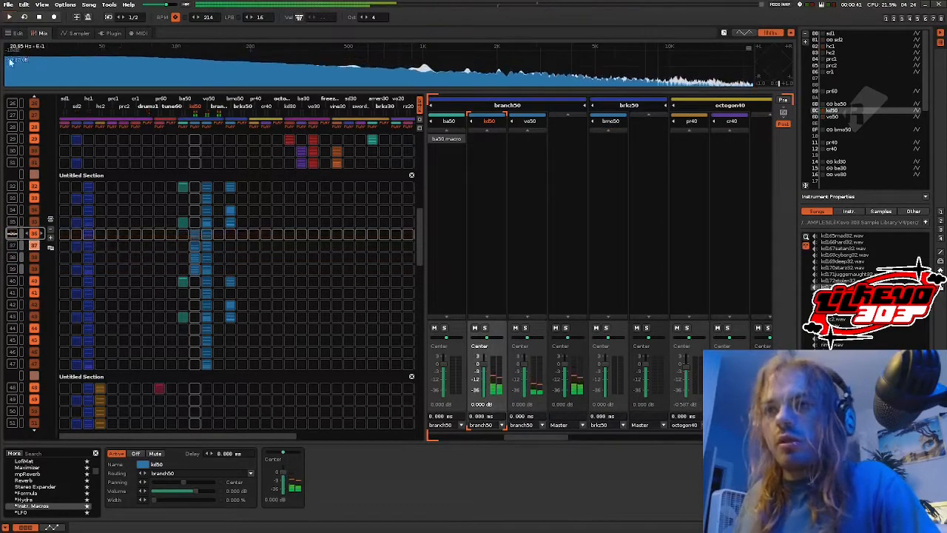
click(14, 33)
scroll(153, 153, down, 5)
scroll(152, 147, up, 2)
scroll(152, 147, down, 1)
scroll(158, 151, up, 1)
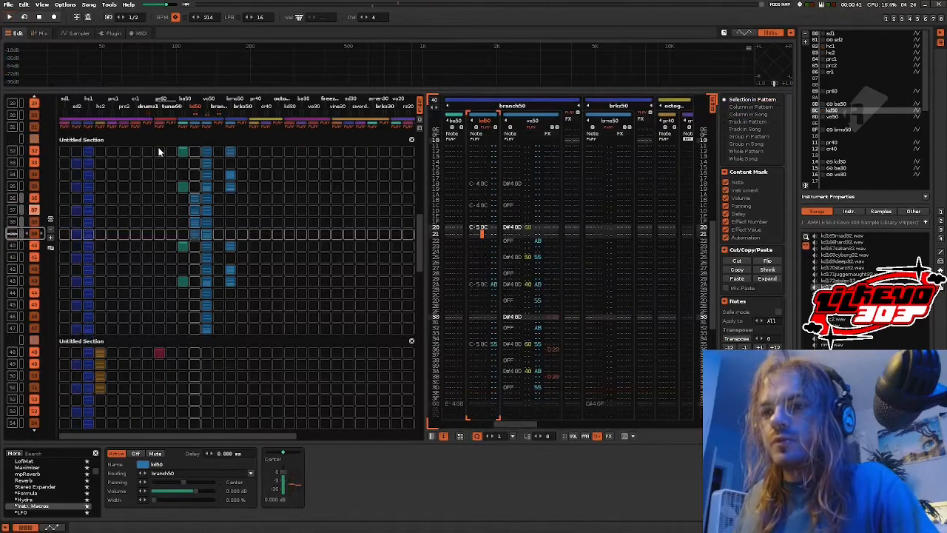
Step: Enter a note-off in the kd50 track on the last row (3F) of pattern 39
scroll(518, 256, down, 4)
key(Escape)
click(471, 324)
key(a)
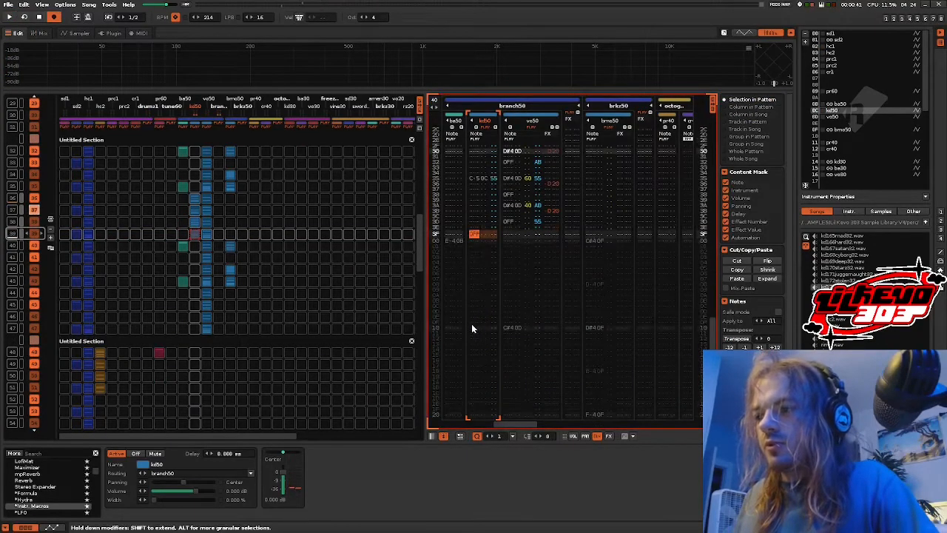
Step: Solo the kd50 track and play pattern 39 to audition the kicks on their own
scroll(488, 222, up, 3)
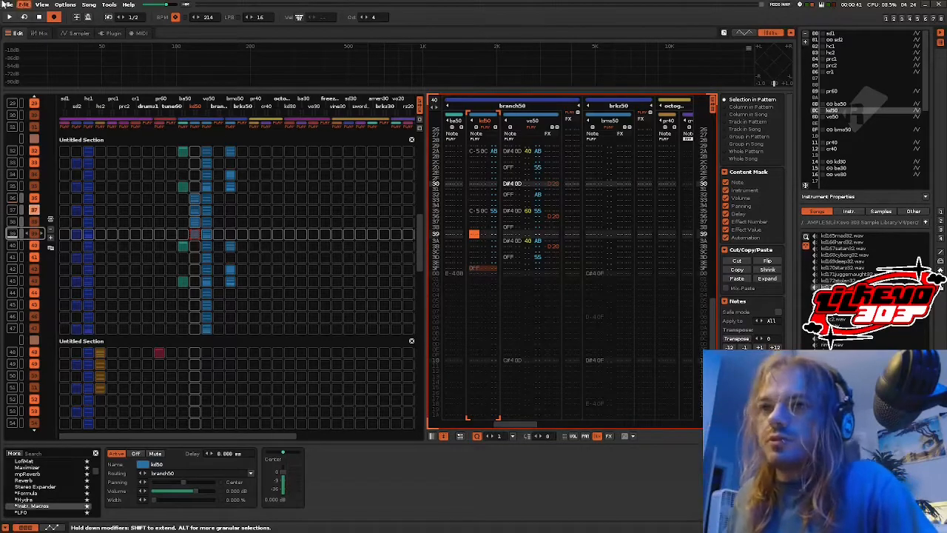
click(41, 33)
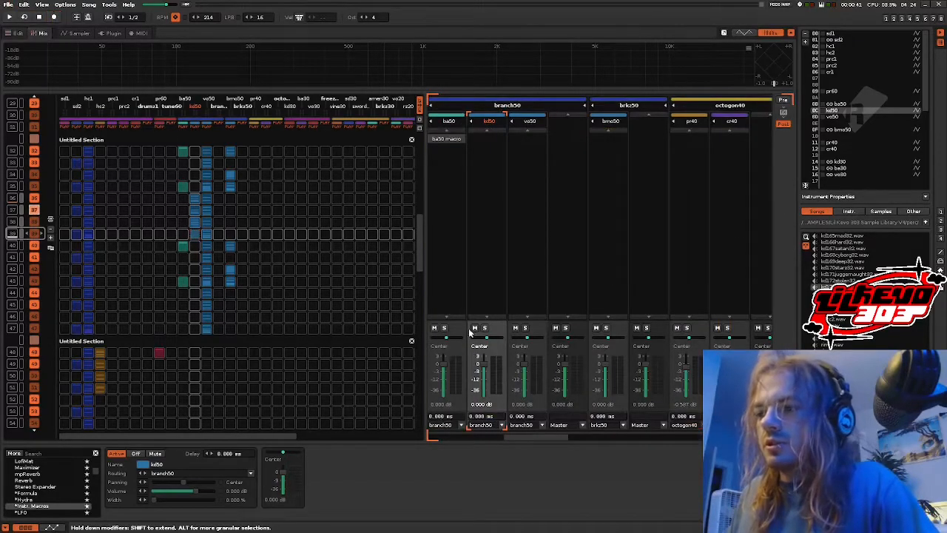
click(14, 33)
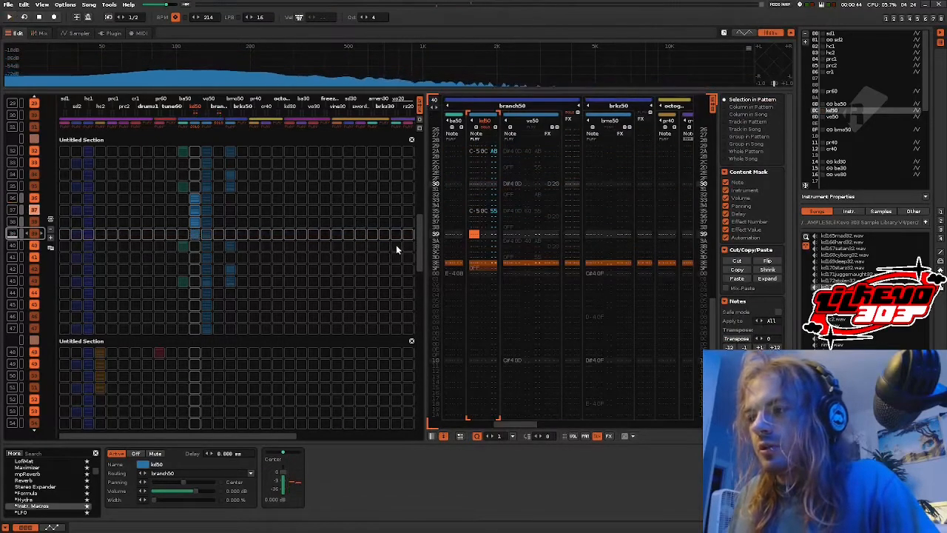
click(474, 268)
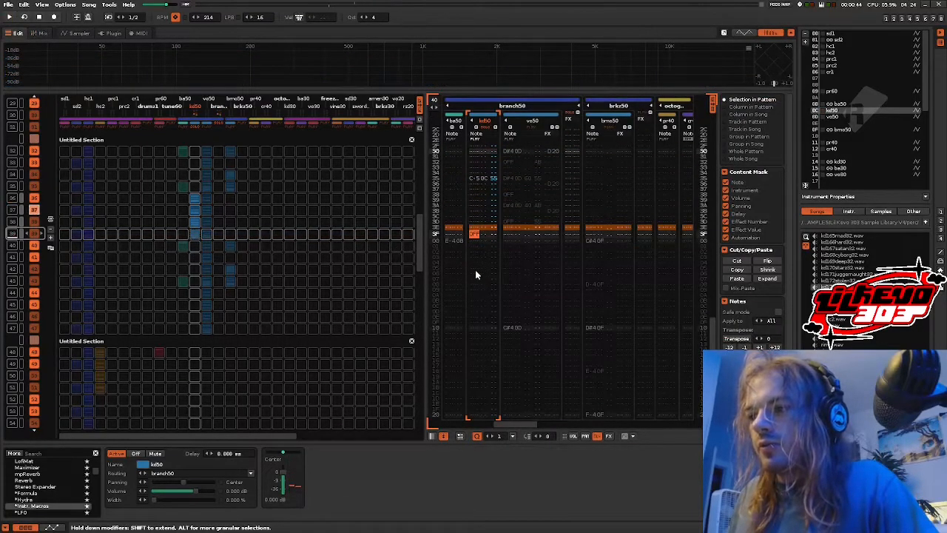
Step: Examine the soloed kd50 notes through pattern 39 up to the closing note-off and play them back briefly
scroll(460, 245, up, 10)
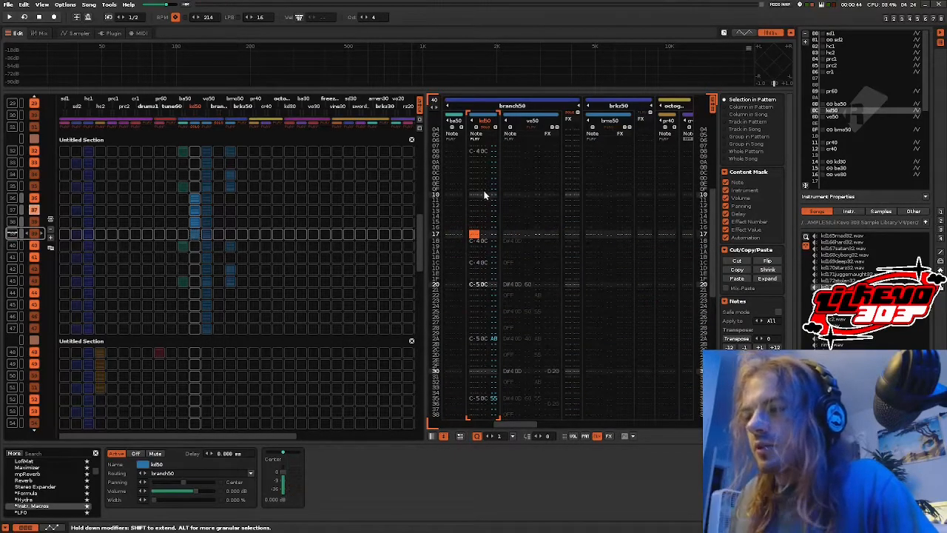
scroll(484, 196, up, 4)
scroll(468, 236, down, 11)
scroll(465, 241, down, 2)
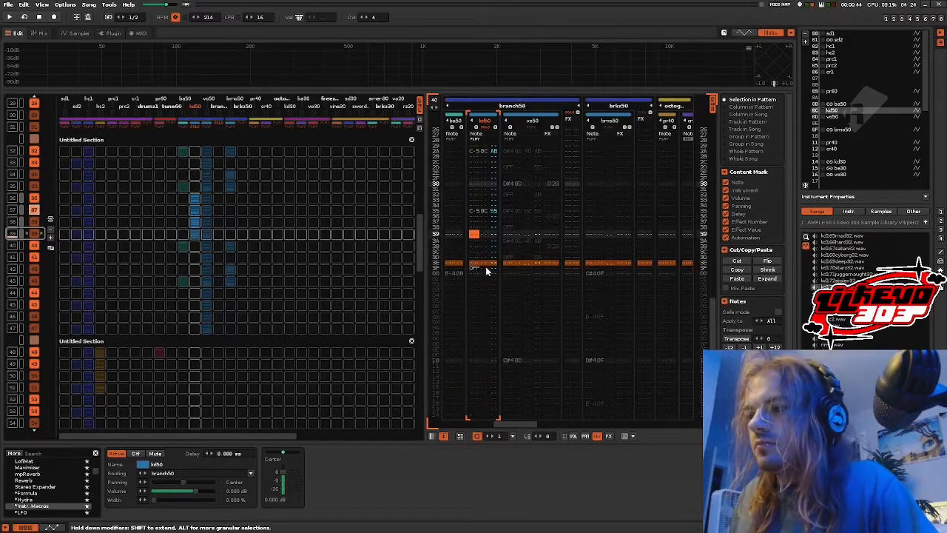
scroll(476, 274, down, 2)
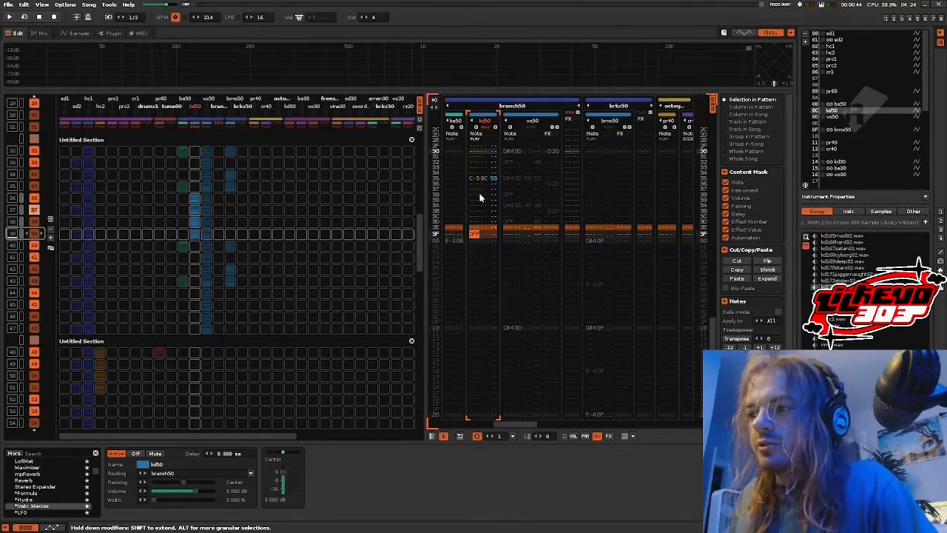
scroll(482, 240, up, 2)
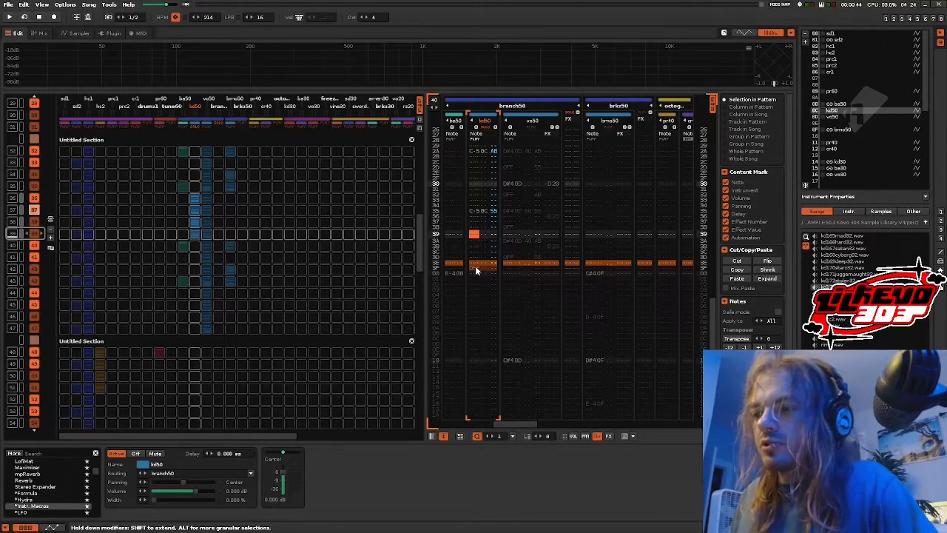
key(space)
key(space)
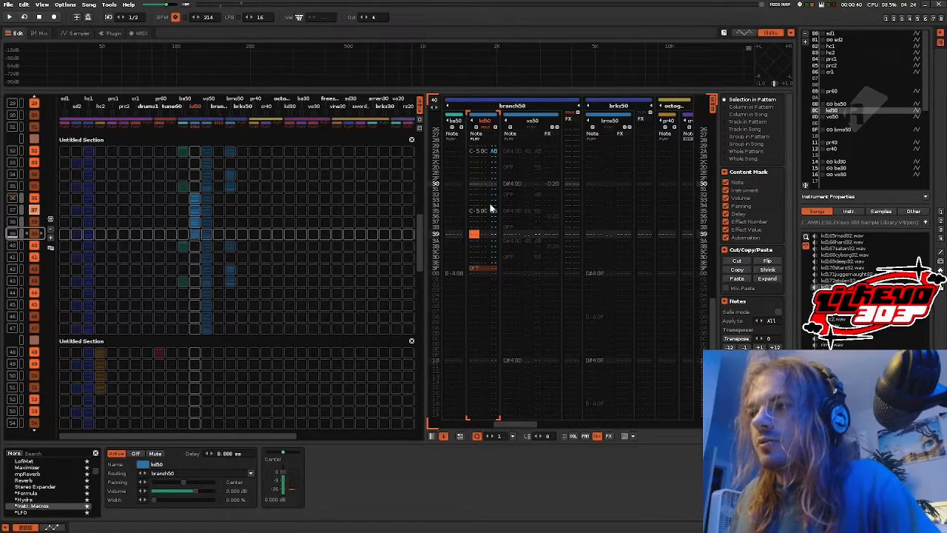
Step: Insert a new track after kd50 and move the solo from kd50 to the new track
key(ctrl+t)
click(37, 35)
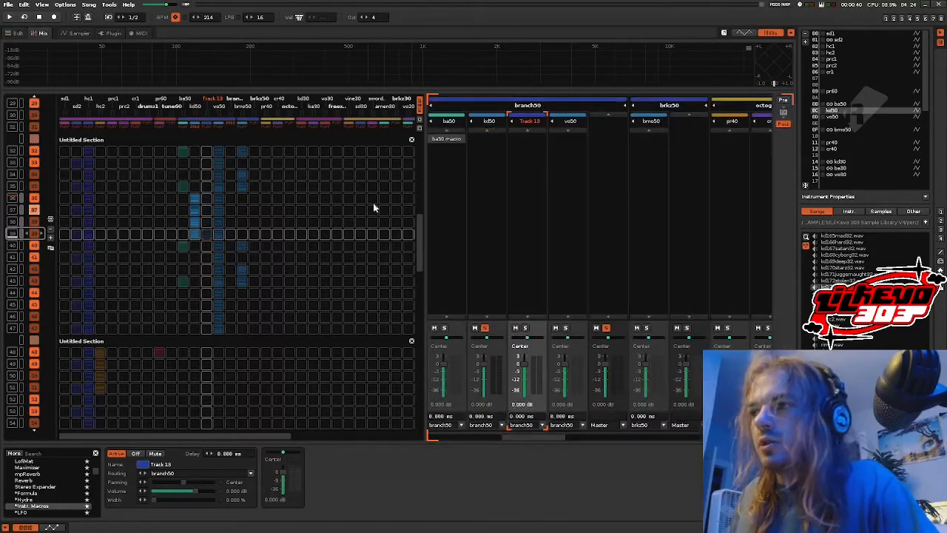
click(484, 328)
click(525, 328)
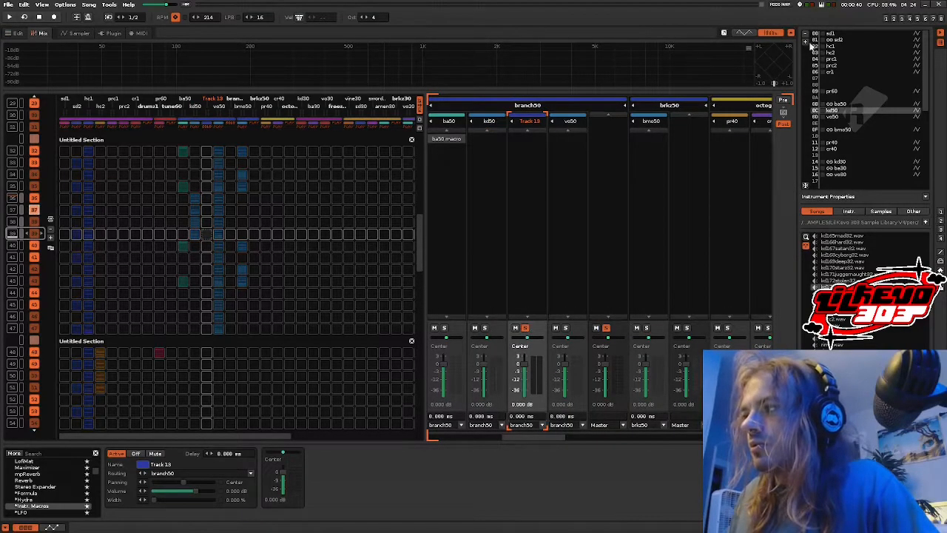
Step: Insert a new instrument slot below kd50 and load the sawc3.wav sample into it
click(806, 42)
click(940, 212)
drag(927, 253, 927, 315)
double_click(845, 249)
Step: Enter a C note on row 00 of Track 13 in pattern 39 and play the pattern to hear it sustain
click(15, 33)
scroll(524, 205, up, 12)
key(Escape)
click(509, 180)
key(z)
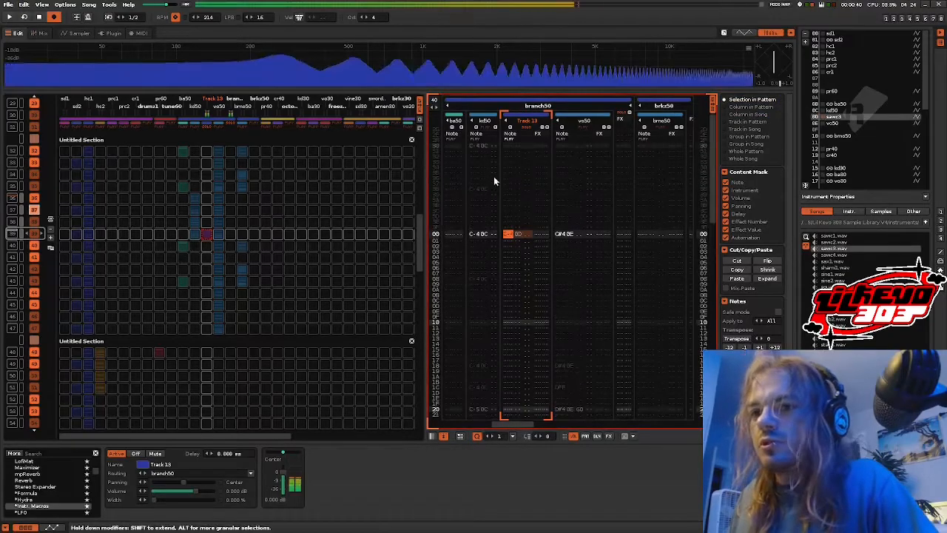
click(13, 233)
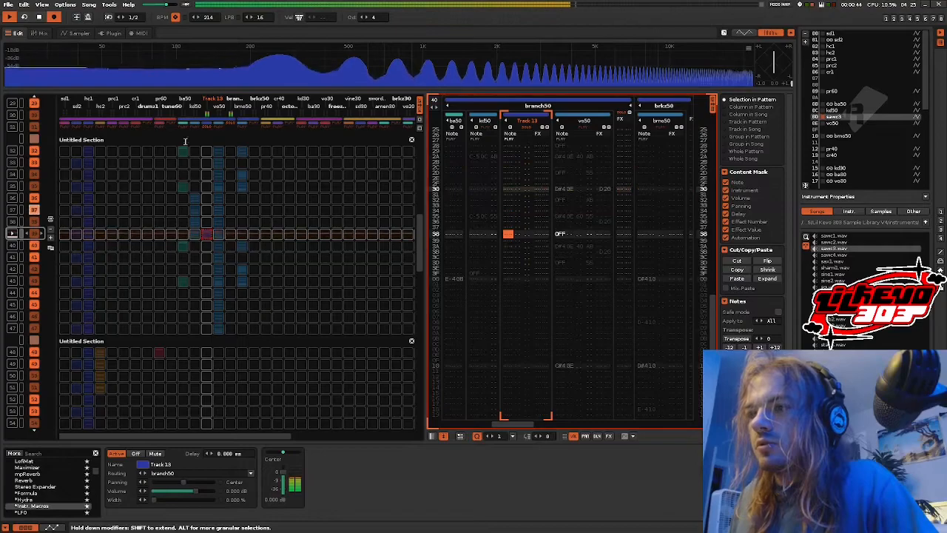
key(space)
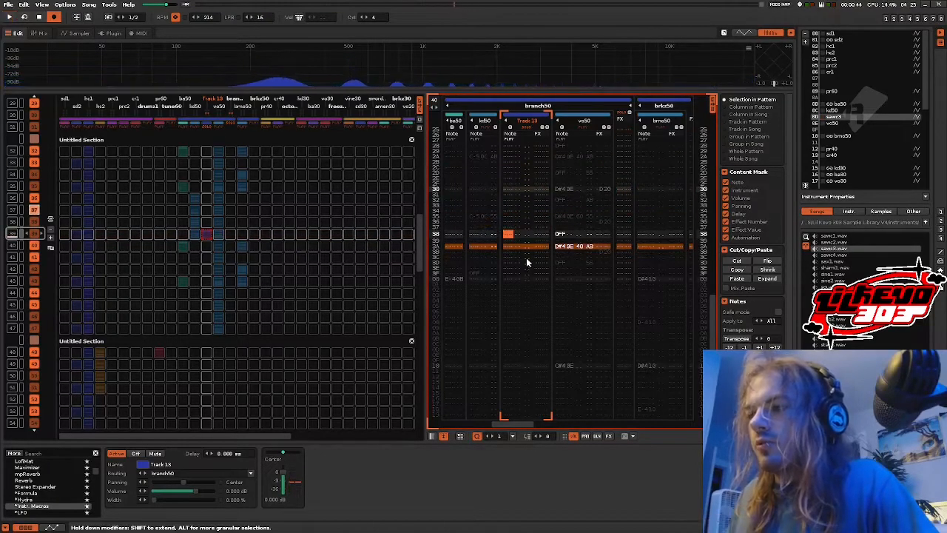
Step: Enter a note-off on row 3F of Track 13 and play the pattern to hear the gap at the loop
key(End)
key(a)
key(space)
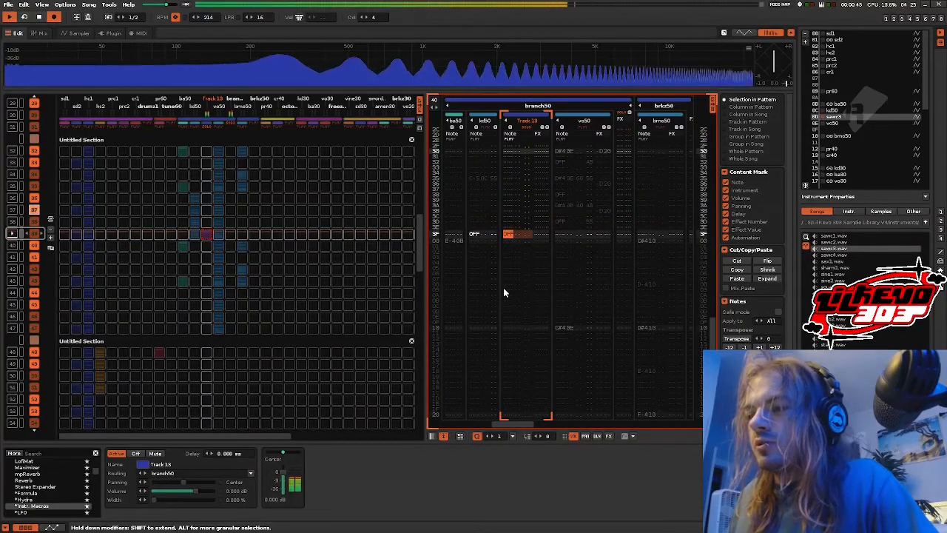
key(space)
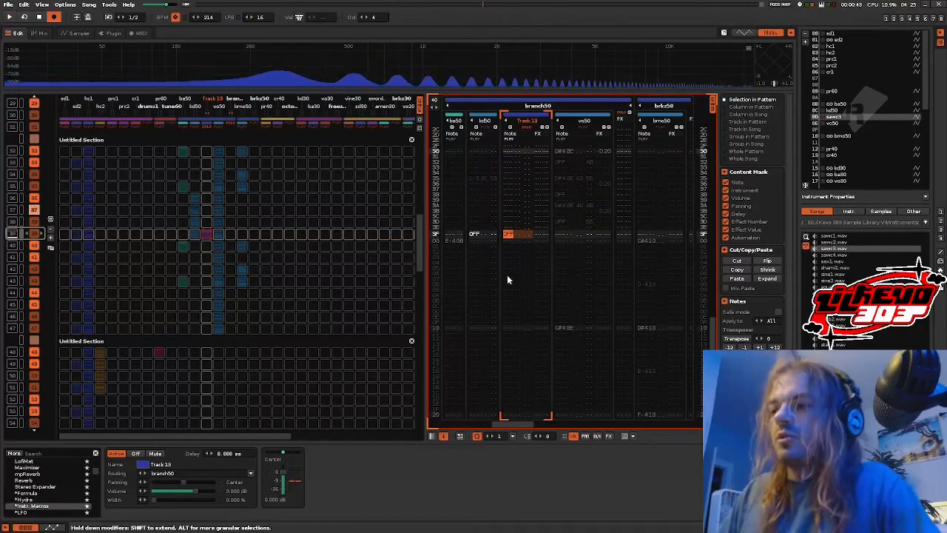
key(space)
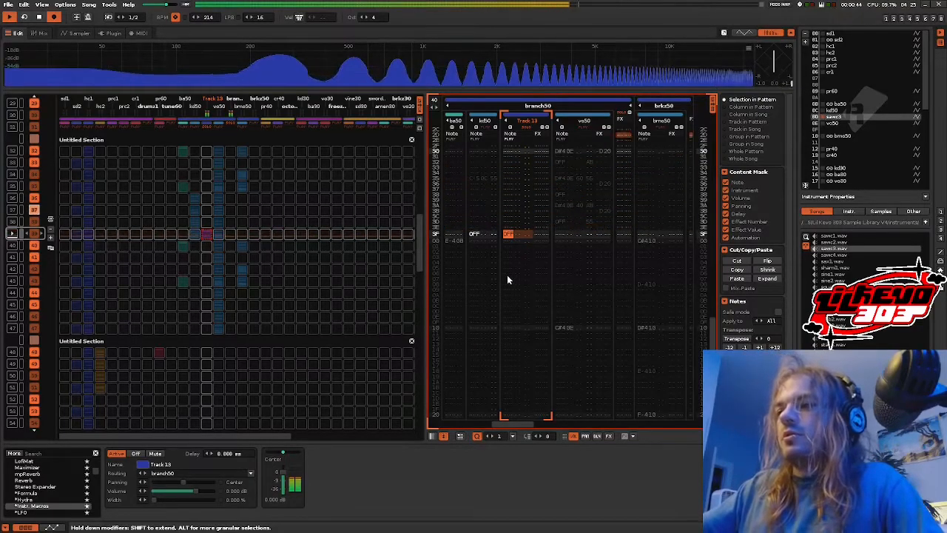
key(space)
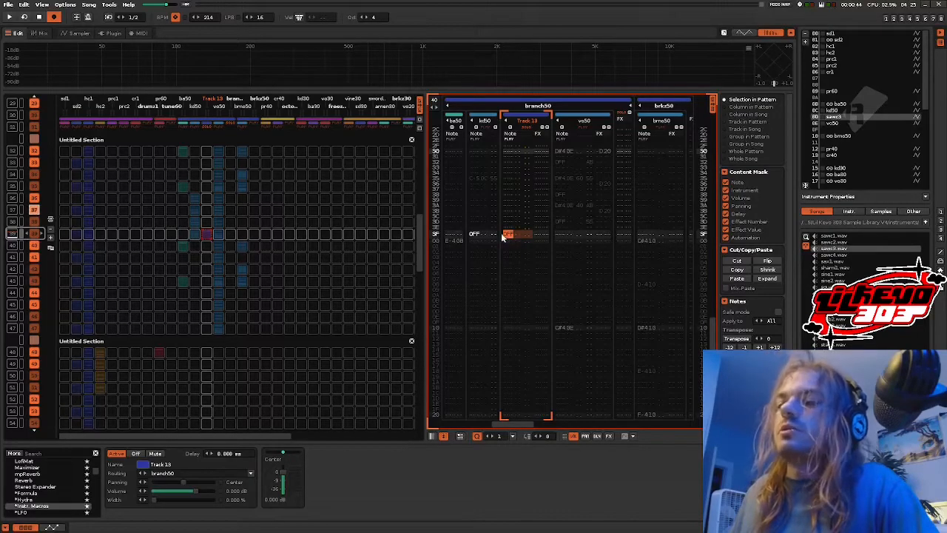
Step: Show the delay column on Track 13, set the row 3F note-off's delay to FF and play it back
click(597, 436)
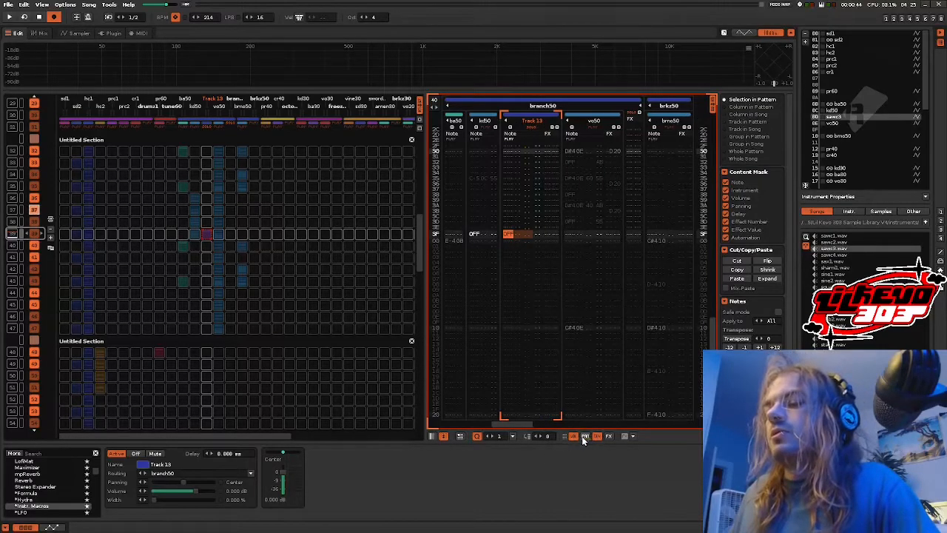
click(535, 235)
key(Left)
text(f)
key(Left)
text(f)
key(space)
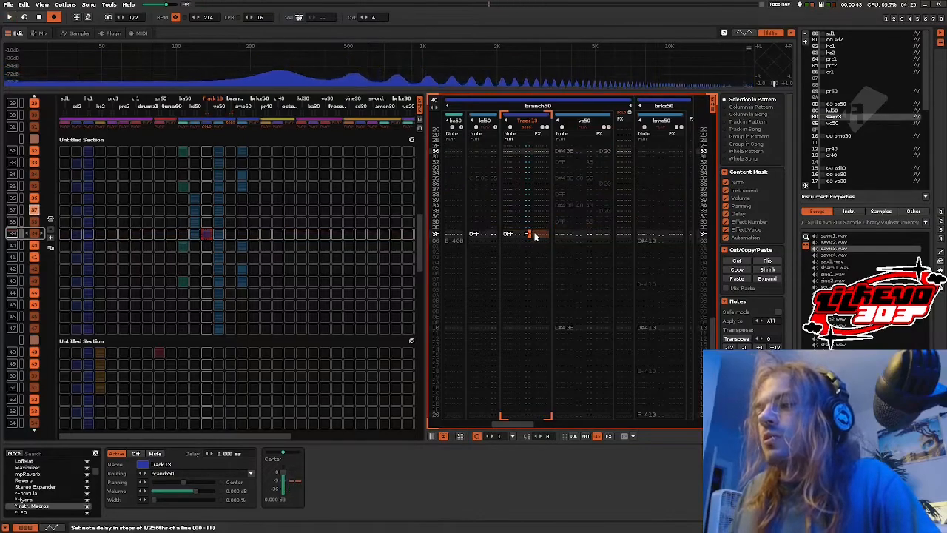
text(f)
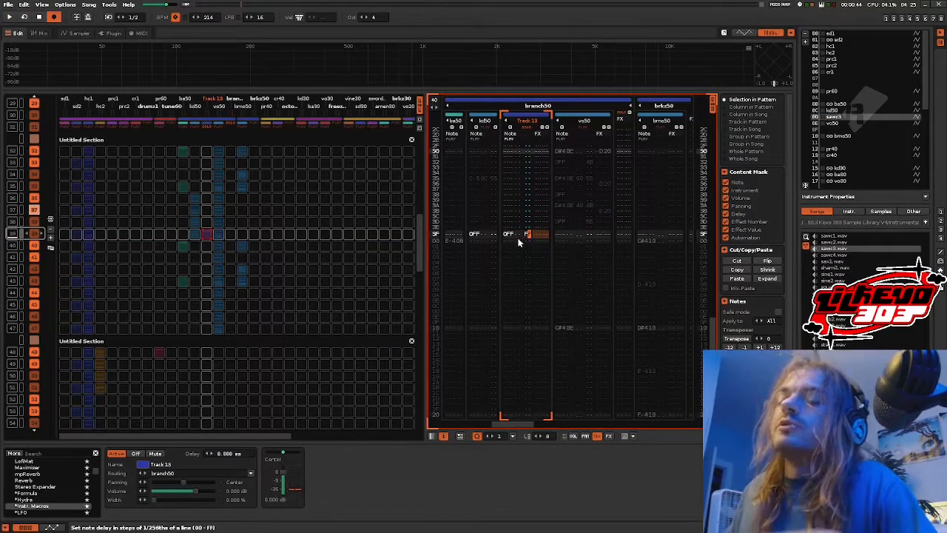
Step: Delete Track 13 and remove the sawc3 instrument from the instrument list
right_click(510, 193)
click(568, 257)
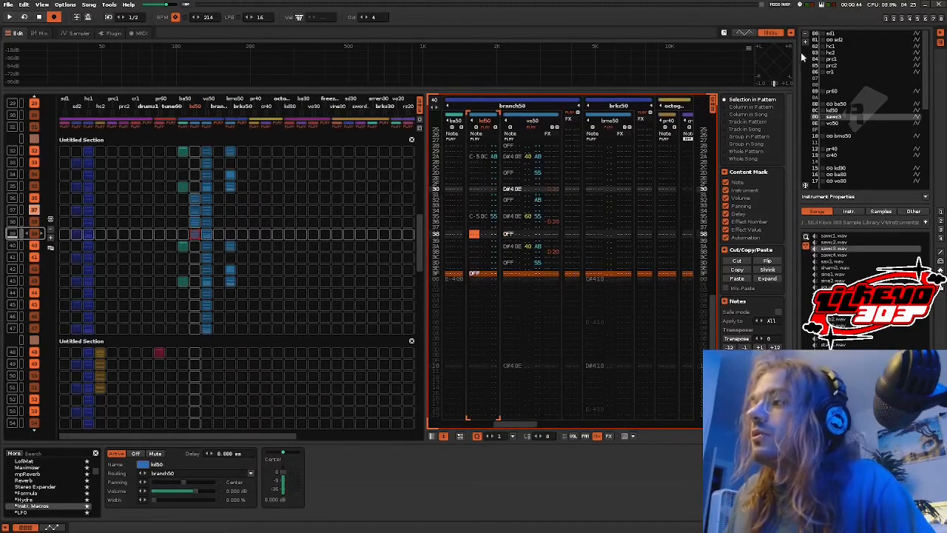
click(805, 35)
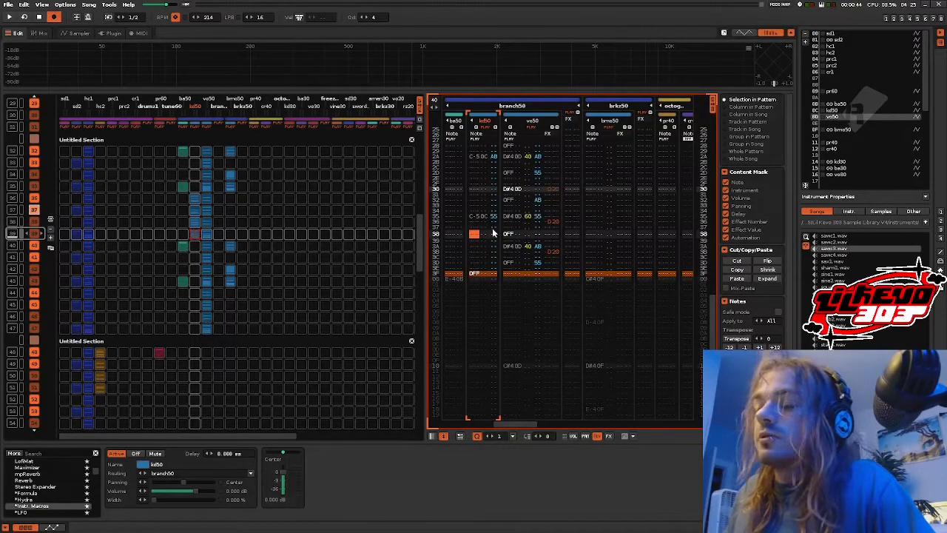
Step: Play the kd50 pattern briefly and set the delay of its row 3F note-off to FF
key(space)
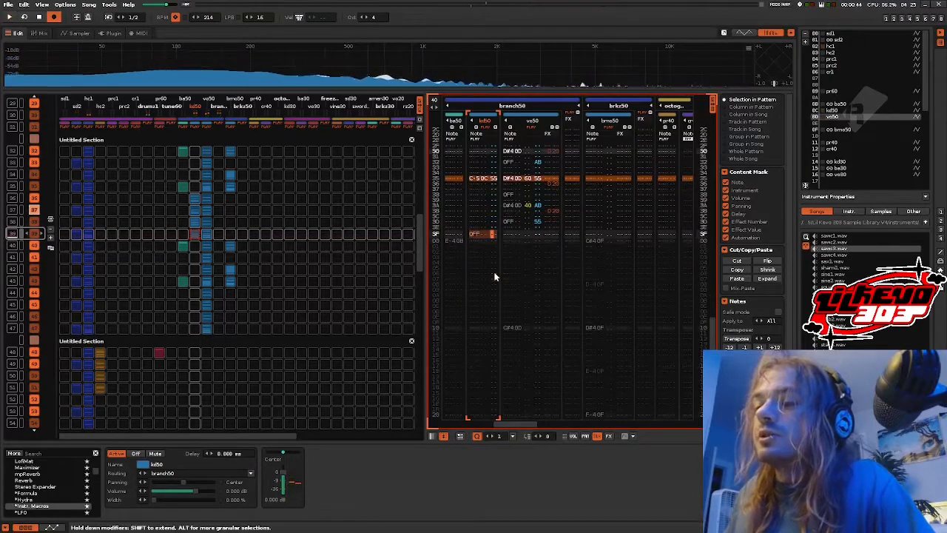
text(f)
key(Right)
text(f)
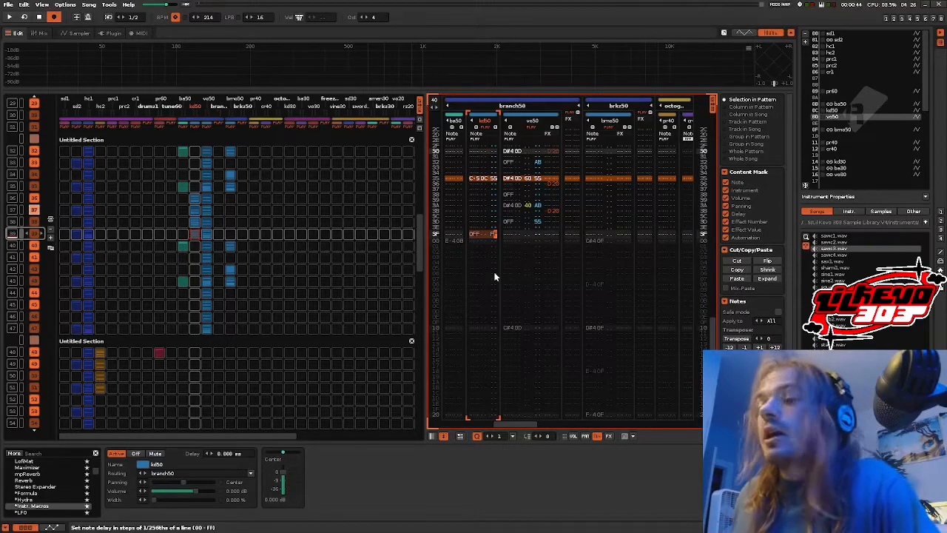
Step: Examine the kd50 track from the evenly placed kicks in pattern 39 to the start of pattern 40
scroll(494, 259, up, 15)
scroll(495, 262, down, 6)
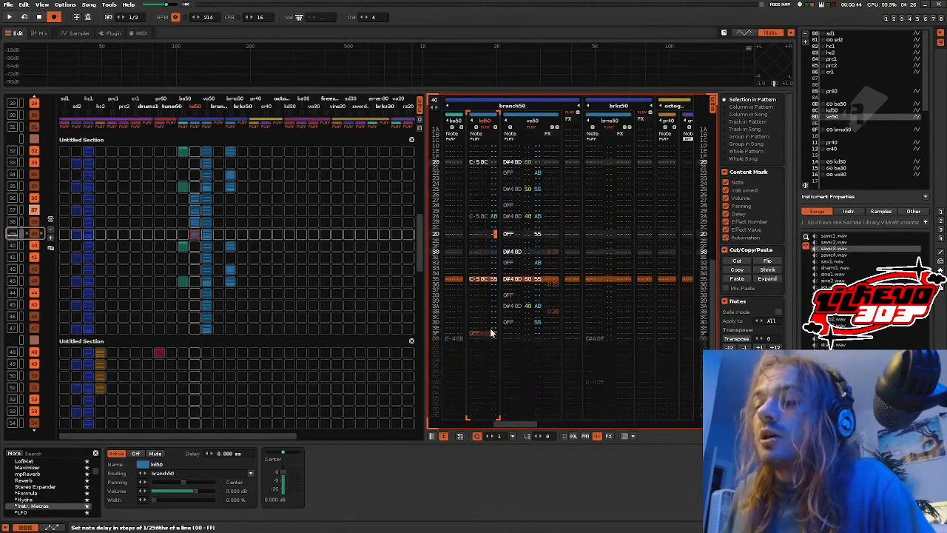
scroll(490, 305, down, 9)
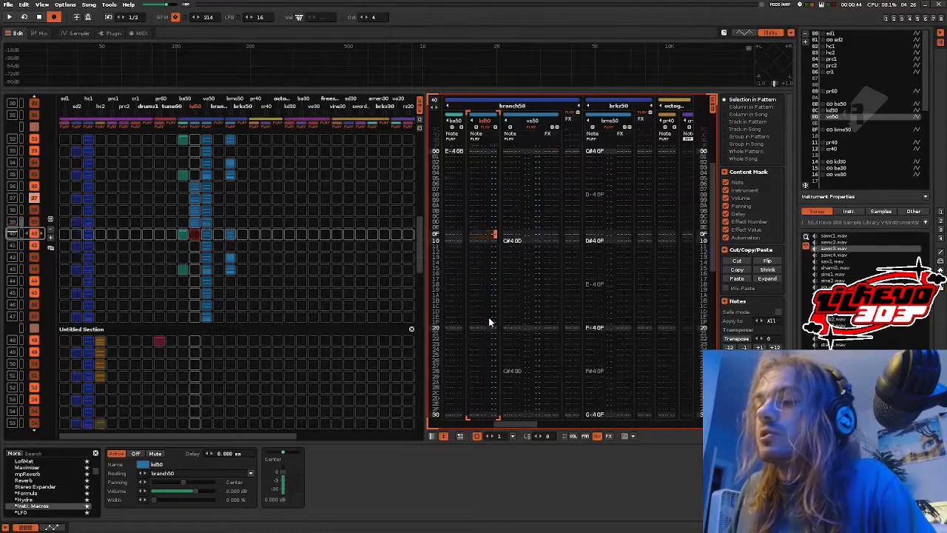
scroll(488, 320, down, 3)
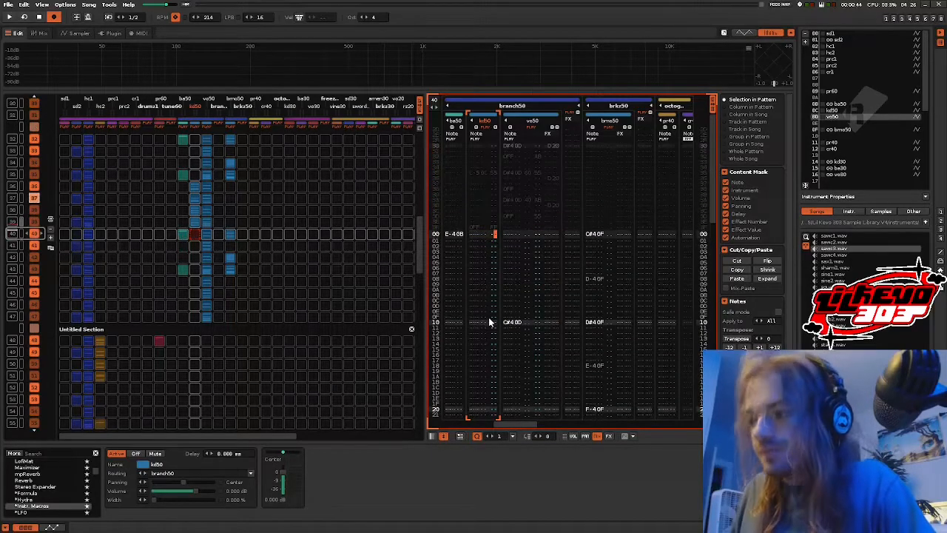
scroll(488, 321, up, 3)
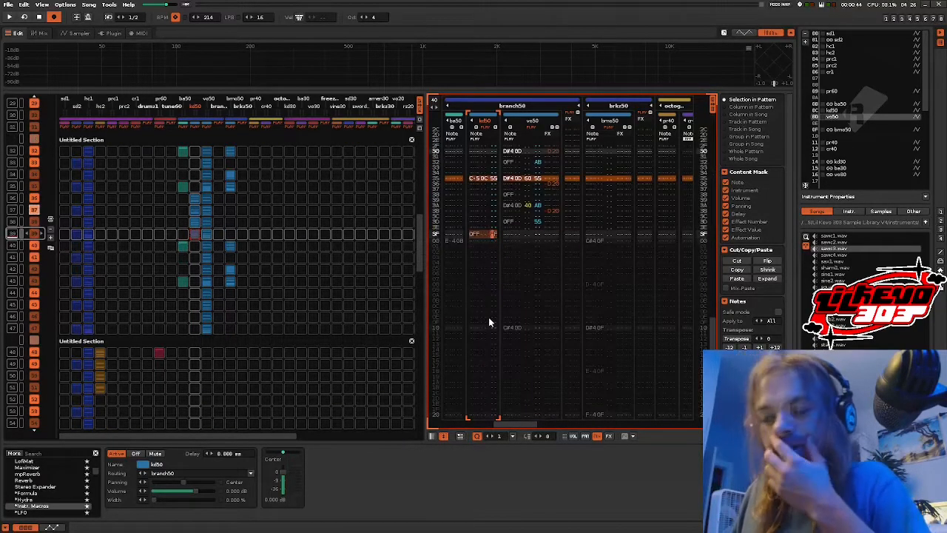
scroll(489, 317, up, 12)
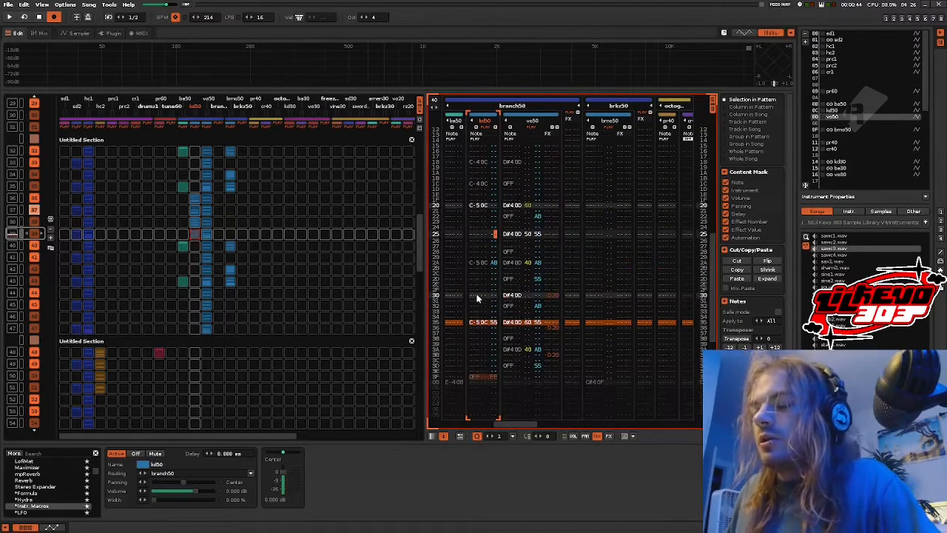
Step: Play the section from pattern 36, then play it again from the mixer while trying to solo the kd50 track
scroll(481, 299, up, 6)
scroll(282, 232, up, 3)
key(space)
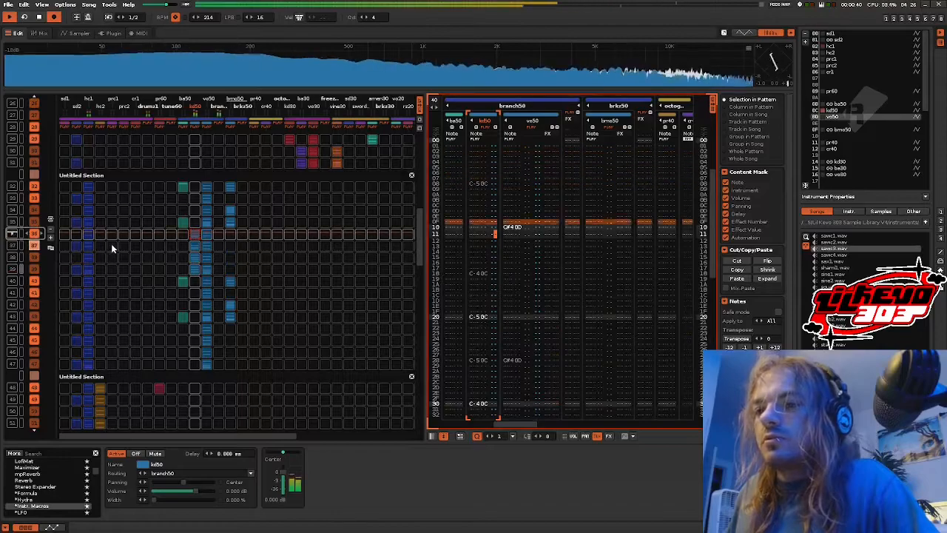
key(space)
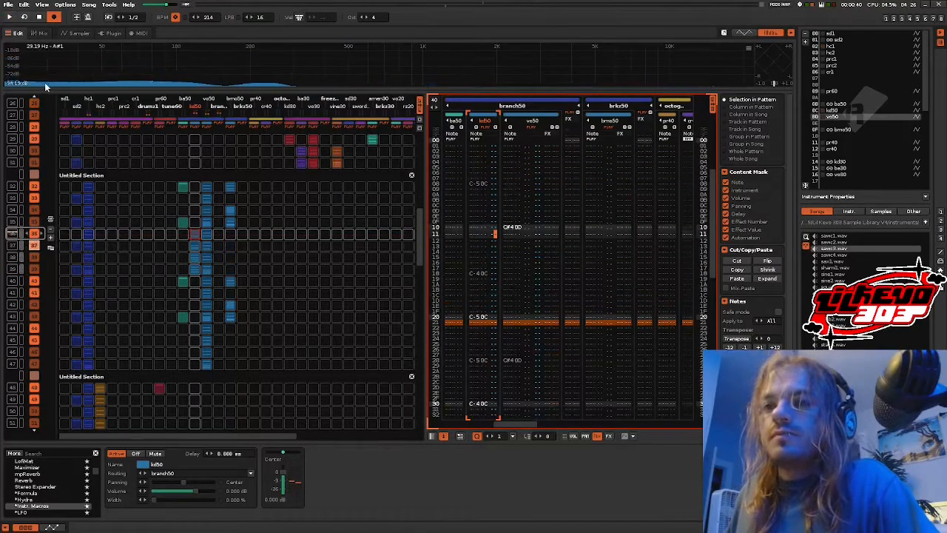
click(42, 32)
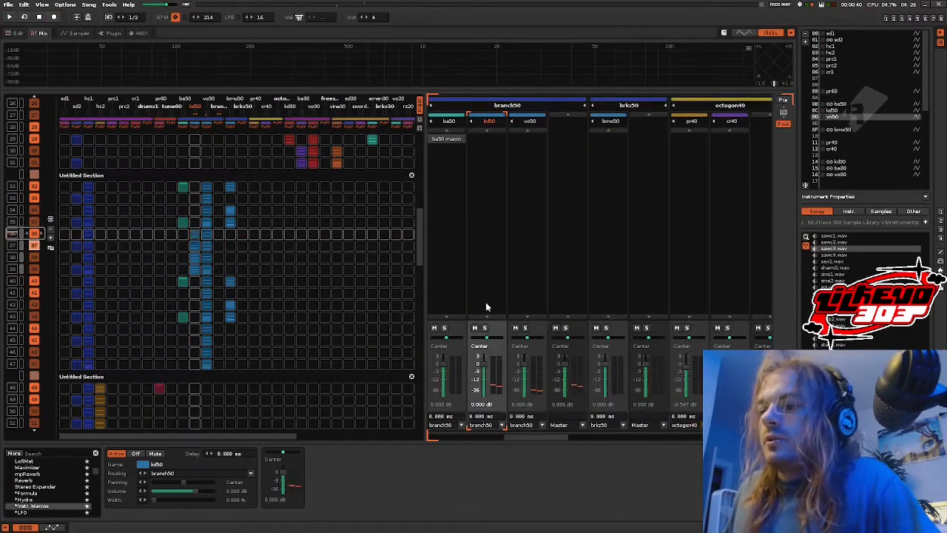
click(484, 328)
key(space)
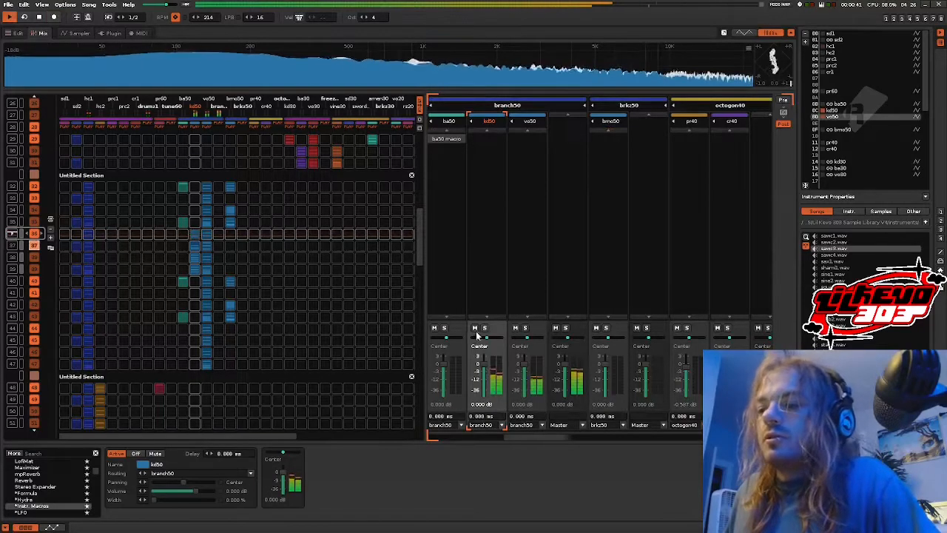
Step: Create four sample effect chains for the kd50 instrument
click(80, 33)
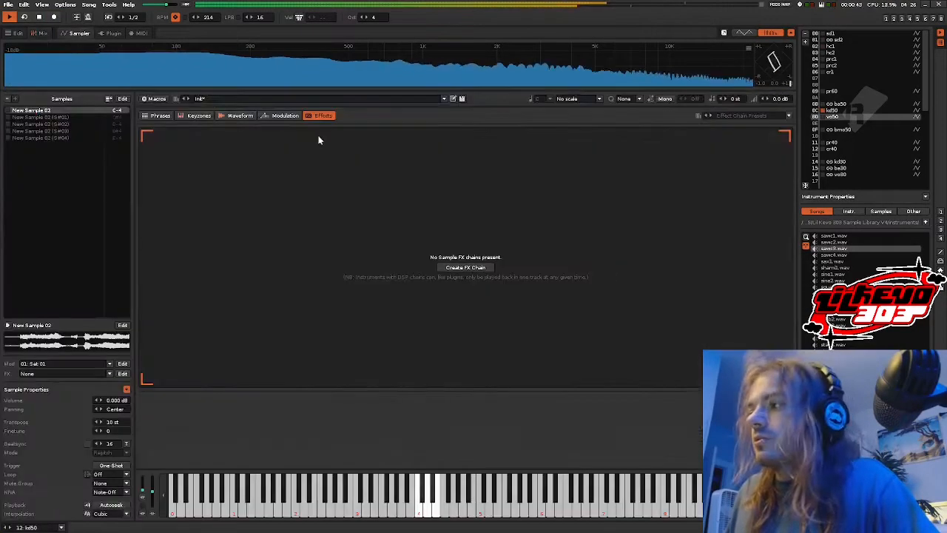
click(465, 267)
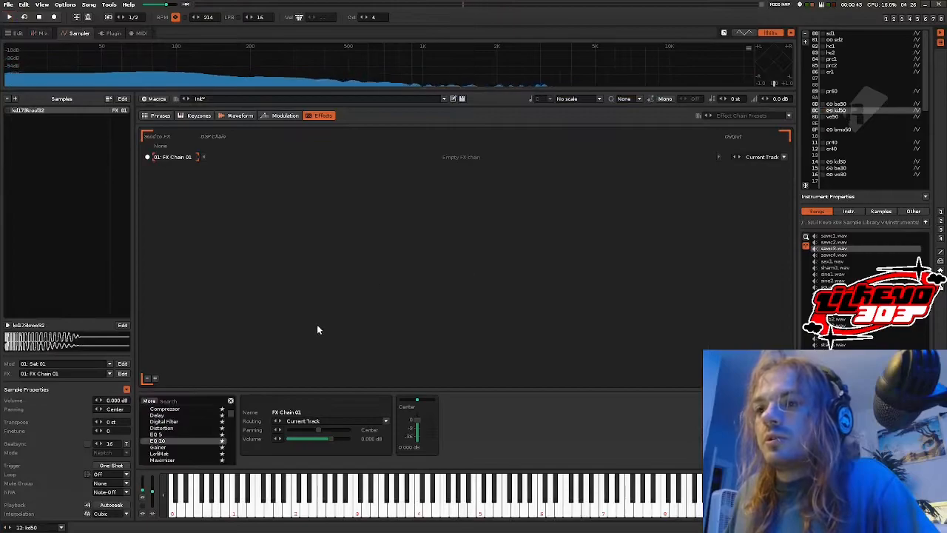
click(152, 379)
click(151, 380)
click(152, 380)
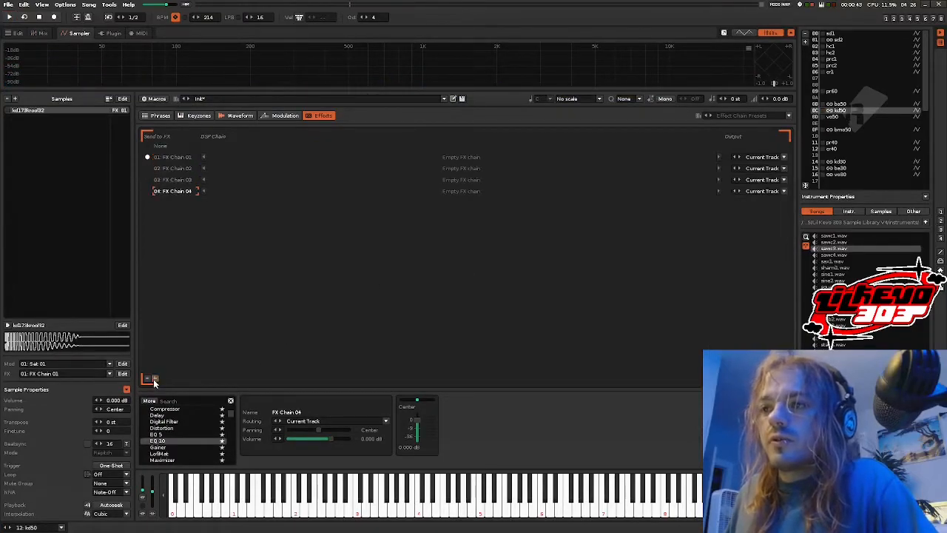
Step: Rename the four effect chains of the kd50 instrument a, b, c and d
double_click(178, 158)
text(a)
double_click(177, 170)
text(b)
double_click(177, 181)
text(c)
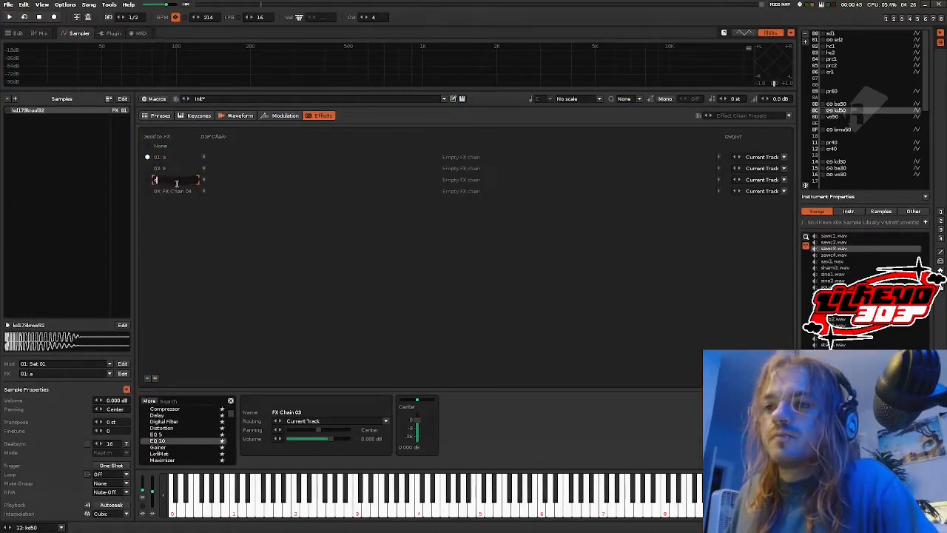
click(181, 192)
key(d)
double_click(182, 191)
text(d)
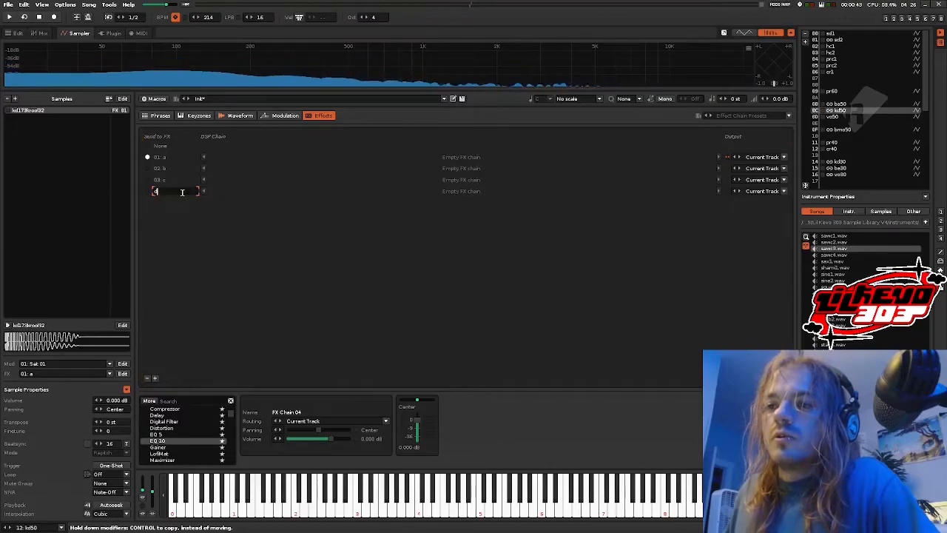
Step: Show the instrument macros and map Macro 5 to chain a's mixer volume with a maximum of 0.000 dB
click(168, 98)
click(491, 125)
click(185, 184)
click(327, 438)
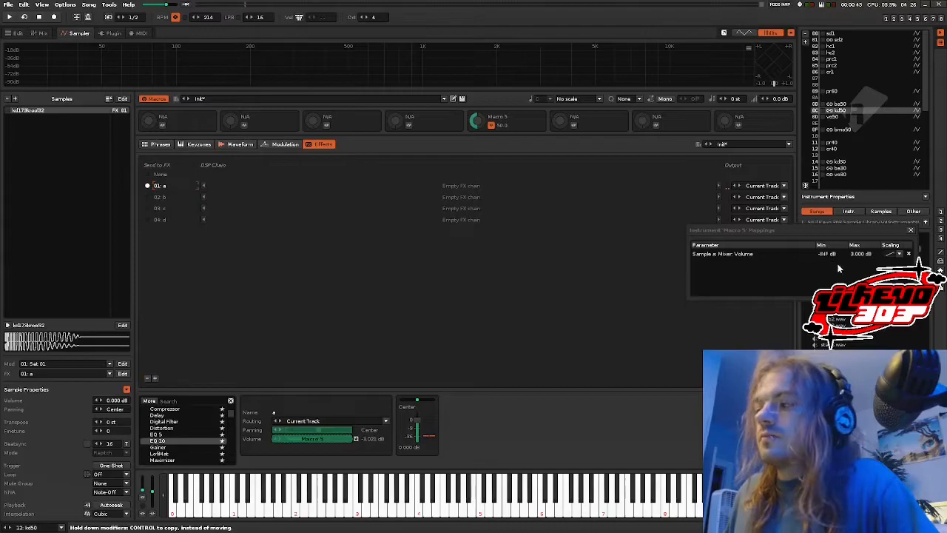
drag(859, 254, 858, 273)
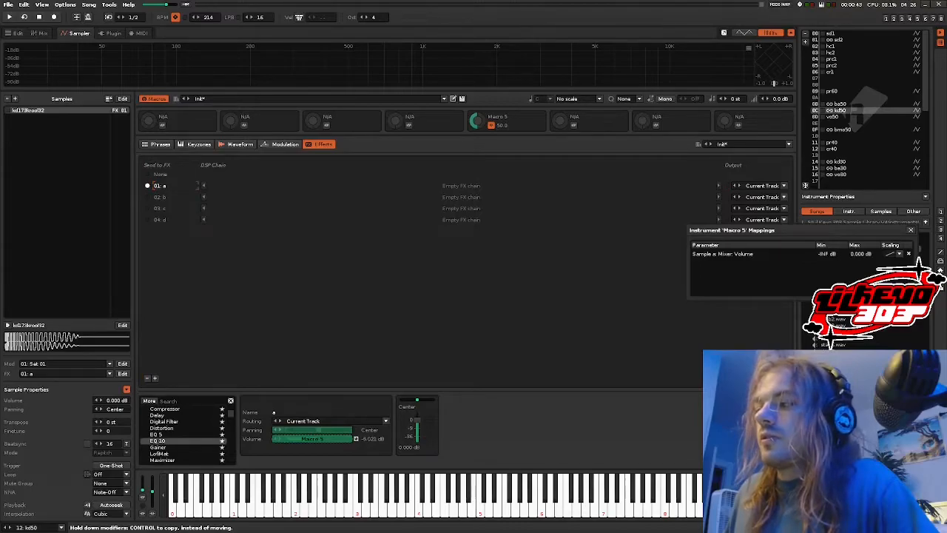
Step: Map Macro 6 to chain b's mixer volume with a maximum of 0.000 dB
click(577, 125)
click(159, 197)
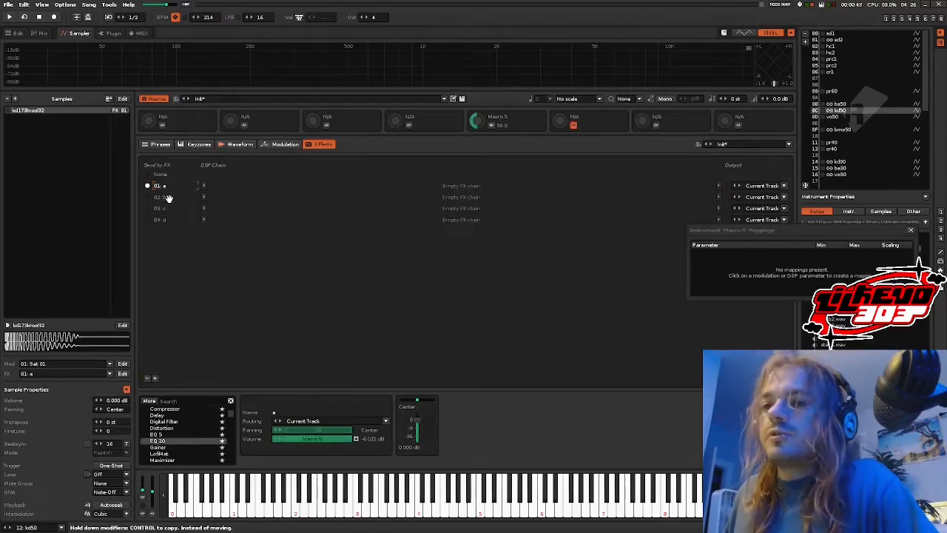
click(303, 439)
click(858, 255)
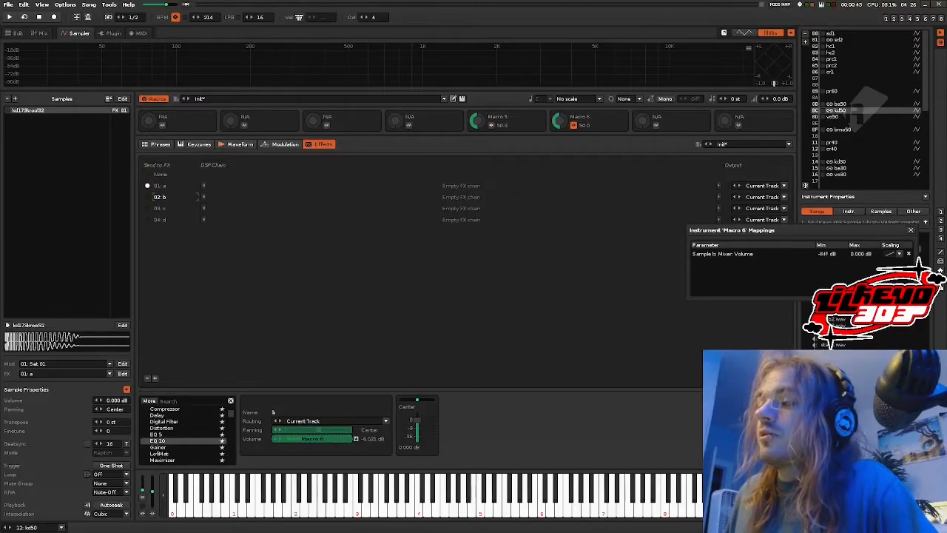
Step: Map Macro 7 to chain c's mixer volume with a maximum of 0.000 dB
click(655, 128)
click(159, 208)
click(302, 438)
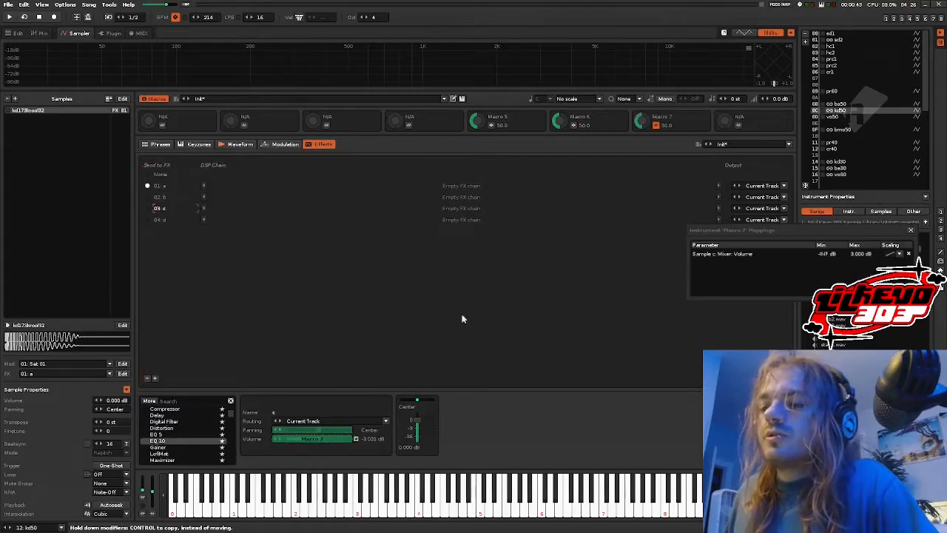
drag(871, 258, 872, 268)
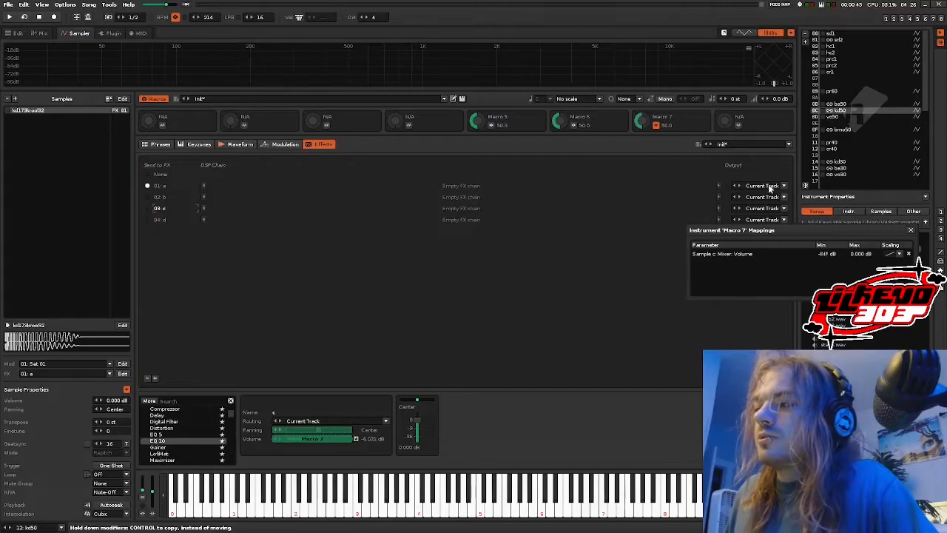
Step: Map Macro 8 to chain d's mixer volume with a maximum of 0.000 dB
click(737, 125)
click(165, 221)
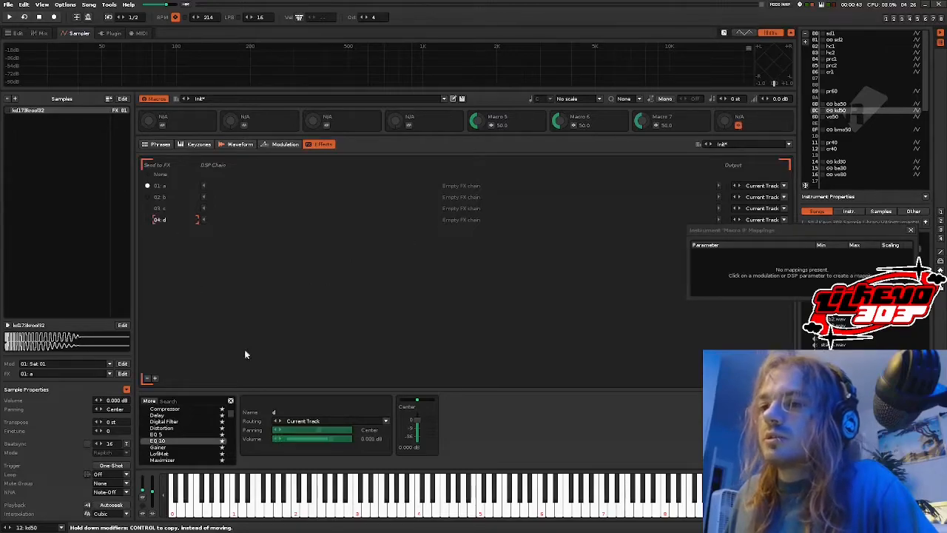
click(316, 439)
drag(874, 254, 874, 273)
key(ctrl+z)
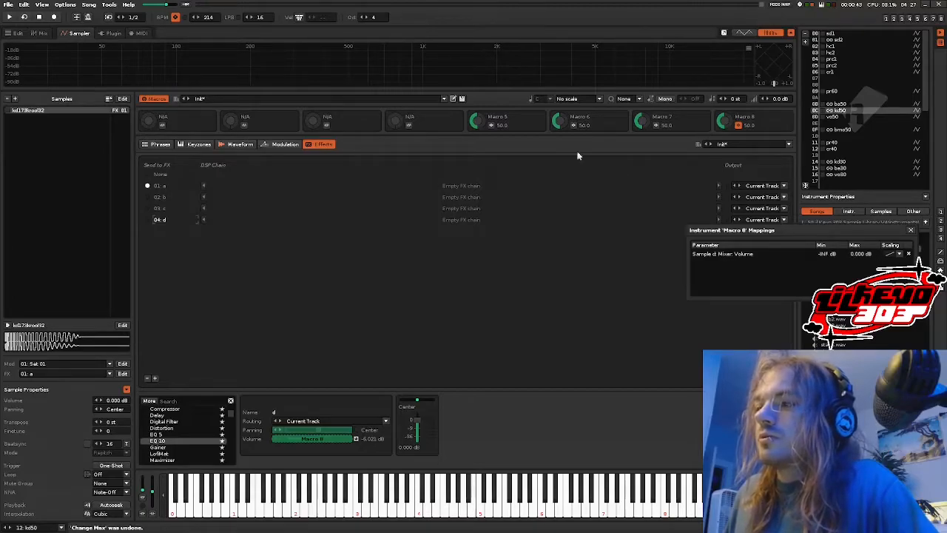
Step: Rename Macros 5 to 8 as a, b, c and d, setting a to 100 and the other three to 0
double_click(516, 119)
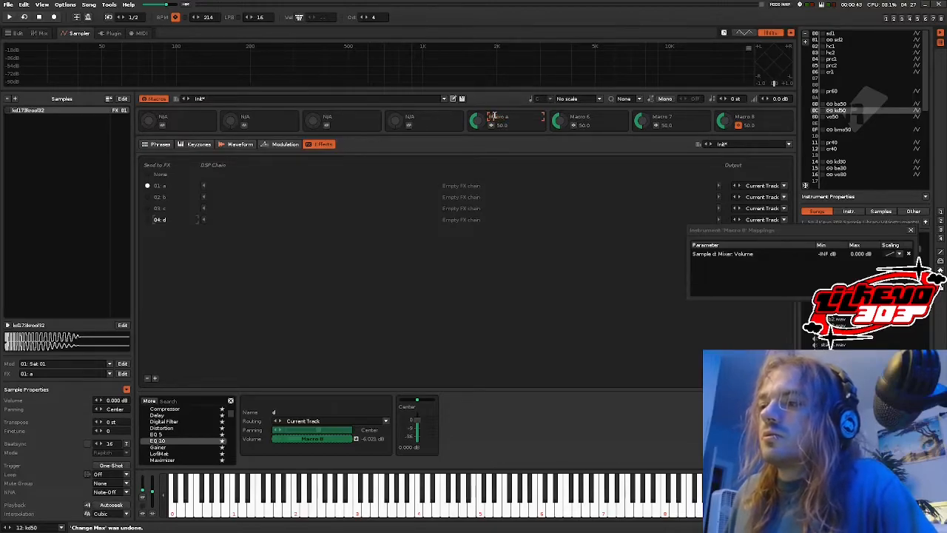
double_click(579, 116)
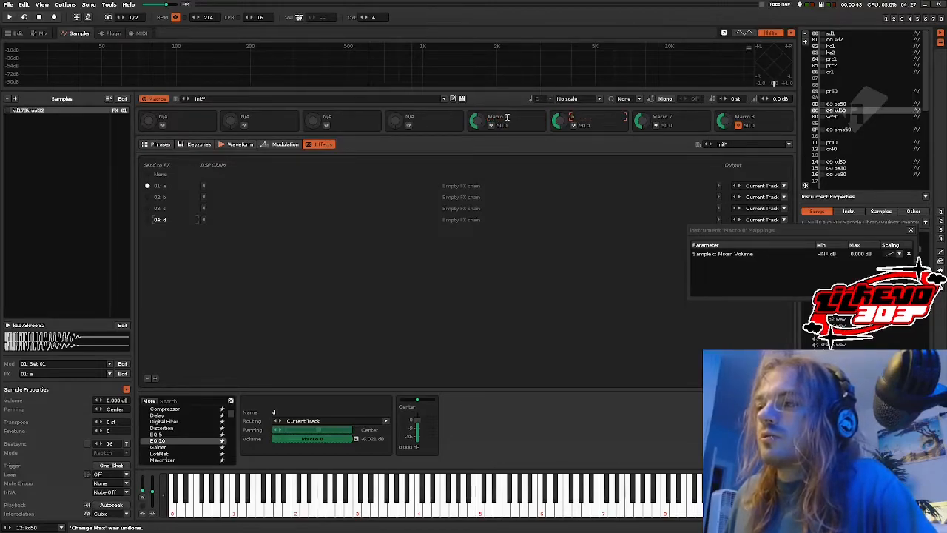
double_click(672, 117)
text(c)
double_click(752, 117)
text(d)
drag(724, 120, 721, 133)
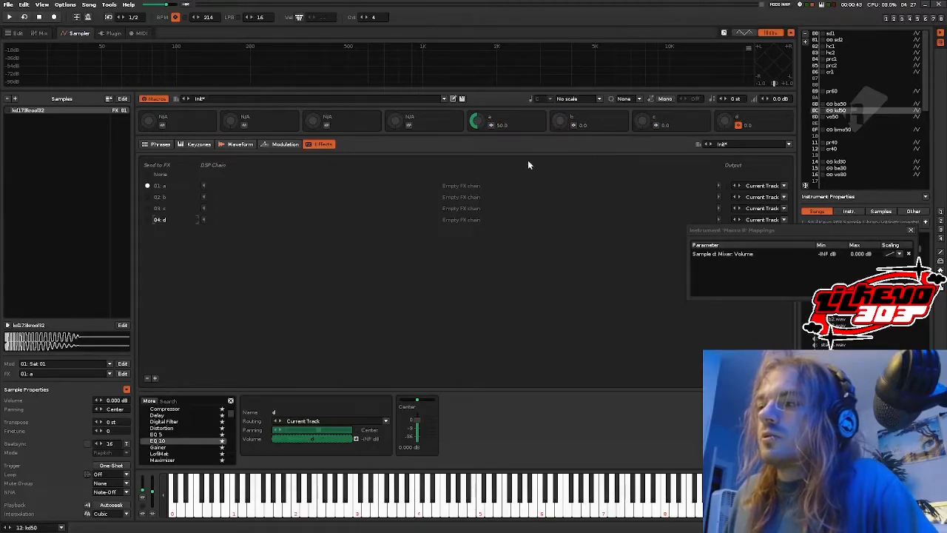
drag(479, 131, 461, 136)
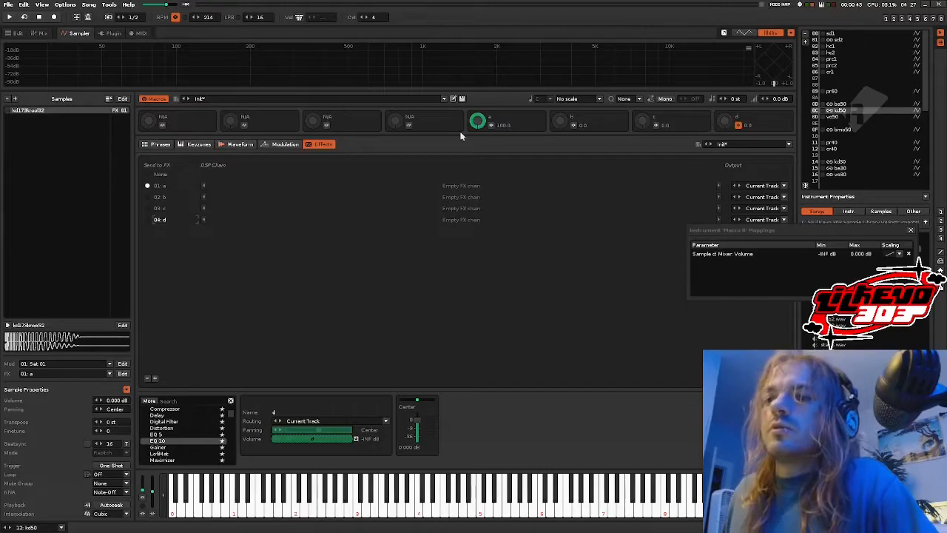
Step: Duplicate the kick sample three times in the kd50 instrument's sample list
click(239, 144)
right_click(12, 113)
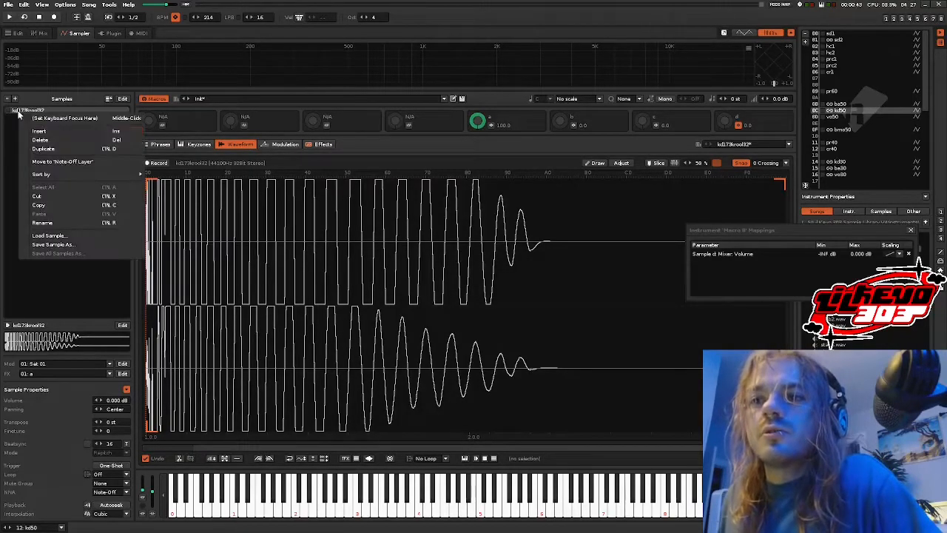
click(28, 150)
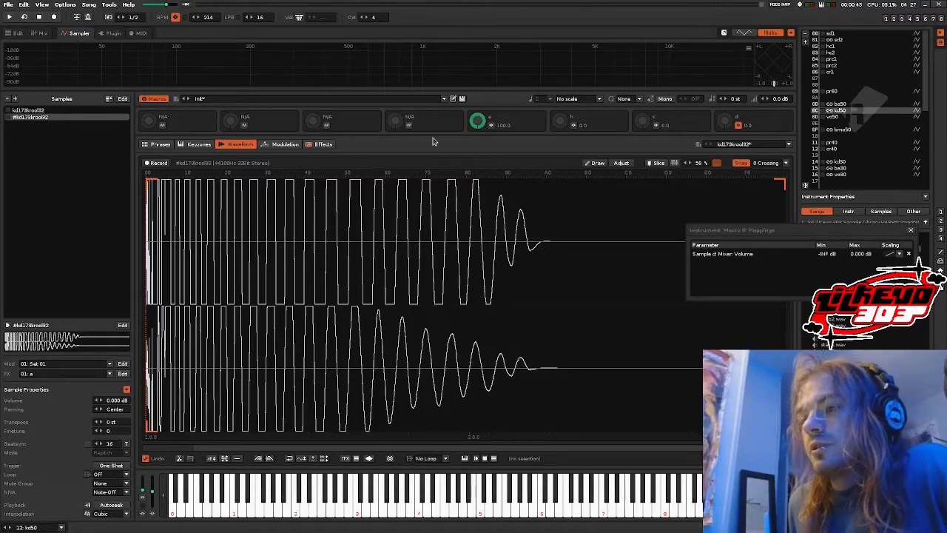
right_click(84, 114)
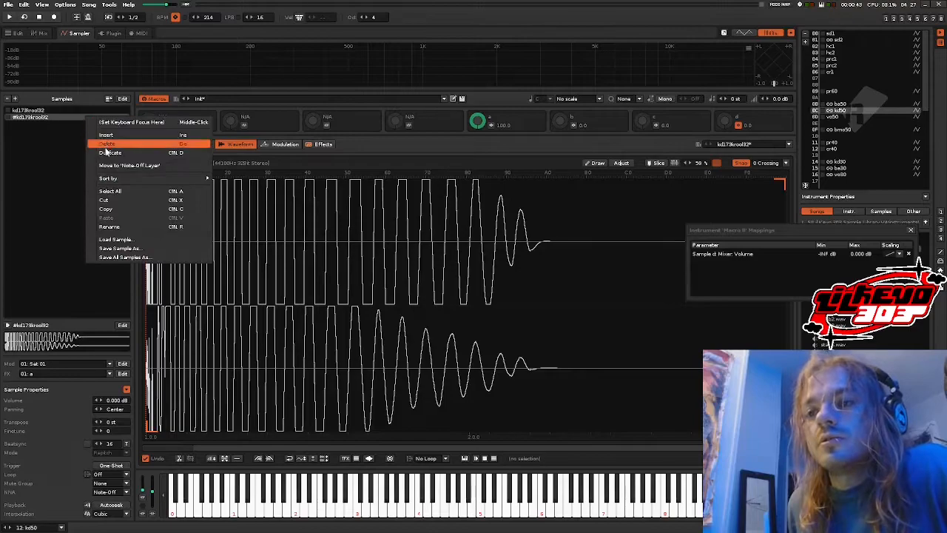
click(105, 155)
right_click(42, 127)
click(71, 158)
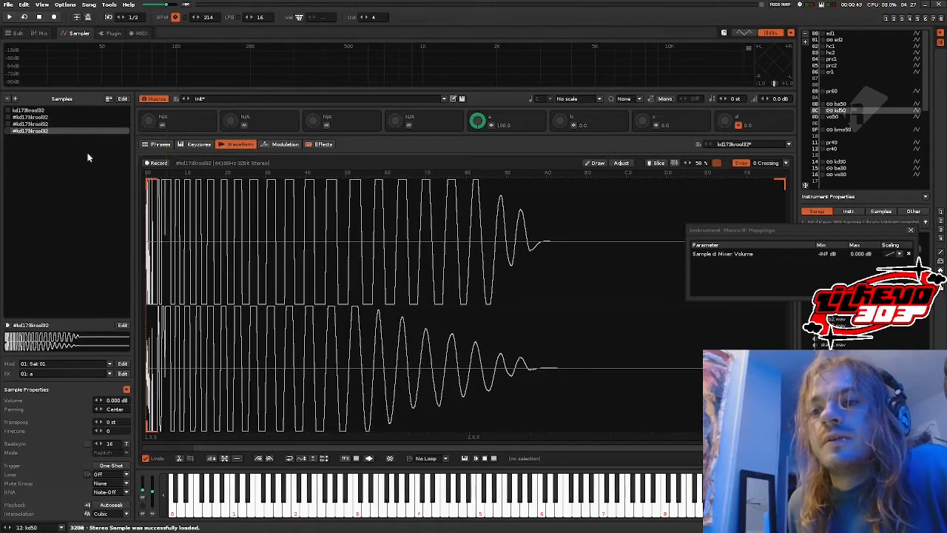
Step: Route the three duplicate kick samples to effect chains b, c and d respectively
click(322, 145)
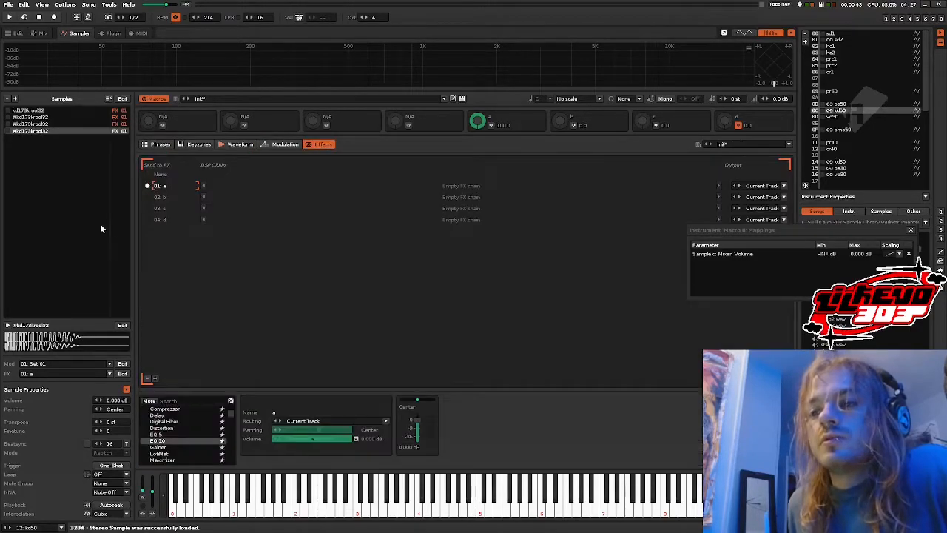
click(147, 219)
scroll(100, 176, up, 1)
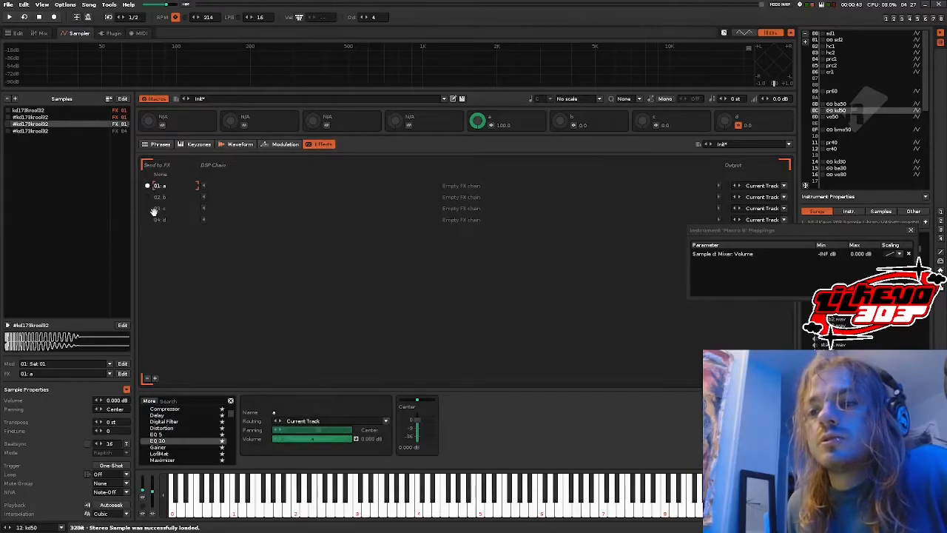
scroll(98, 180, up, 1)
scroll(81, 164, down, 2)
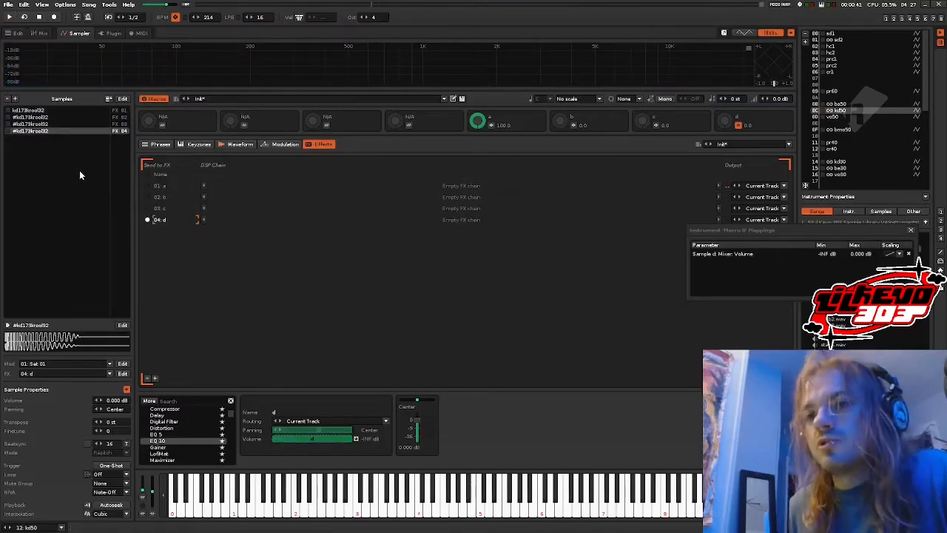
Step: Audition the layered kick during playback while raising macros b, c and d, and return them to 0
key(z)
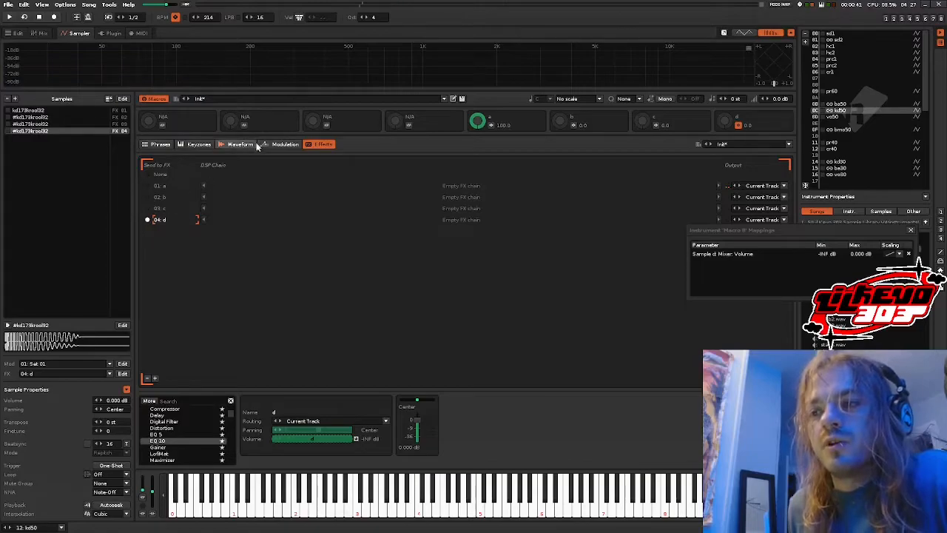
click(281, 144)
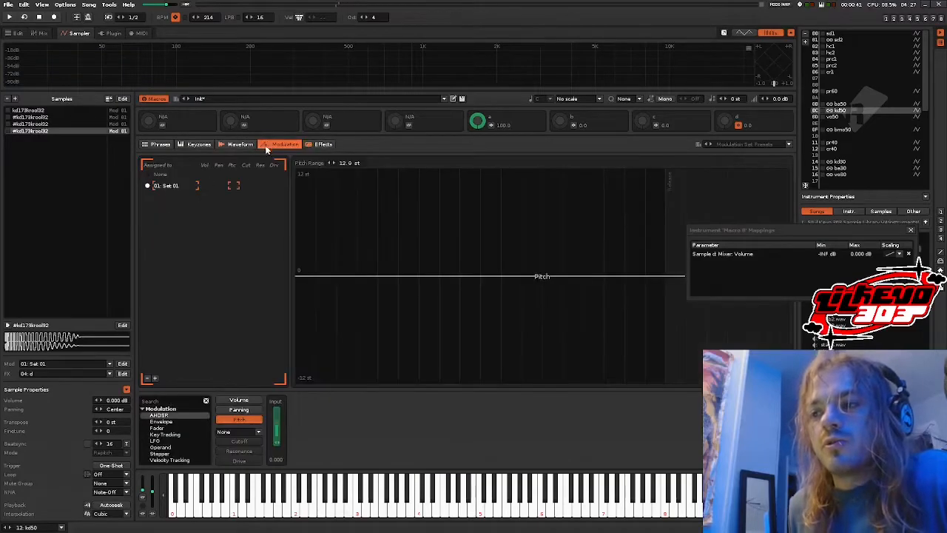
click(320, 144)
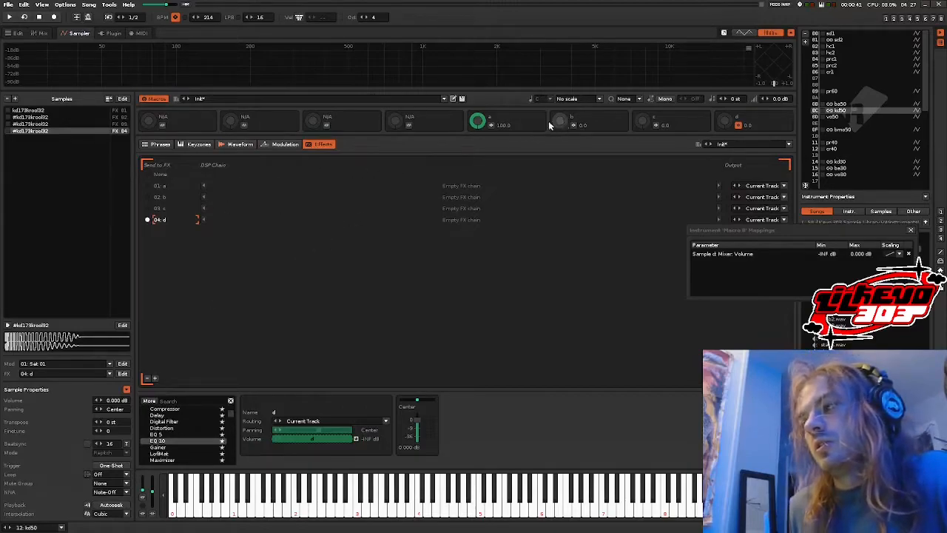
drag(561, 122, 560, 85)
key(space)
drag(642, 122, 642, 85)
mouse_move(725, 122)
mouse_down()
mouse_move(724, 86)
mouse_move(725, 125)
mouse_up()
drag(643, 120, 627, 145)
drag(561, 121, 561, 157)
key(space)
Step: Select the first kick sample, close the macro mappings window, and audition the sample in its waveform view
click(87, 110)
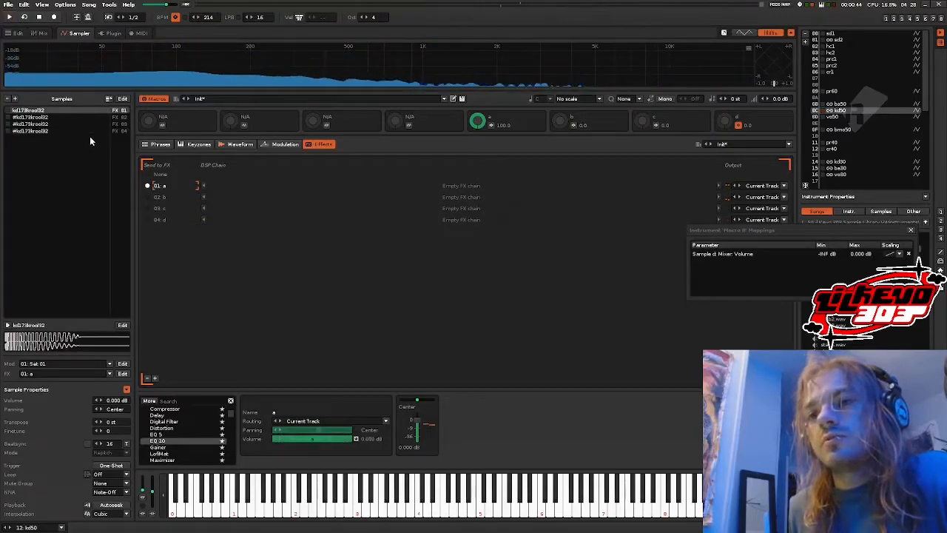
click(910, 230)
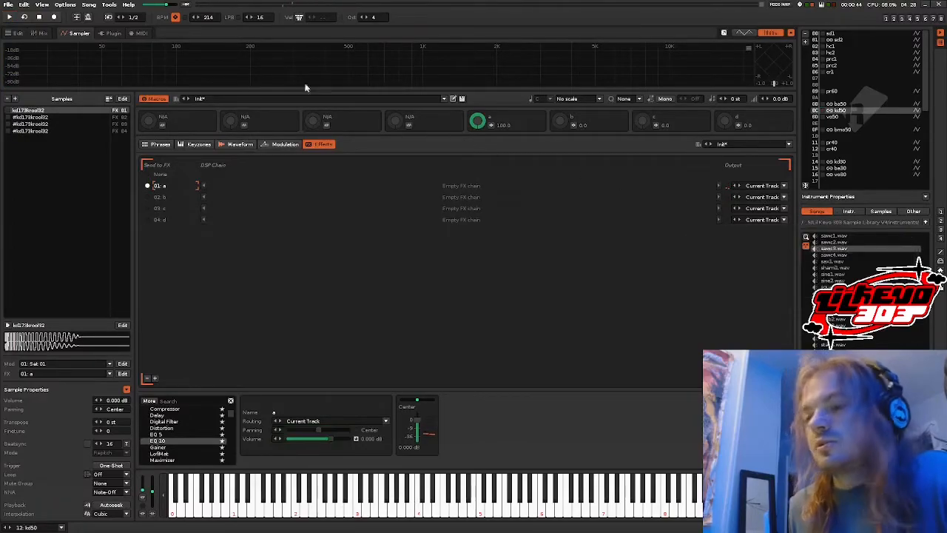
click(237, 145)
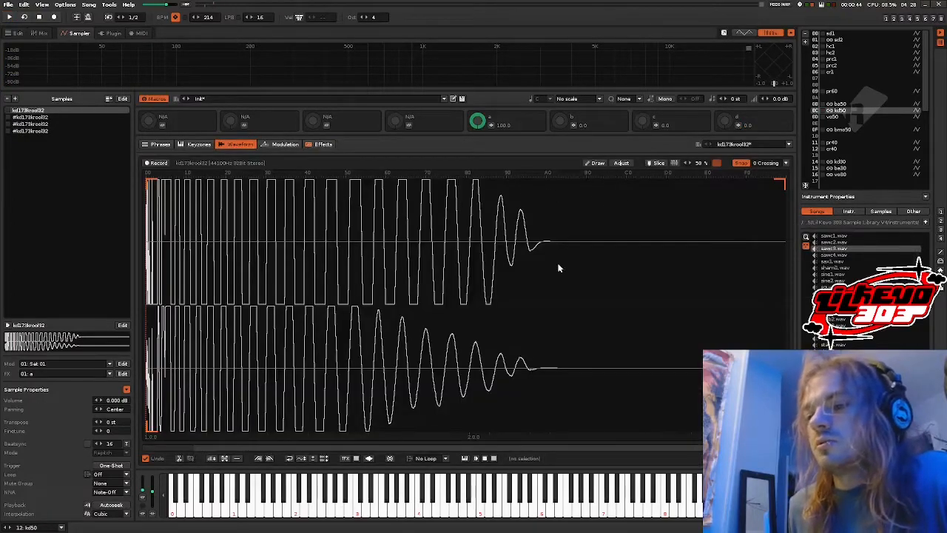
key(z)
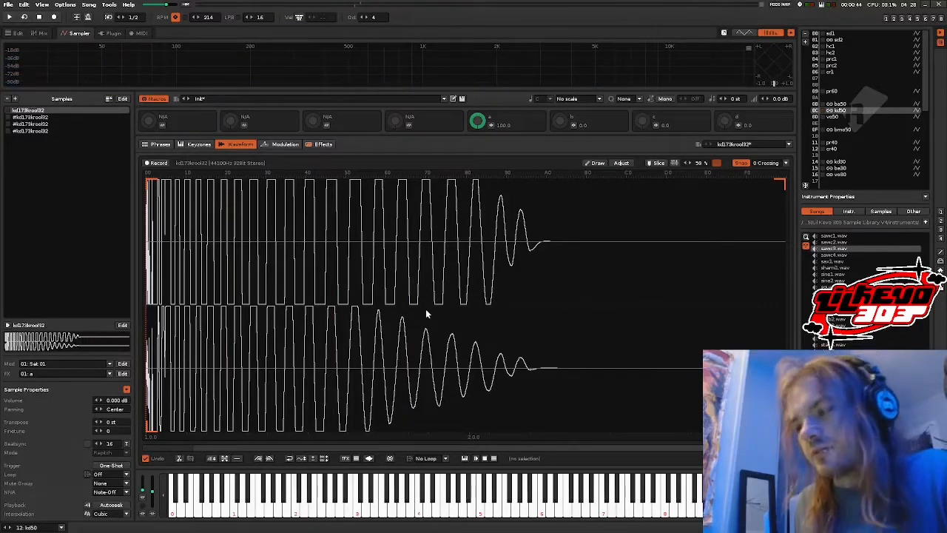
Step: Set the first kick sample to loop forward over a single wave cycle near the tail, and audition it
key(z)
click(428, 458)
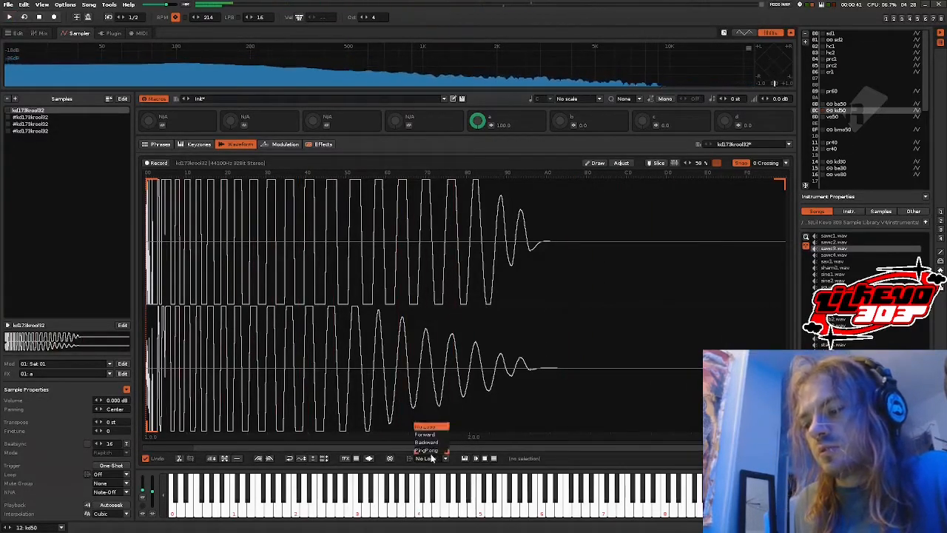
click(442, 434)
mouse_move(150, 184)
mouse_down()
mouse_move(454, 209)
mouse_move(374, 214)
mouse_up()
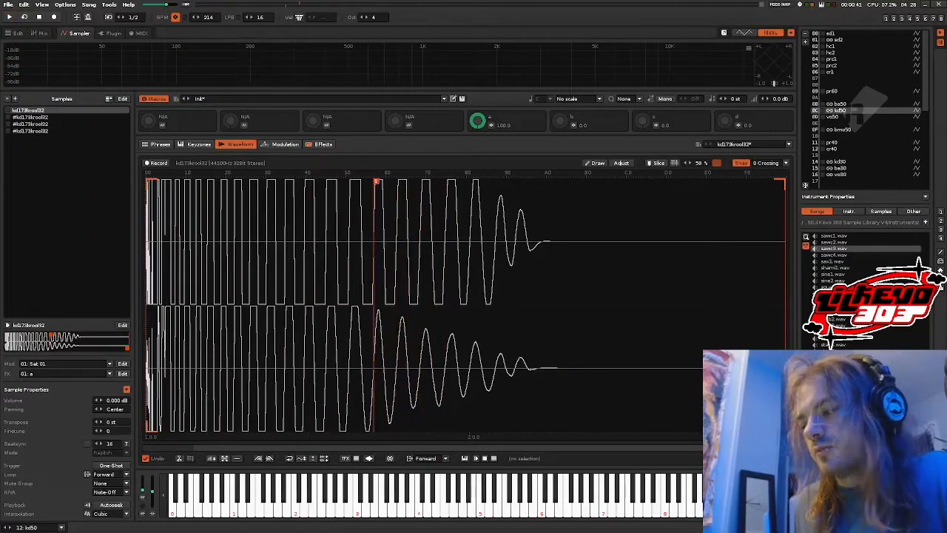
mouse_move(782, 429)
mouse_down()
mouse_move(469, 425)
mouse_move(394, 411)
mouse_up()
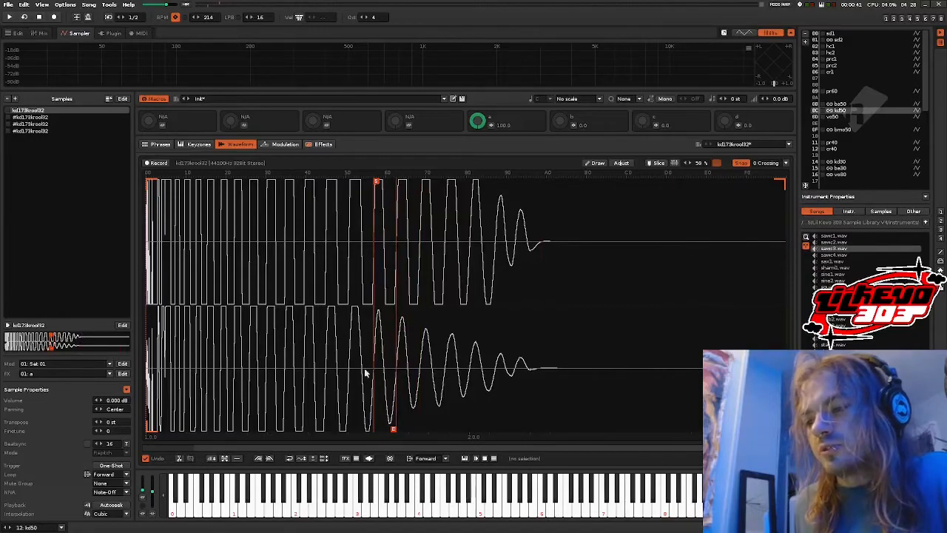
key(space)
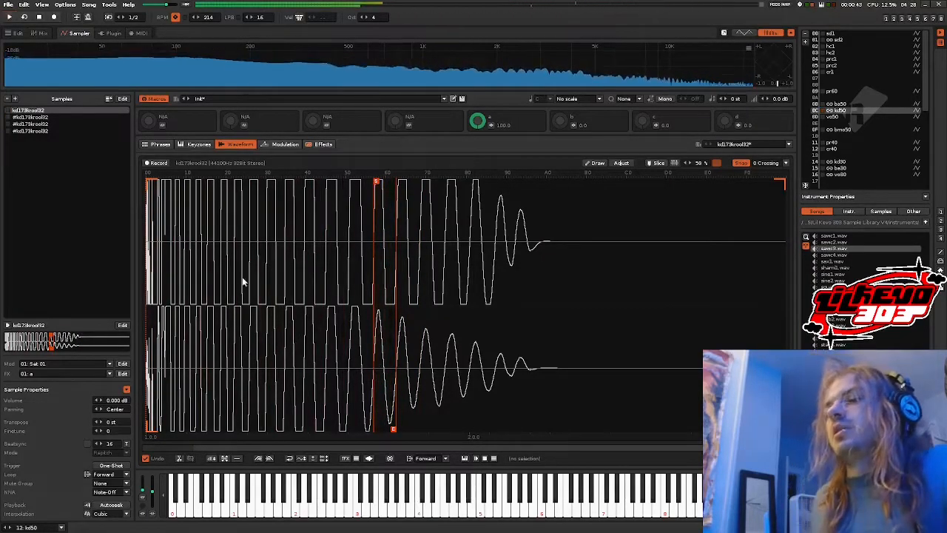
Step: Delete the three duplicate kick samples and duplicate the looped first sample three times in their place
click(33, 116)
click(8, 99)
click(9, 98)
click(9, 98)
right_click(32, 112)
click(55, 149)
right_click(33, 116)
click(52, 153)
right_click(42, 124)
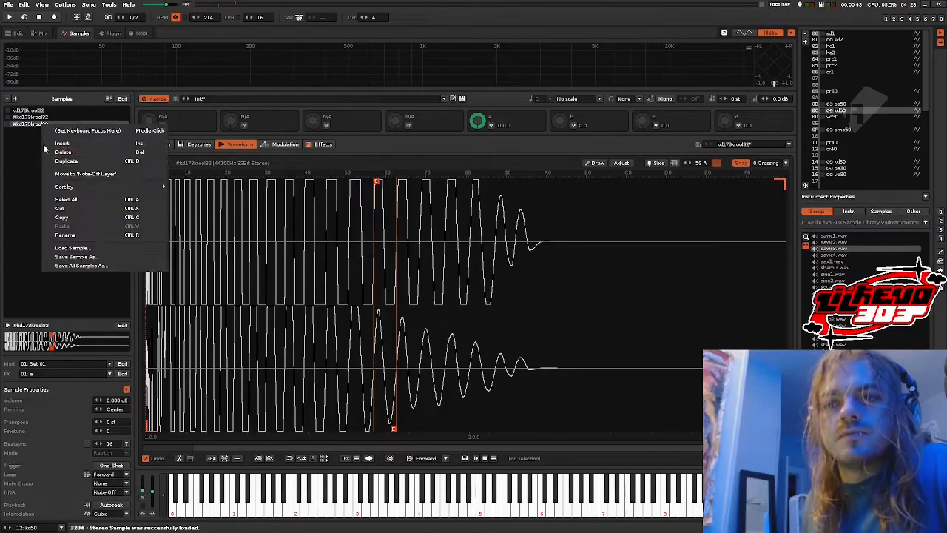
click(51, 159)
Step: Route the second, third and fourth kick samples to effect chains b, c and d, and return to the first sample's waveform
click(326, 144)
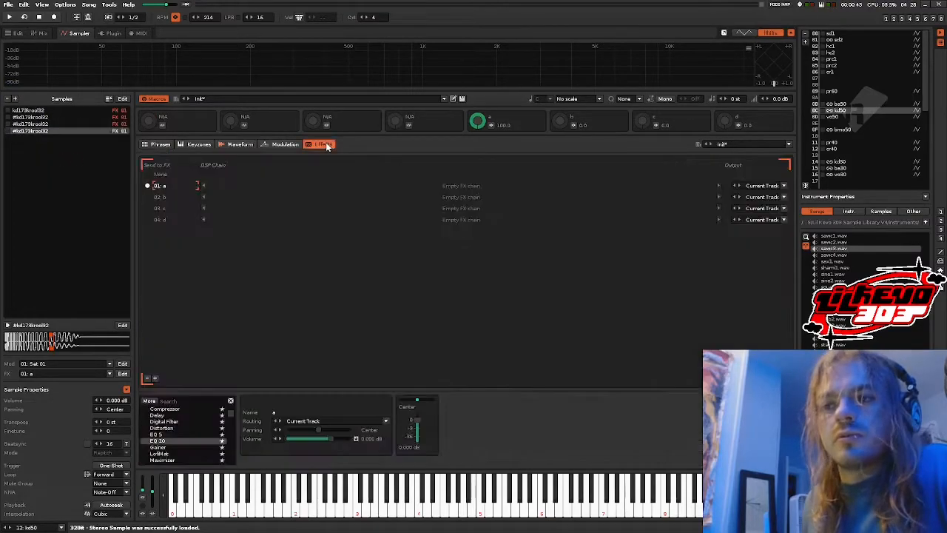
click(147, 220)
click(74, 125)
click(146, 208)
scroll(106, 181, up, 1)
click(147, 197)
scroll(66, 168, up, 1)
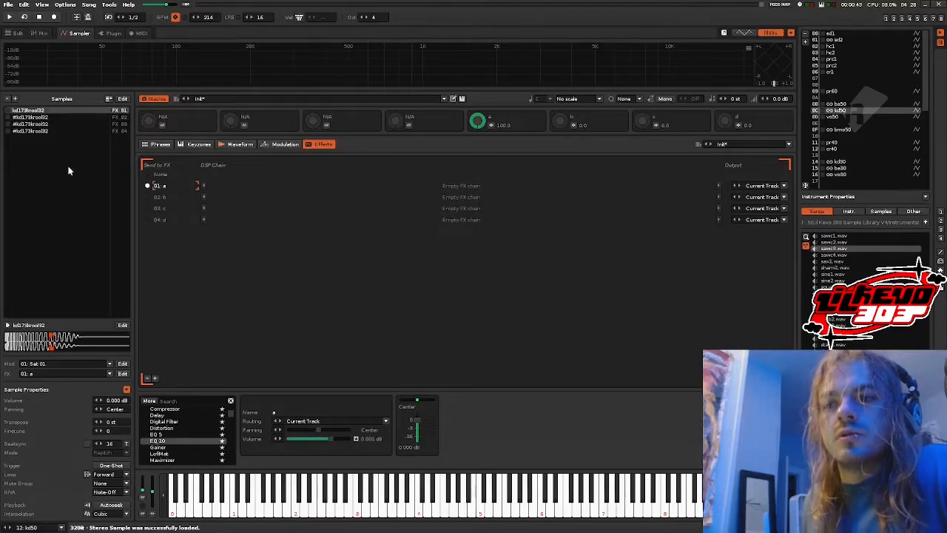
click(235, 145)
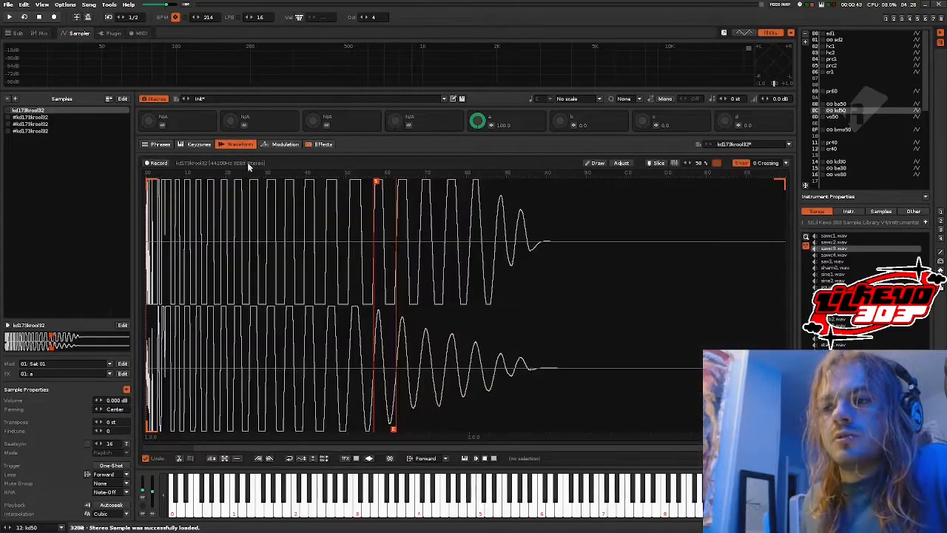
click(622, 164)
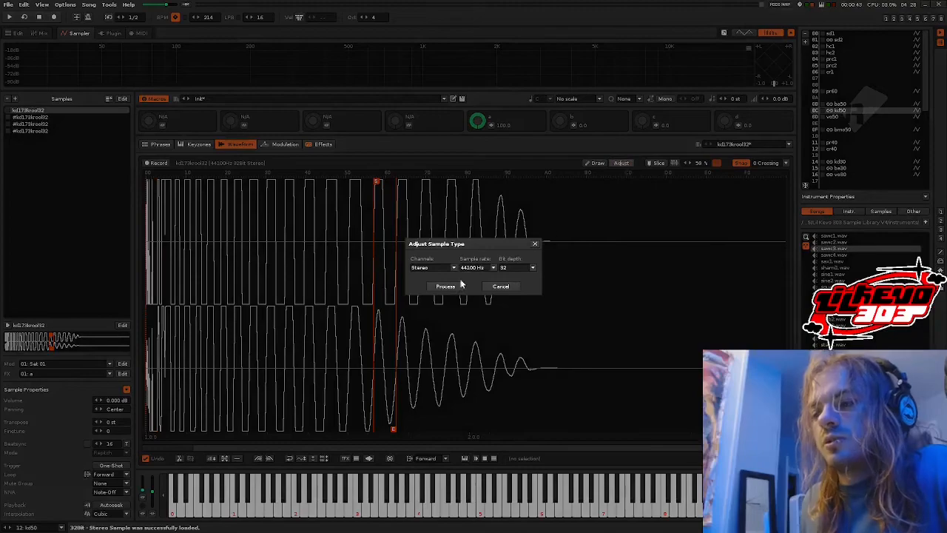
click(502, 288)
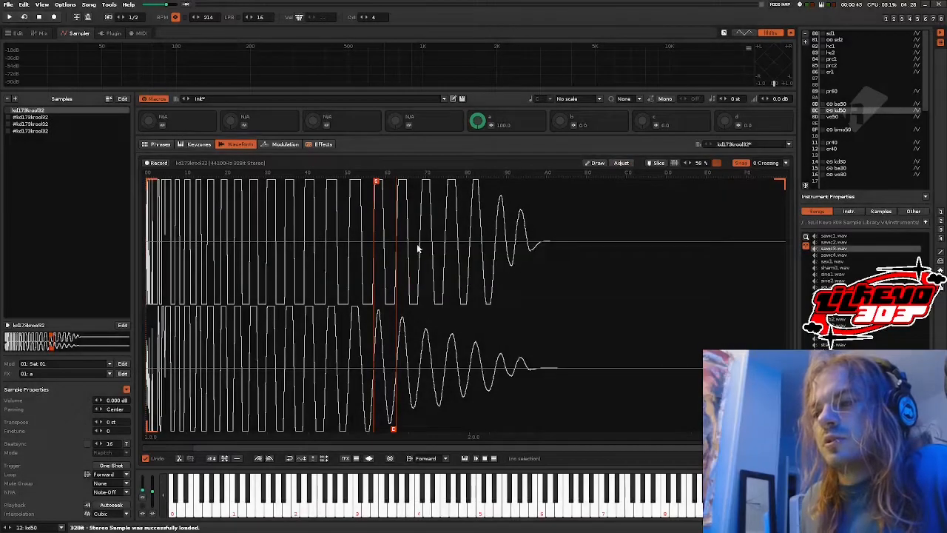
click(622, 164)
click(502, 285)
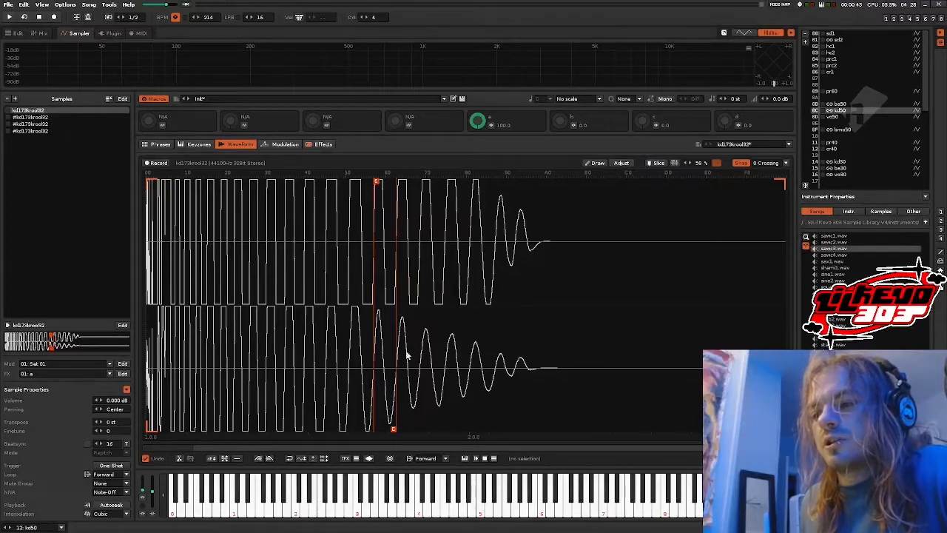
Step: Convert the first kick sample from stereo to mono and start playback to hear it
click(621, 163)
click(442, 267)
click(435, 294)
click(444, 287)
key(space)
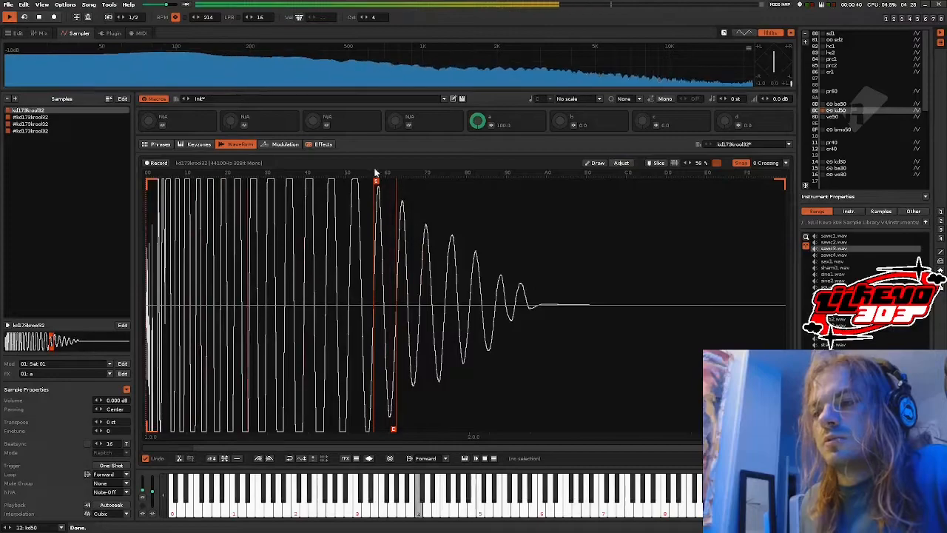
Step: Add a Digital Filter to effect chain a, using the Chebyshev 4n model with a cutoff of about 0.13 kHz
click(321, 144)
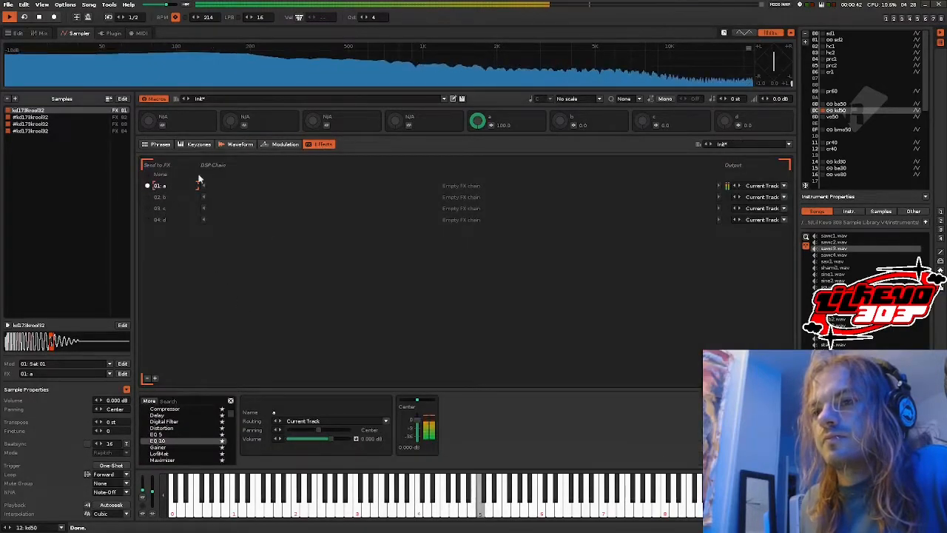
click(239, 145)
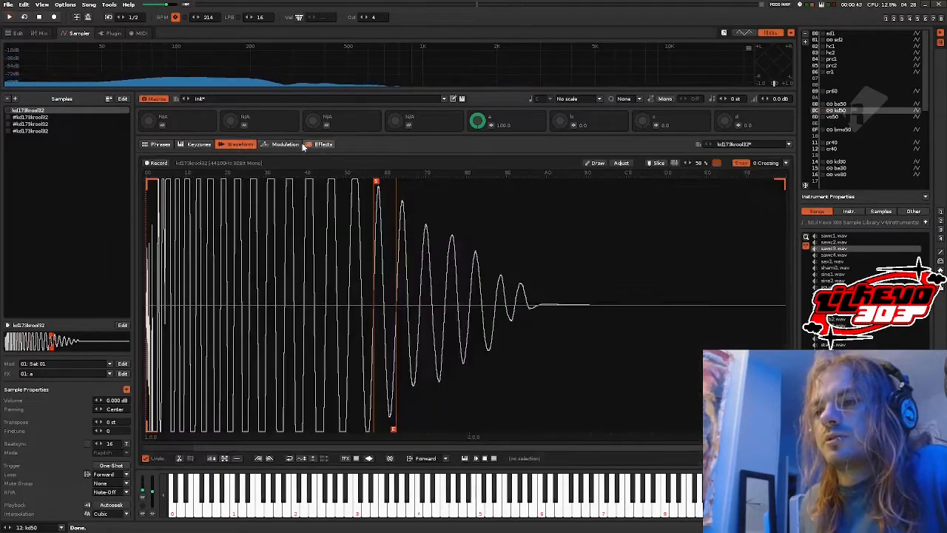
click(320, 145)
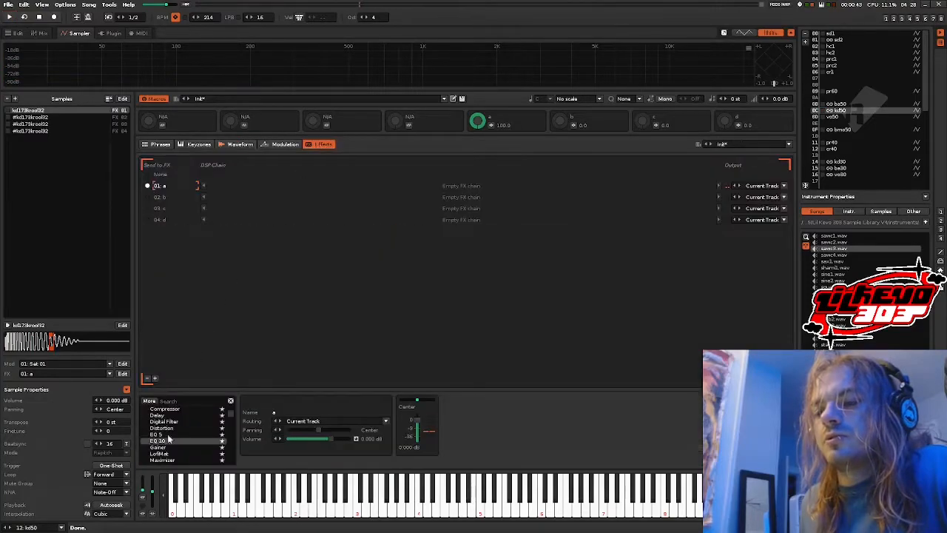
double_click(175, 423)
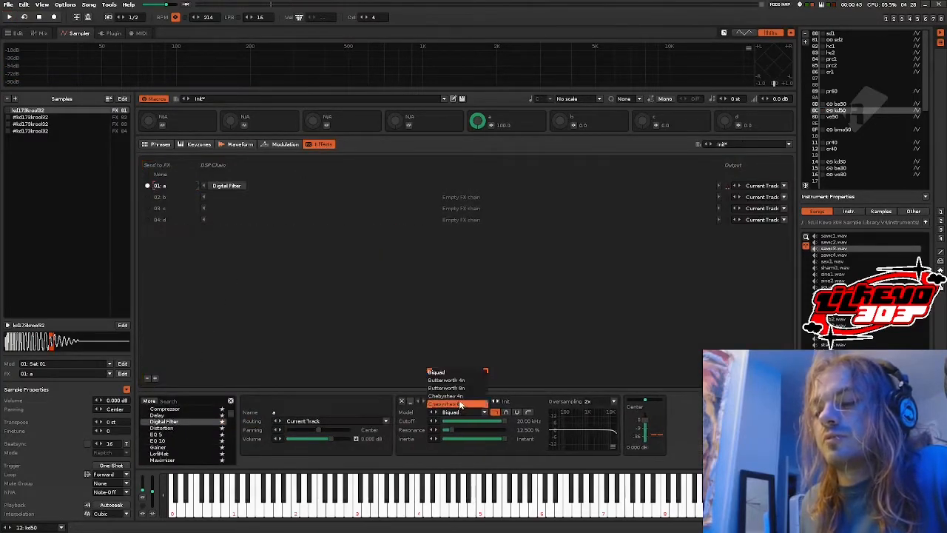
drag(462, 421, 450, 421)
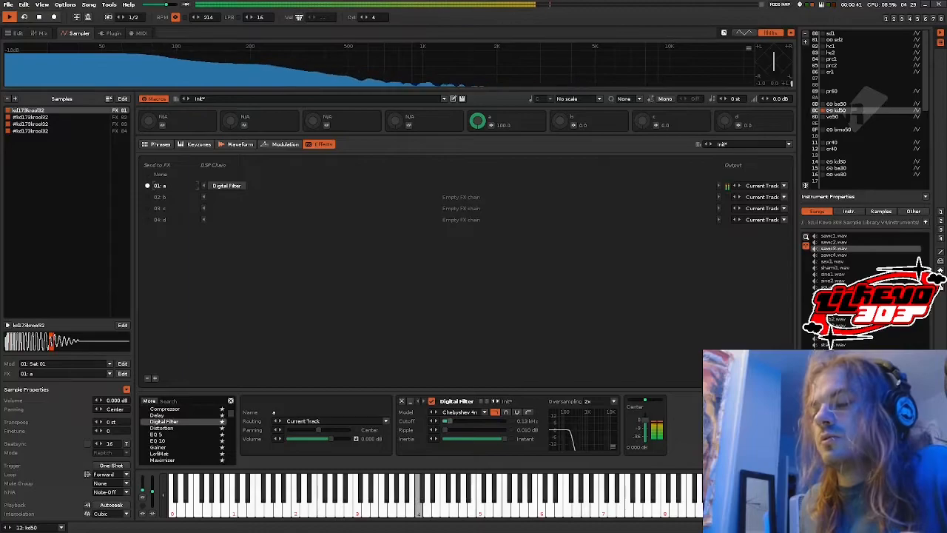
Step: Add an Envelope to the pitch modulation, enlarge its editor, delete the middle point, and set the interpolation to Lines
click(287, 145)
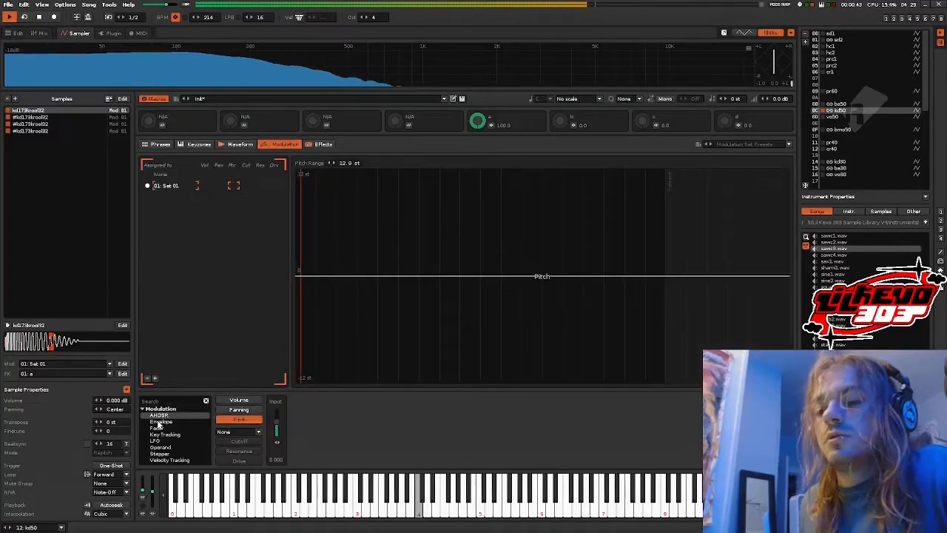
drag(156, 420, 249, 421)
click(516, 414)
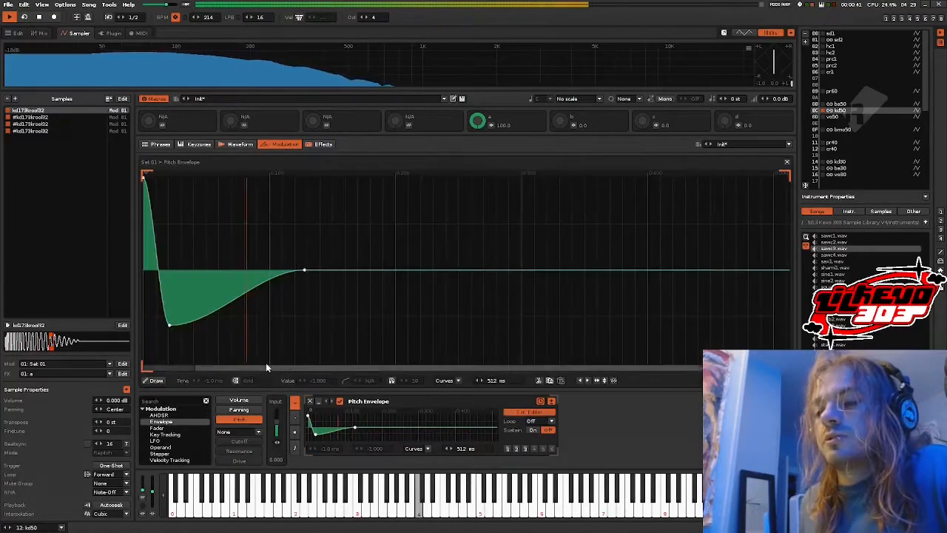
double_click(169, 328)
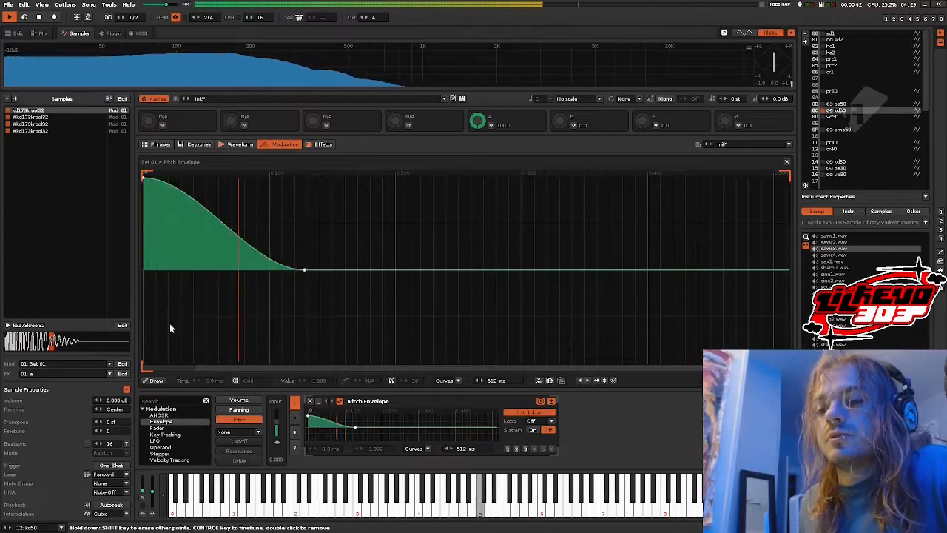
click(426, 449)
click(420, 438)
Step: Shape the pitch envelope to fall from about 0.455 to -0.655 at 140 ms, with a curve scaling of about -0.119
drag(148, 186, 144, 228)
click(303, 268)
drag(303, 268, 319, 328)
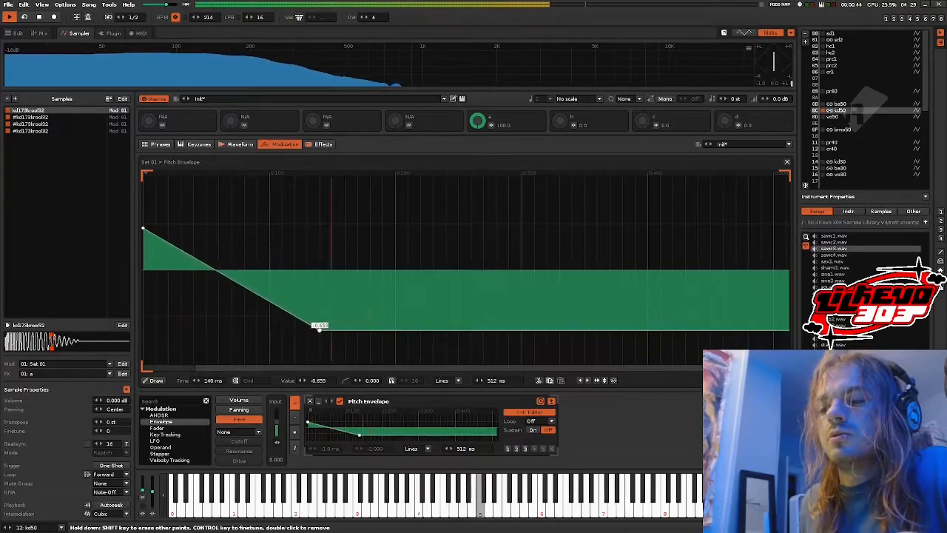
drag(233, 279, 231, 303)
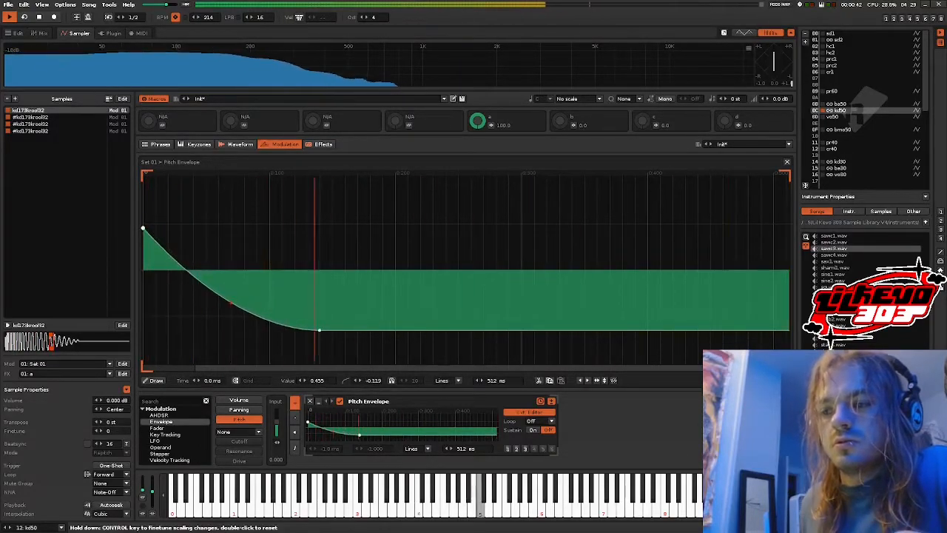
Step: Refine the pitch envelope during playback, with the start point at about -0.168, the end point at -0.786, and curve scaling of about -0.127
drag(144, 228, 146, 265)
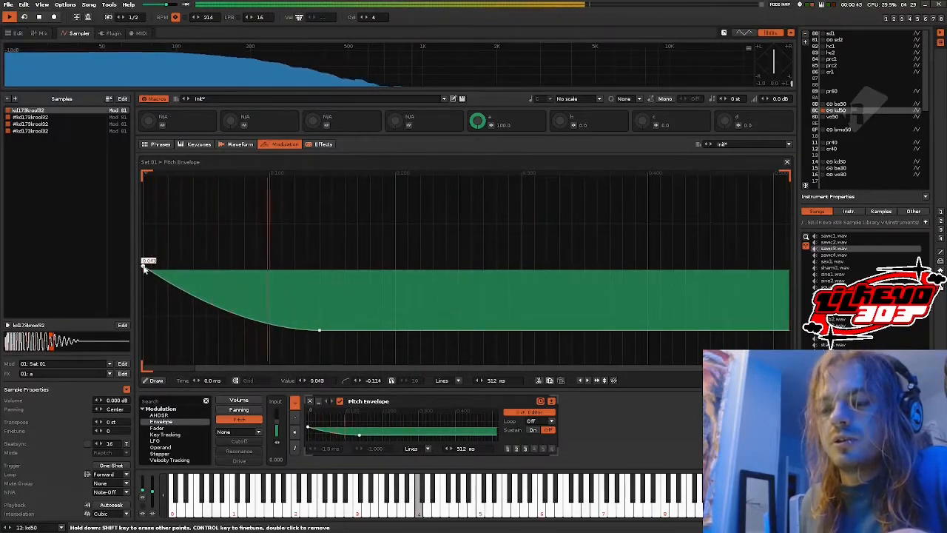
mouse_move(319, 330)
mouse_down()
mouse_move(318, 343)
mouse_move(318, 334)
mouse_up()
mouse_move(149, 272)
mouse_down()
mouse_move(149, 301)
mouse_move(147, 287)
mouse_up()
drag(231, 322, 233, 324)
key(space)
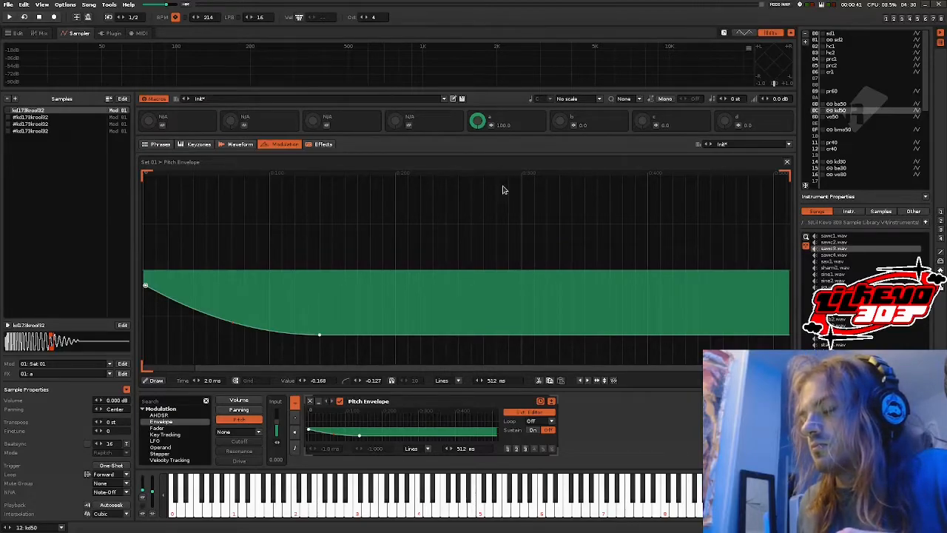
key(space)
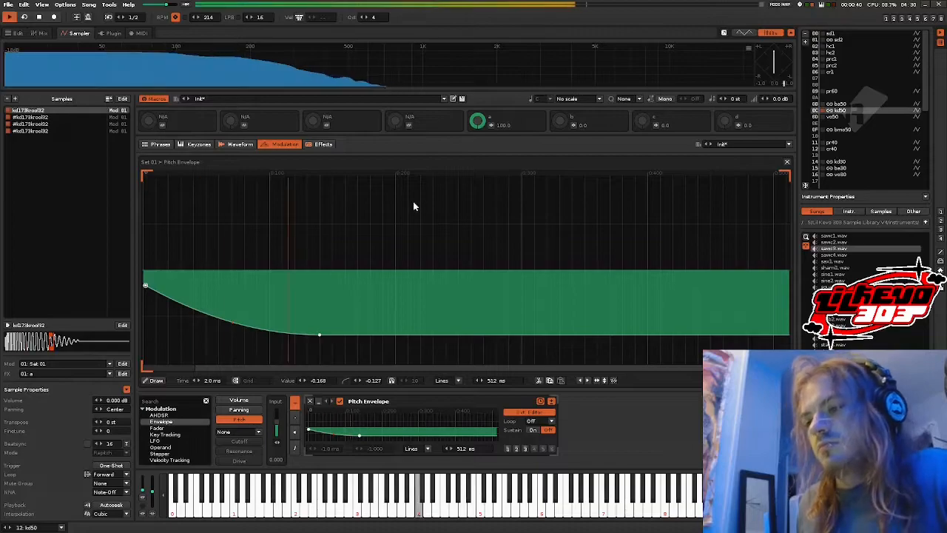
mouse_move(319, 335)
mouse_down()
mouse_move(319, 359)
mouse_move(318, 334)
mouse_up()
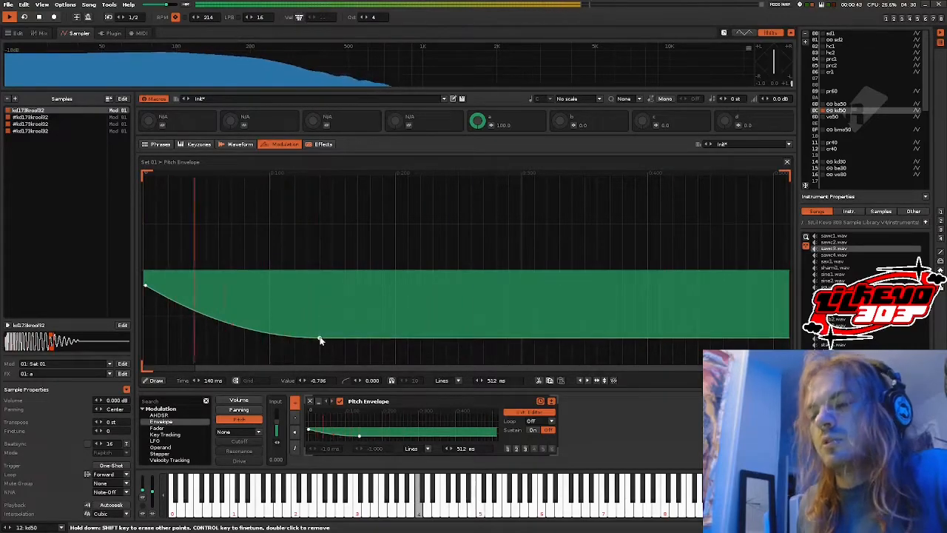
Step: Set chain a's filter to 0.11 kHz cutoff and 0.125 dB ripple, and insert a Compressor before it with 5.079 dB makeup
click(322, 144)
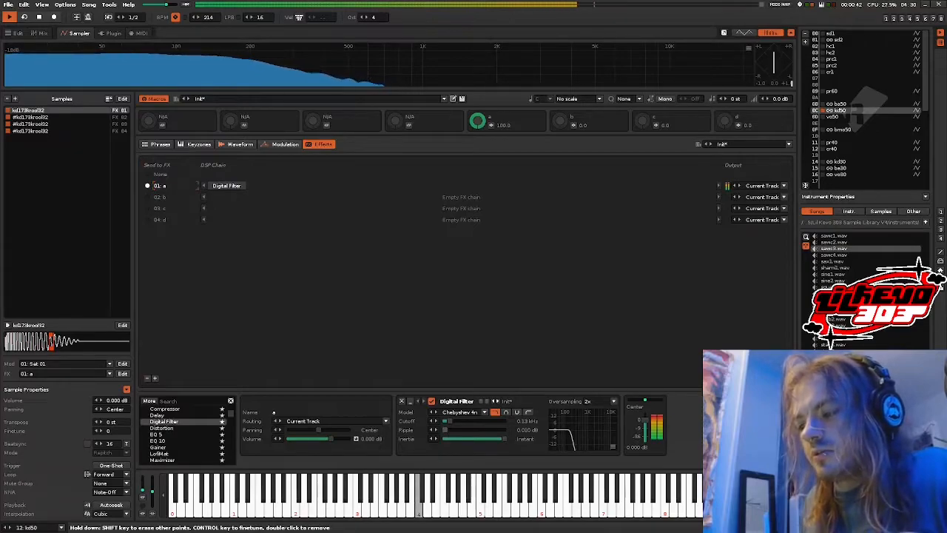
key(ctrl+z)
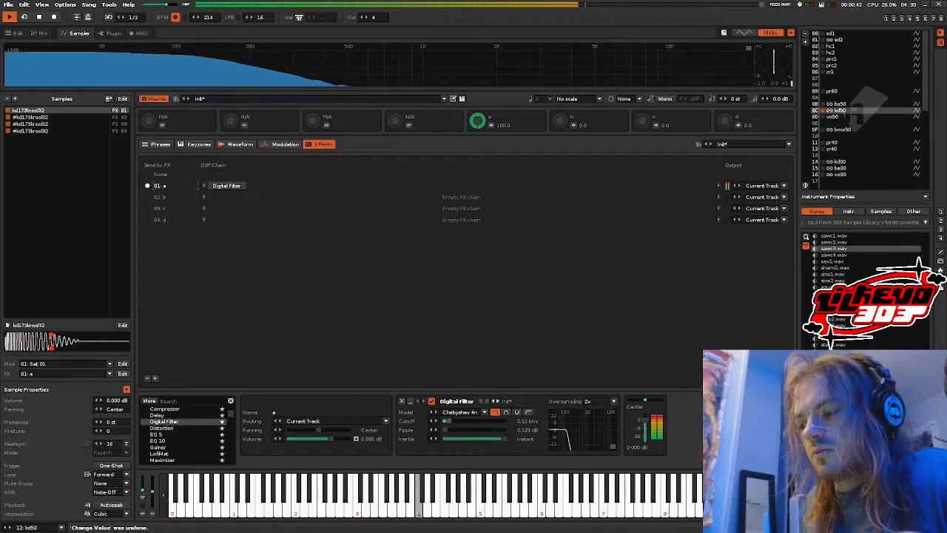
scroll(172, 435, up, 2)
double_click(176, 422)
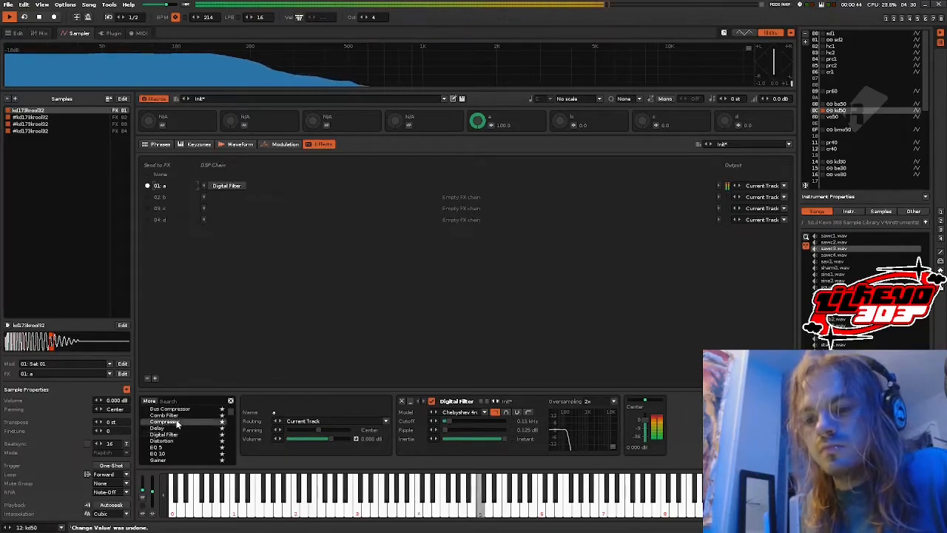
drag(458, 446, 463, 447)
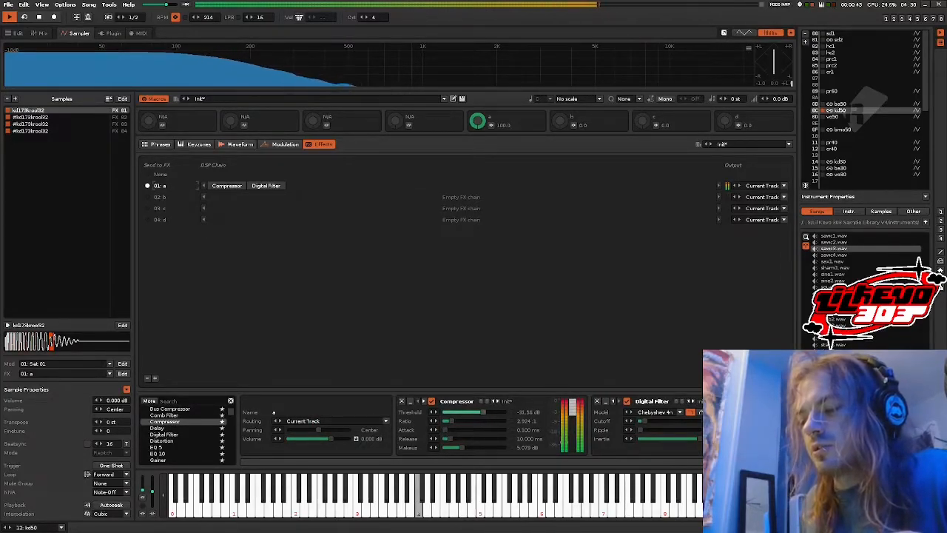
Step: Insert an EQ 10 between the compressor and filter in chain a, expand it to full display, and slightly boost the 64 Hz band
drag(158, 453, 251, 187)
mouse_move(470, 430)
mouse_down()
mouse_move(448, 426)
mouse_move(460, 426)
mouse_up()
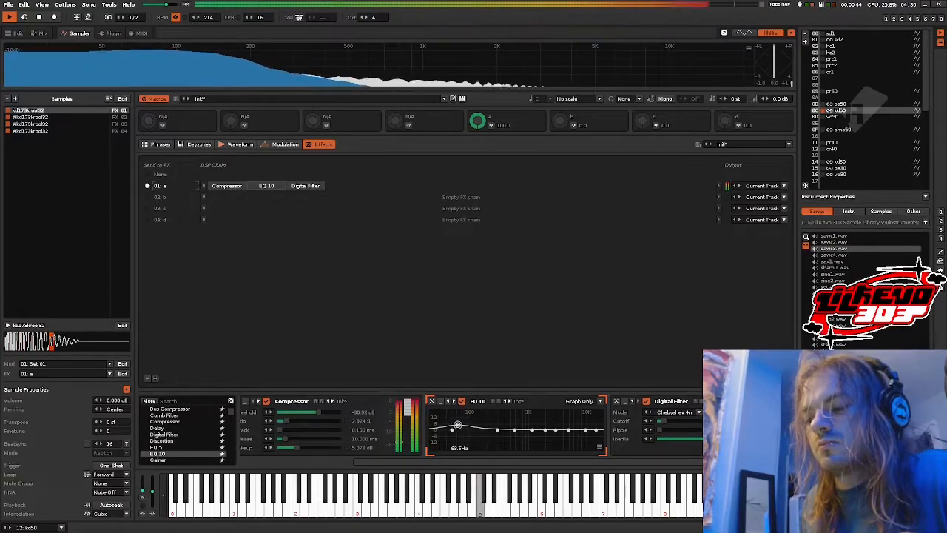
click(579, 400)
click(583, 383)
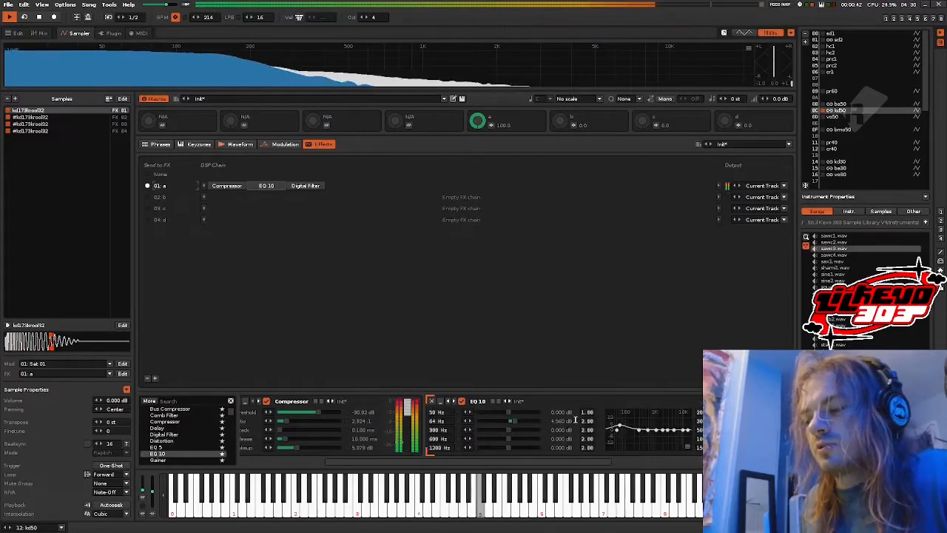
drag(514, 421, 511, 421)
drag(517, 459, 685, 473)
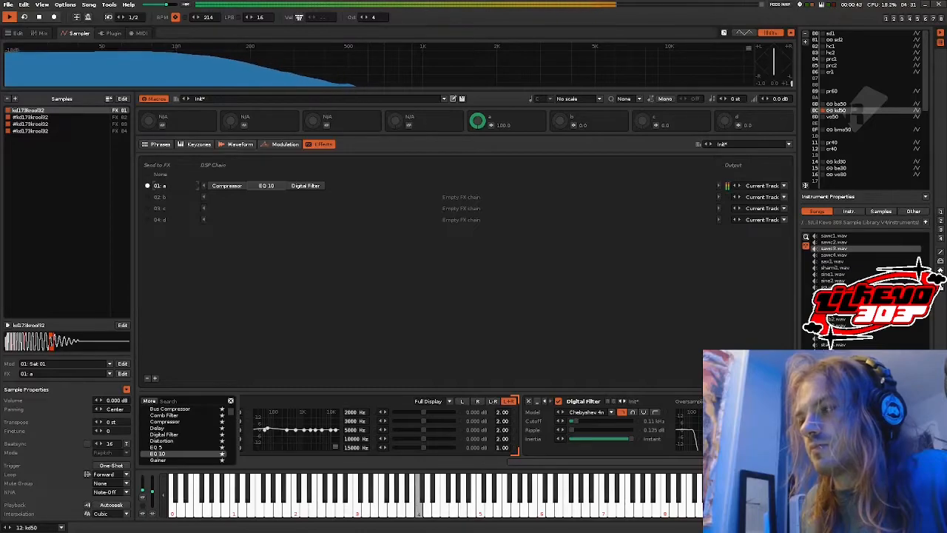
Step: Raise macro b to 100 and convert the second kick sample to mono, keeping only the left channel
key(space)
drag(560, 121, 560, 59)
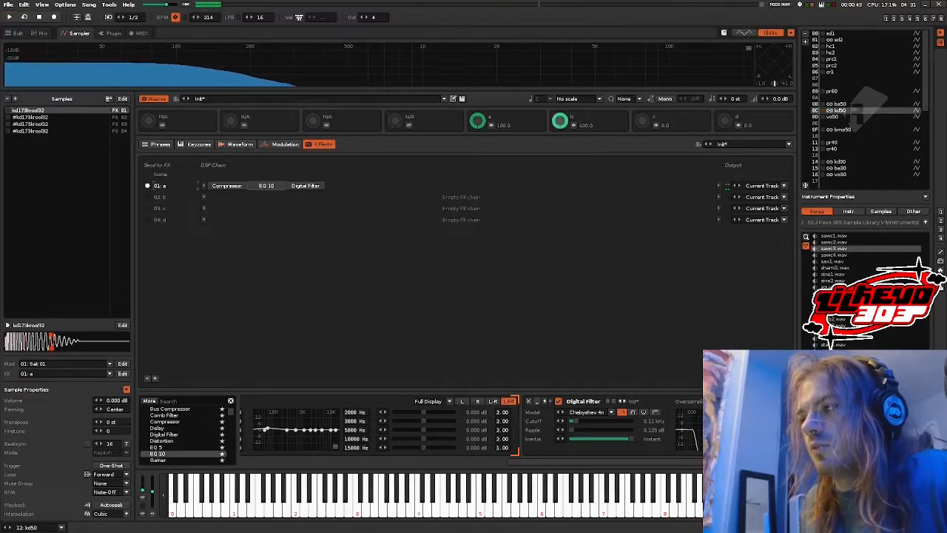
click(228, 143)
key(space)
key(space)
click(625, 164)
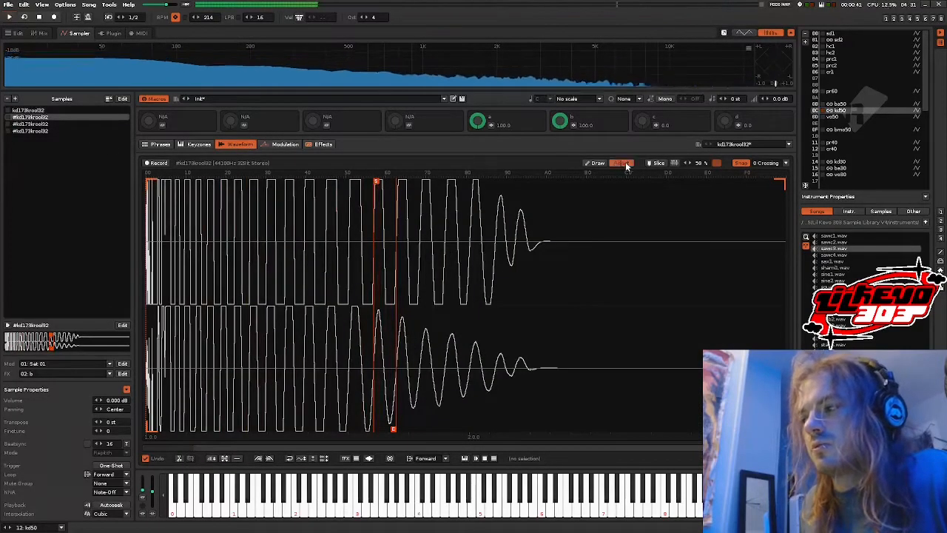
click(439, 268)
click(437, 284)
click(444, 287)
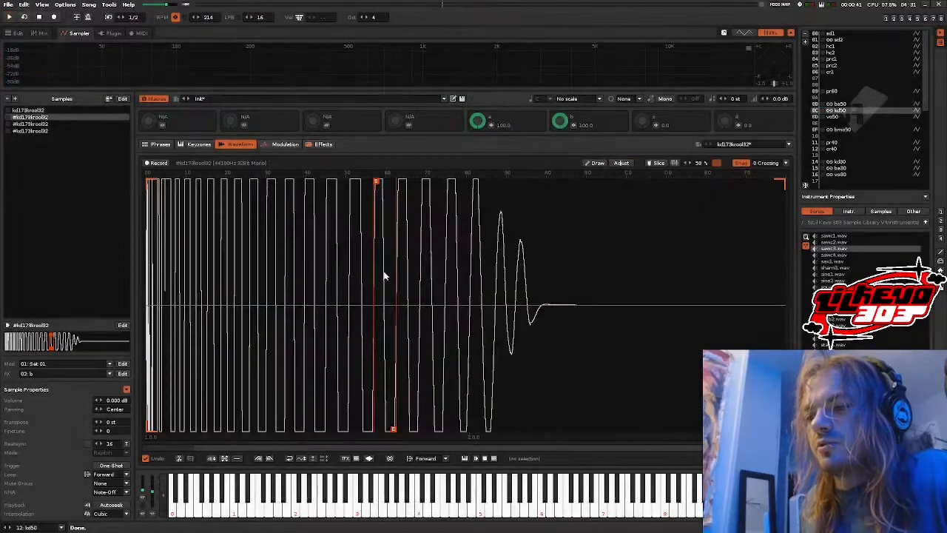
Step: Convert the third kick sample to mono with the Mono (keep R) option
click(85, 124)
click(625, 163)
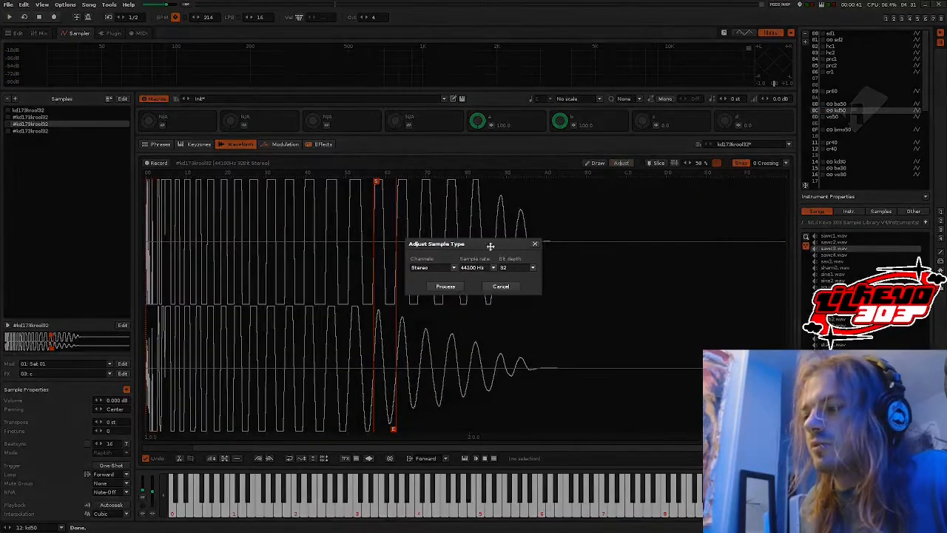
click(426, 268)
click(432, 269)
click(431, 285)
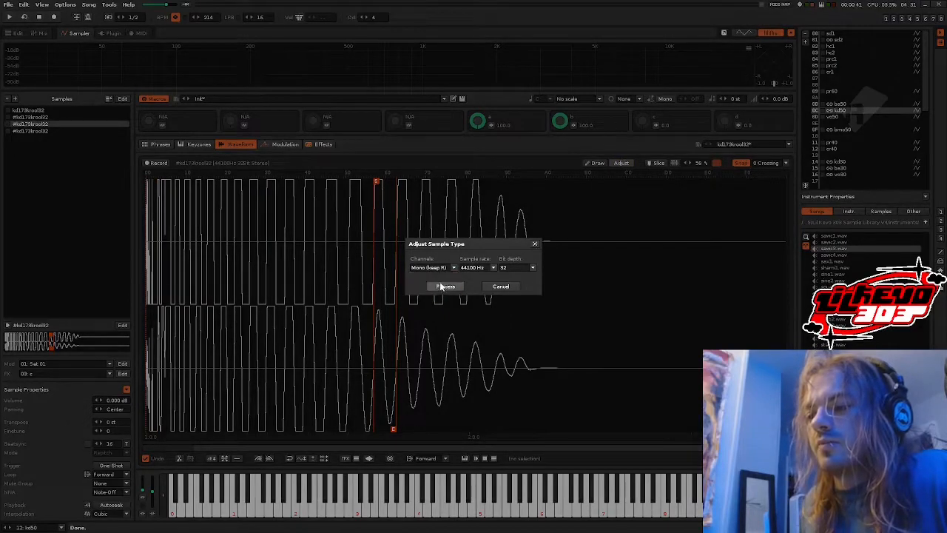
click(445, 286)
Step: Pan chain b 50 L and add a Shape-mode Distortion with 15.932% drive, 21.387% tone, -7.507 dB wet mix and -1.063 dB dry mix
click(323, 144)
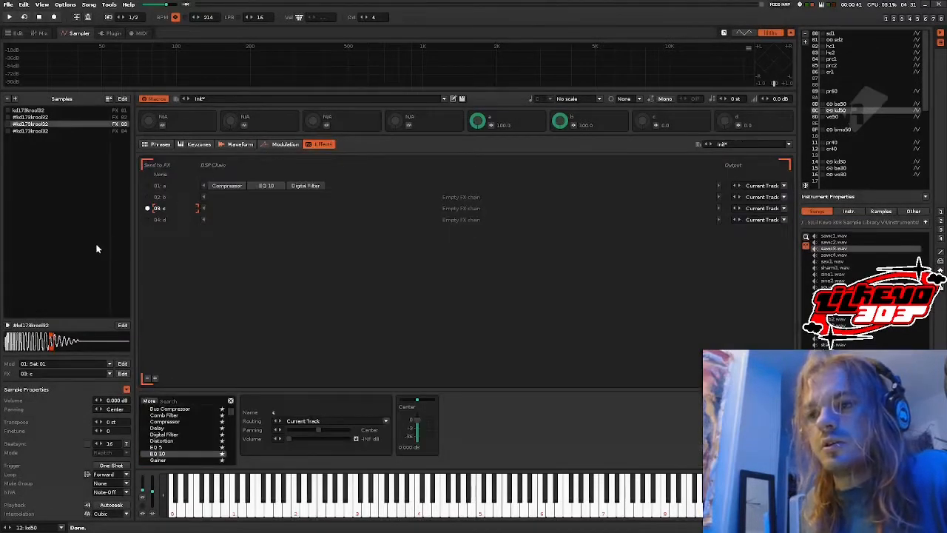
click(94, 117)
scroll(122, 208, down, 2)
scroll(122, 207, up, 3)
scroll(124, 207, down, 1)
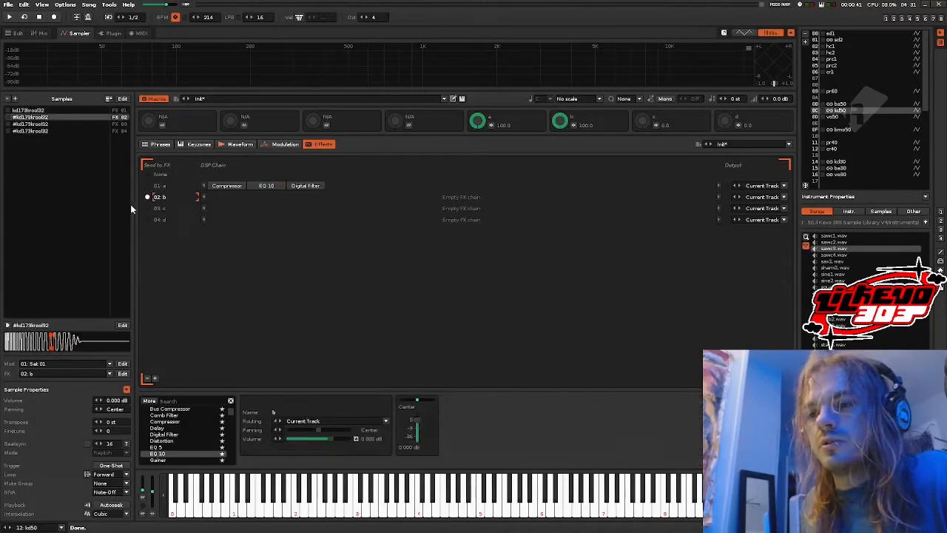
key(space)
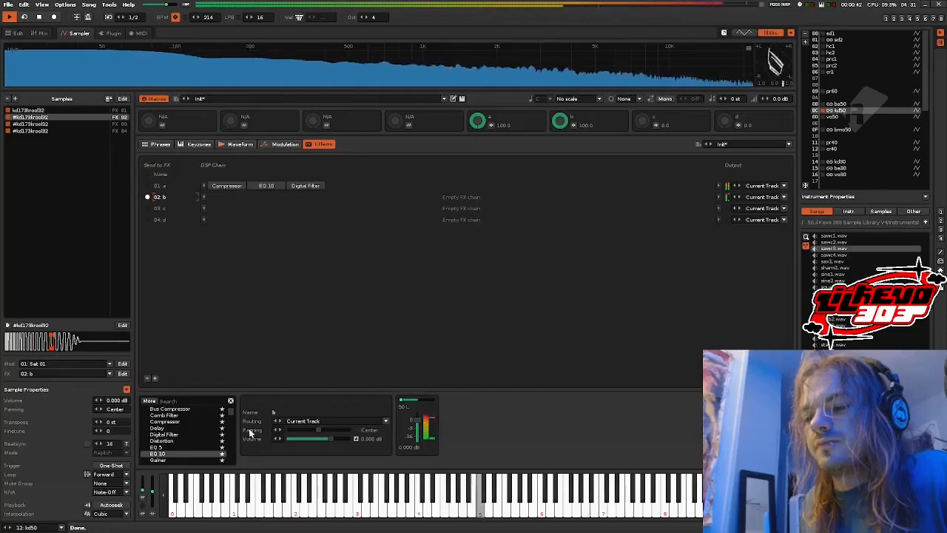
double_click(161, 441)
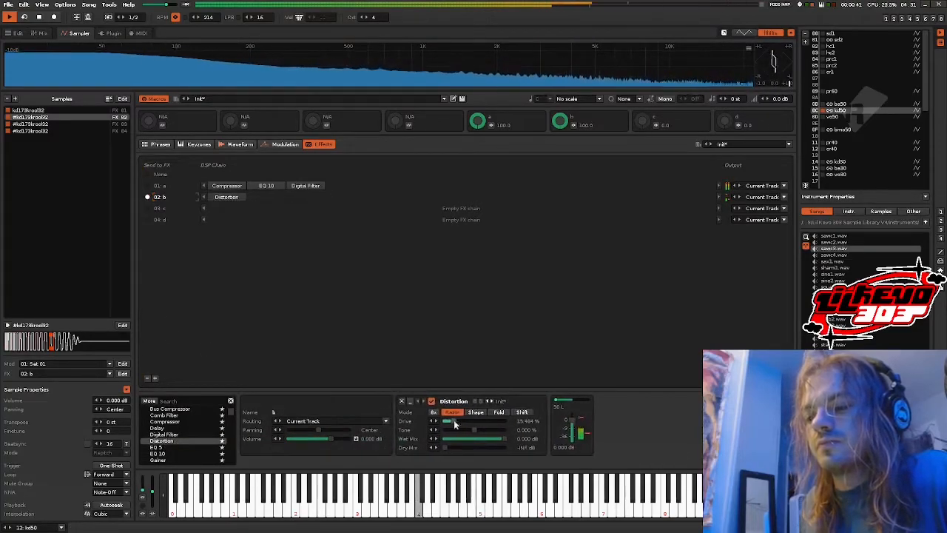
click(476, 415)
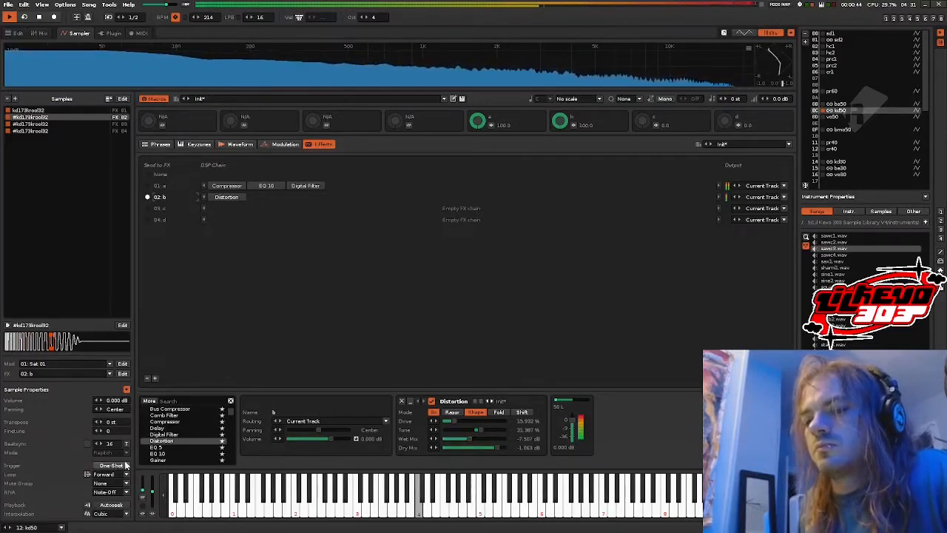
Step: Add an EQ 10 with a low-end cut after chain b's Distortion, and audition the kick with macro b at 0 and 100
drag(168, 456, 270, 199)
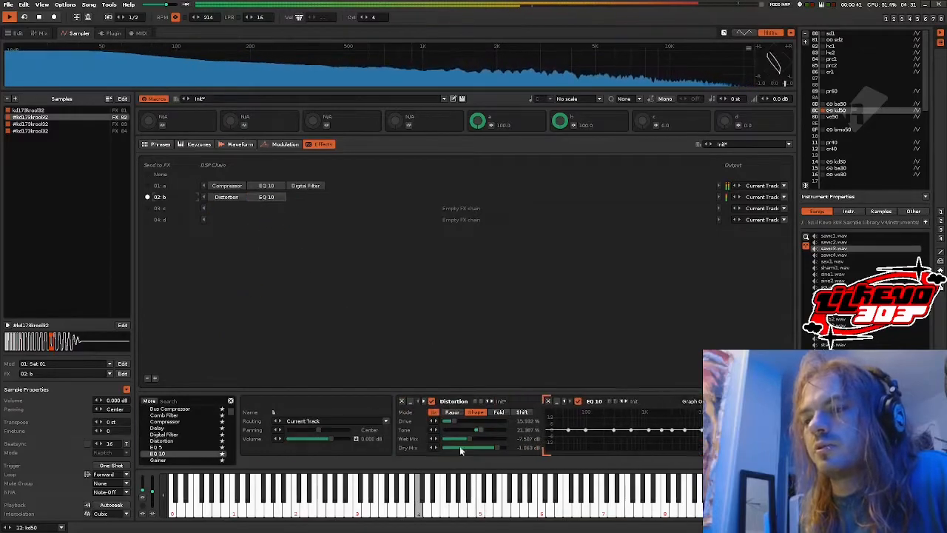
drag(578, 434, 609, 448)
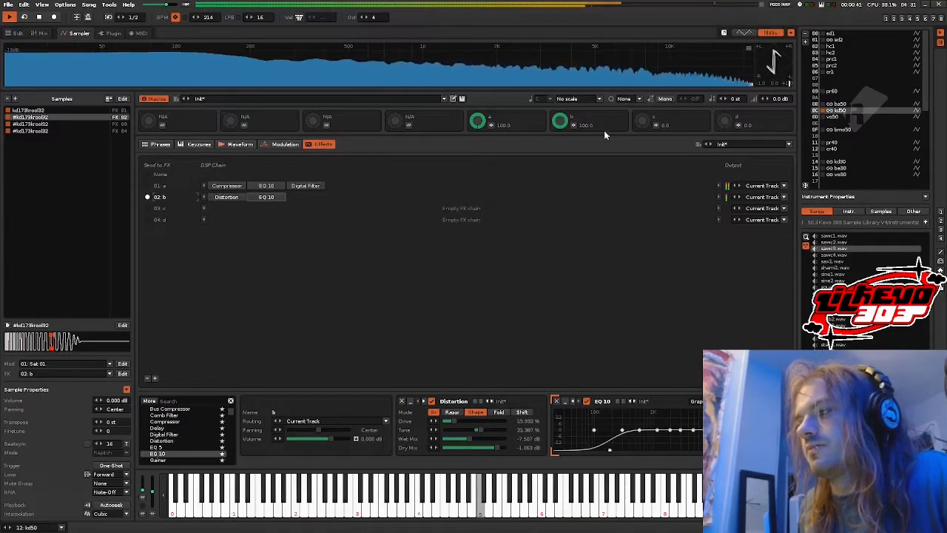
click(364, 189)
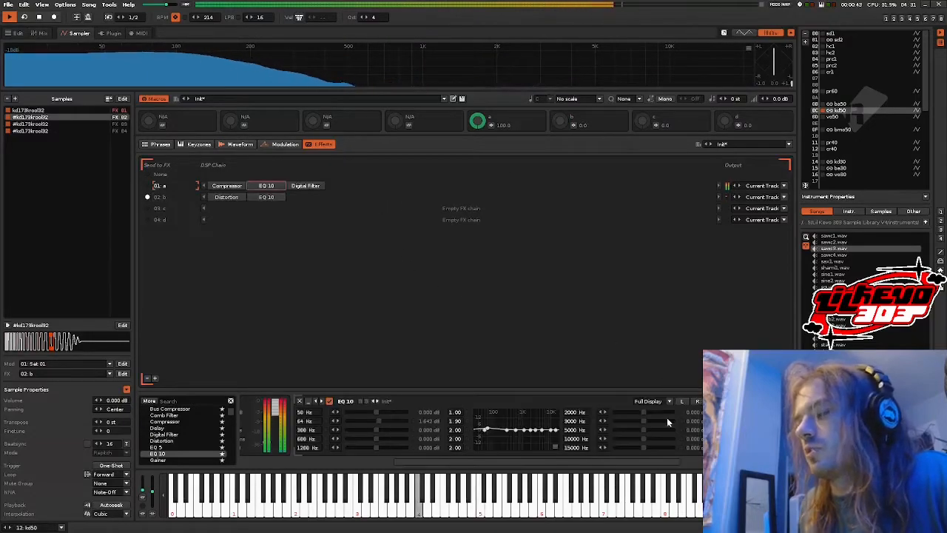
drag(638, 461, 753, 460)
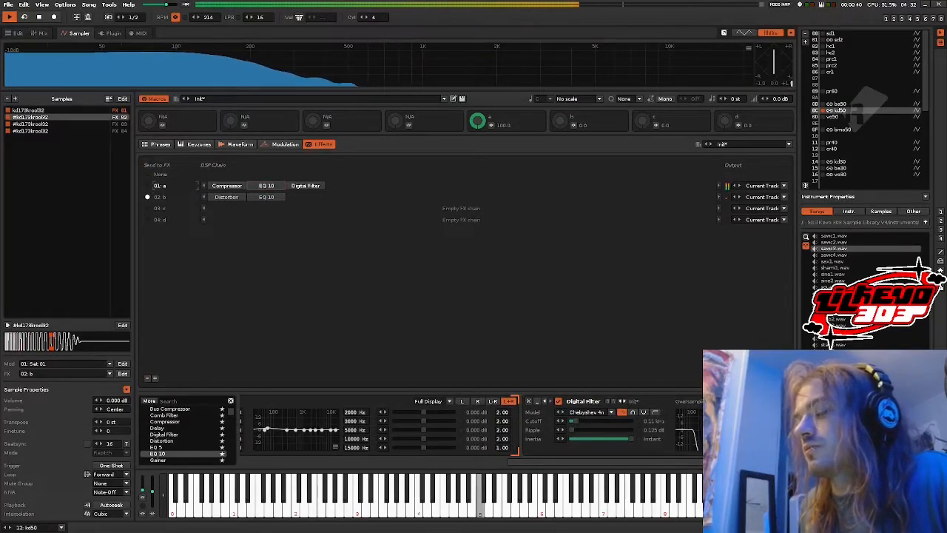
click(562, 122)
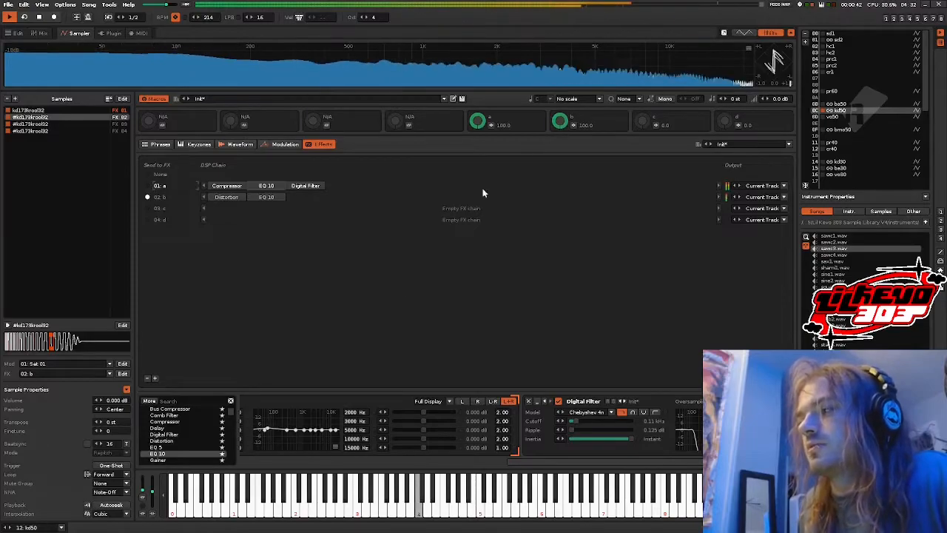
click(321, 198)
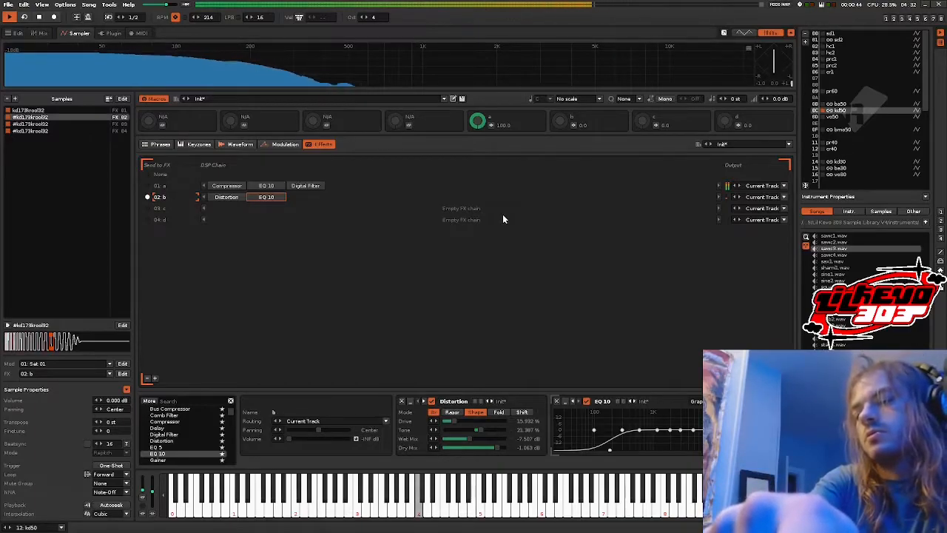
drag(562, 123, 562, 71)
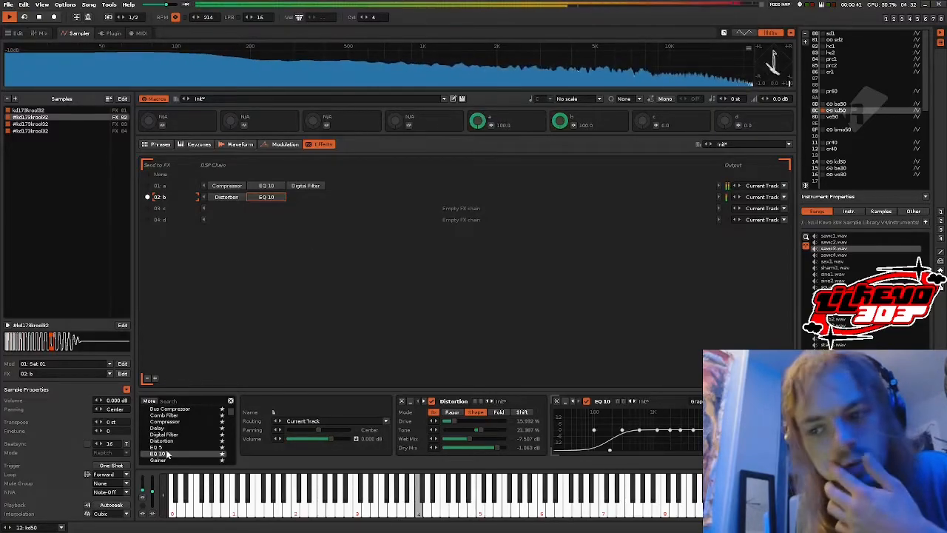
Step: Append a Digital Filter to chain b as a Chebyshev 4n high-pass with 0.13 kHz cutoff and 0.010 dB ripple
drag(164, 435, 289, 199)
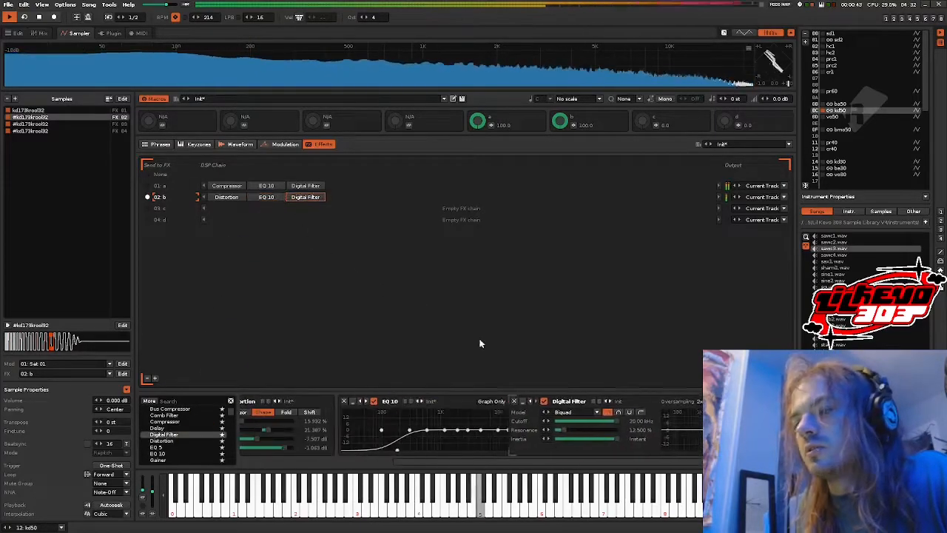
click(600, 412)
click(573, 395)
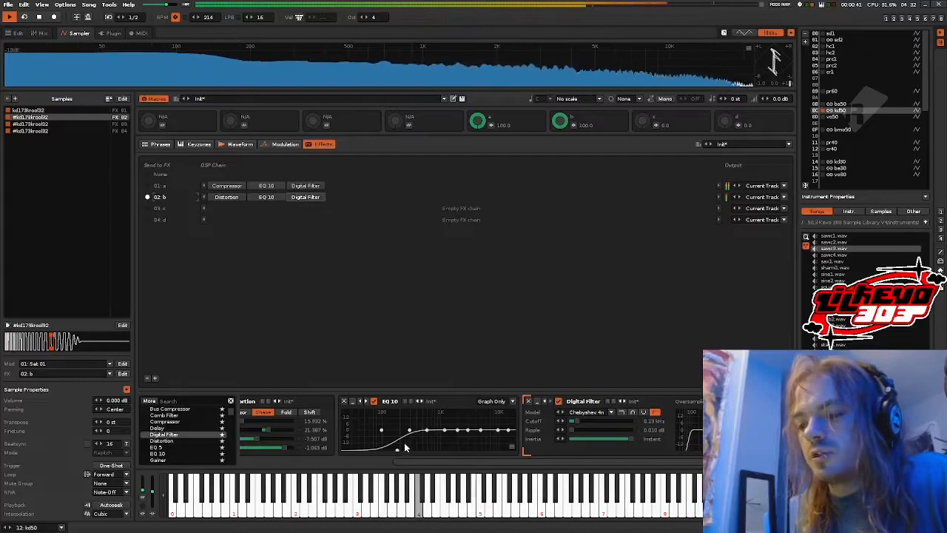
Step: Reshape chain b's EQ 10 in full display, cutting 127 Hz by 20 dB and setting the highest band to 5991 Hz at -4.689 dB
drag(397, 450, 386, 417)
click(493, 401)
click(494, 381)
drag(499, 438, 498, 442)
key(ctrl+z)
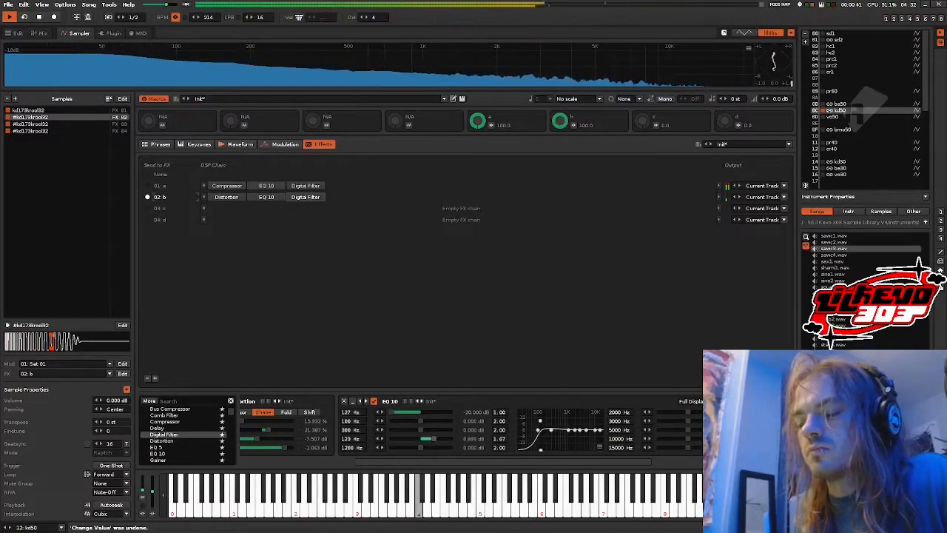
drag(600, 429, 640, 447)
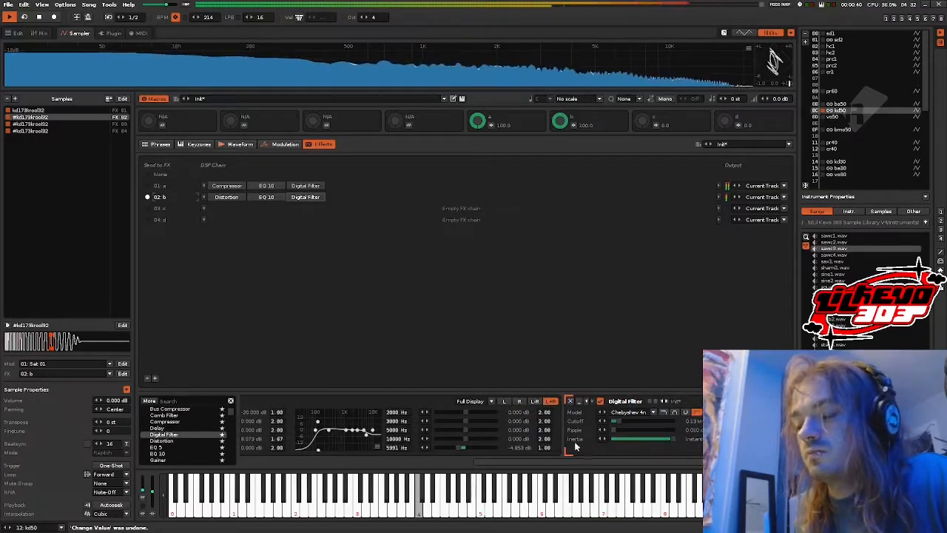
drag(546, 448, 546, 462)
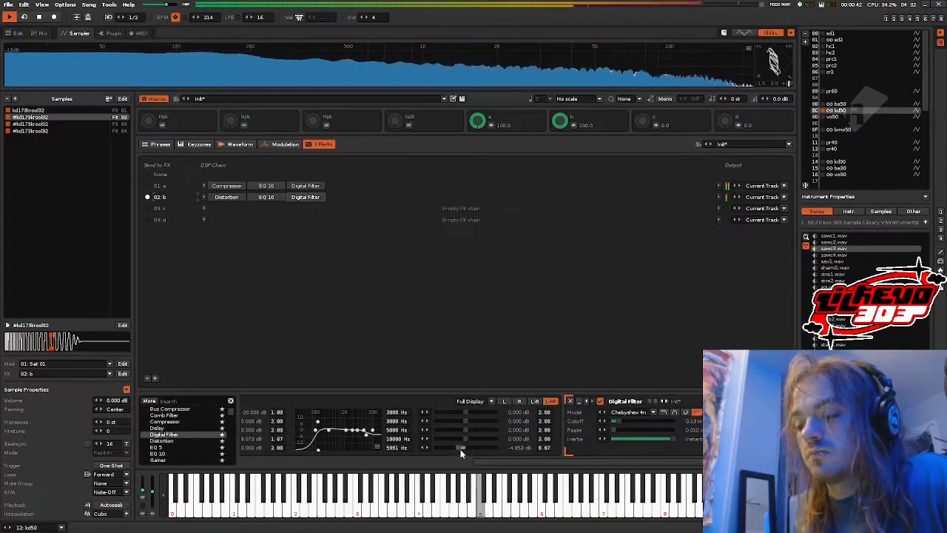
drag(634, 462, 658, 462)
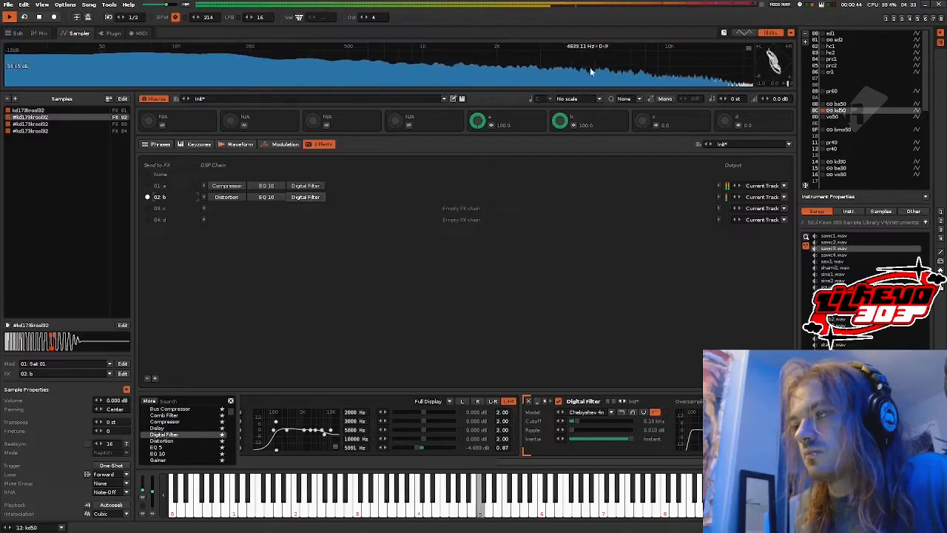
Step: Set macro c to 100, pan chain c 50 R, and add a Razor Distortion with 16.576% drive, 37.248% tone, -1.163 dB wet and -10.03 dB dry
click(213, 210)
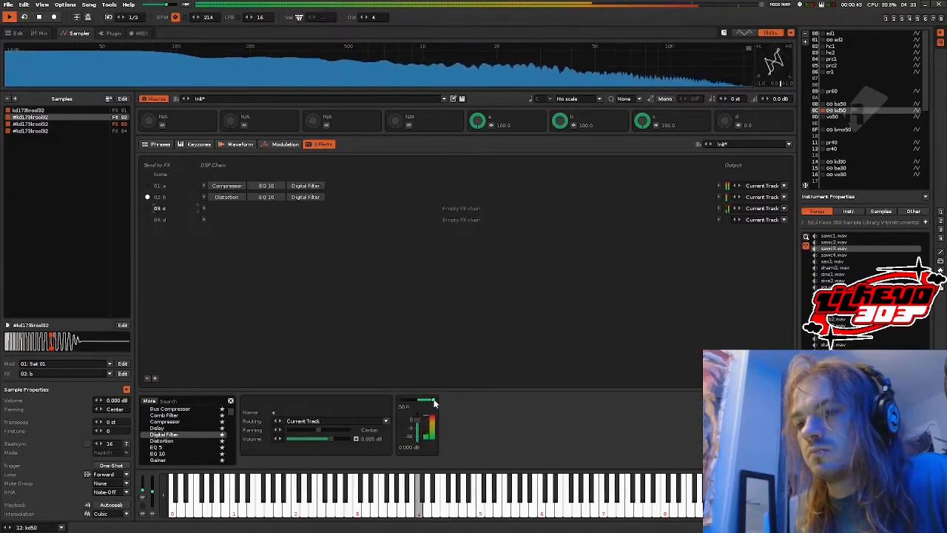
click(241, 197)
click(240, 207)
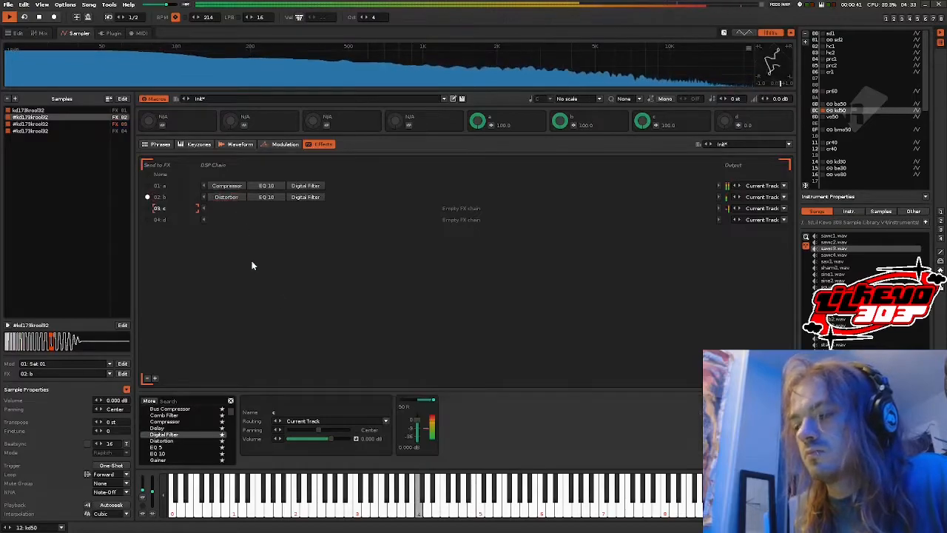
double_click(169, 440)
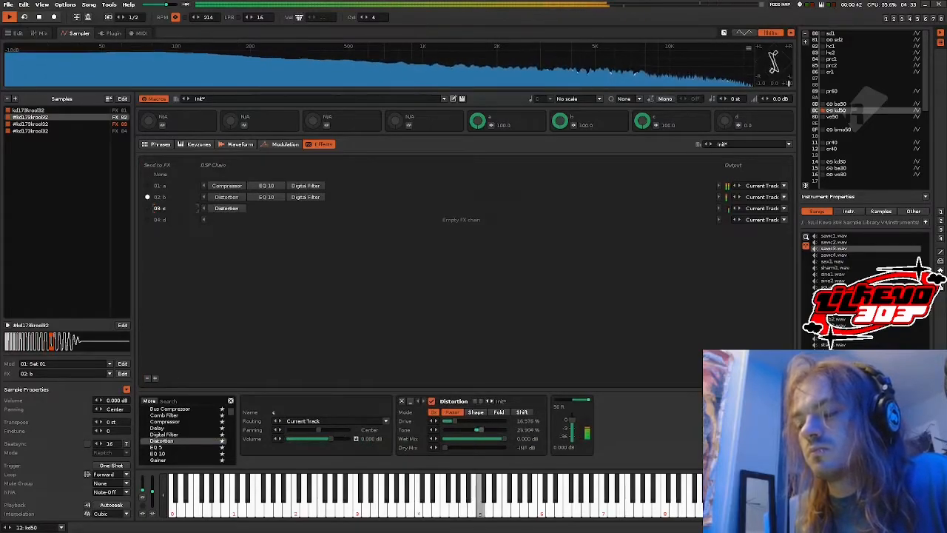
drag(476, 448, 465, 448)
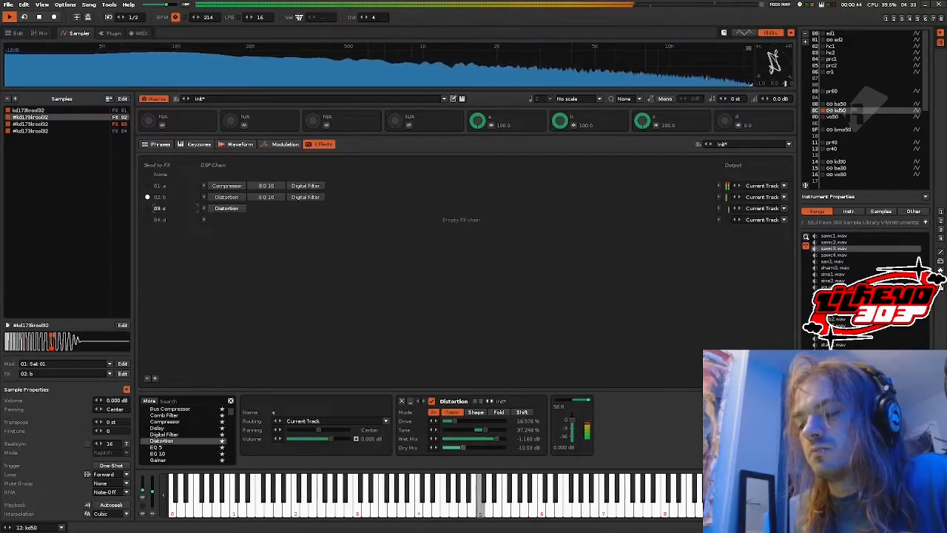
Step: Add a Digital Filter after chain c's Distortion as a Chebyshev 4n high-pass with 0.13 kHz cutoff and 0.010 dB ripple
drag(178, 434, 273, 208)
click(584, 411)
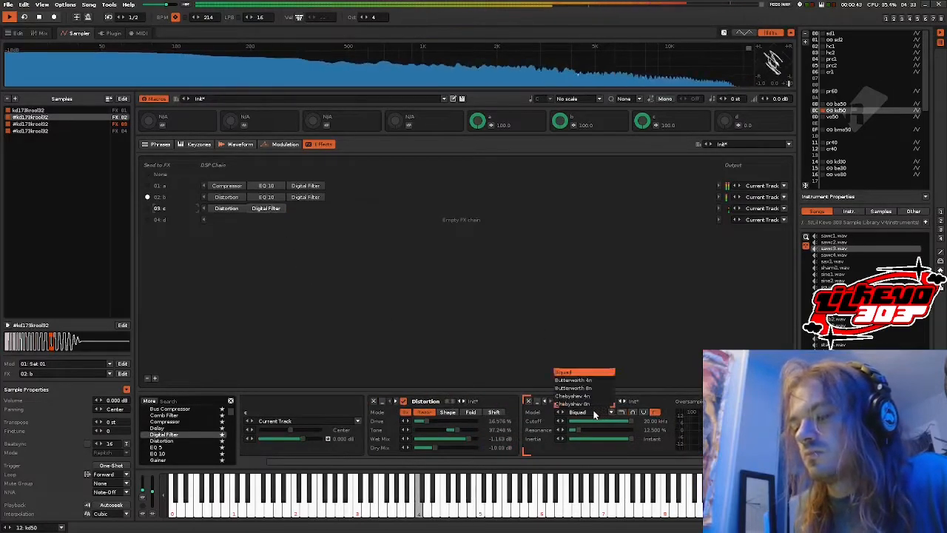
click(585, 402)
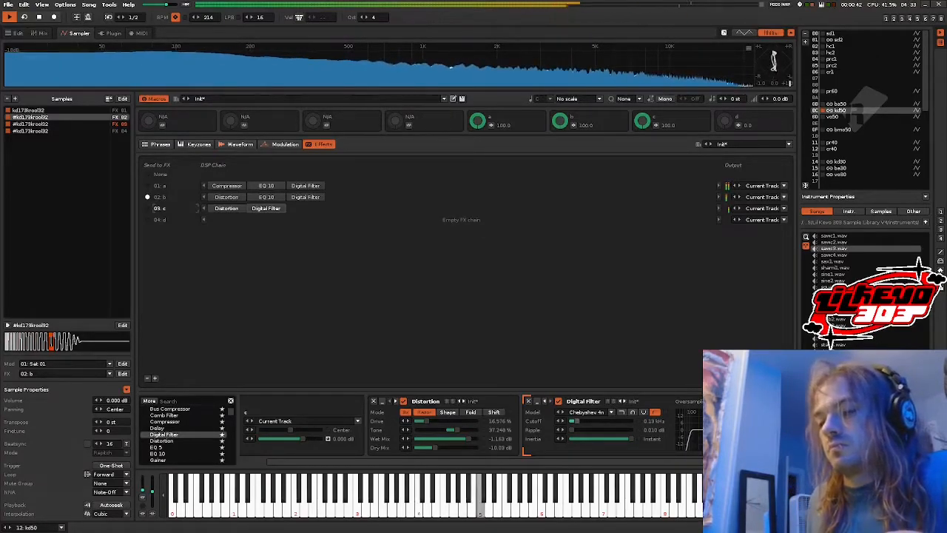
Step: Insert an EQ 10 between the Distortion and filter in chain c, boost it around 125 Hz, and stop playback
drag(179, 457, 271, 209)
mouse_move(470, 430)
mouse_down()
mouse_move(444, 426)
mouse_move(475, 424)
mouse_up()
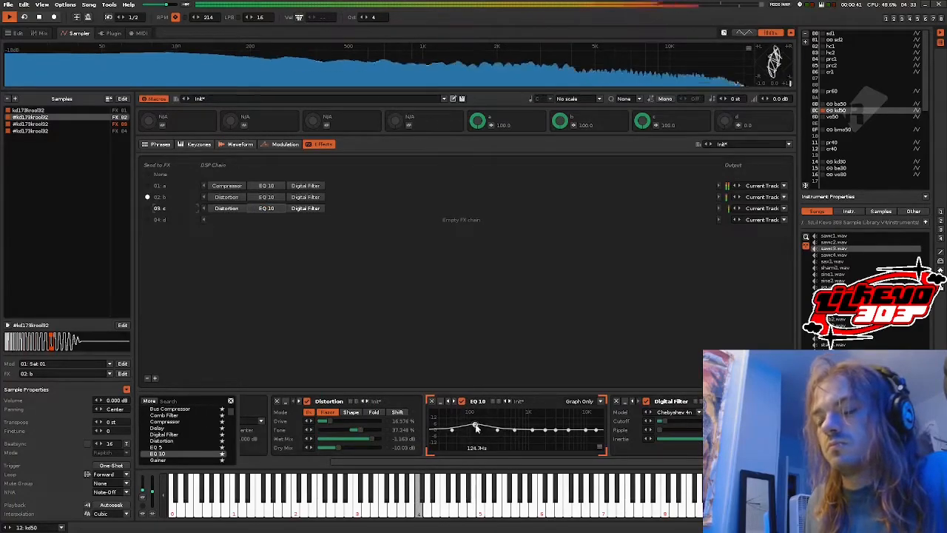
key(space)
scroll(649, 437, right, 2)
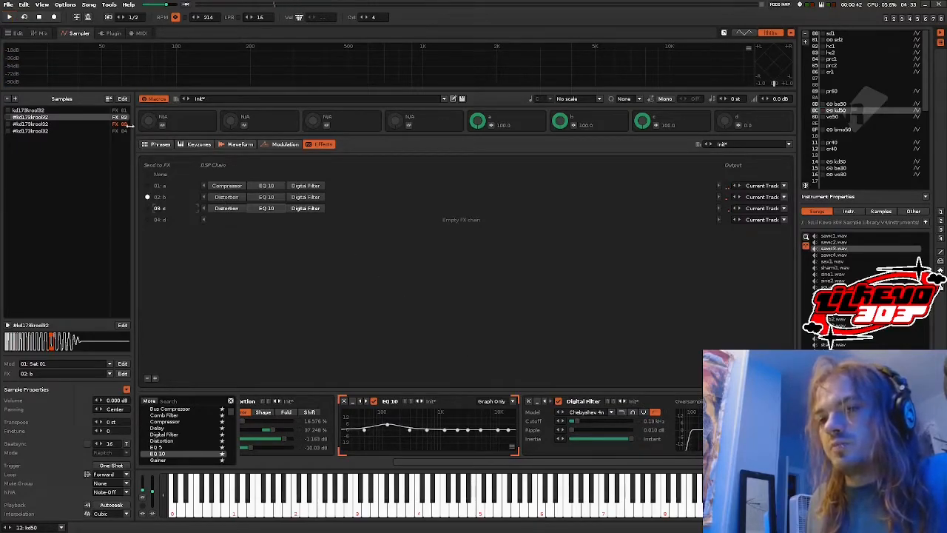
Step: Compare the effect chains assigned to the kick's sample layers, focusing on chains b and c
click(45, 125)
key(Up)
key(Up)
key(Down)
key(Up)
key(Down)
key(Up)
key(Up)
key(Down)
key(Down)
key(Up)
key(Up)
click(41, 119)
click(40, 125)
click(39, 119)
click(40, 123)
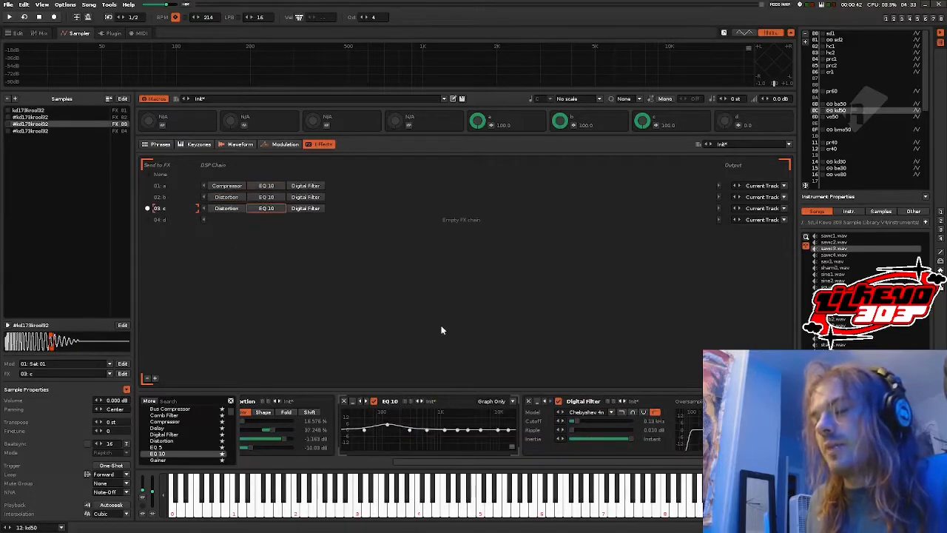
Step: Expand chain c's EQ 10 to full display, boost its 125 Hz band further during playback with a bandwidth of 1.40, and open the mixer
click(497, 402)
click(498, 393)
key(space)
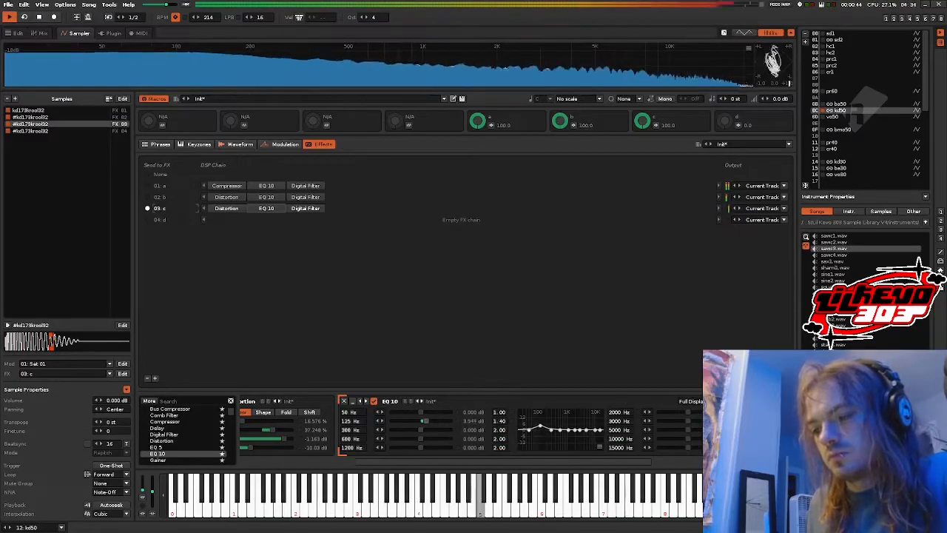
key(space)
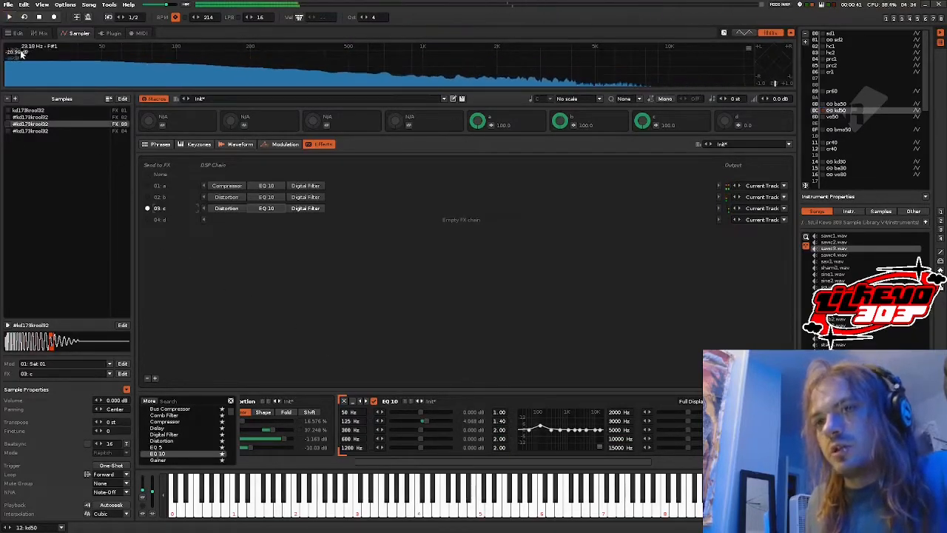
click(41, 32)
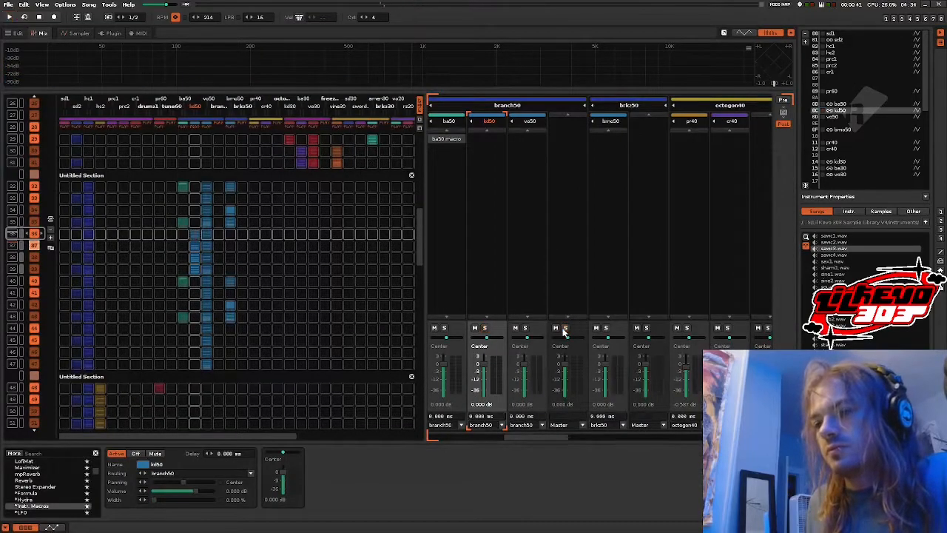
Step: Copy the kd50 track's pattern slots 36 to 39 and paste them into slots 44 to 47 of the same track
key(space)
drag(194, 271, 196, 235)
right_click(196, 234)
click(200, 241)
key(ctrl+z)
key(space)
right_click(196, 236)
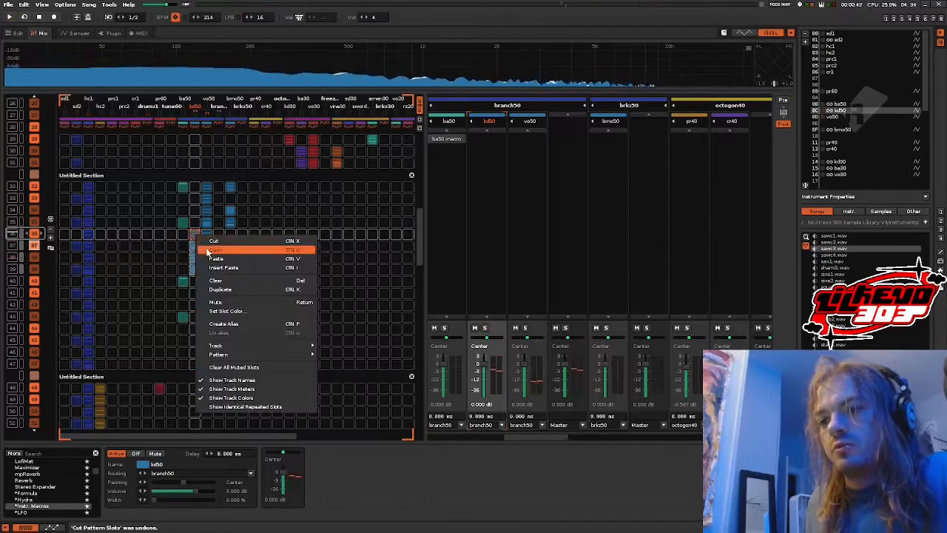
click(208, 249)
right_click(196, 328)
key(ctrl+v)
Step: Play back the section from pattern 32 to check the repeated kd50 kick slots
scroll(193, 330, down, 7)
scroll(192, 329, up, 12)
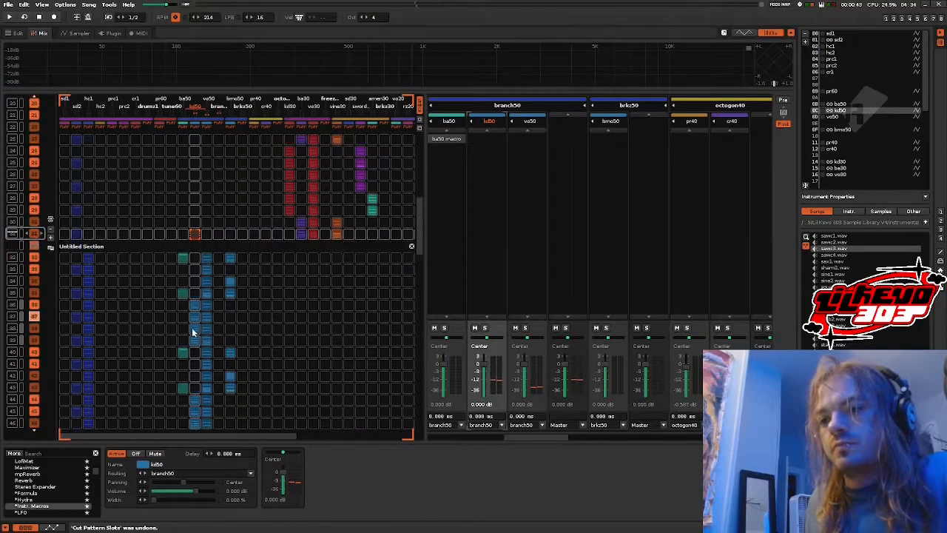
scroll(193, 330, down, 1)
key(space)
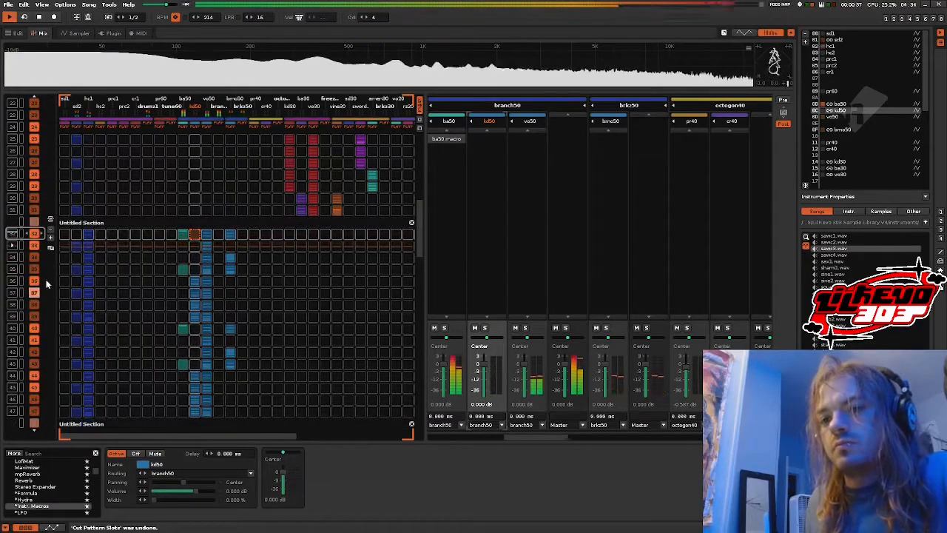
Step: Save the song during playback, switch from the mixer to the pattern editor, and save again
key(ctrl+s)
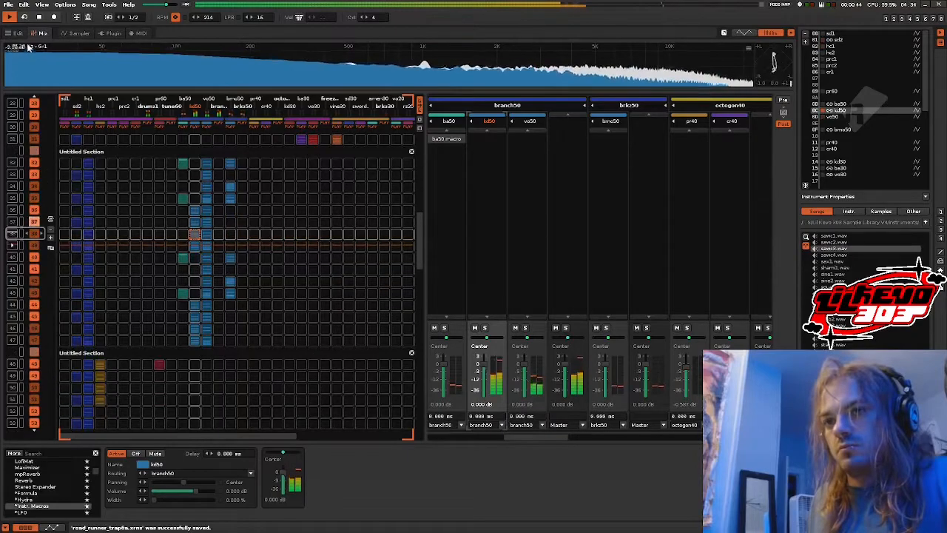
key(F2)
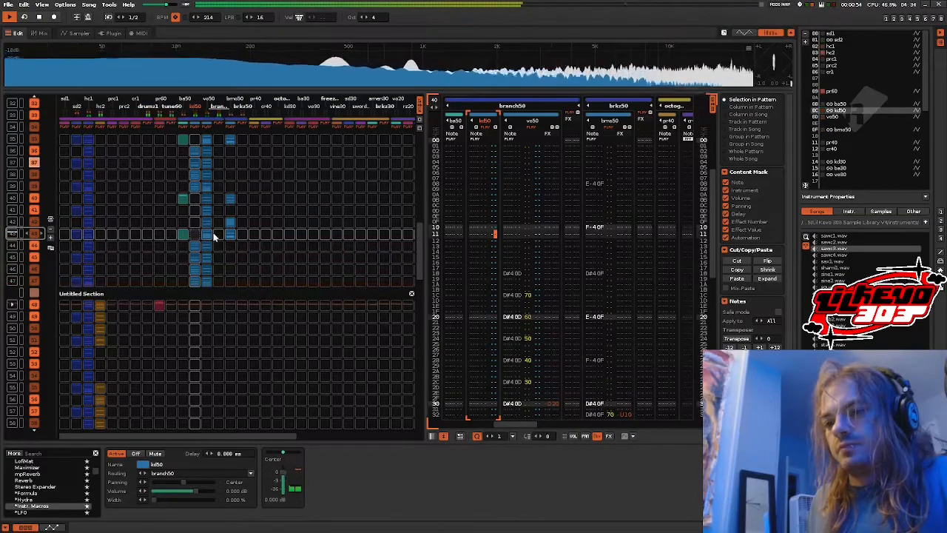
key(ctrl+s)
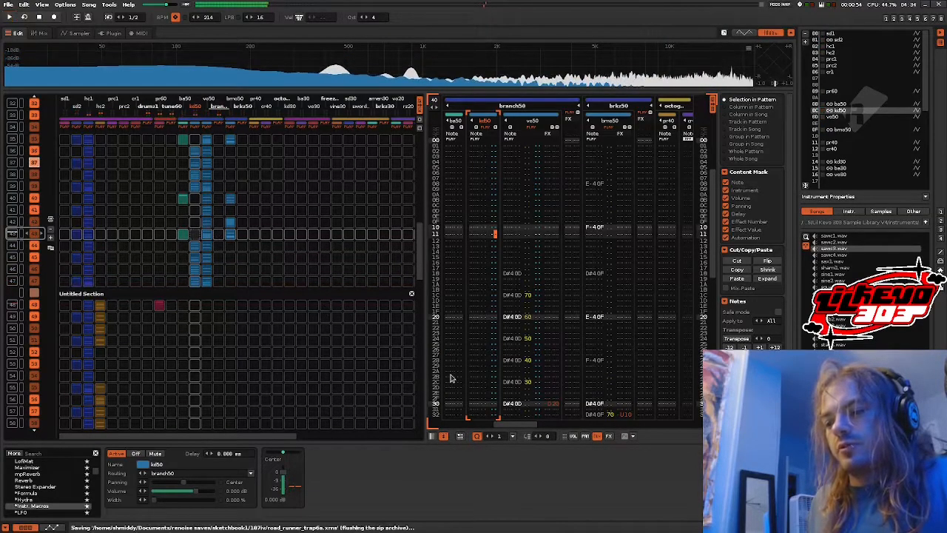